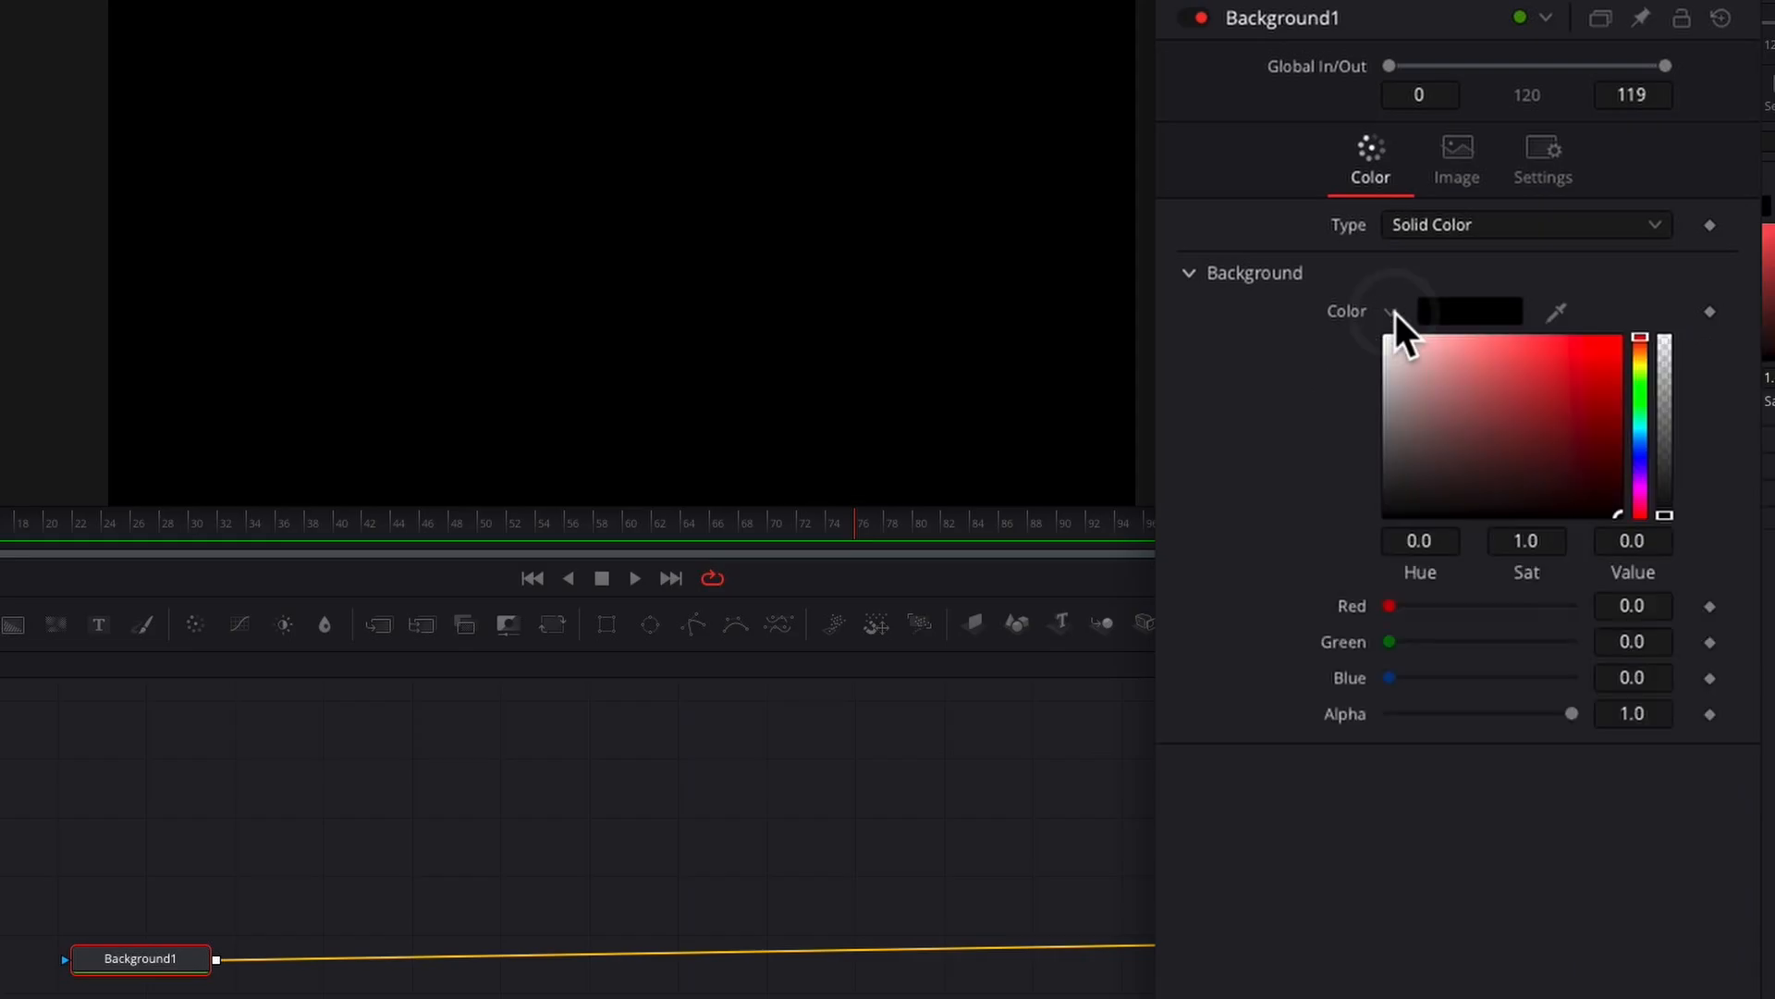
Step: Make Background1 fully transparent with alpha 0 and add a Merge node between it and the output
{"action": "left_click_drag", "start_coordinate": [1387, 340], "coordinate": [1380, 545]}
{"action": "left_click_drag", "start_coordinate": [1572, 714], "coordinate": [1156, 745]}
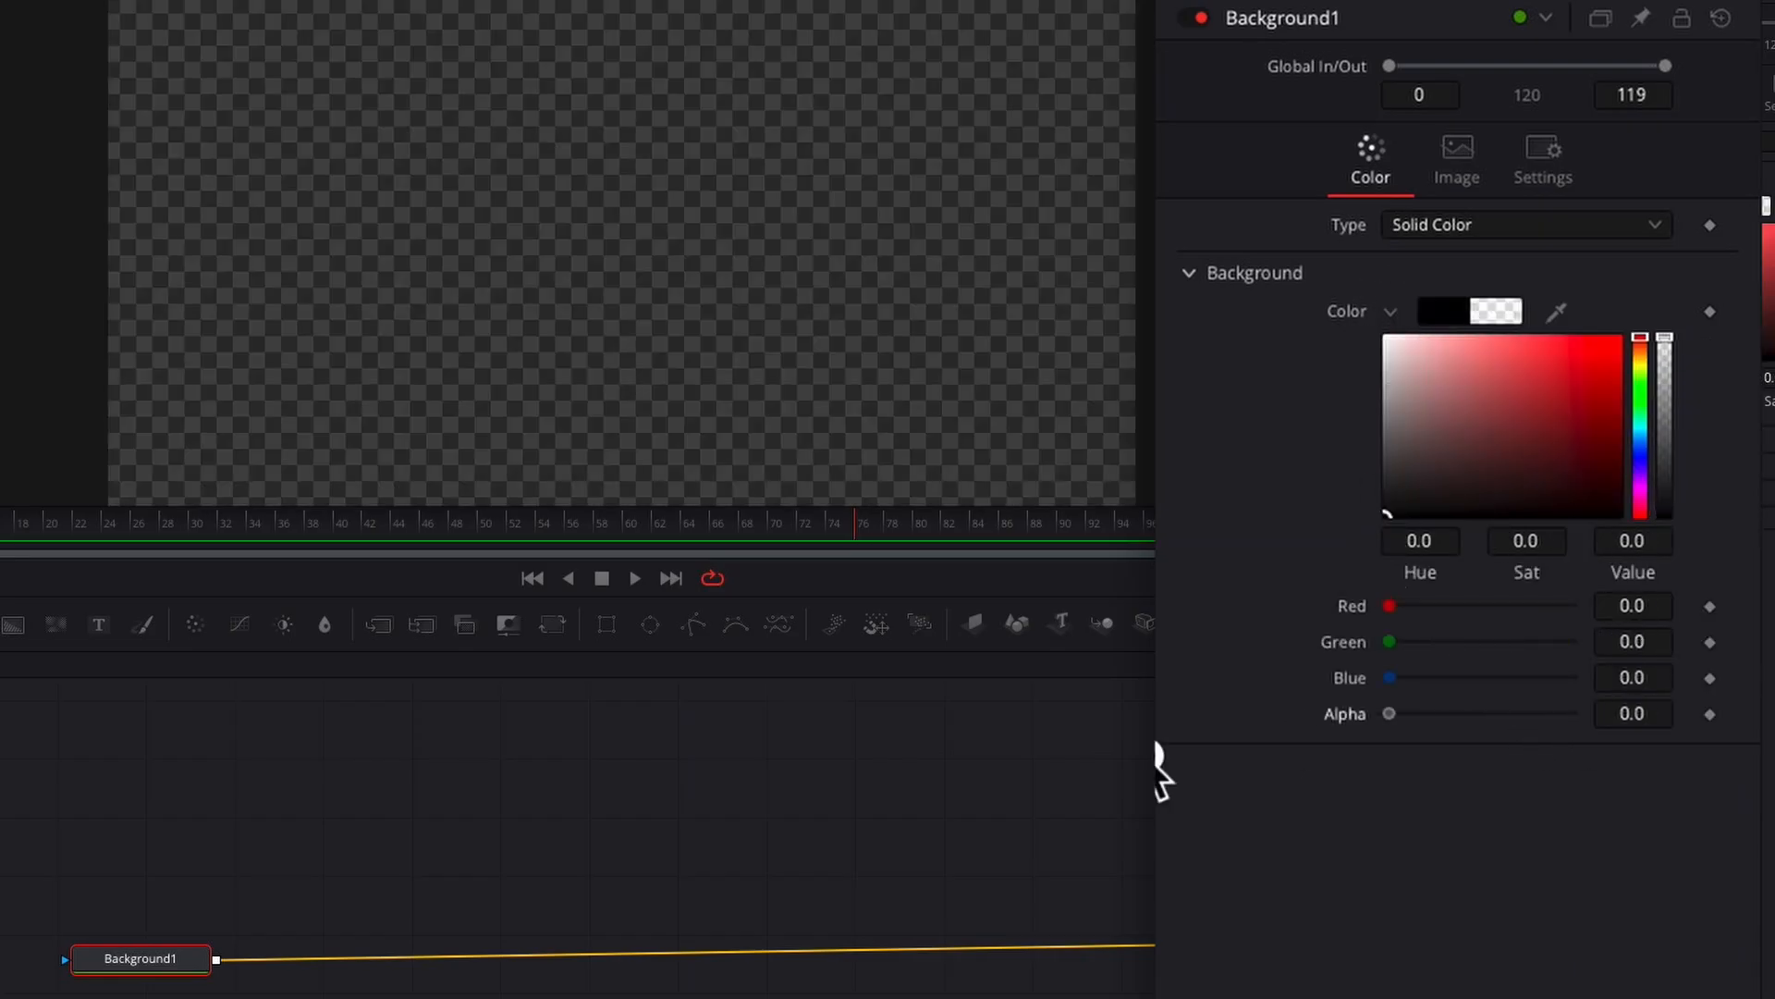
{"action": "left_click", "coordinate": [381, 625]}
{"action": "left_click_drag", "start_coordinate": [329, 968], "coordinate": [396, 964]}
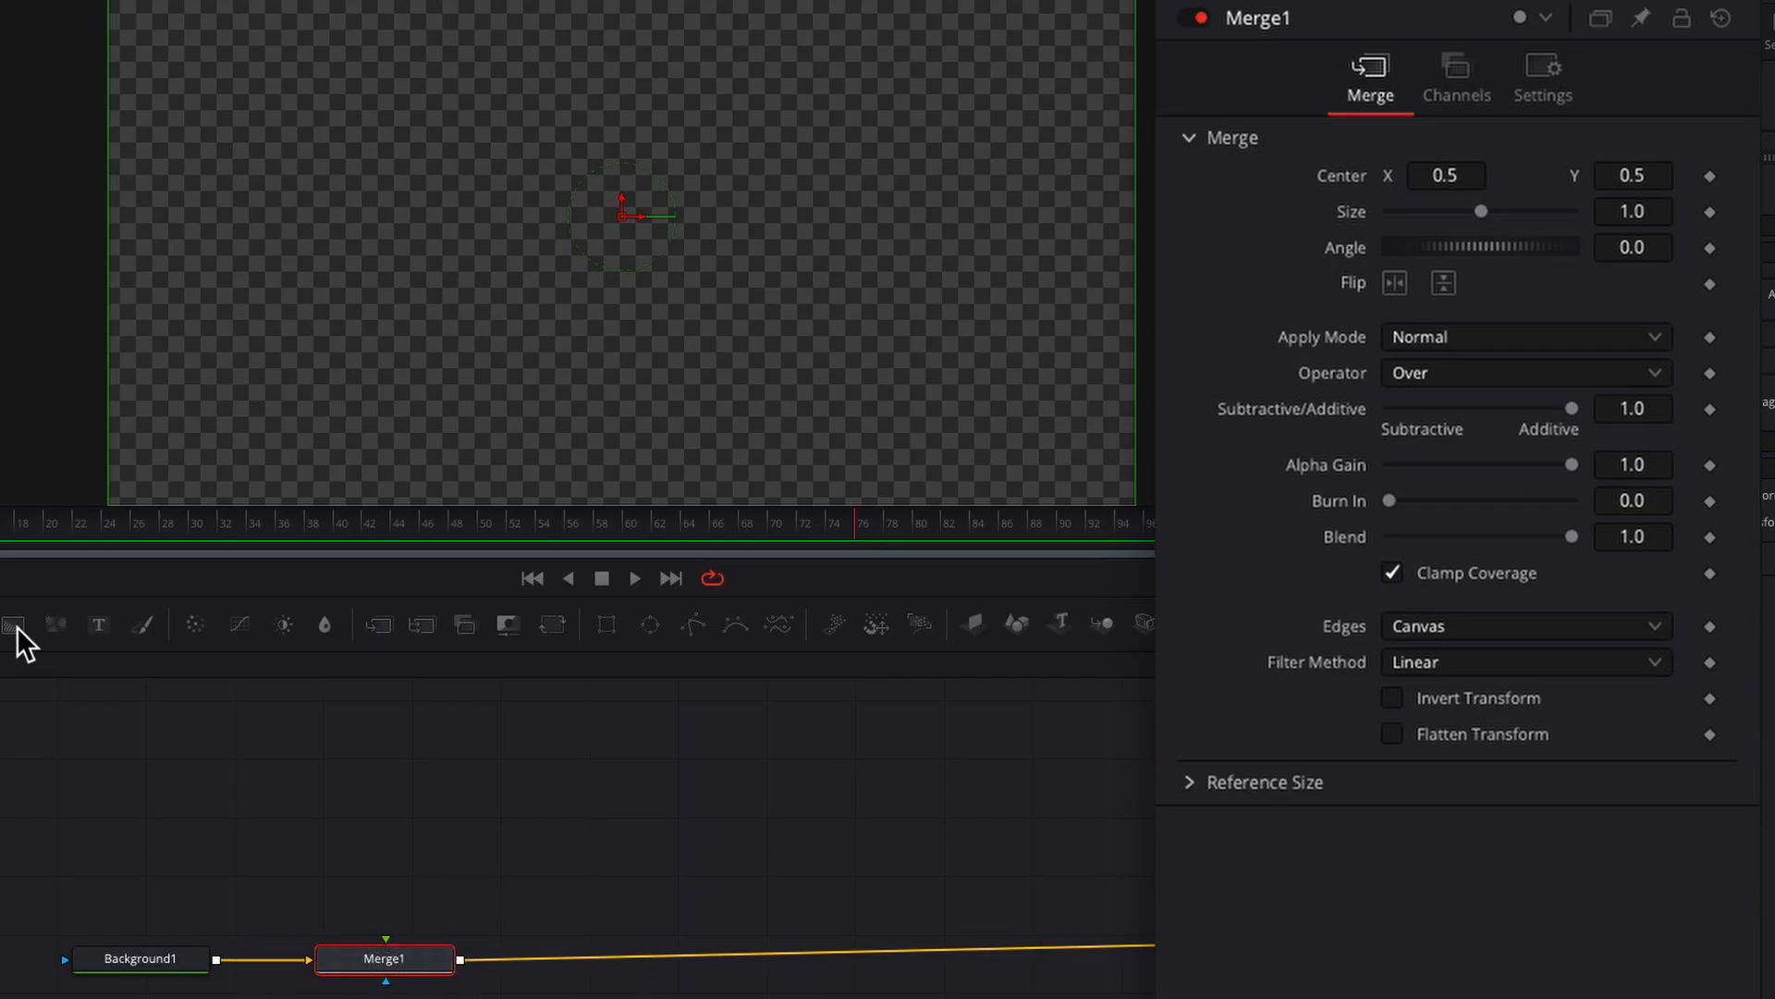
Step: Add a second Background as the Merge node's foreground and mask it with a new Rectangle node placed above it
{"action": "left_click_drag", "start_coordinate": [16, 625], "coordinate": [374, 841]}
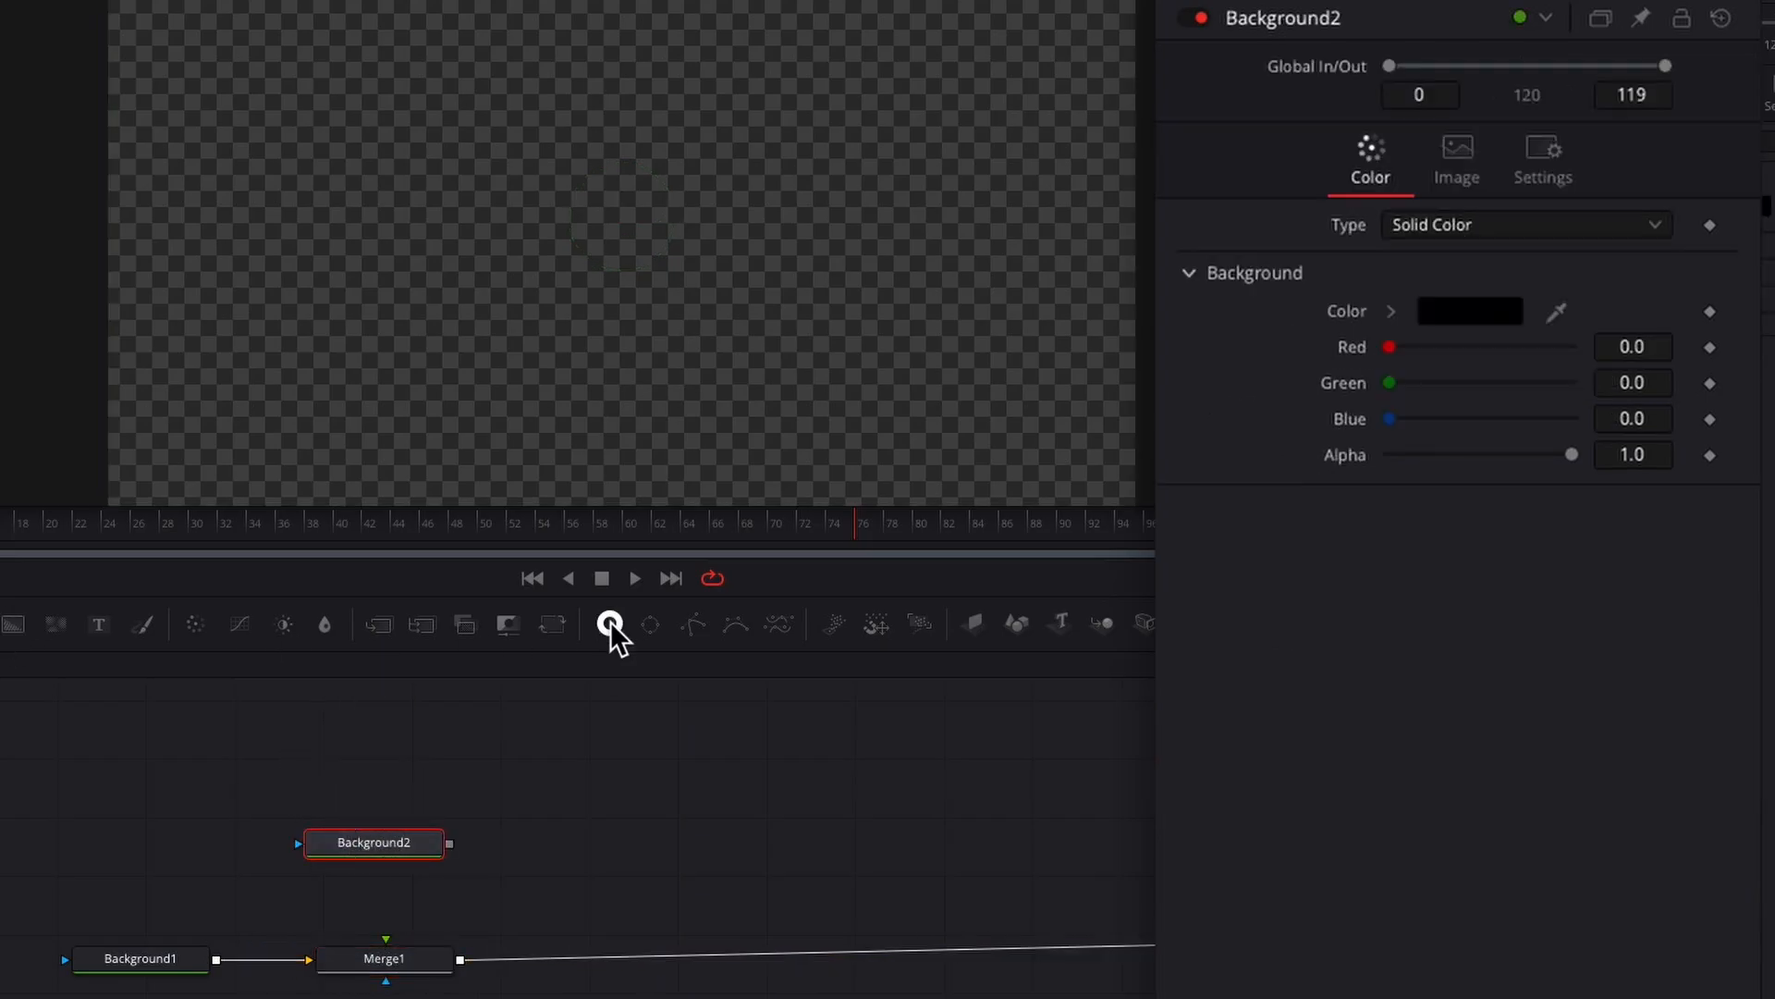
{"action": "left_click_drag", "start_coordinate": [610, 621], "coordinate": [372, 763]}
{"action": "left_click_drag", "start_coordinate": [448, 843], "coordinate": [385, 949]}
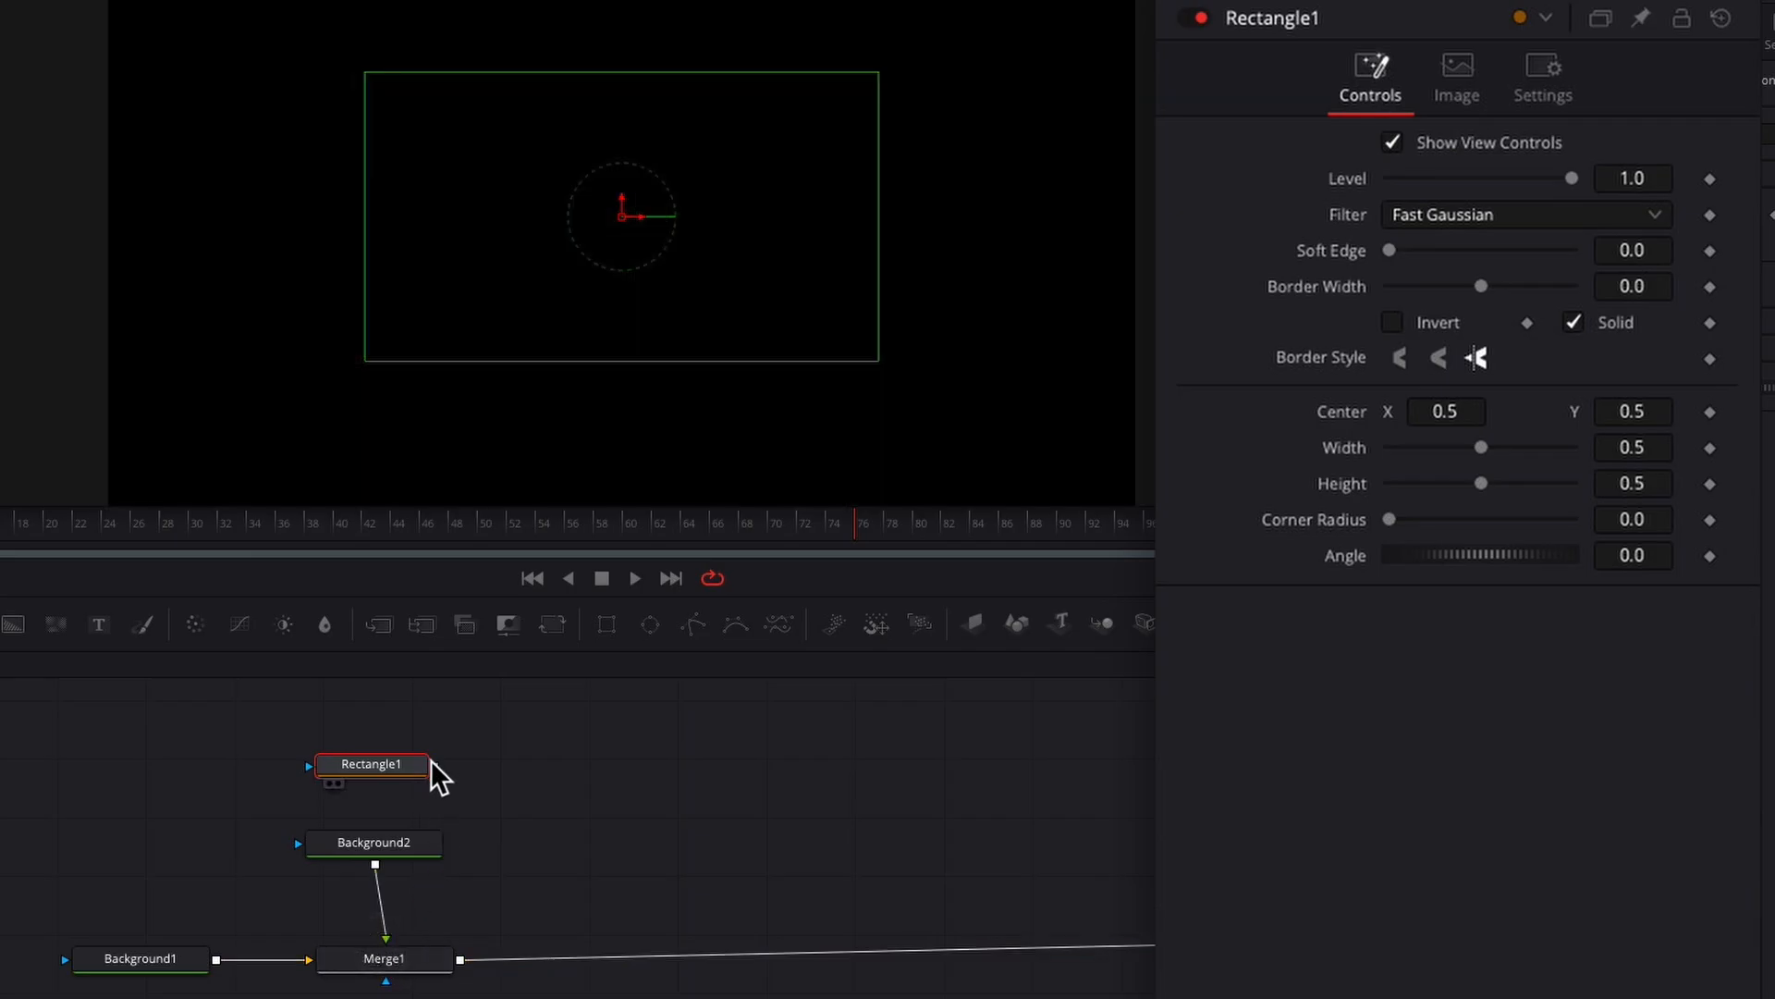
{"action": "left_click_drag", "start_coordinate": [434, 772], "coordinate": [296, 846]}
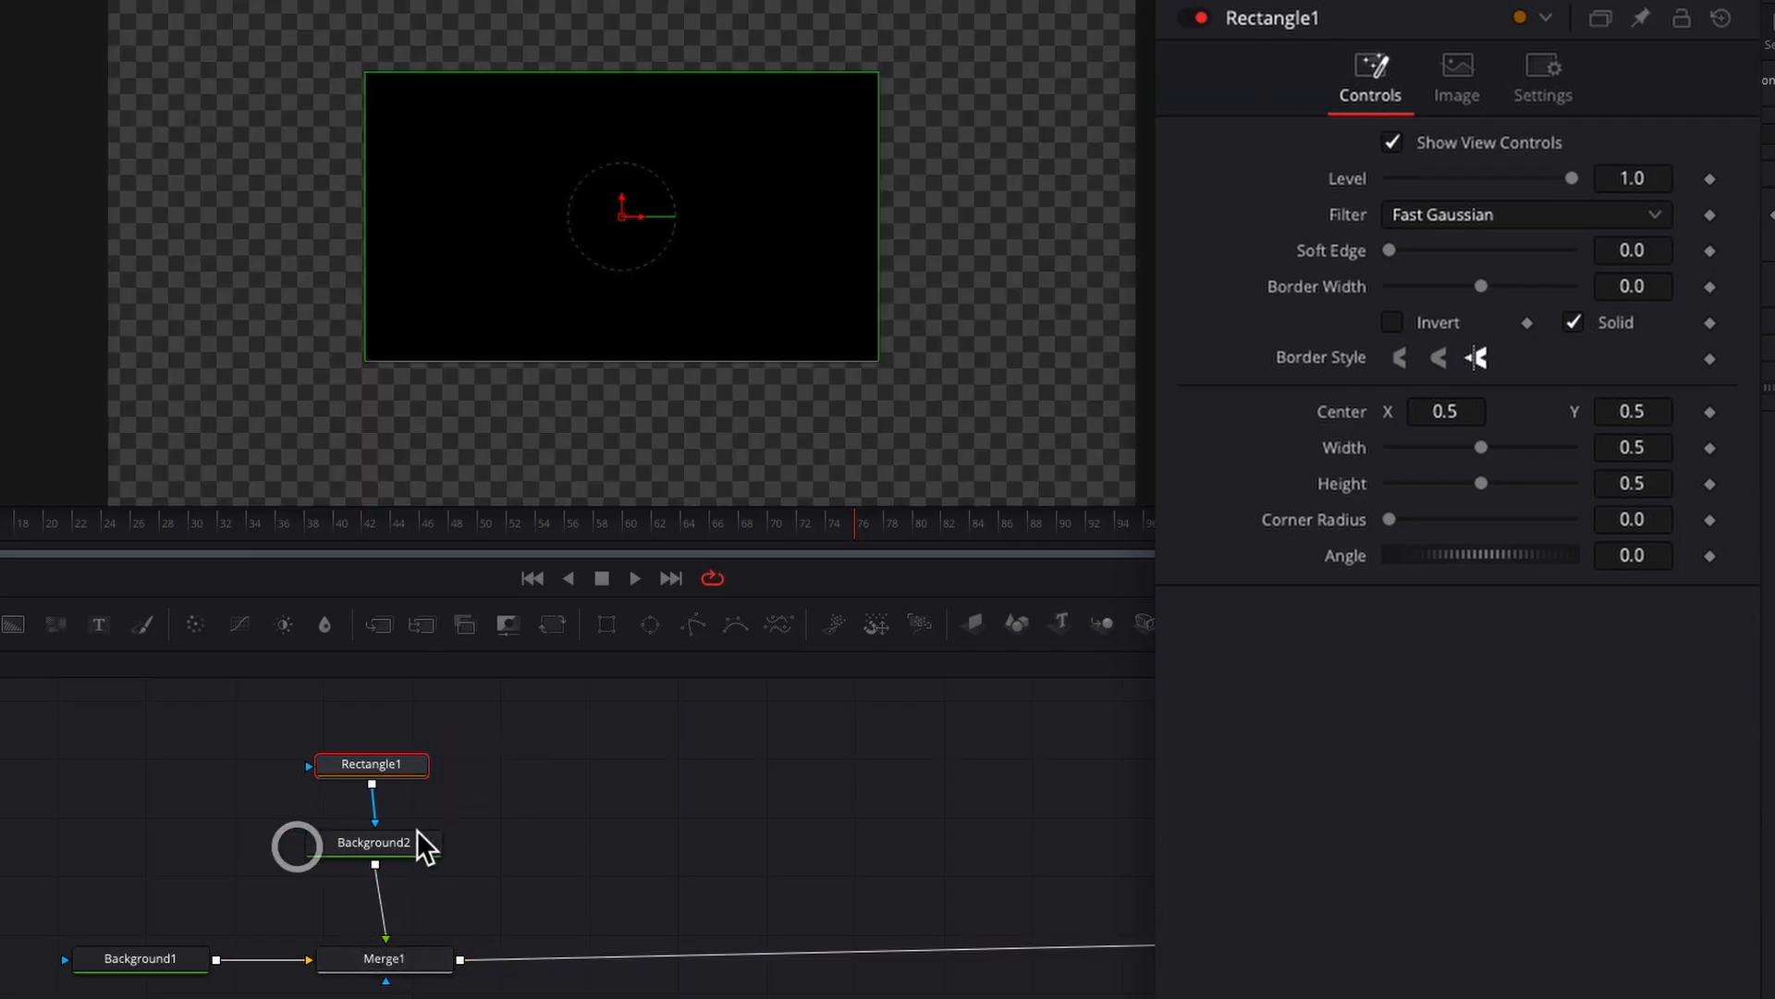
{"action": "left_click_drag", "start_coordinate": [380, 761], "coordinate": [396, 781]}
Step: Align Background2 above the Merge node and set its color to hex E4E7F3
{"action": "left_click_drag", "start_coordinate": [401, 845], "coordinate": [416, 864]}
{"action": "left_click", "coordinate": [1496, 314]}
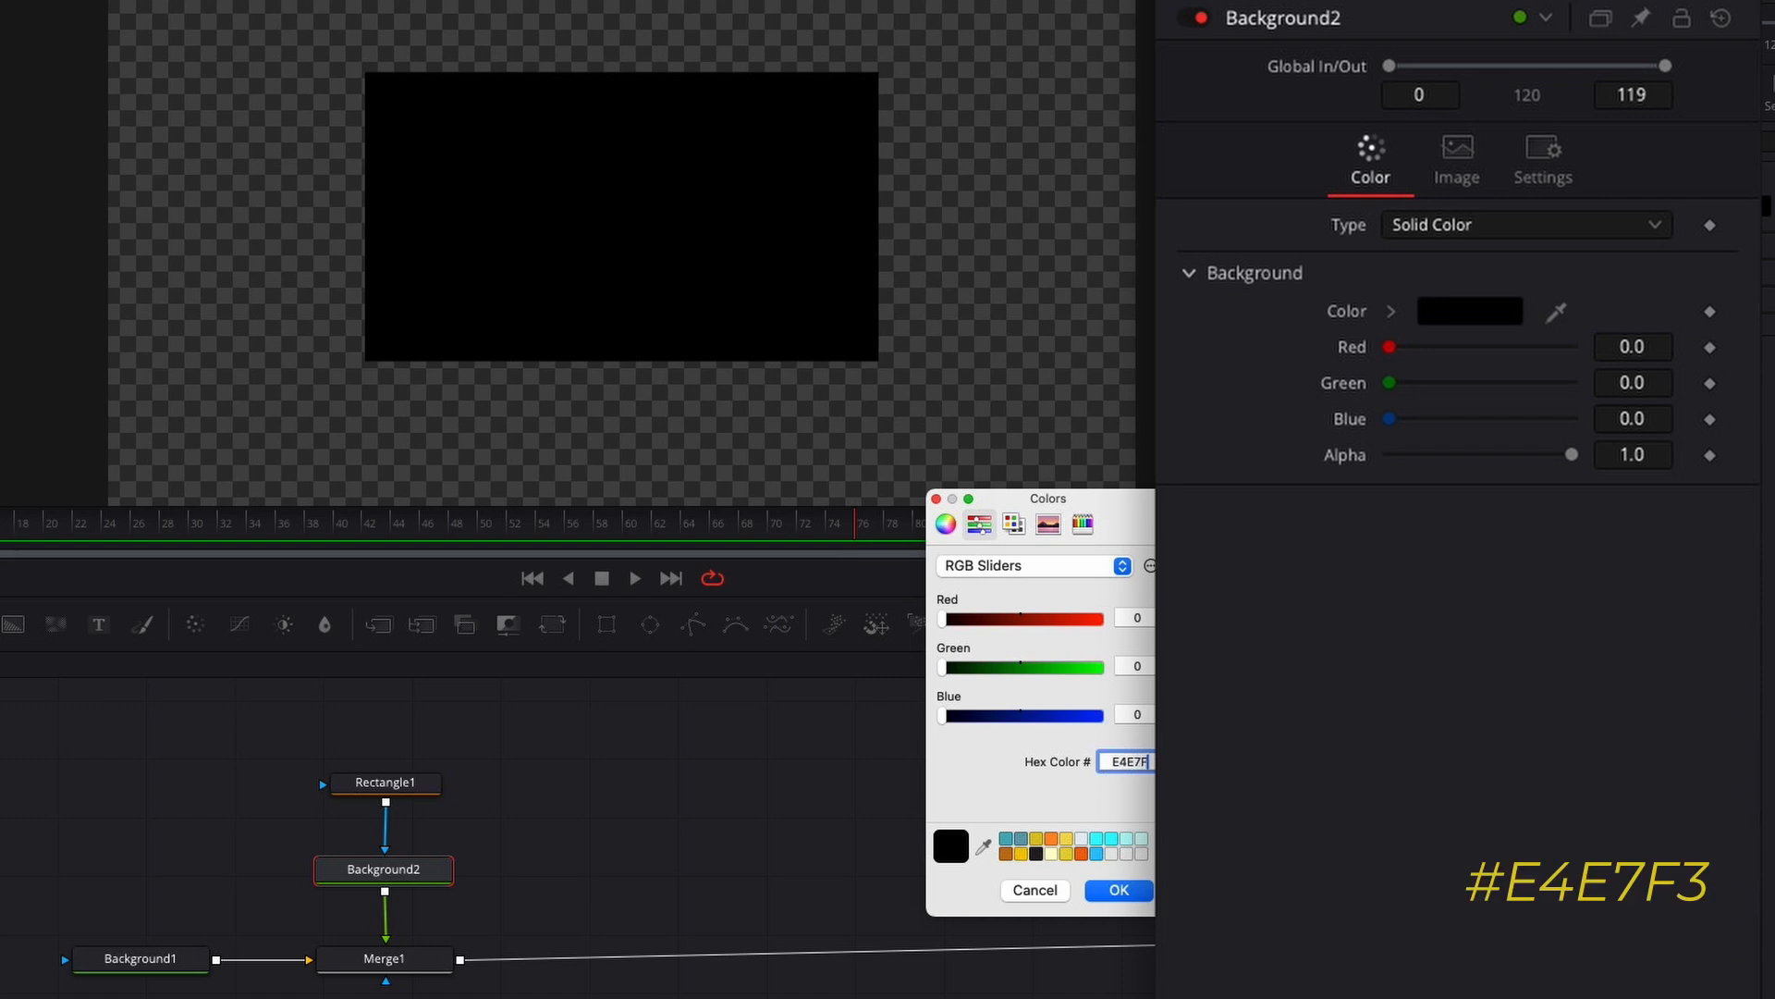
{"action": "left_click", "coordinate": [1119, 891]}
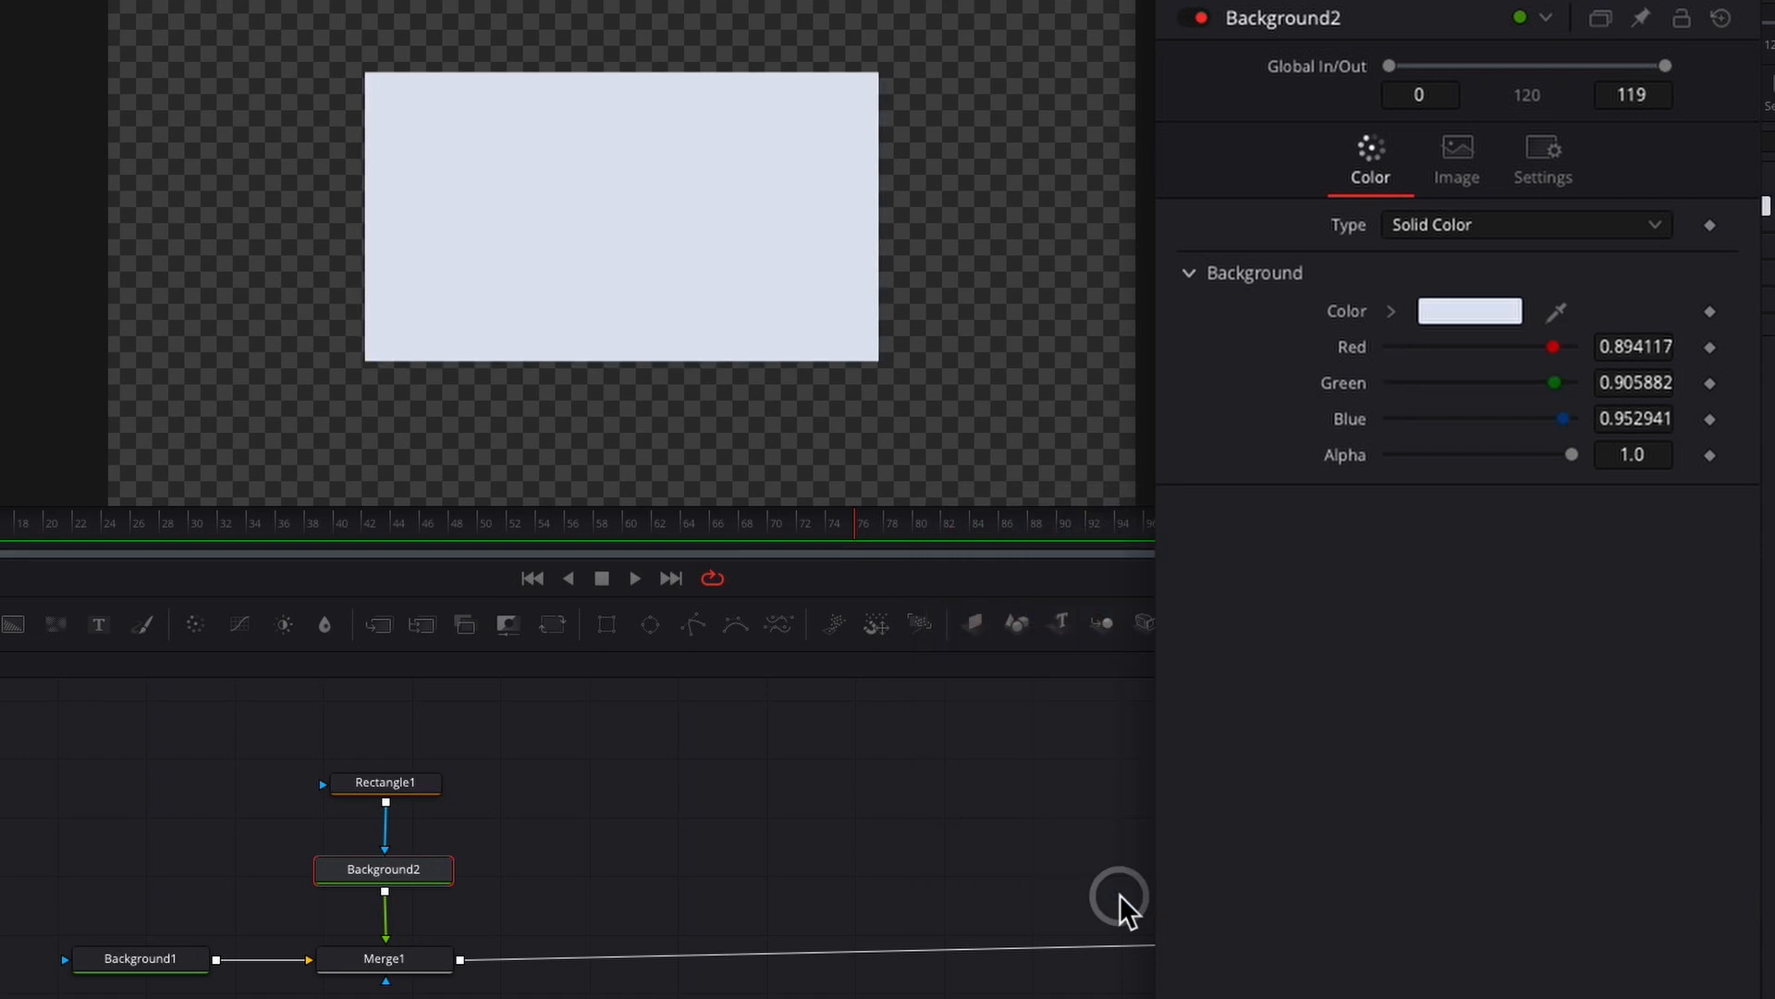
Step: Rename the Rectangle1 mask node as WHT_Border
{"action": "left_click", "coordinate": [412, 785]}
{"action": "key", "text": "F2"}
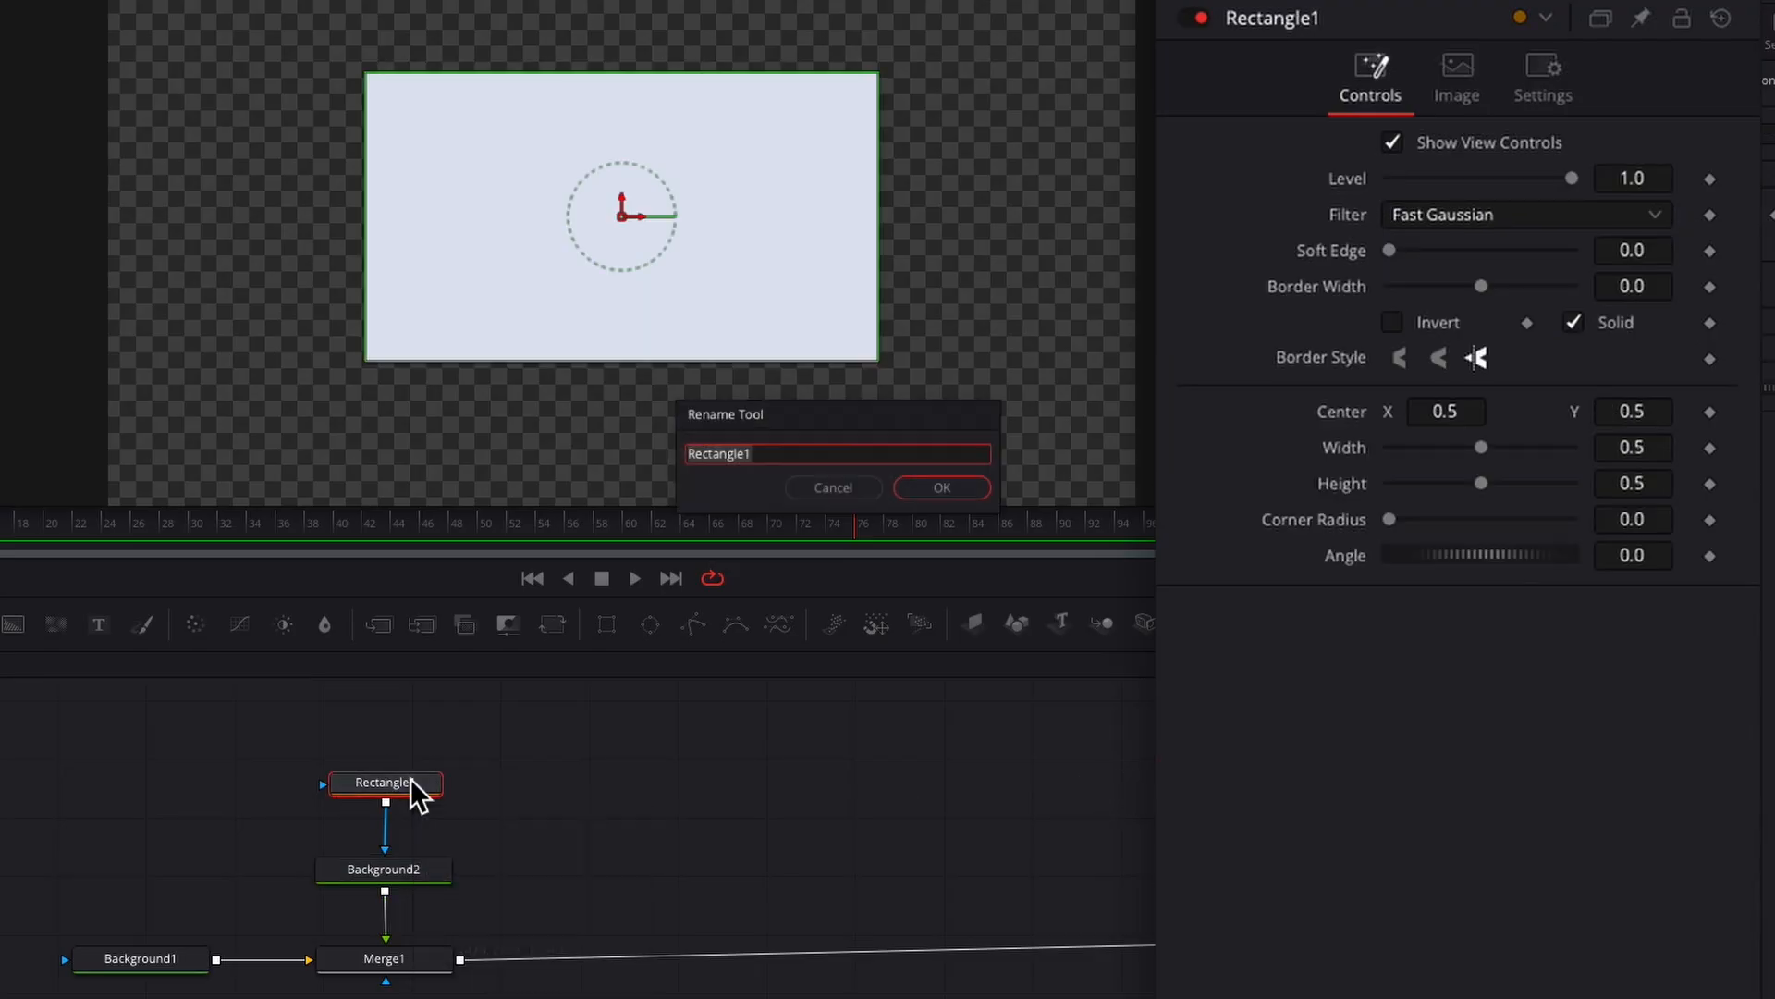
{"action": "type", "text": "WH"}
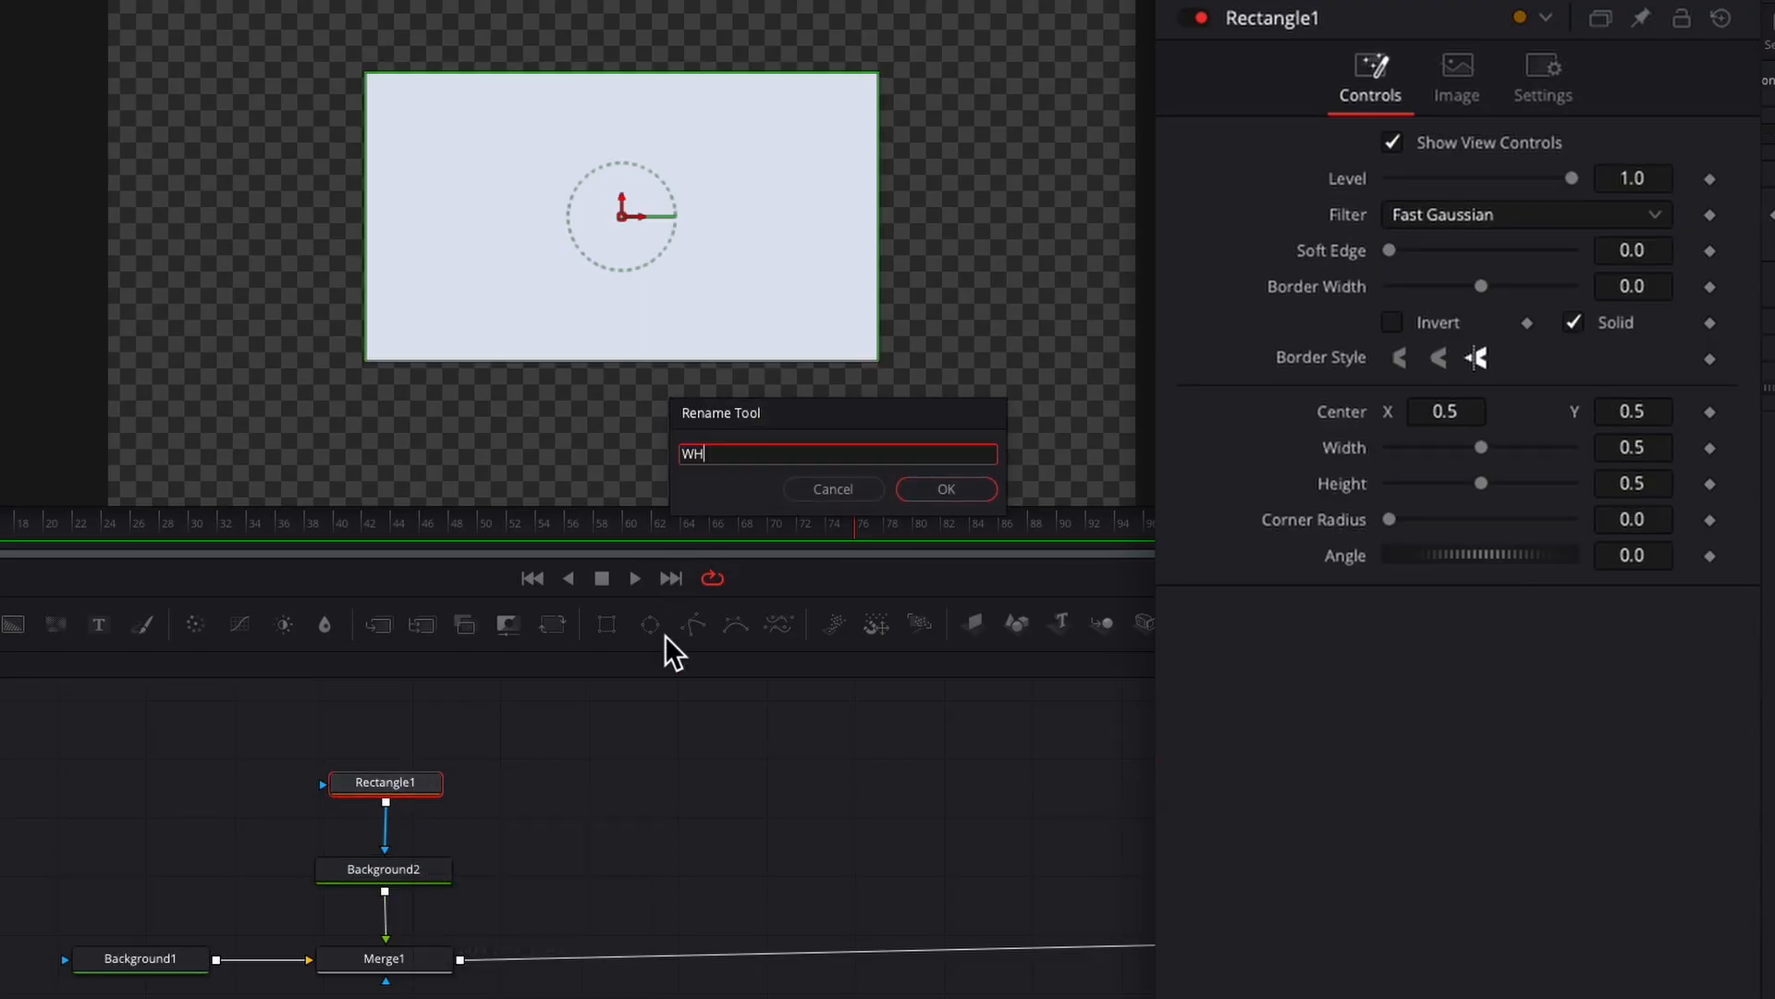
{"action": "type", "text": "T_Border"}
{"action": "key", "text": "Return"}
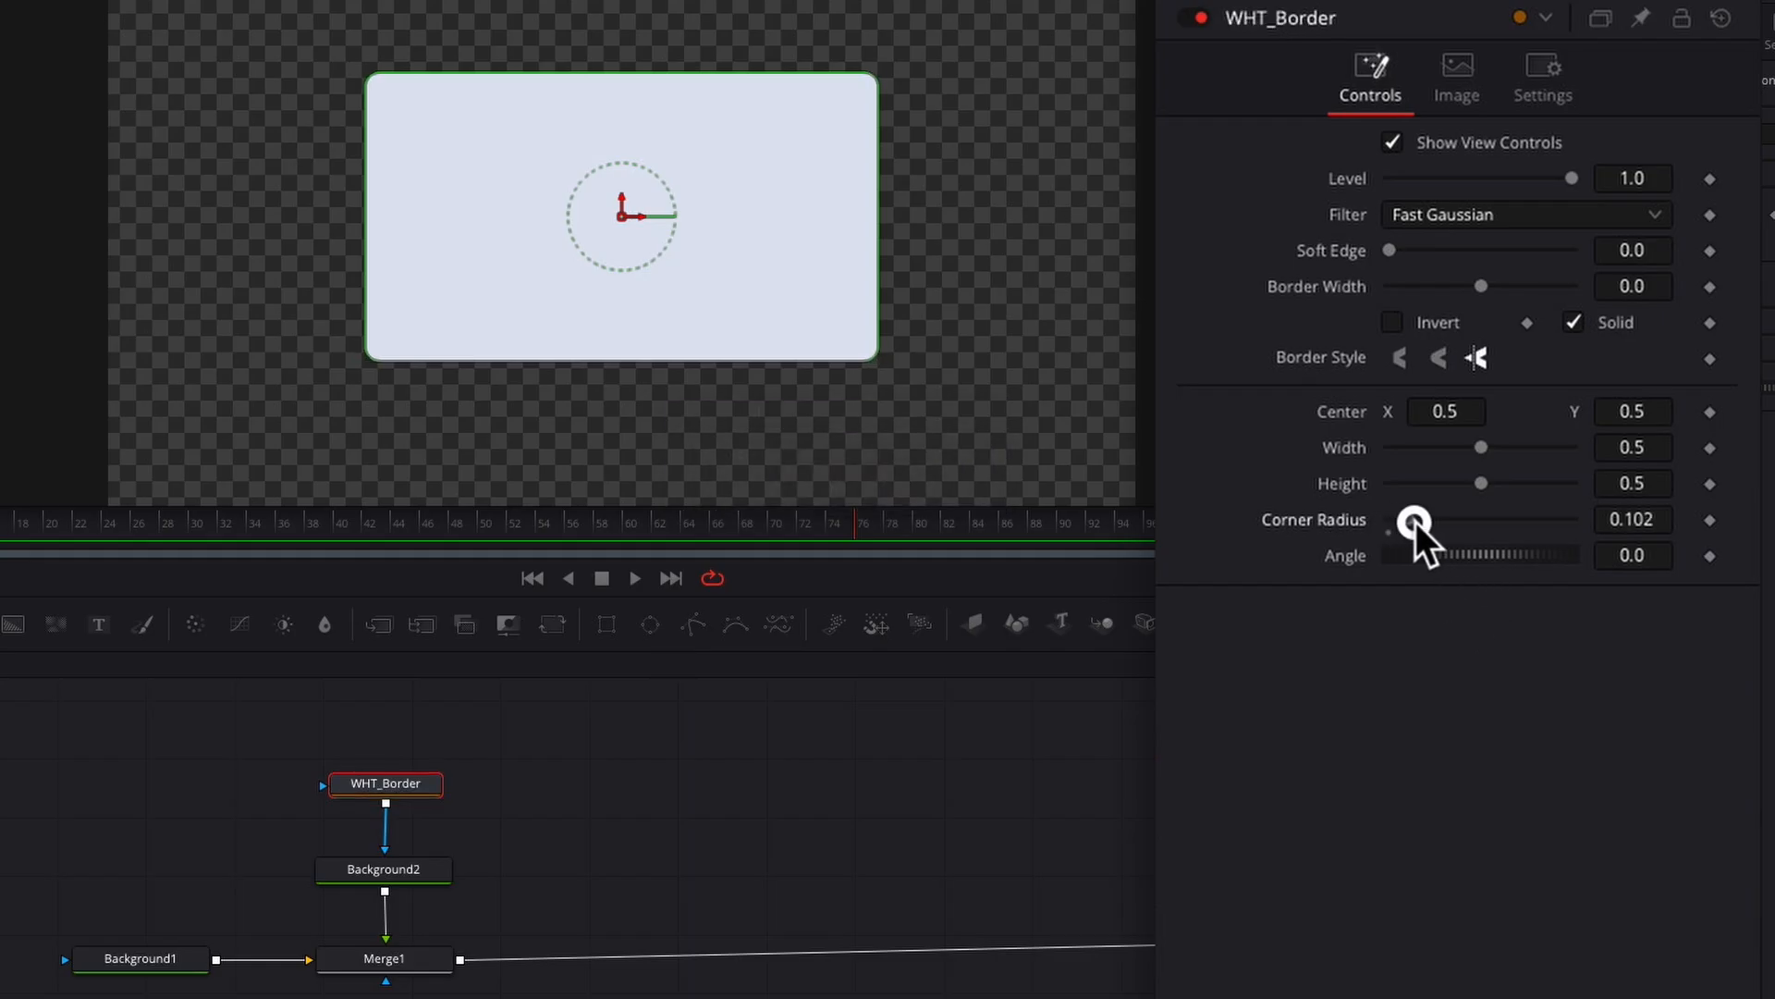
Step: Shape the WHT_Border mask into a rounded bar about 0.473 wide and 0.158 high with corner radius 0.512
{"action": "left_click_drag", "start_coordinate": [1417, 521], "coordinate": [1469, 522]}
{"action": "left_click_drag", "start_coordinate": [680, 73], "coordinate": [684, 159]}
{"action": "left_click_drag", "start_coordinate": [863, 210], "coordinate": [866, 210]}
{"action": "left_click_drag", "start_coordinate": [796, 158], "coordinate": [796, 170]}
{"action": "left_click_drag", "start_coordinate": [1463, 519], "coordinate": [1483, 519]}
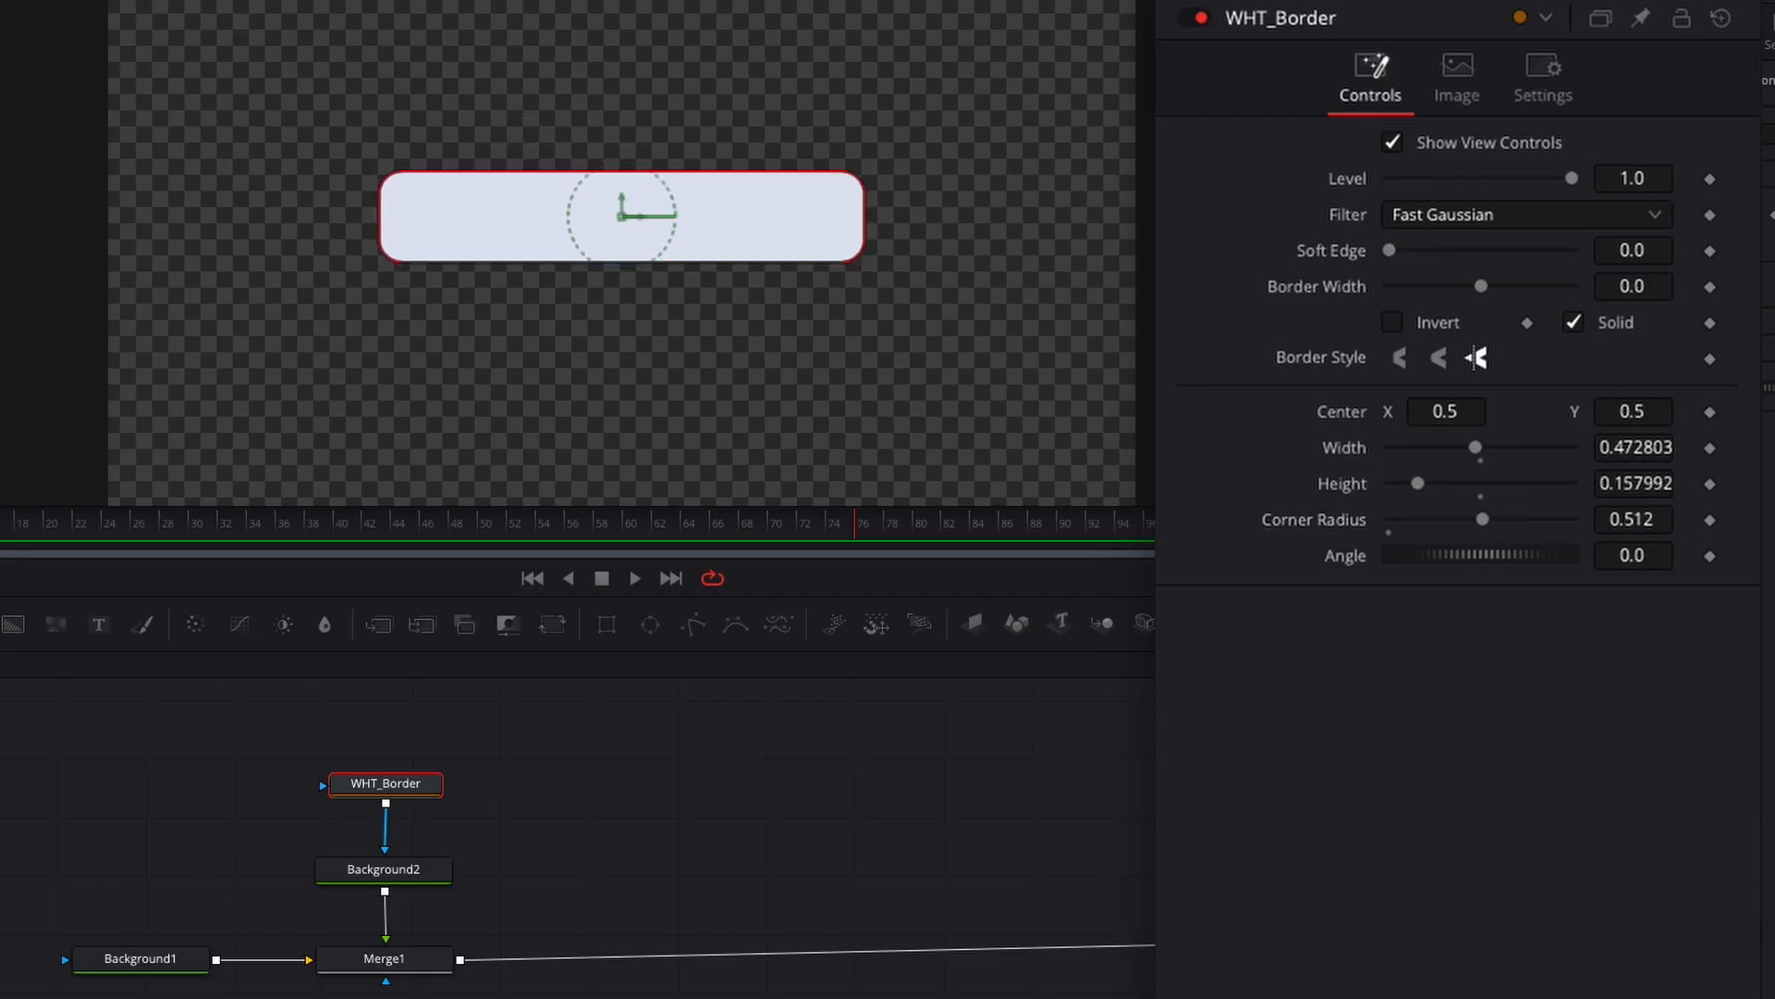
Step: Duplicate Background2 with its WHT_Border mask and merge the copy over Merge1's output through a new Merge node
{"action": "left_click_drag", "start_coordinate": [509, 738], "coordinate": [332, 904]}
{"action": "key", "text": "super+c"}
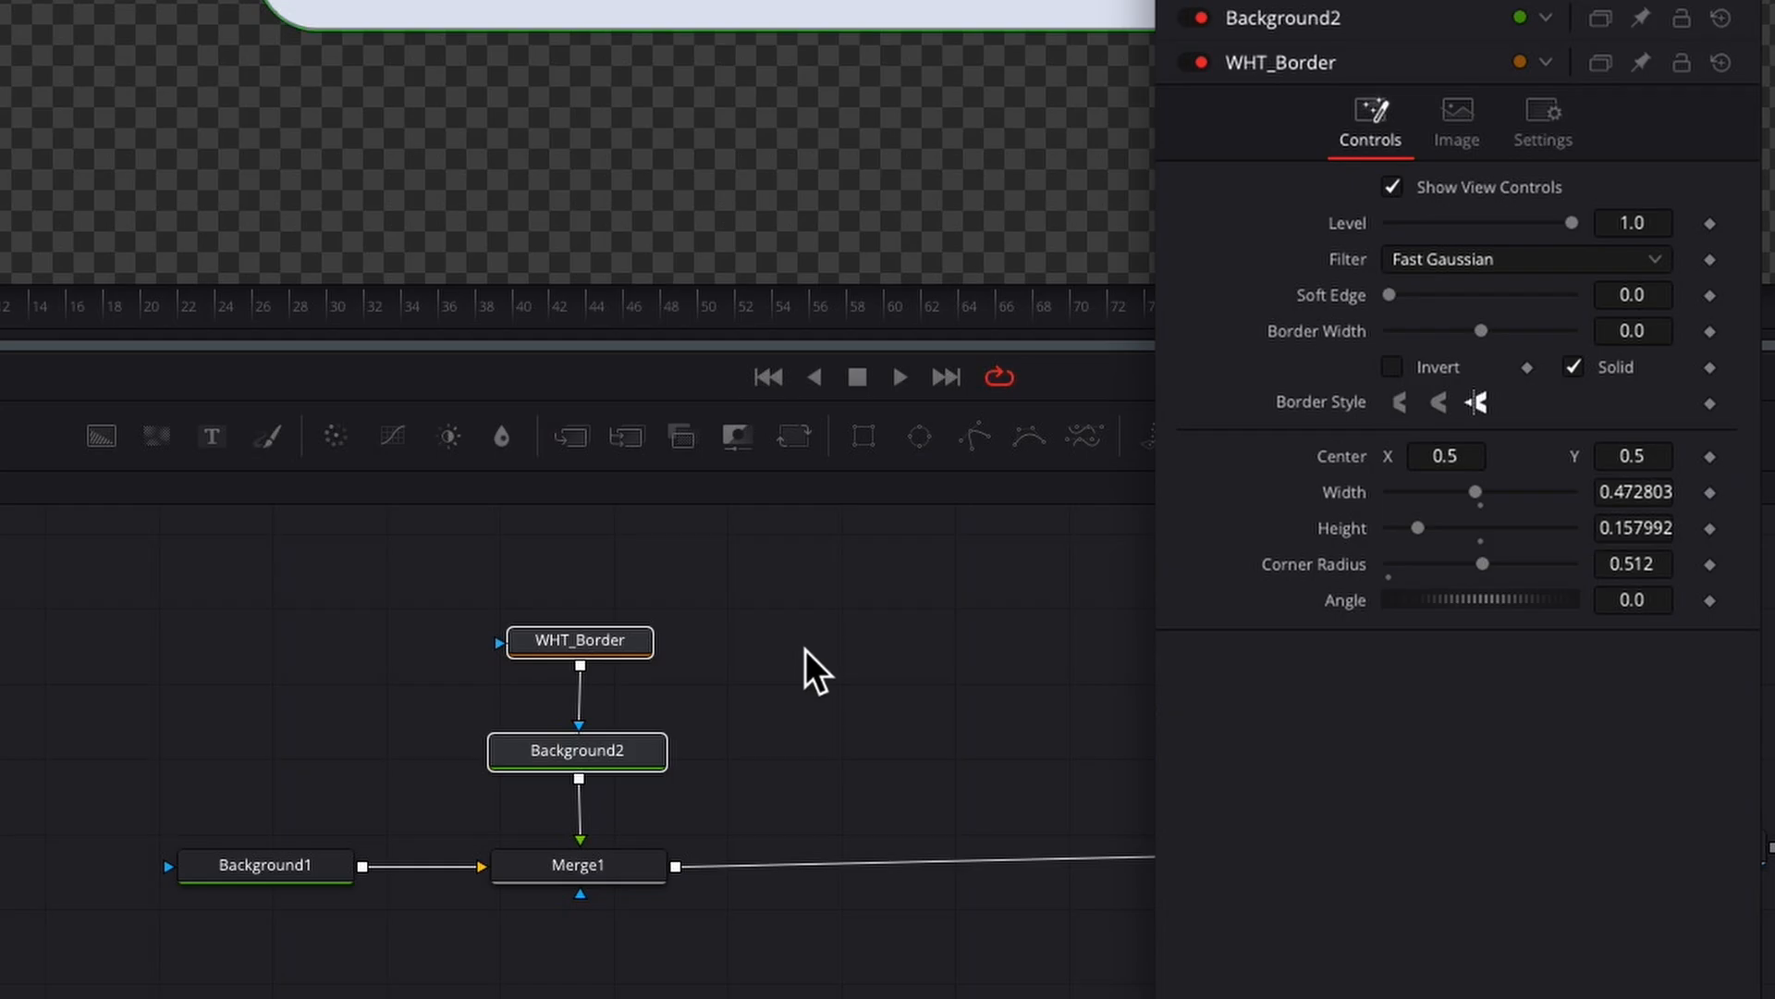
{"action": "key", "text": "super+v"}
{"action": "left_click_drag", "start_coordinate": [838, 867], "coordinate": [674, 859]}
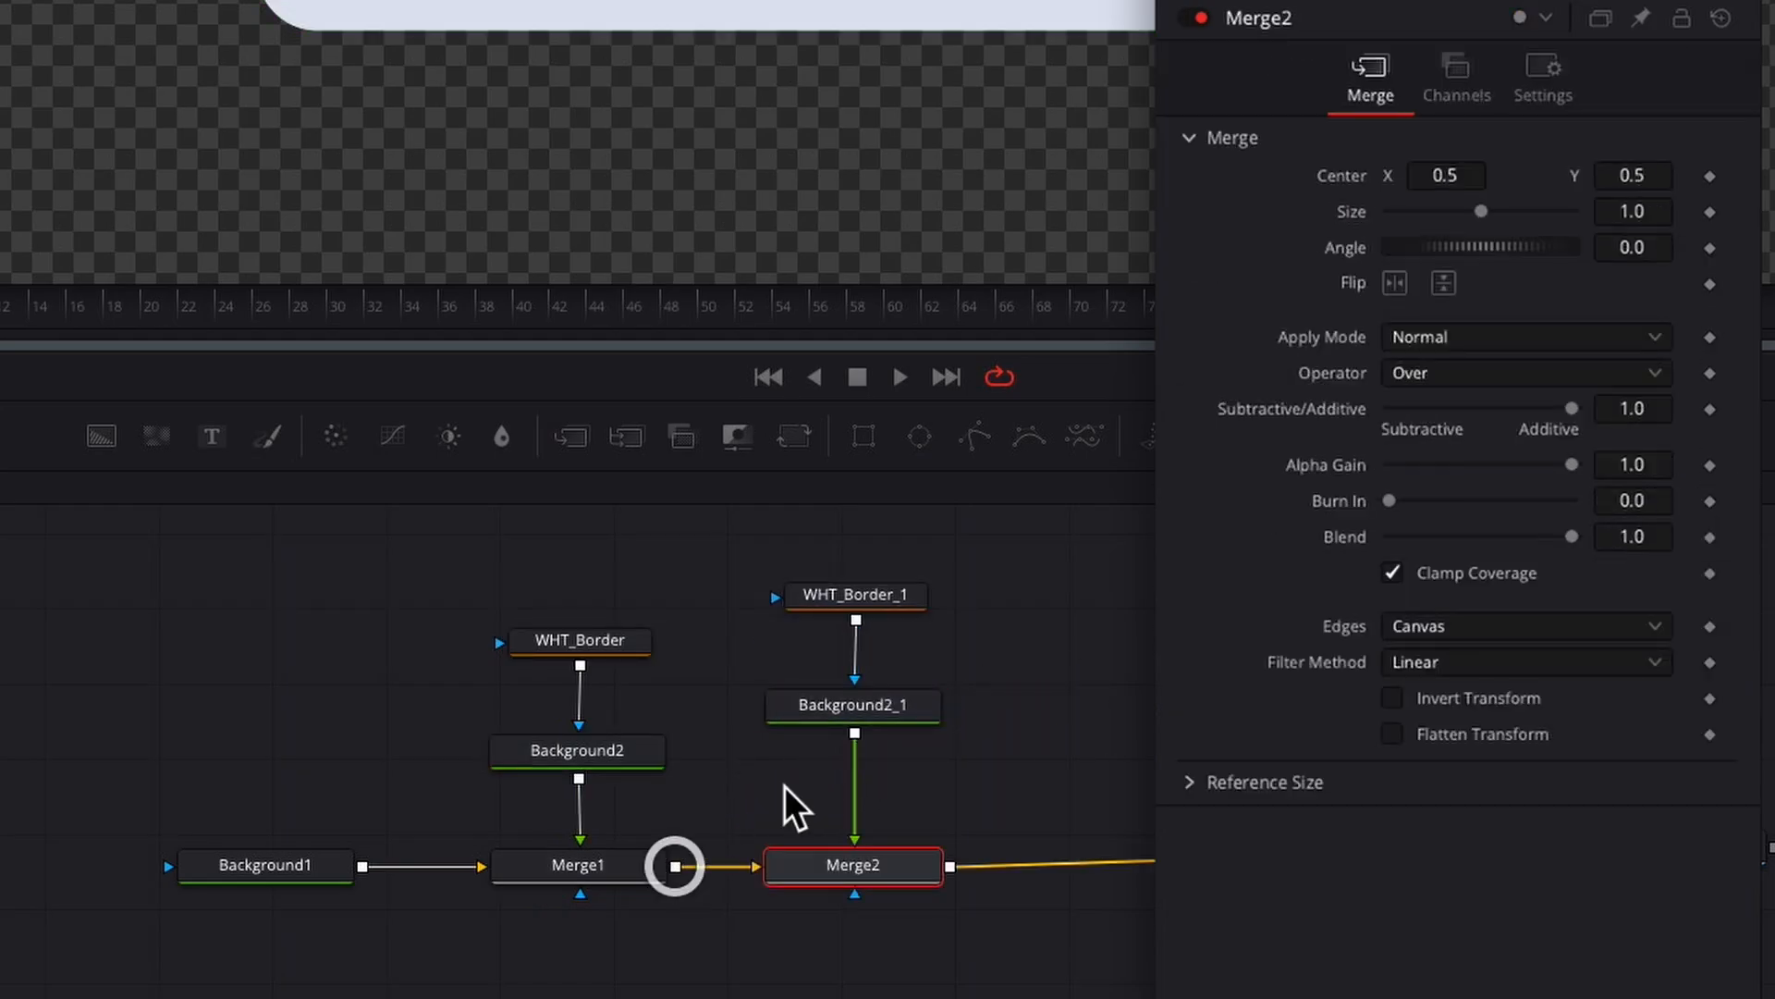
Step: Set the copied background's color to hex EA333D
{"action": "left_click", "coordinate": [872, 712]}
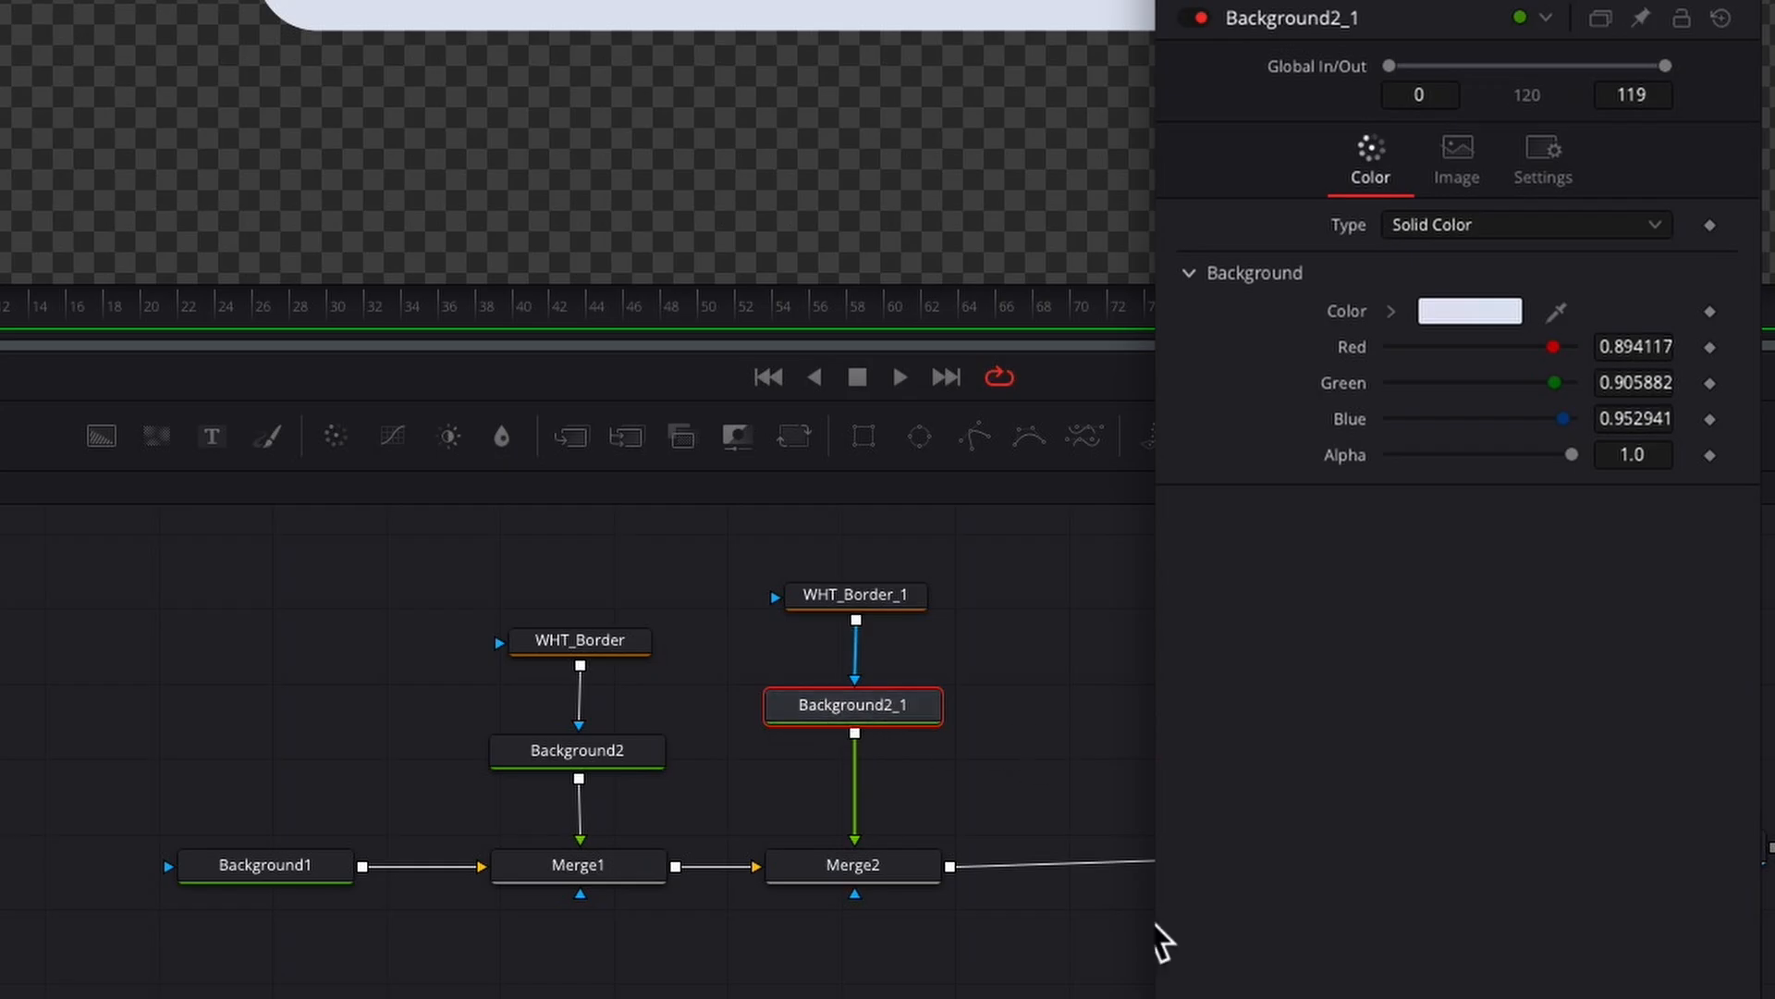
{"action": "left_click", "coordinate": [1475, 313]}
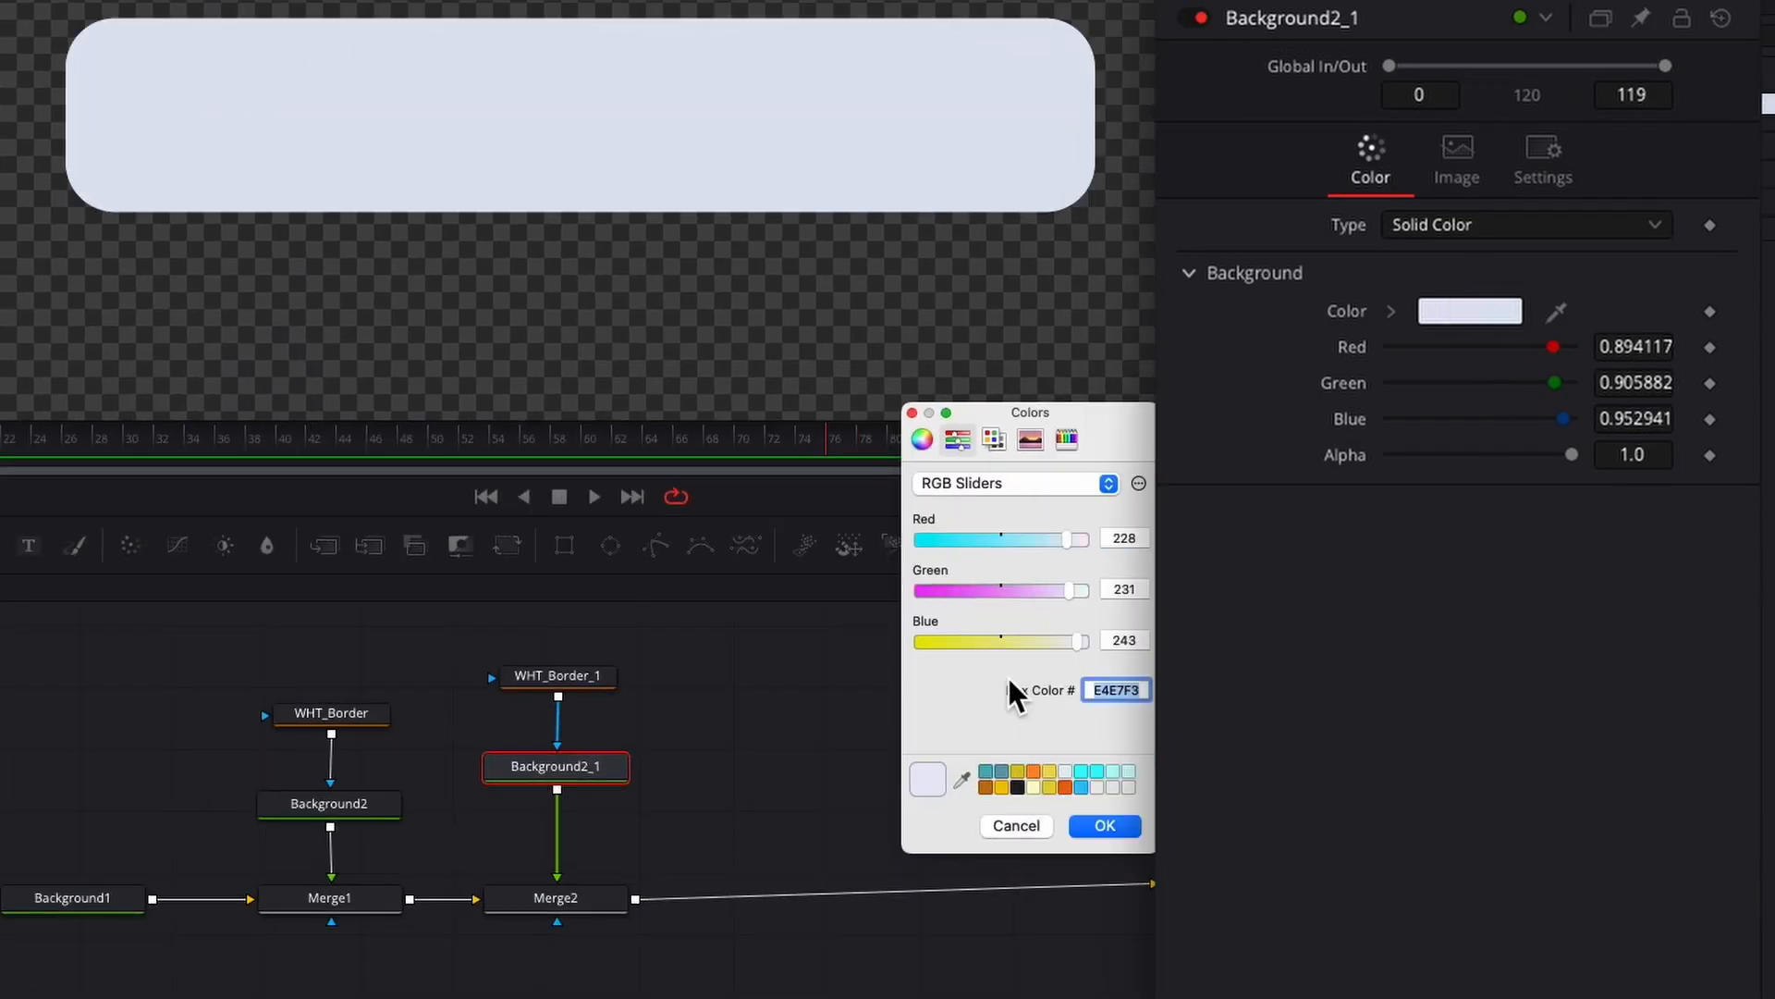
{"action": "type", "text": "EA333D"}
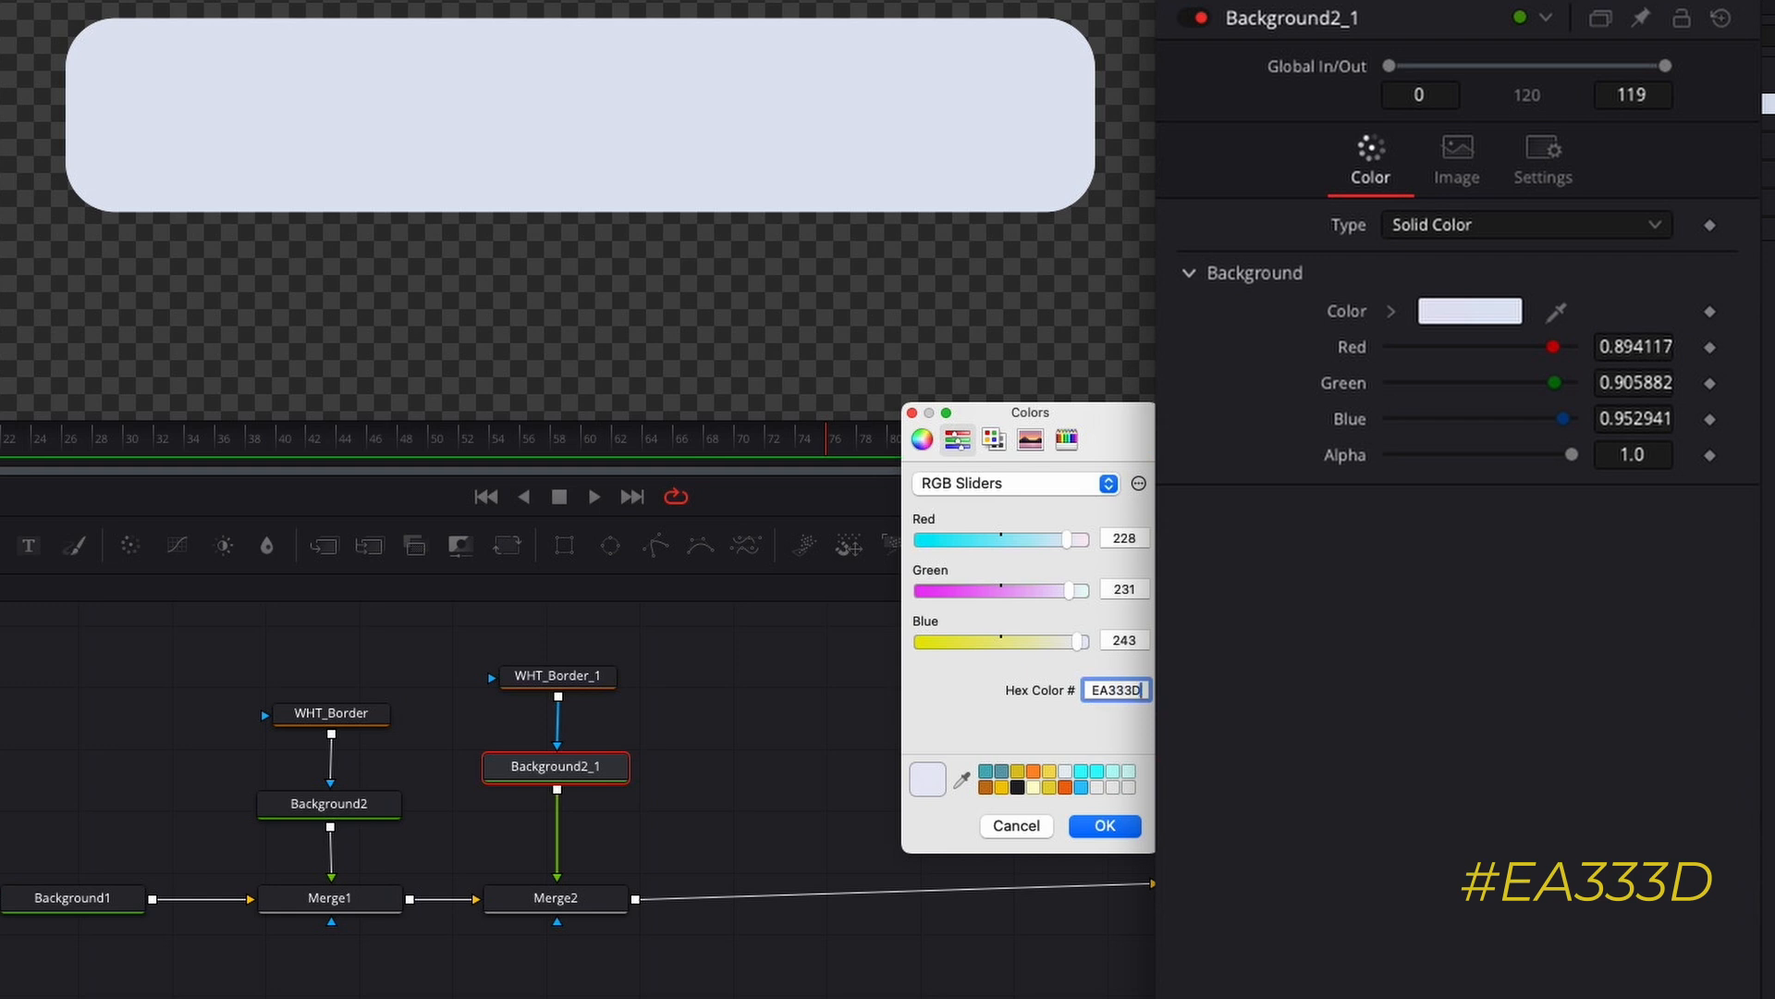
{"action": "key", "text": "Return"}
Step: Rename the copied mask node WHT_Border_1 as Red Box
{"action": "left_click", "coordinate": [564, 677]}
{"action": "key", "text": "F2"}
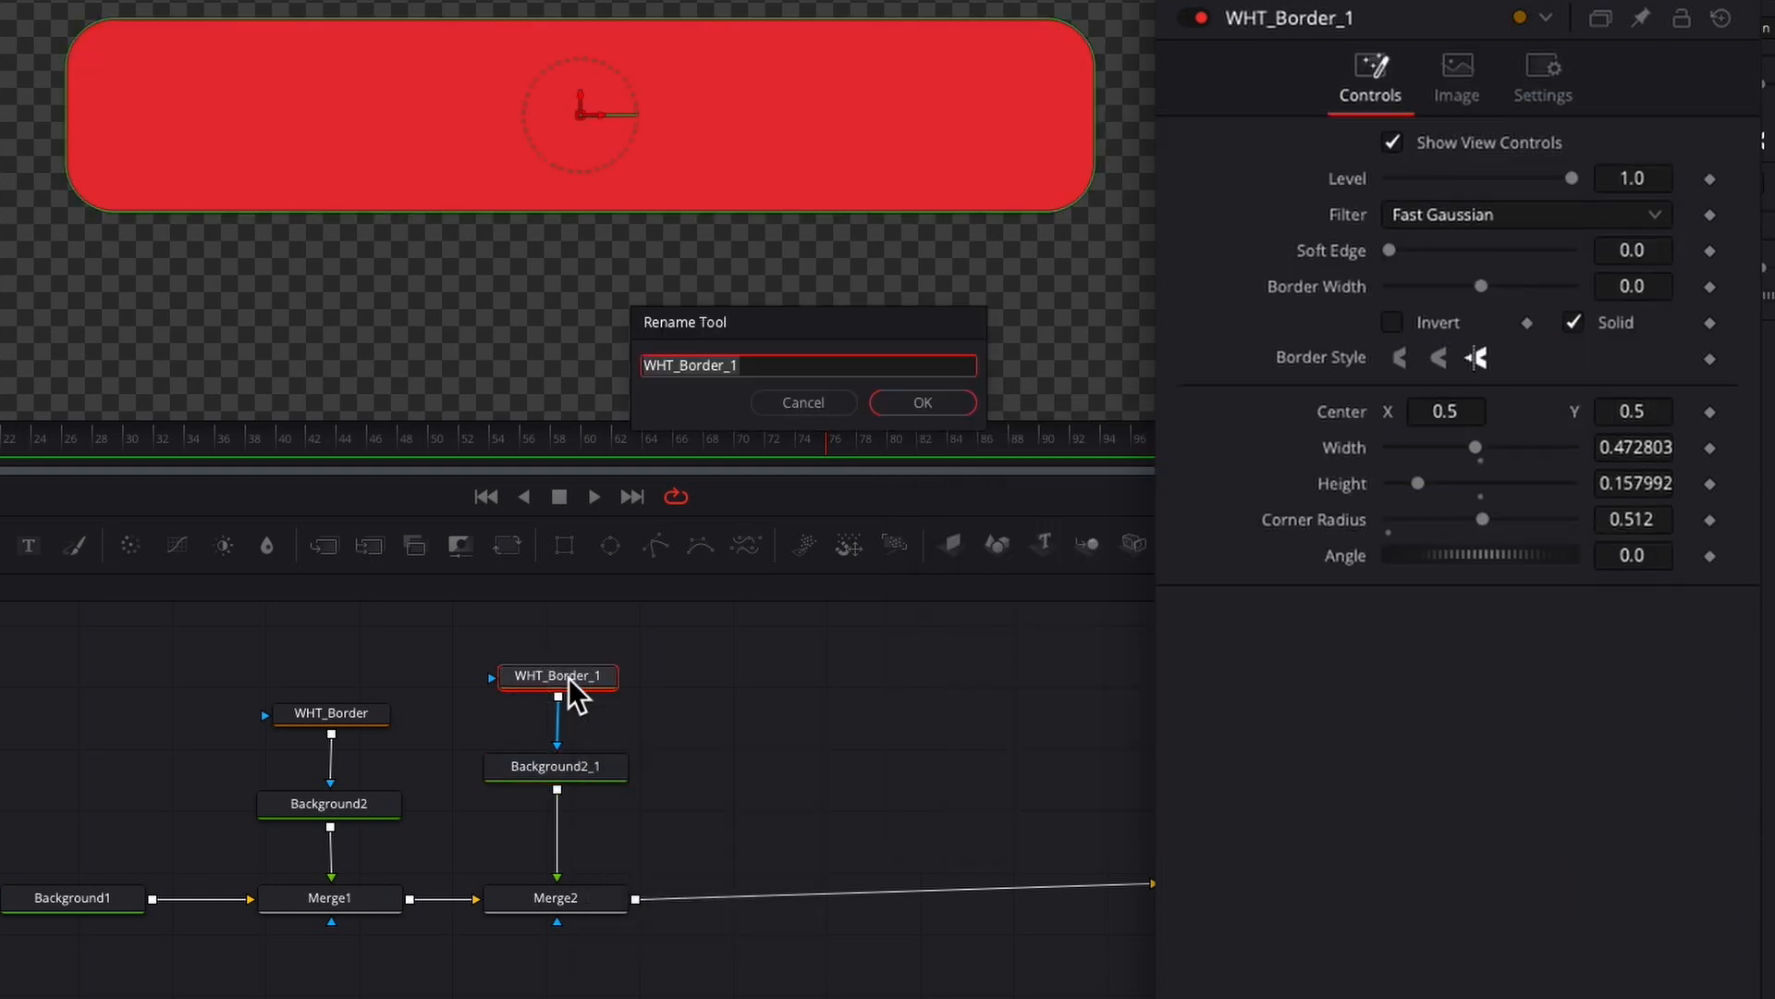
{"action": "type", "text": "Red Box"}
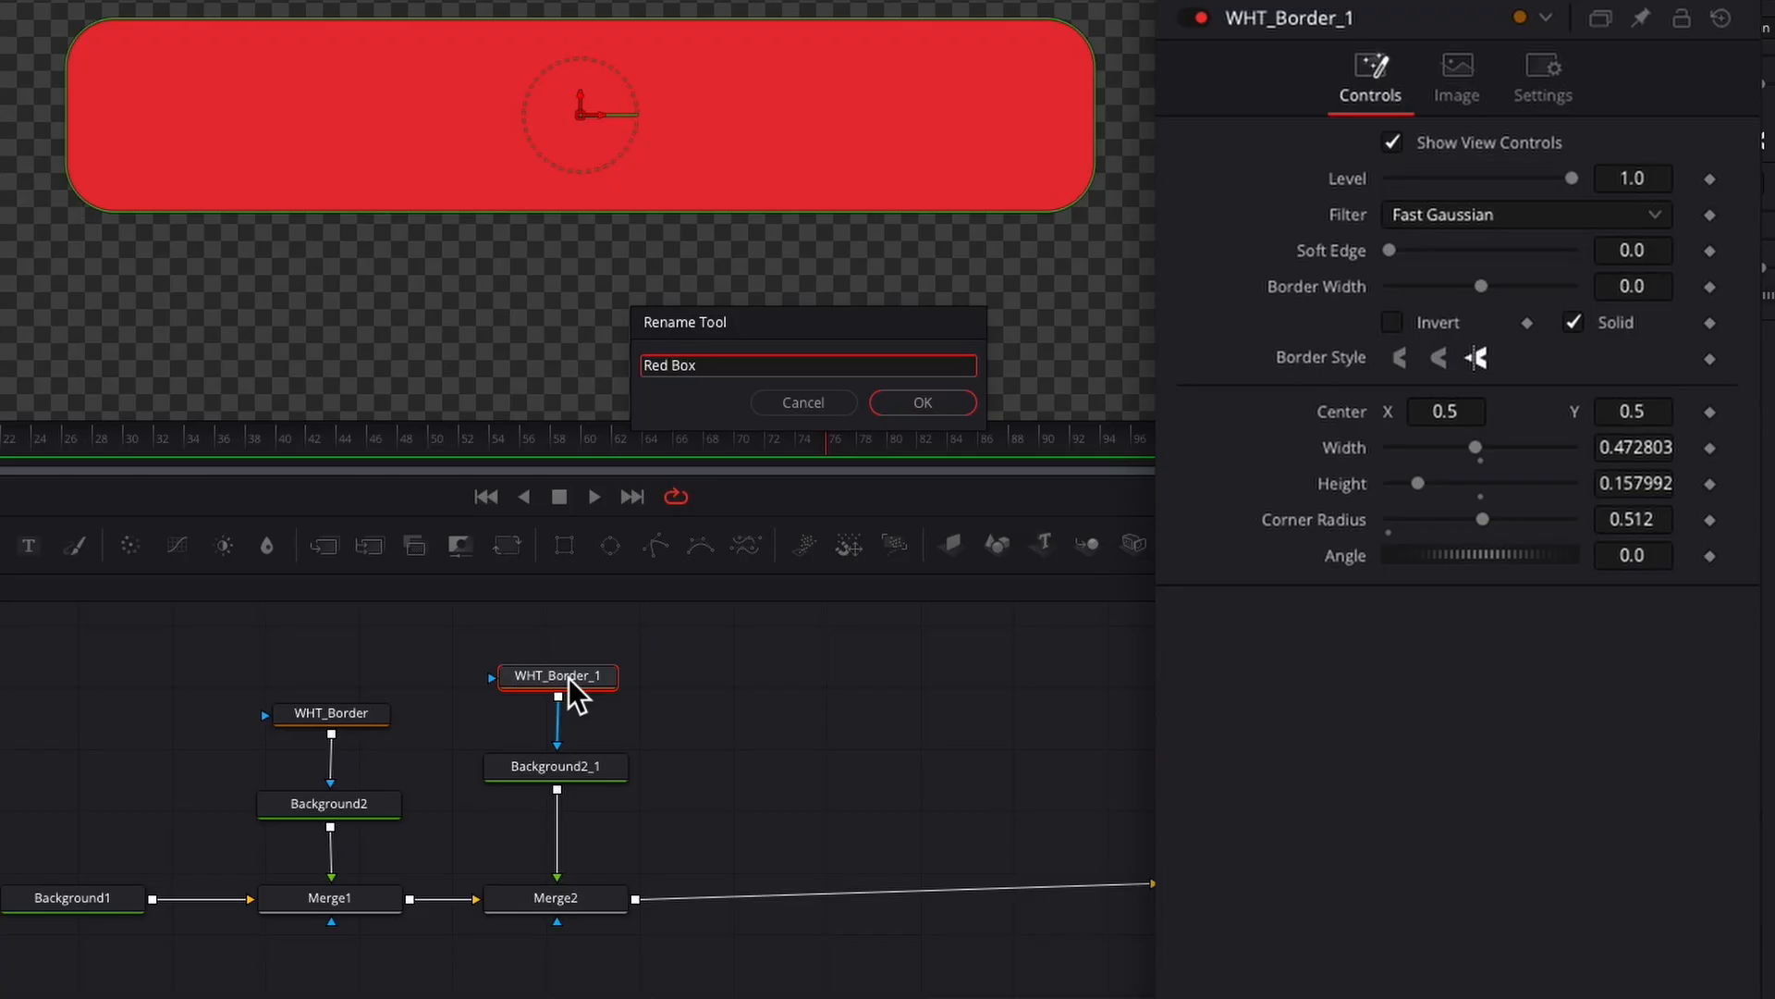
{"action": "key", "text": "Return"}
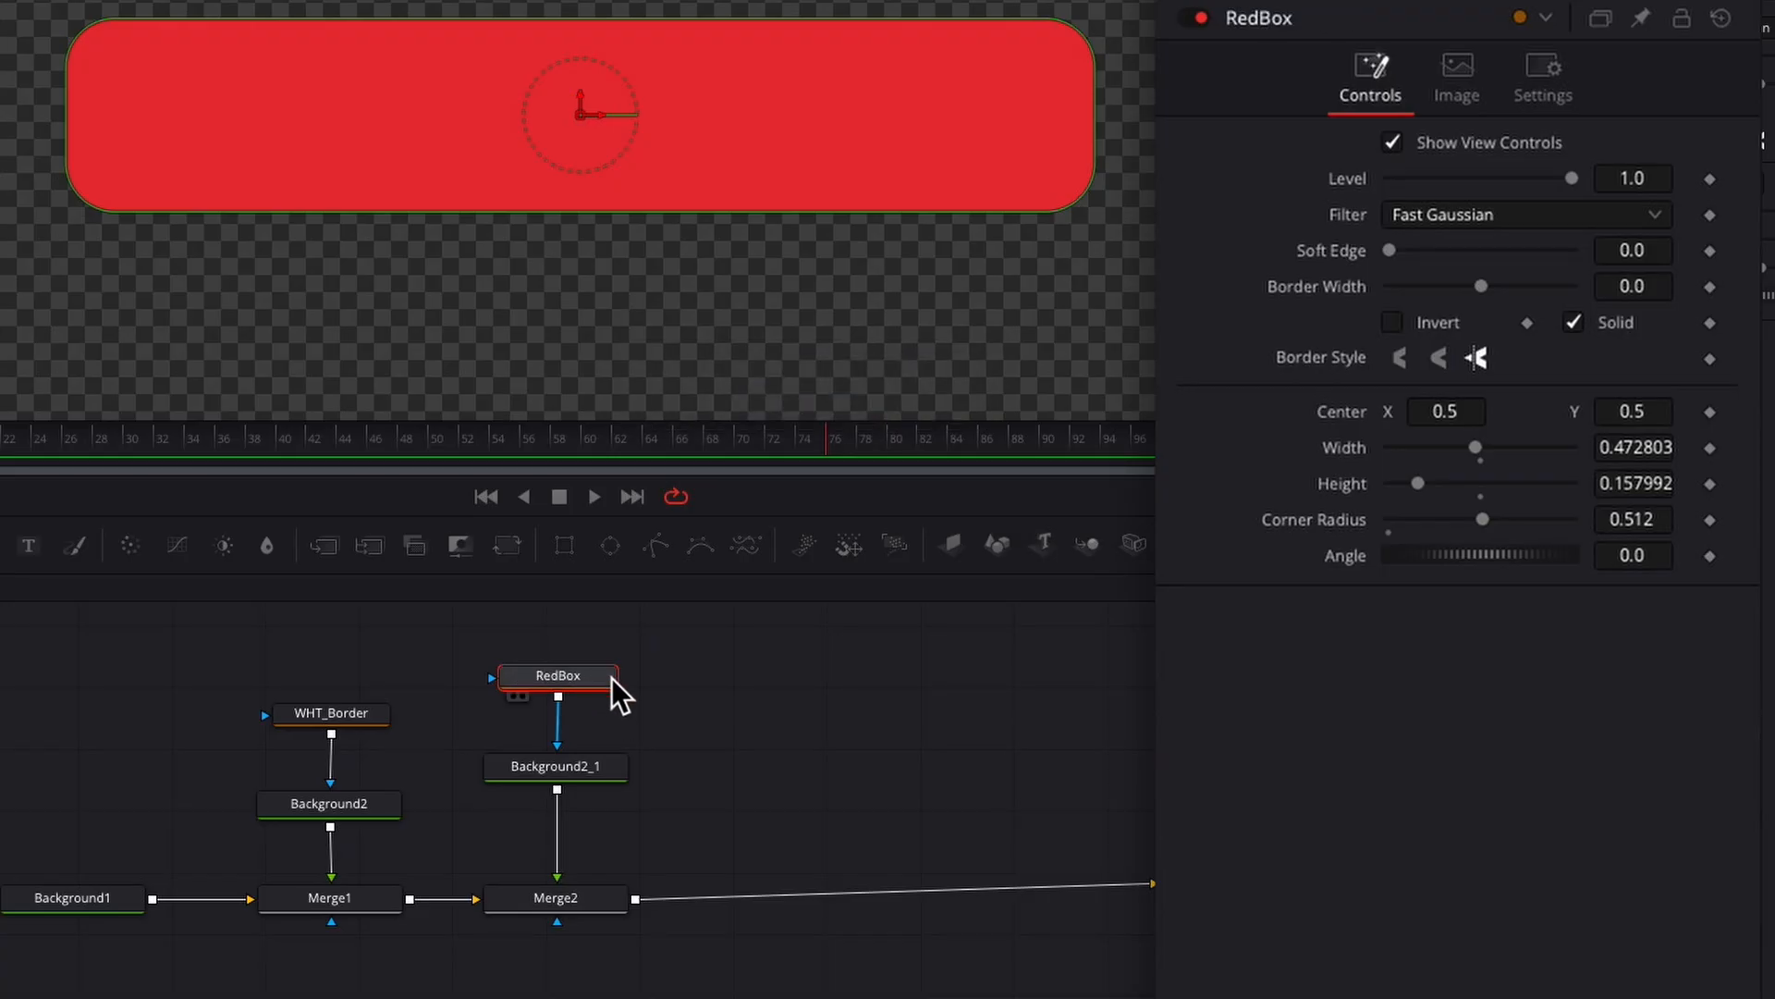
Step: Shrink the RedBox mask inside the white border to about 0.458 by 0.134 and set its corner radius to 0.394
{"action": "left_click_drag", "start_coordinate": [1094, 109], "coordinate": [1076, 109]}
{"action": "left_click_drag", "start_coordinate": [996, 14], "coordinate": [996, 32]}
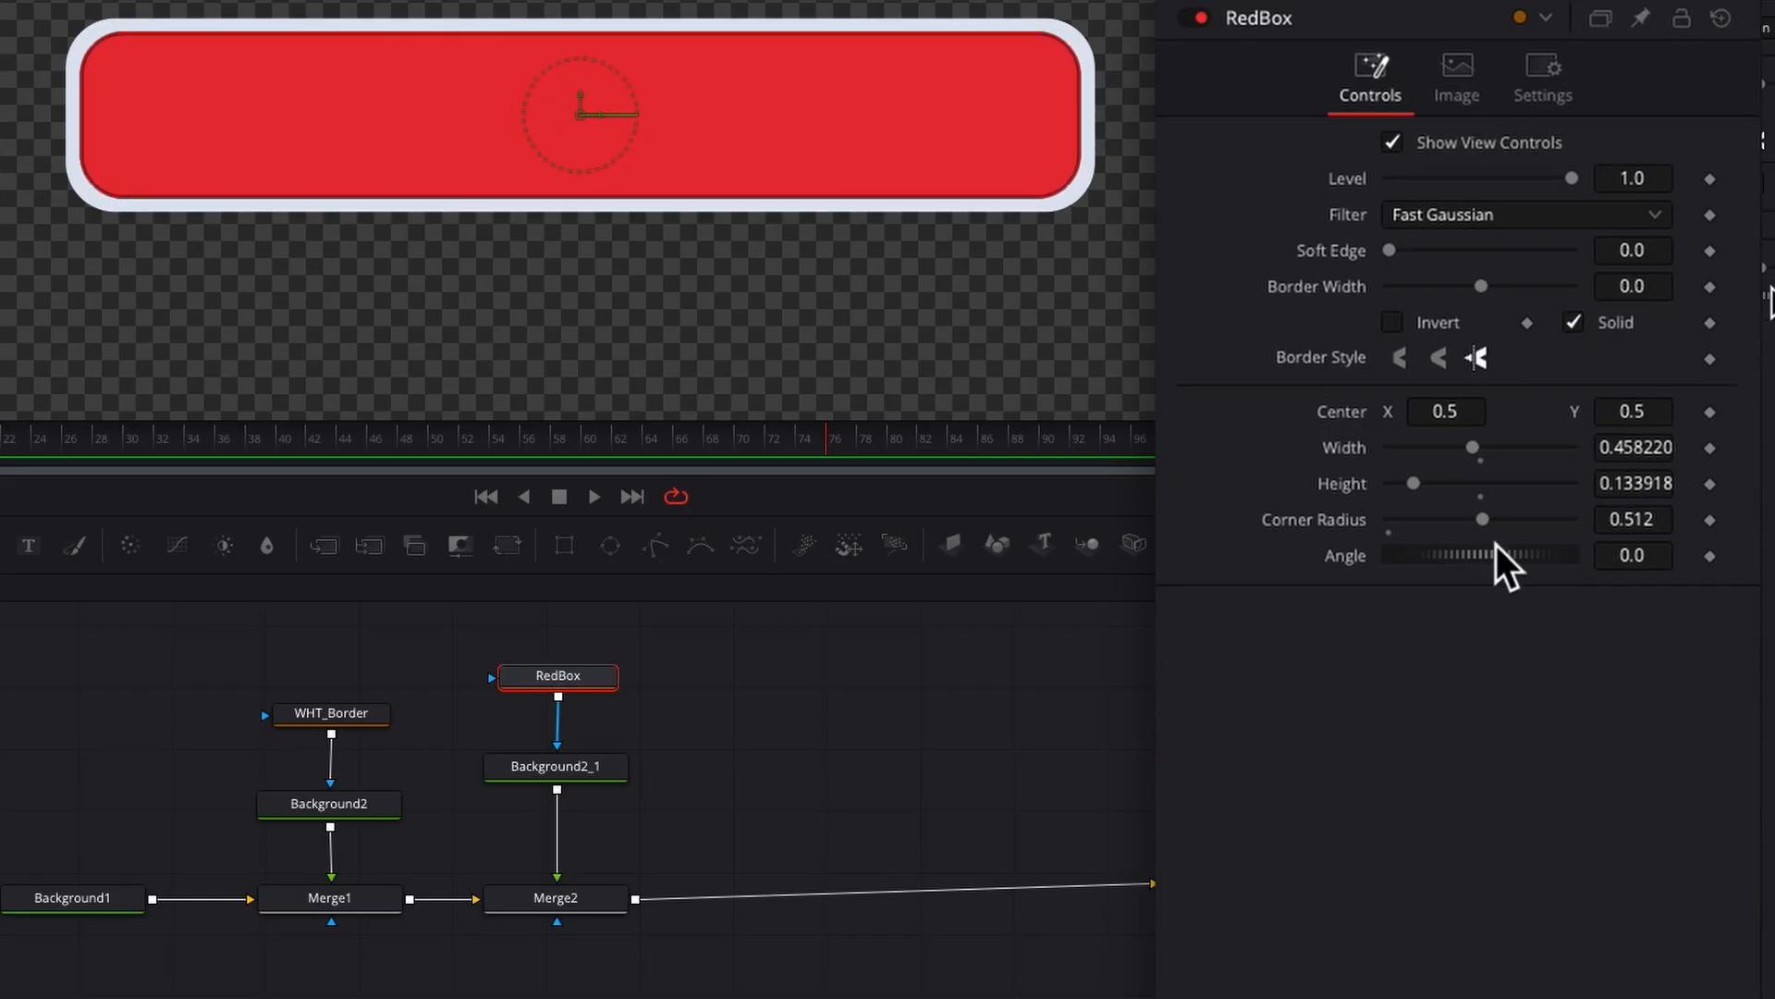
{"action": "left_click_drag", "start_coordinate": [1489, 520], "coordinate": [1466, 520]}
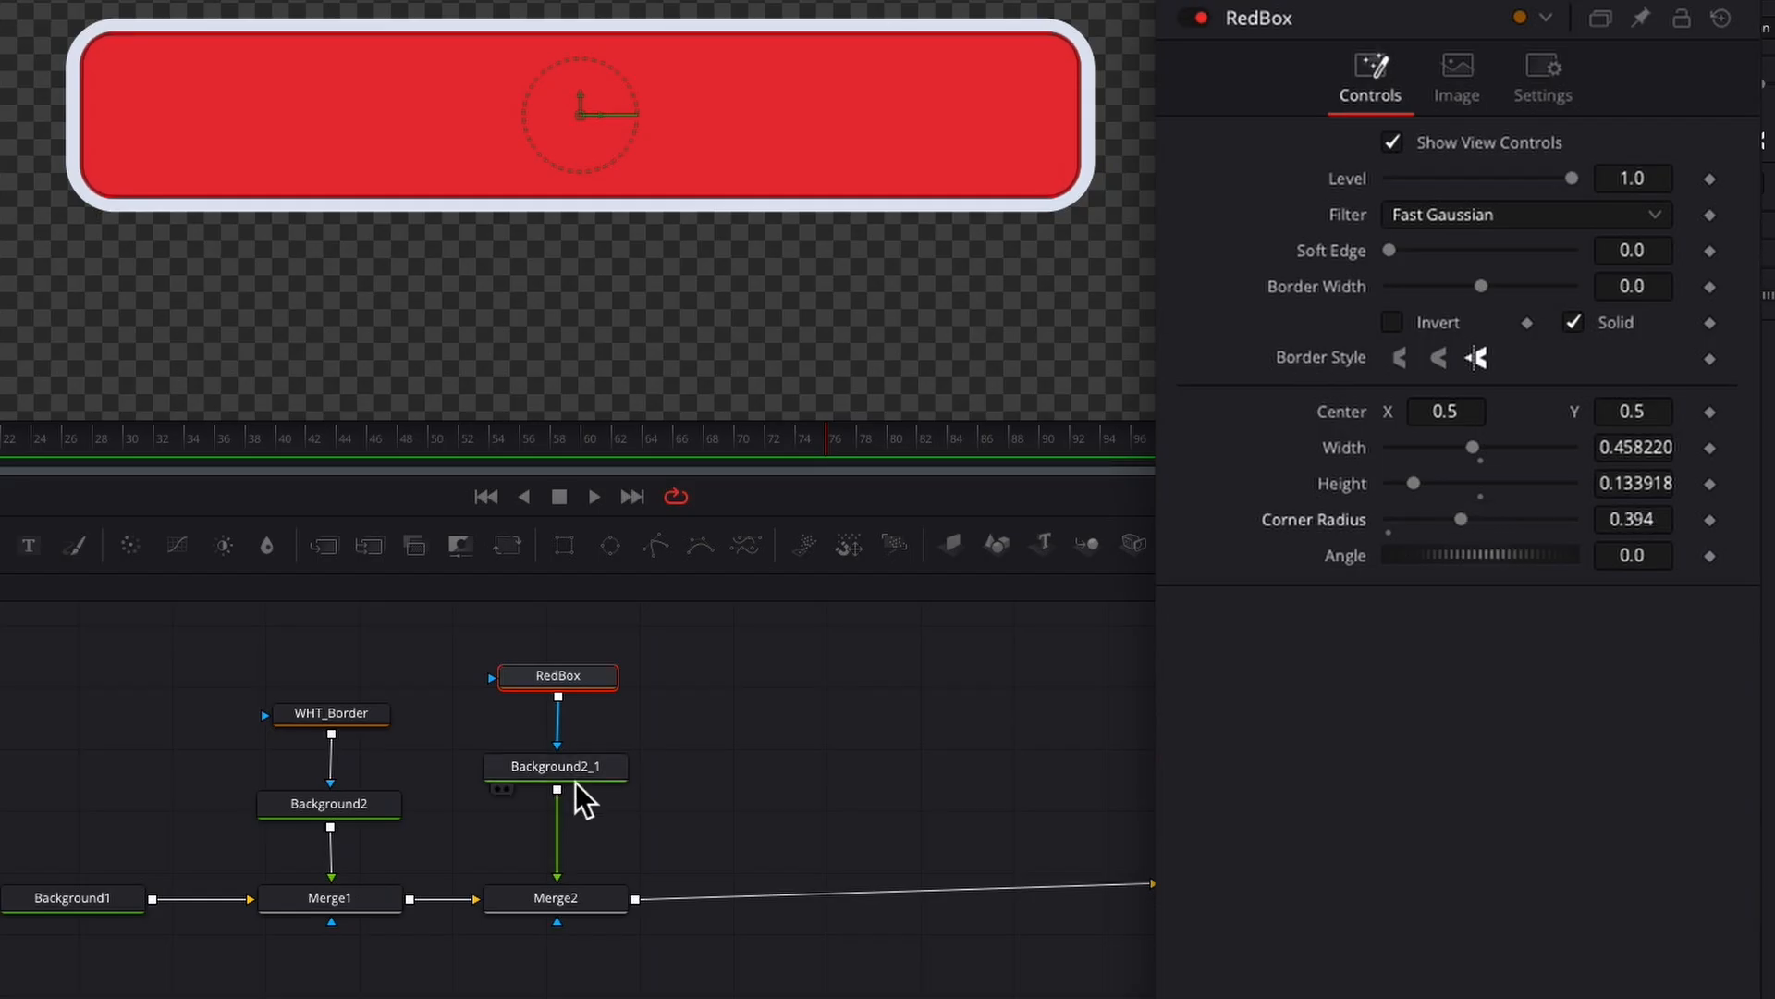
Step: Insert a Drop Shadow node between the red background and Merge2
{"action": "left_click_drag", "start_coordinate": [575, 773], "coordinate": [580, 749]}
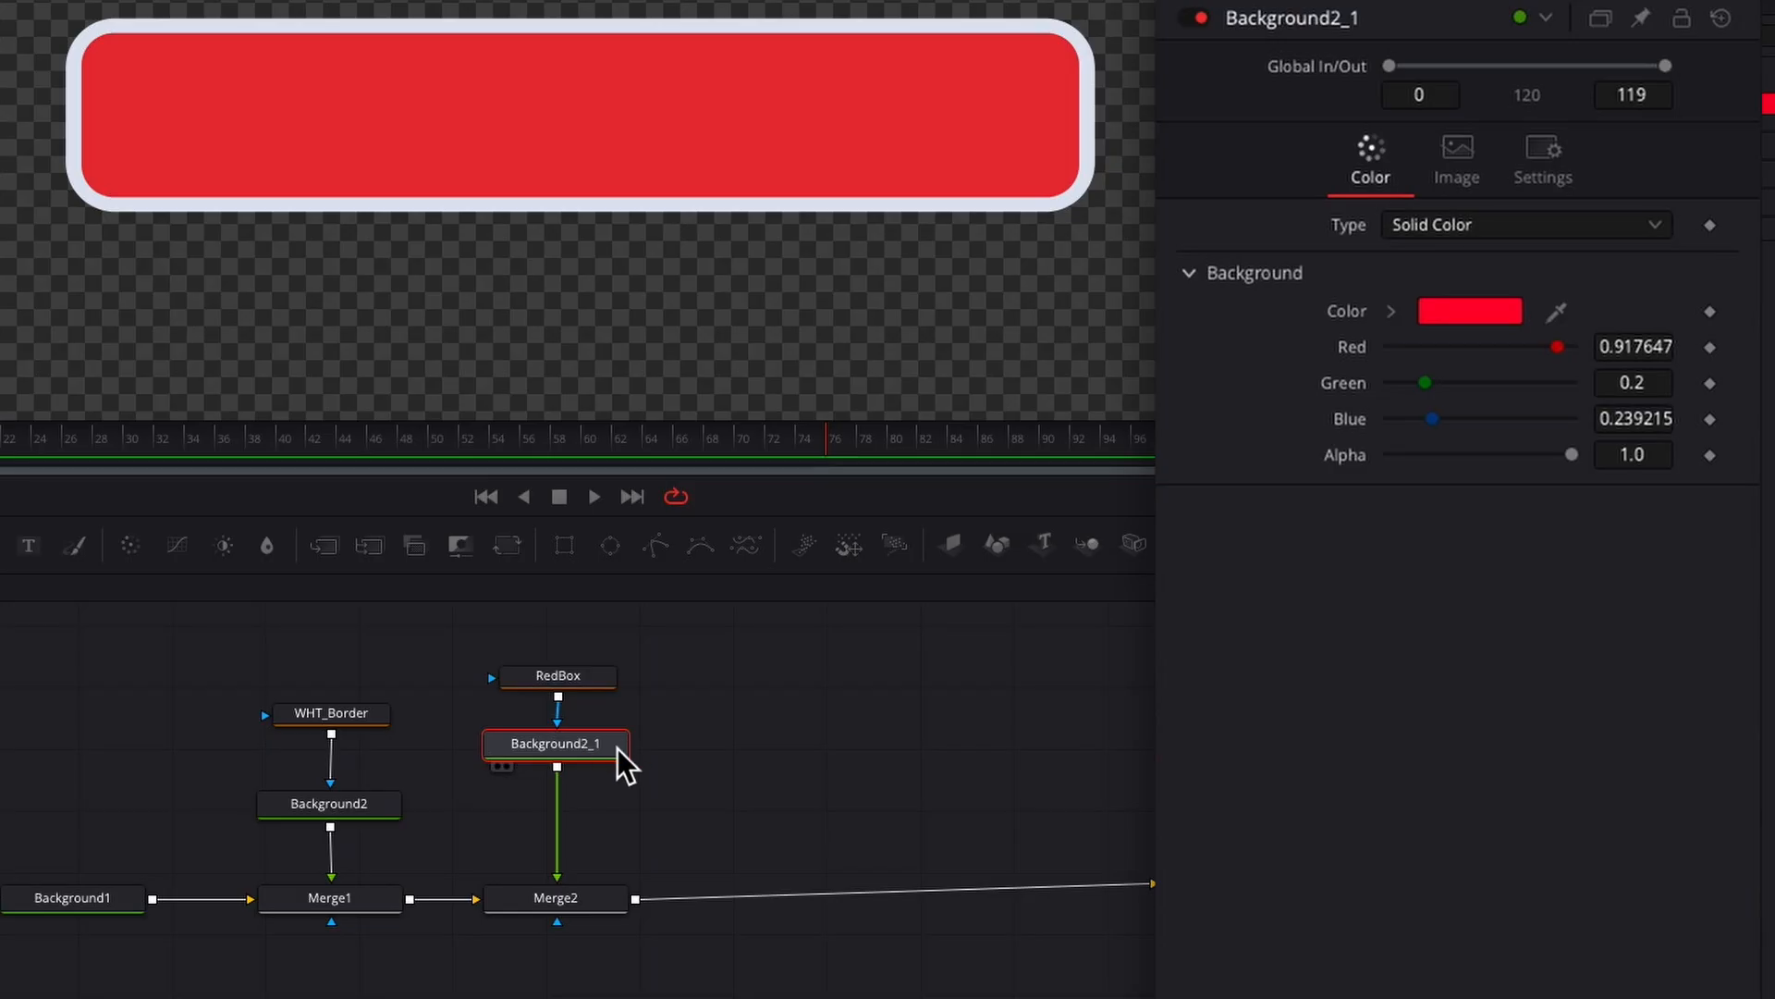
{"action": "key", "text": "shift+space"}
{"action": "type", "text": "drop shadow"}
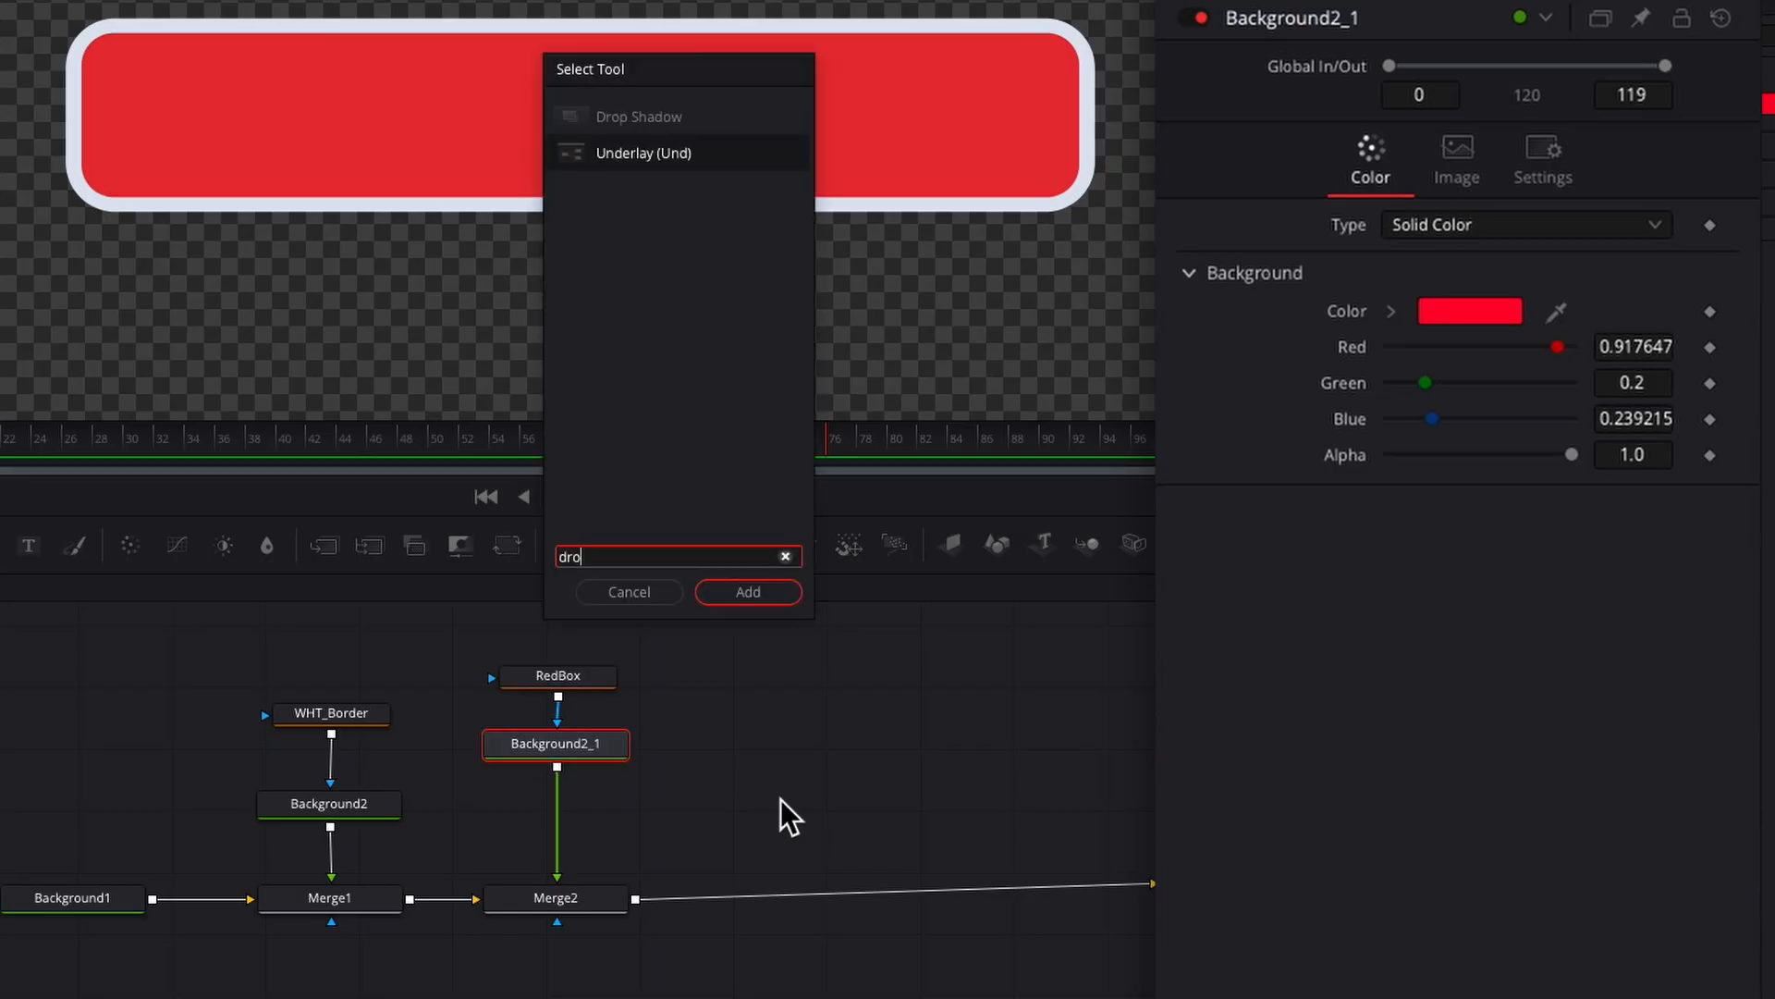
{"action": "left_click", "coordinate": [775, 592]}
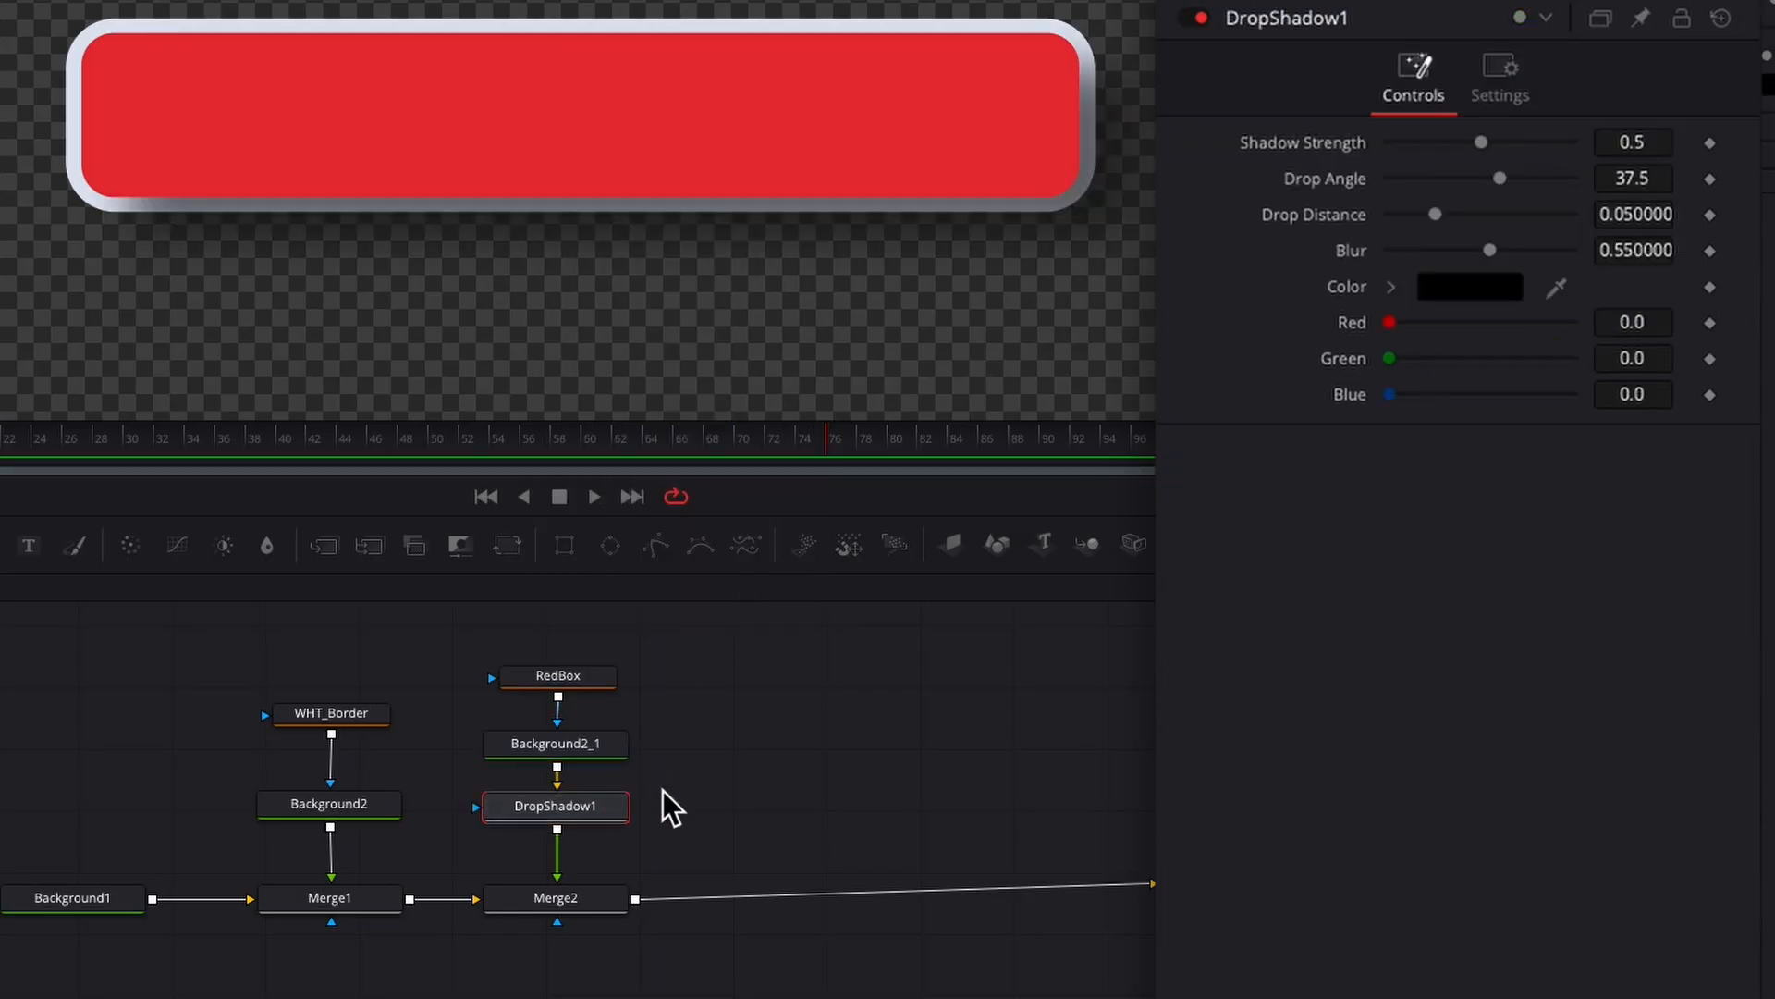
Step: Insert a Transform node after the drop shadow and rearrange the red branch neatly above Merge2
{"action": "key", "text": "shift+space"}
{"action": "type", "text": "transform"}
{"action": "key", "text": "Return"}
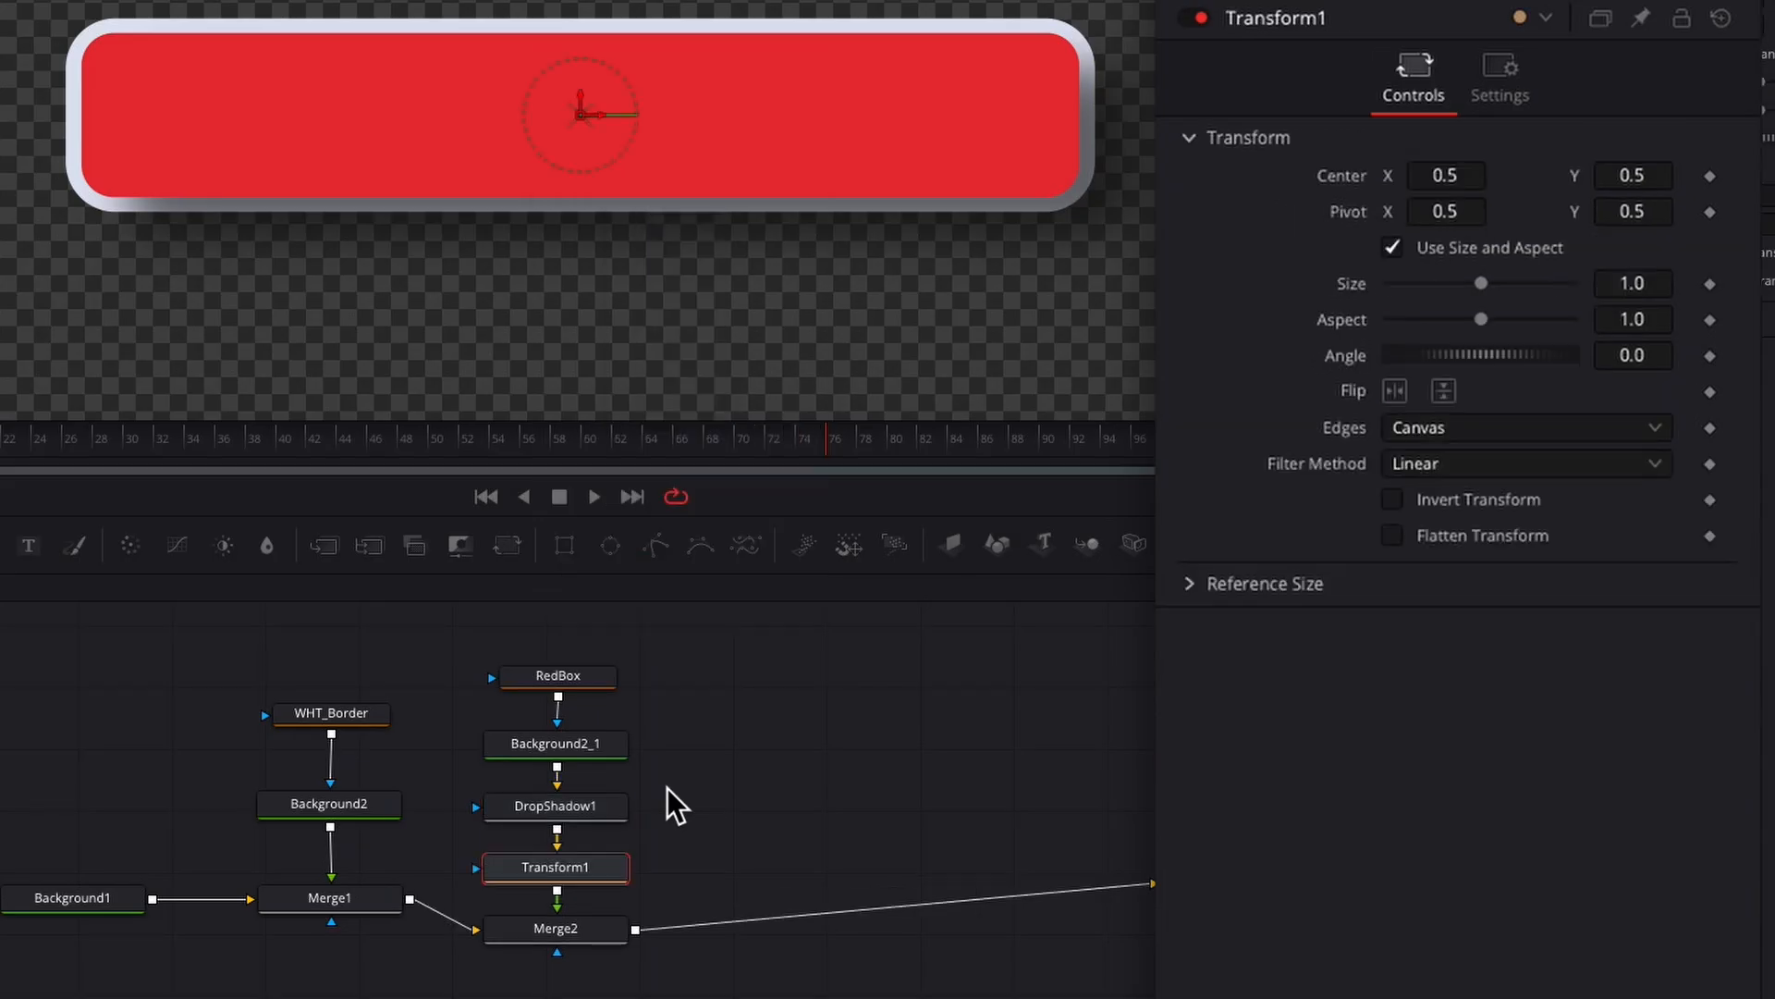
{"action": "left_click_drag", "start_coordinate": [685, 638], "coordinate": [504, 878]}
{"action": "left_click_drag", "start_coordinate": [545, 933], "coordinate": [546, 907]}
Step: Set the drop shadow's distance to 0.0047, blur to 0.331 and drop angle to 120
{"action": "left_click", "coordinate": [555, 777]}
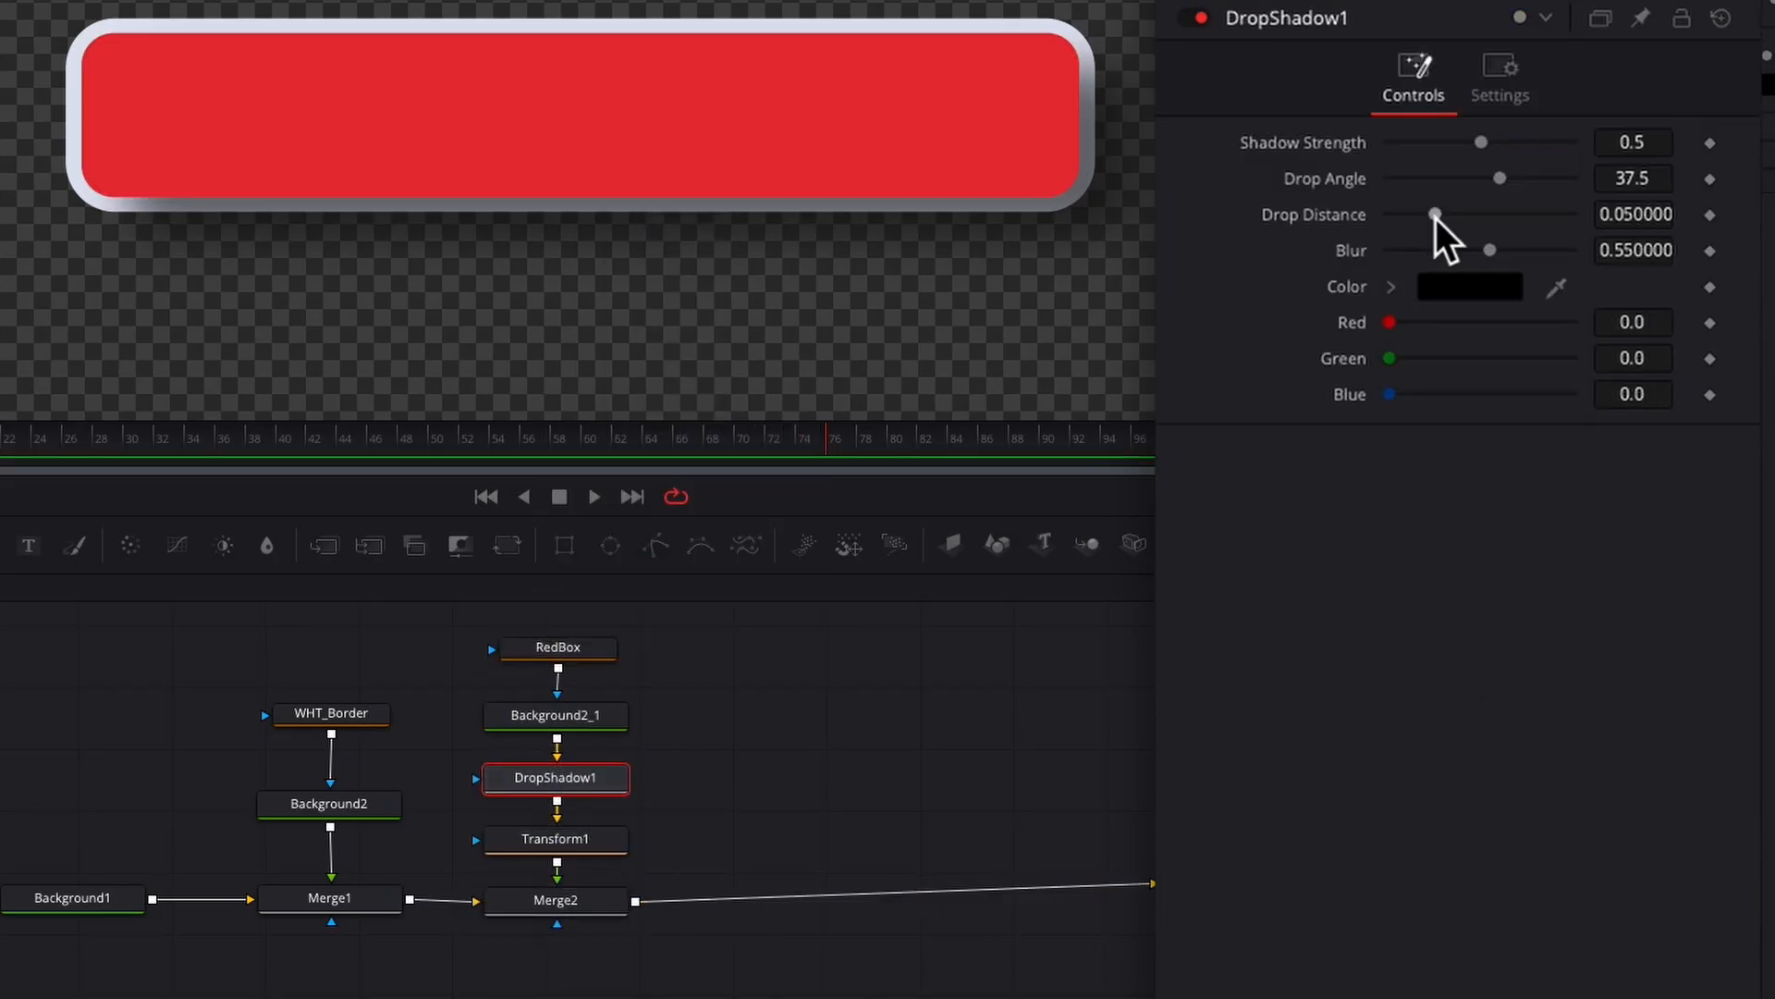
{"action": "left_click_drag", "start_coordinate": [1435, 215], "coordinate": [1444, 250]}
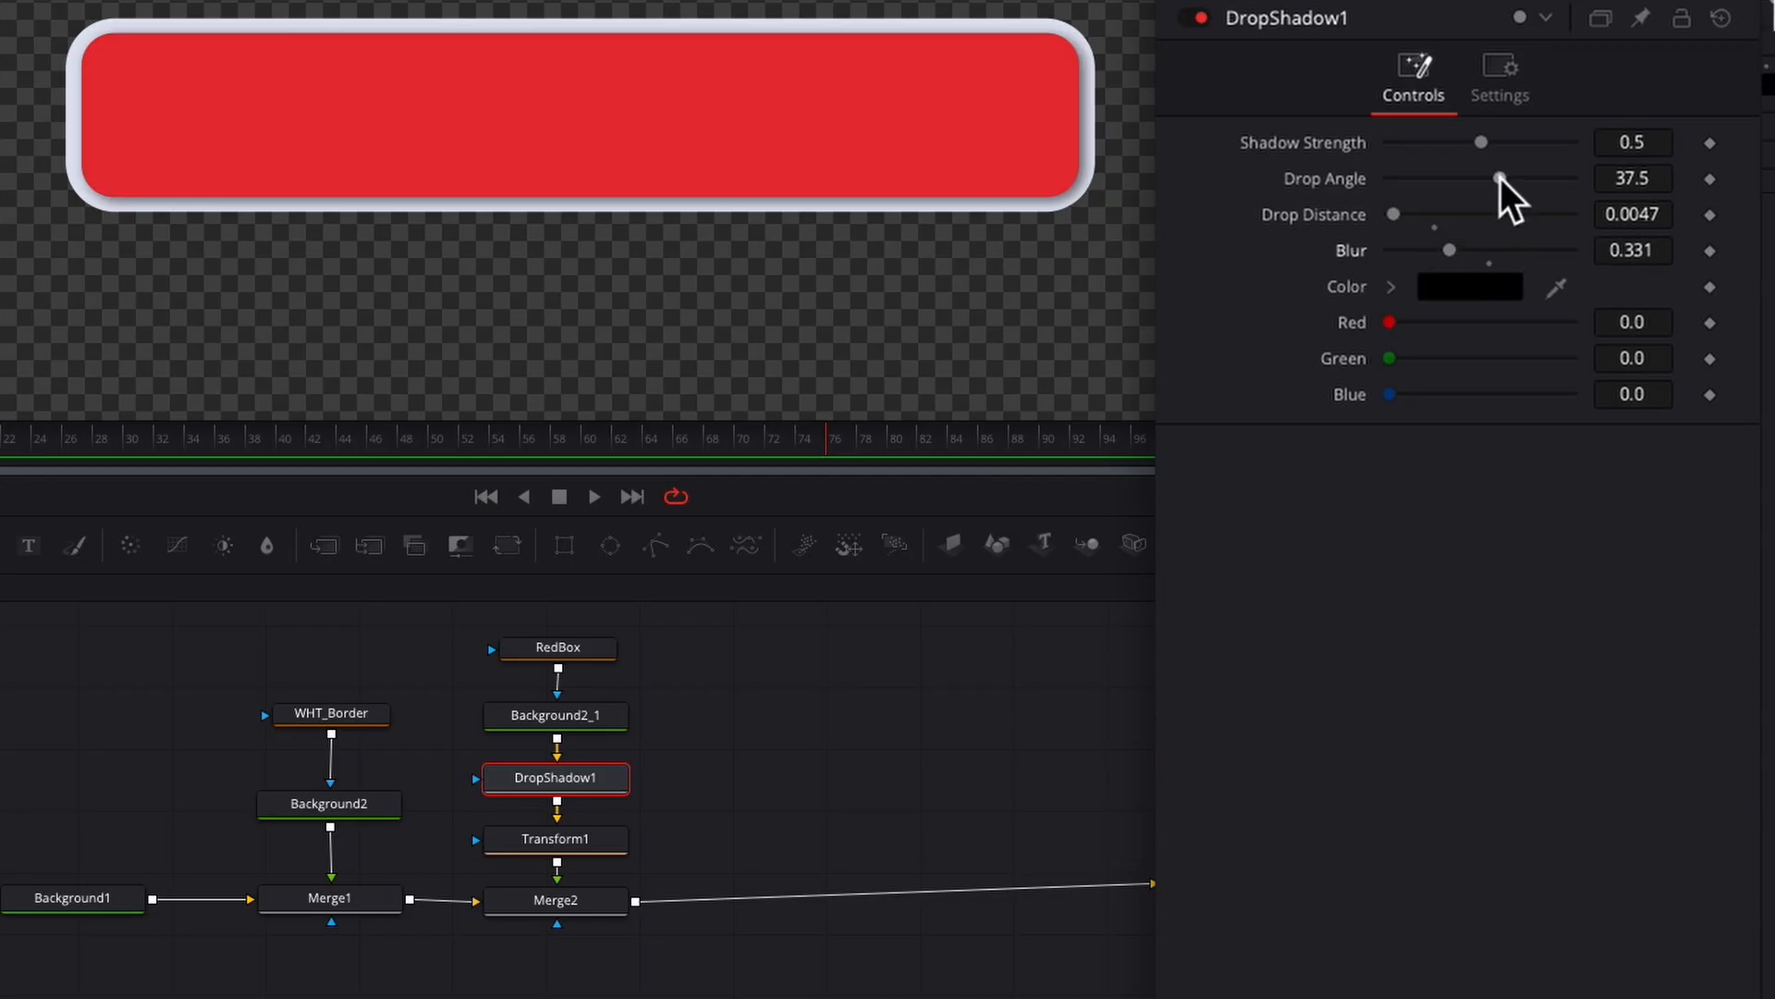
{"action": "left_click_drag", "start_coordinate": [1500, 178], "coordinate": [1541, 177]}
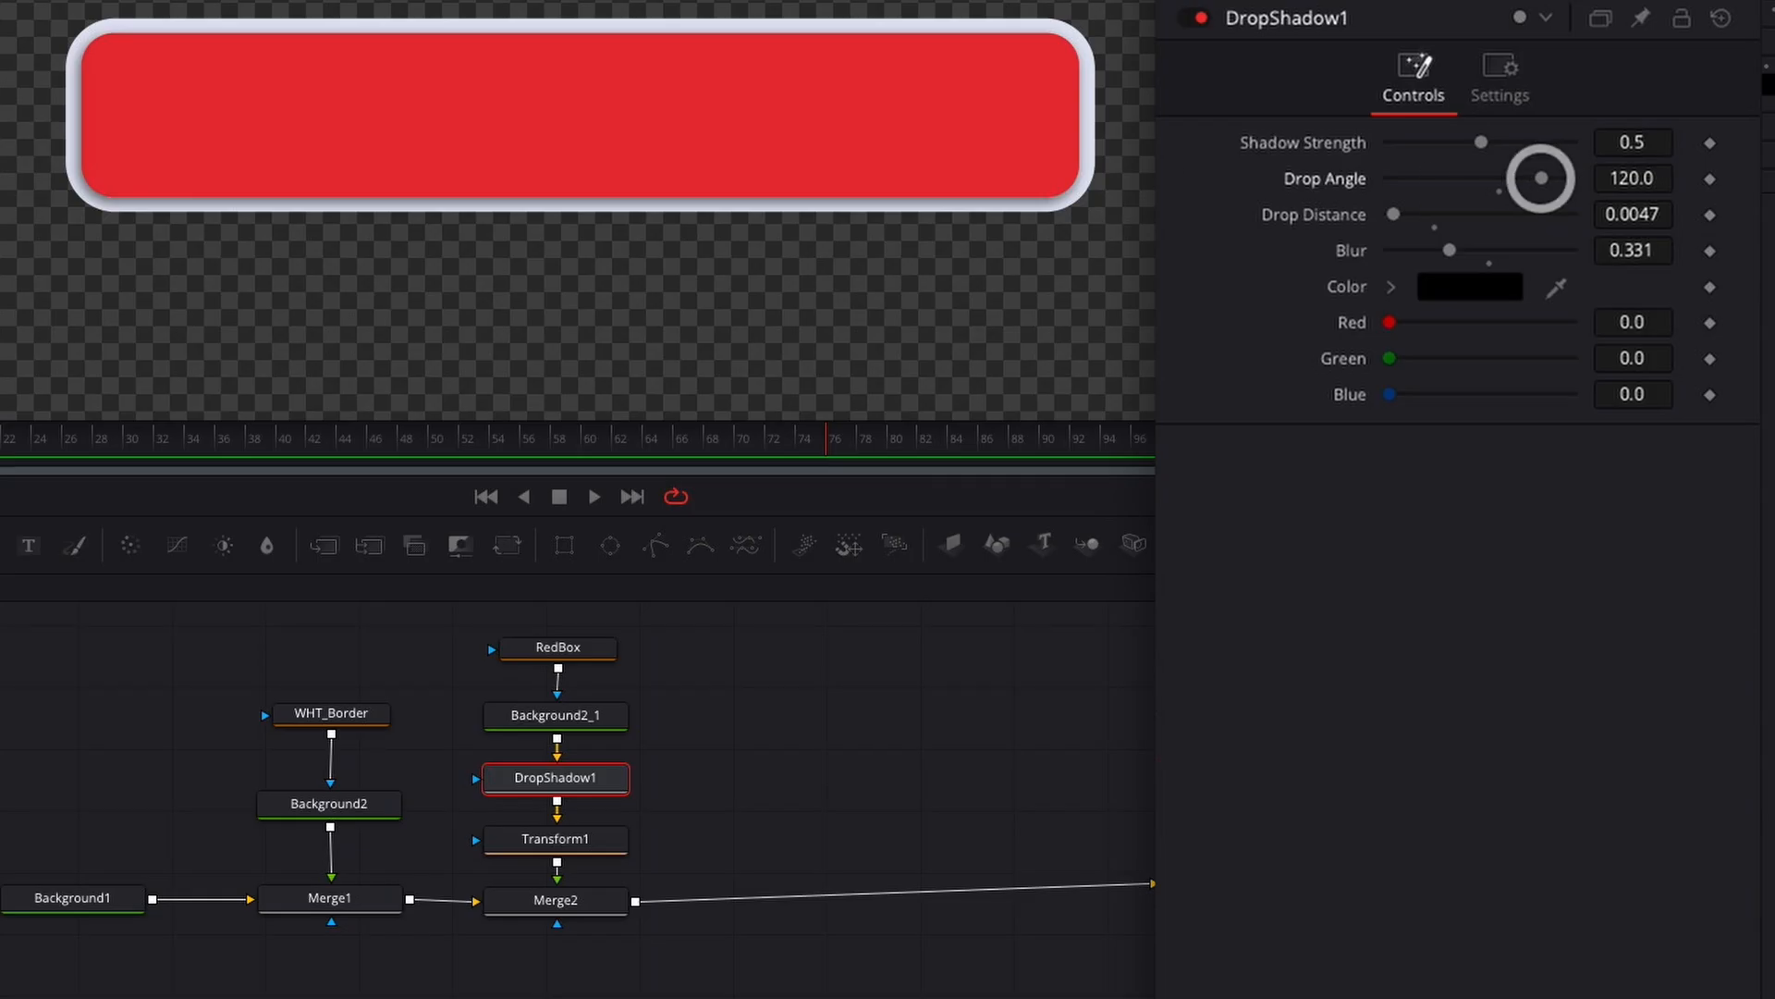
Step: Shift all the button nodes away from MediaOut1 to free up space and align MediaOut1 with Merge2
{"action": "left_click_drag", "start_coordinate": [656, 636], "coordinate": [39, 952]}
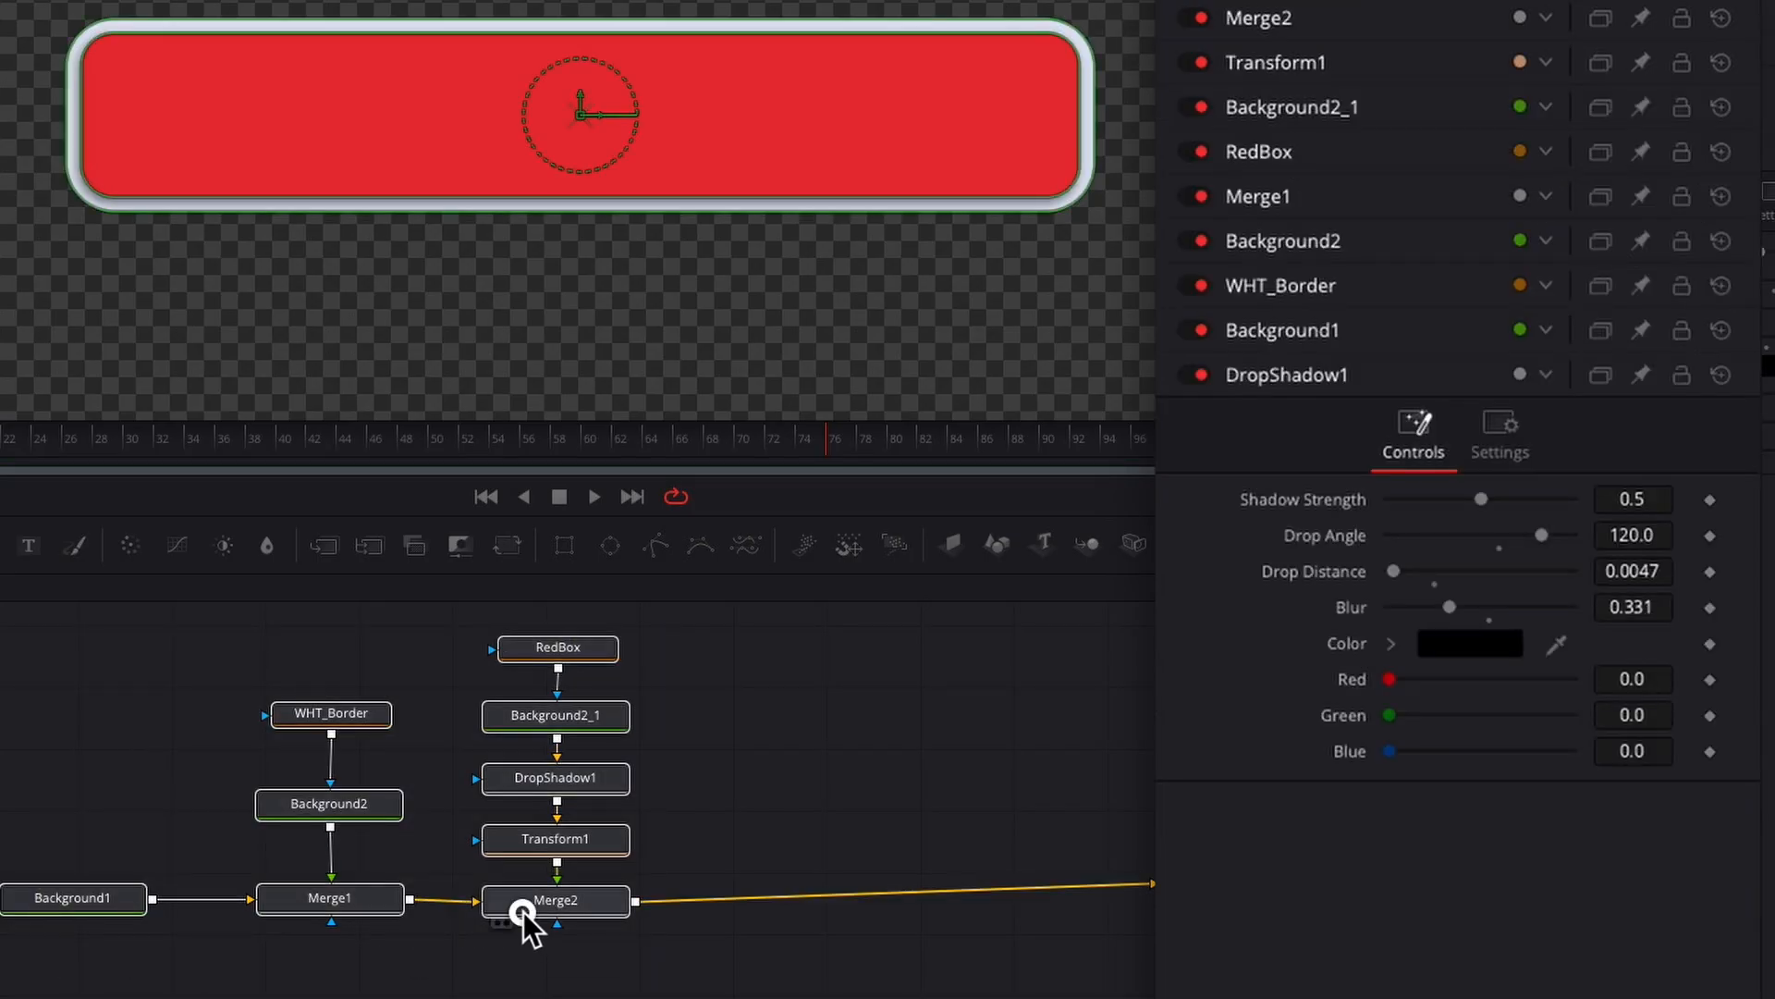
{"action": "left_click_drag", "start_coordinate": [519, 906], "coordinate": [226, 912]}
{"action": "left_click_drag", "start_coordinate": [1221, 883], "coordinate": [1276, 901]}
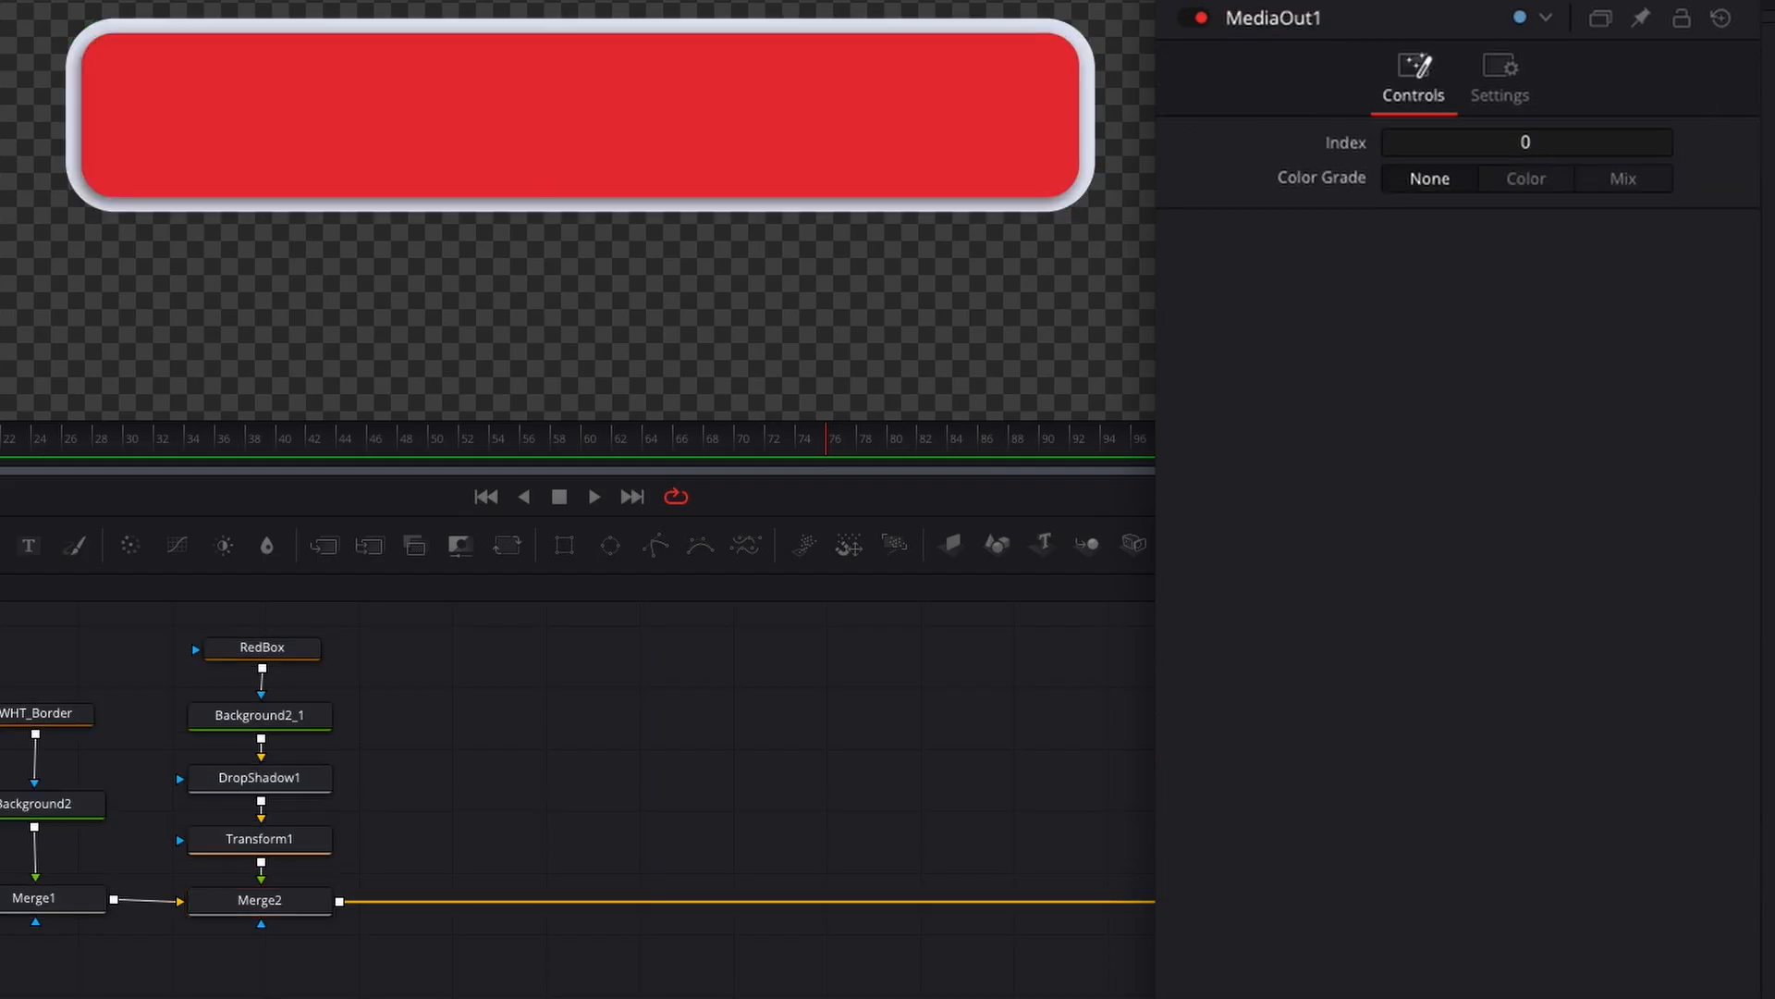
Step: Add a third Merge node after Merge2 and space it out along the output line
{"action": "left_click", "coordinate": [263, 901]}
{"action": "key", "text": "shift+space"}
{"action": "type", "text": "merge"}
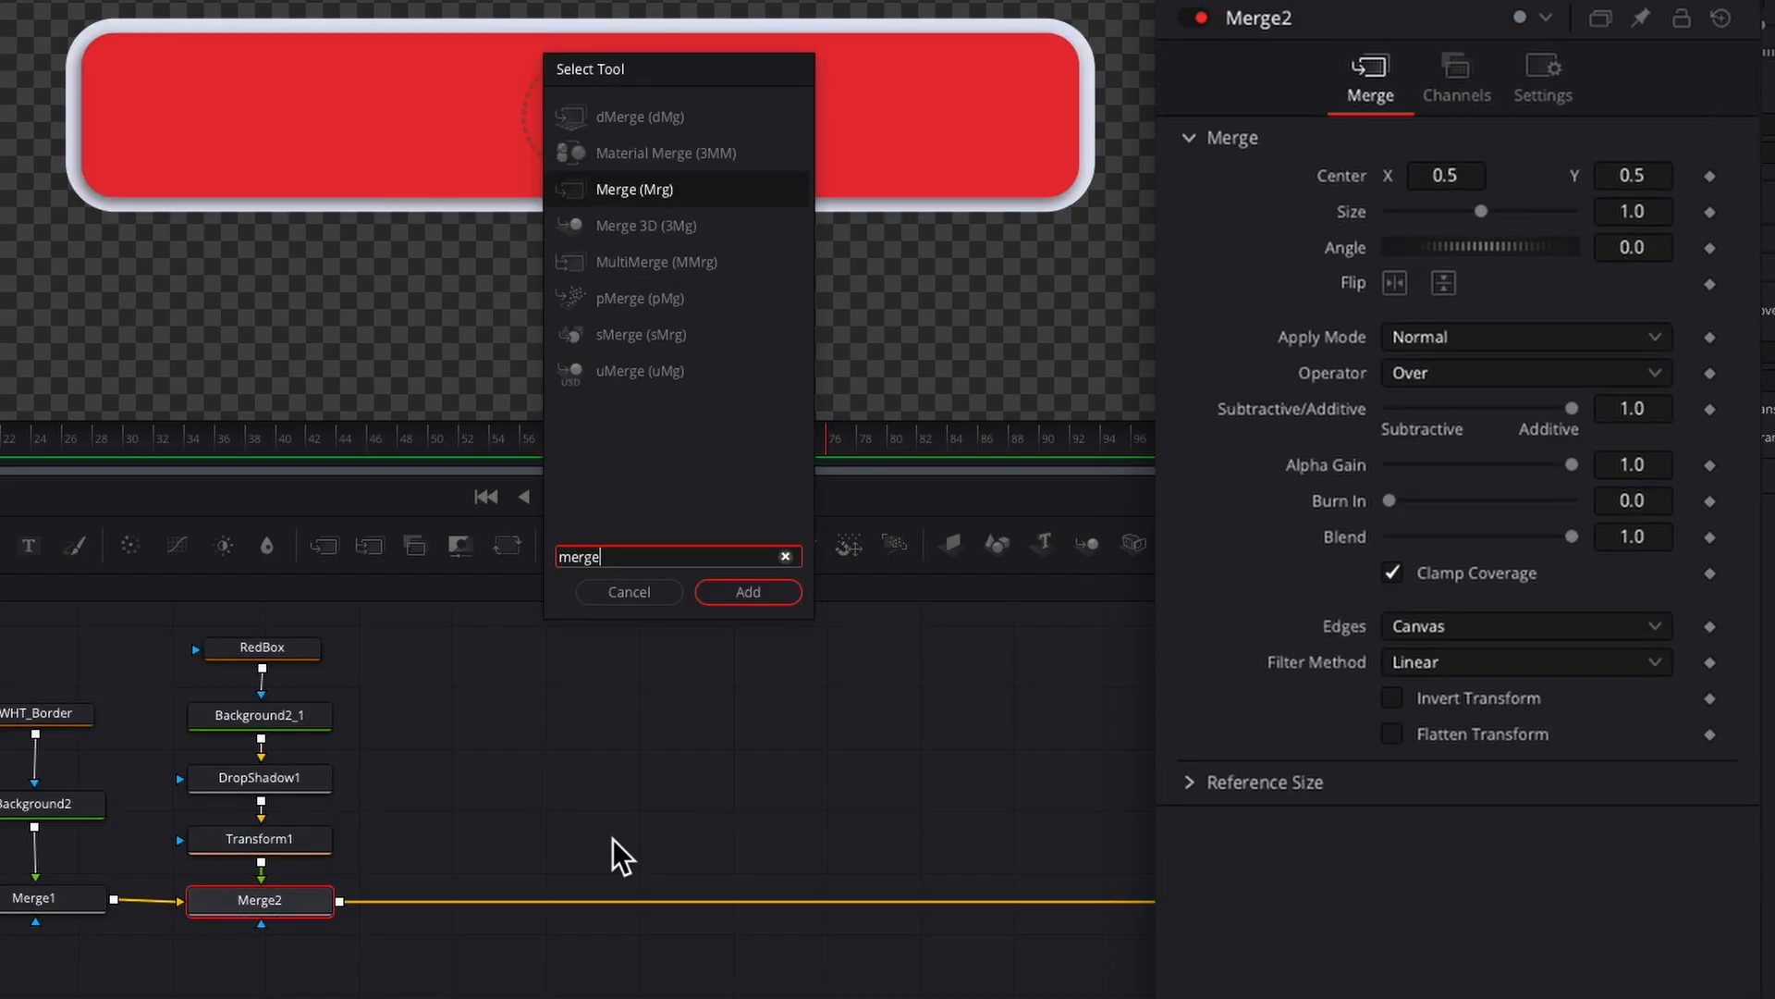
{"action": "key", "text": "Return"}
{"action": "left_click_drag", "start_coordinate": [456, 907], "coordinate": [565, 914]}
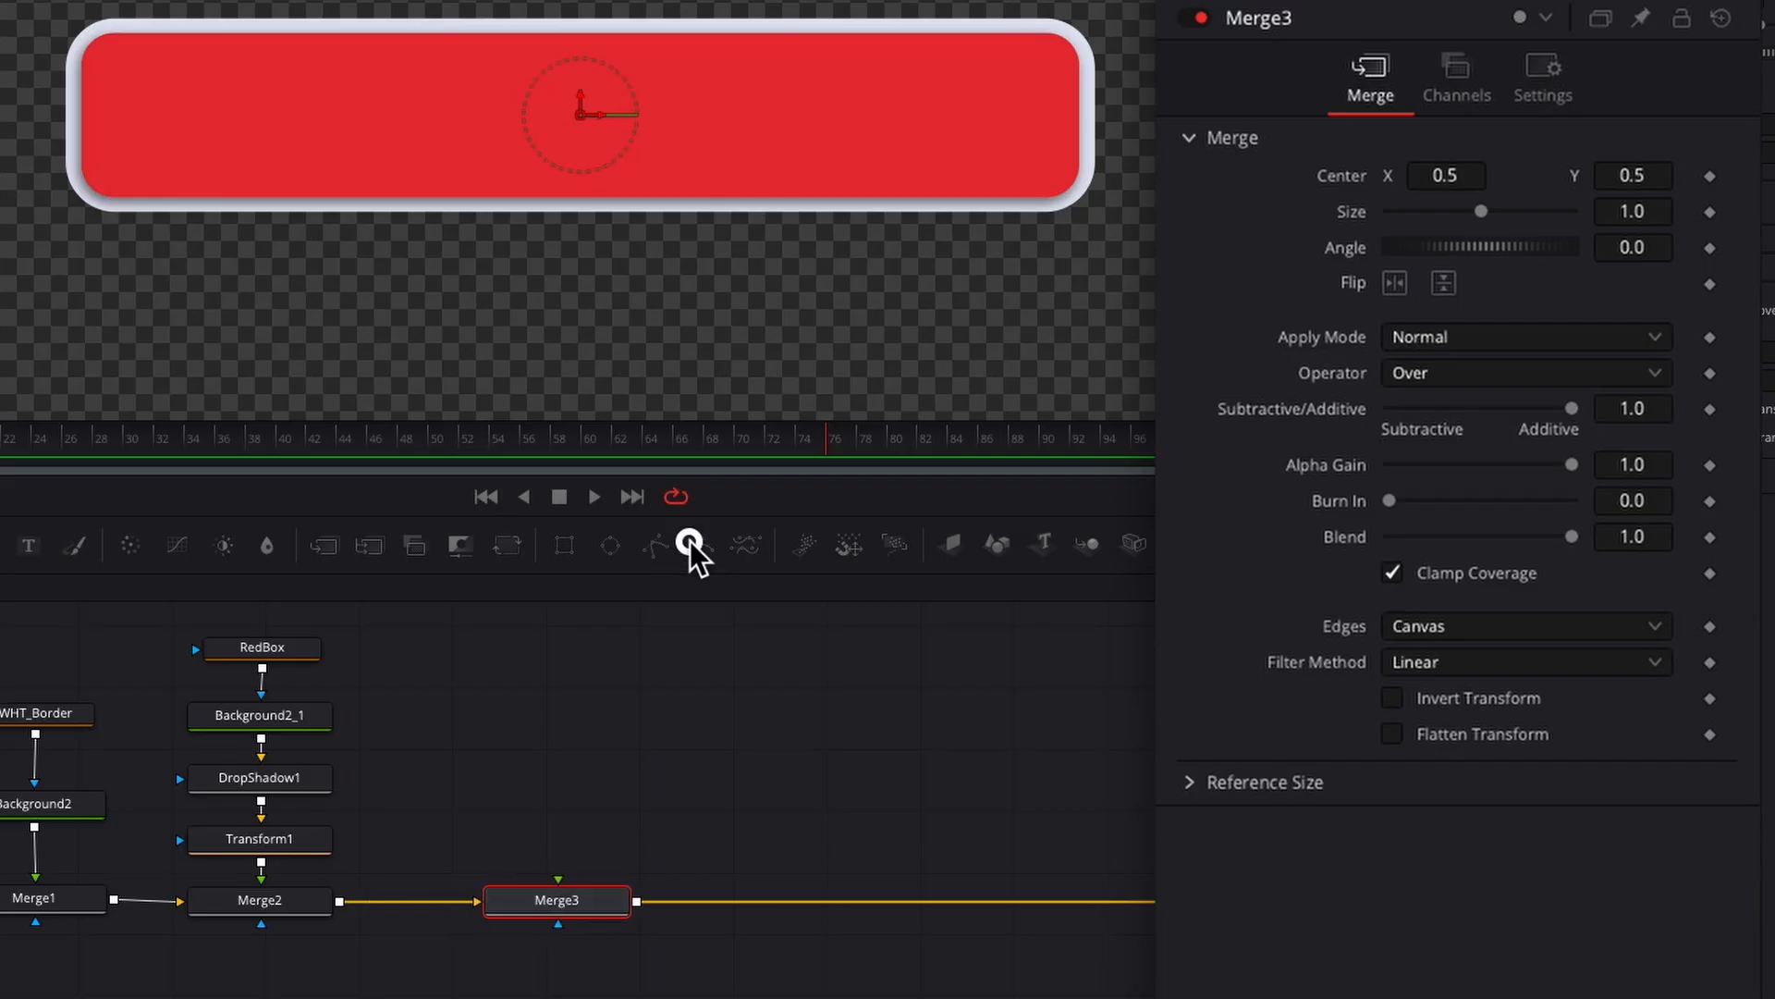
Step: Add a Polygon node above Merge3 and show it in a dual-viewer layout beside MediaOut1
{"action": "left_click_drag", "start_coordinate": [670, 545], "coordinate": [515, 652]}
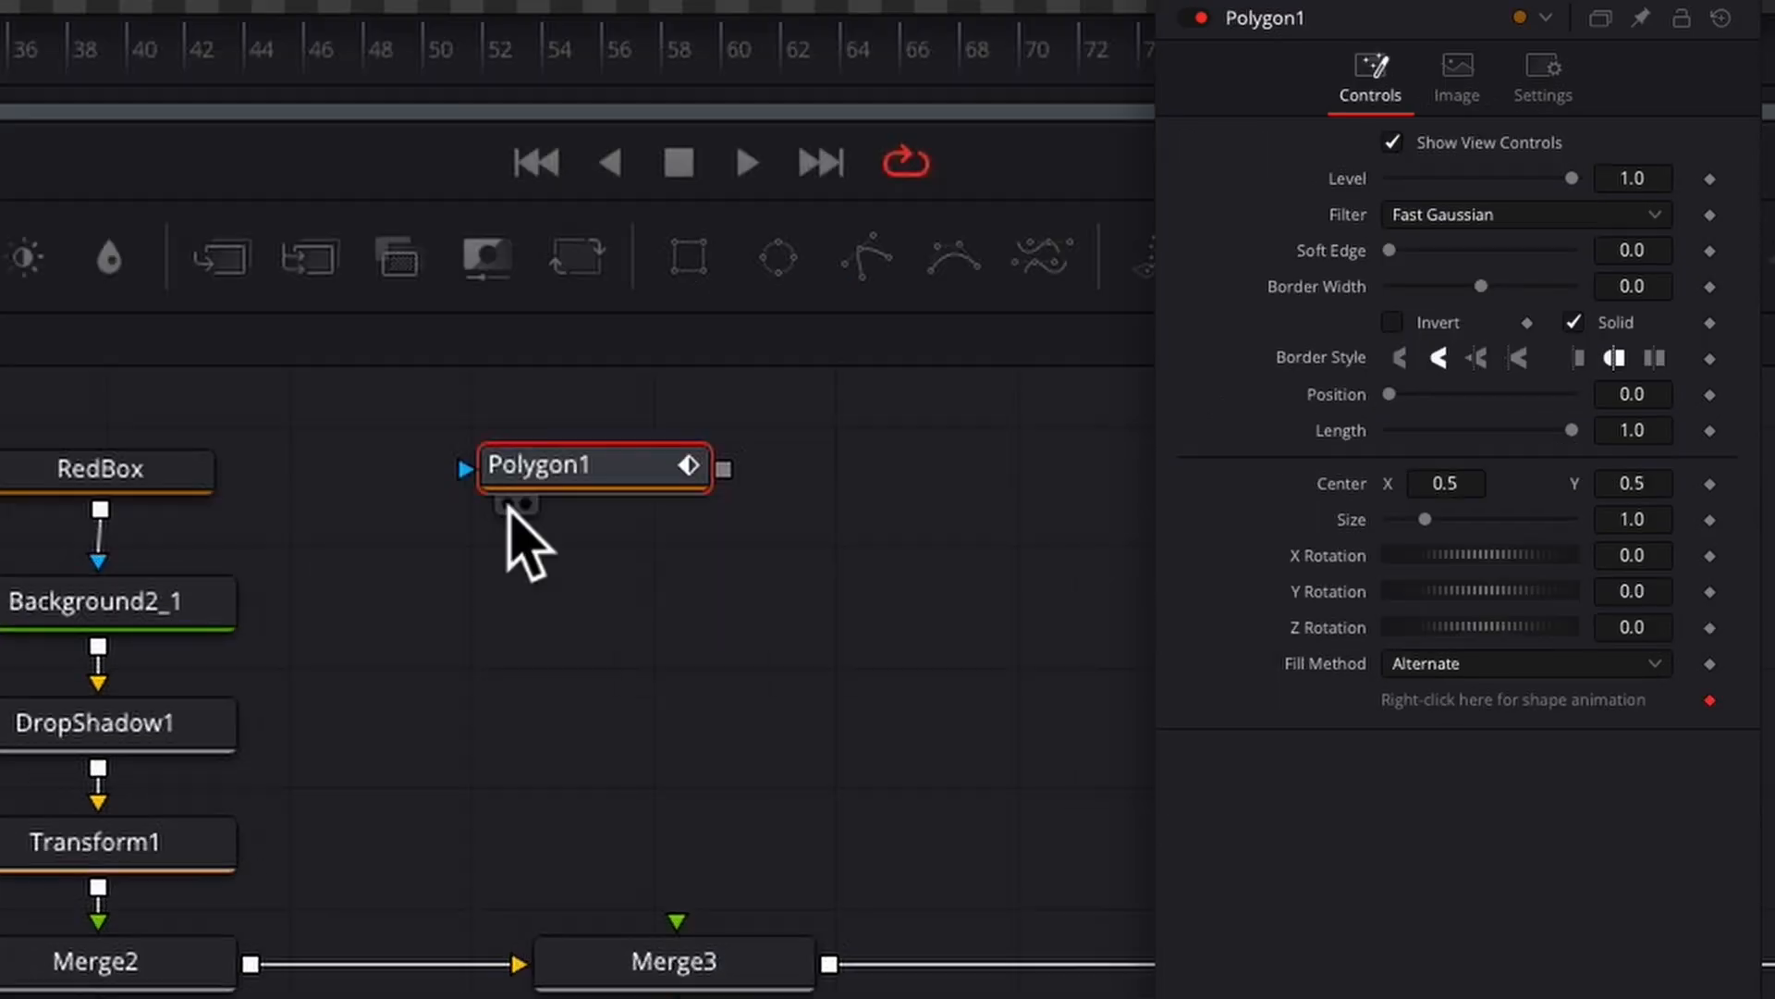
{"action": "left_click", "coordinate": [471, 674]}
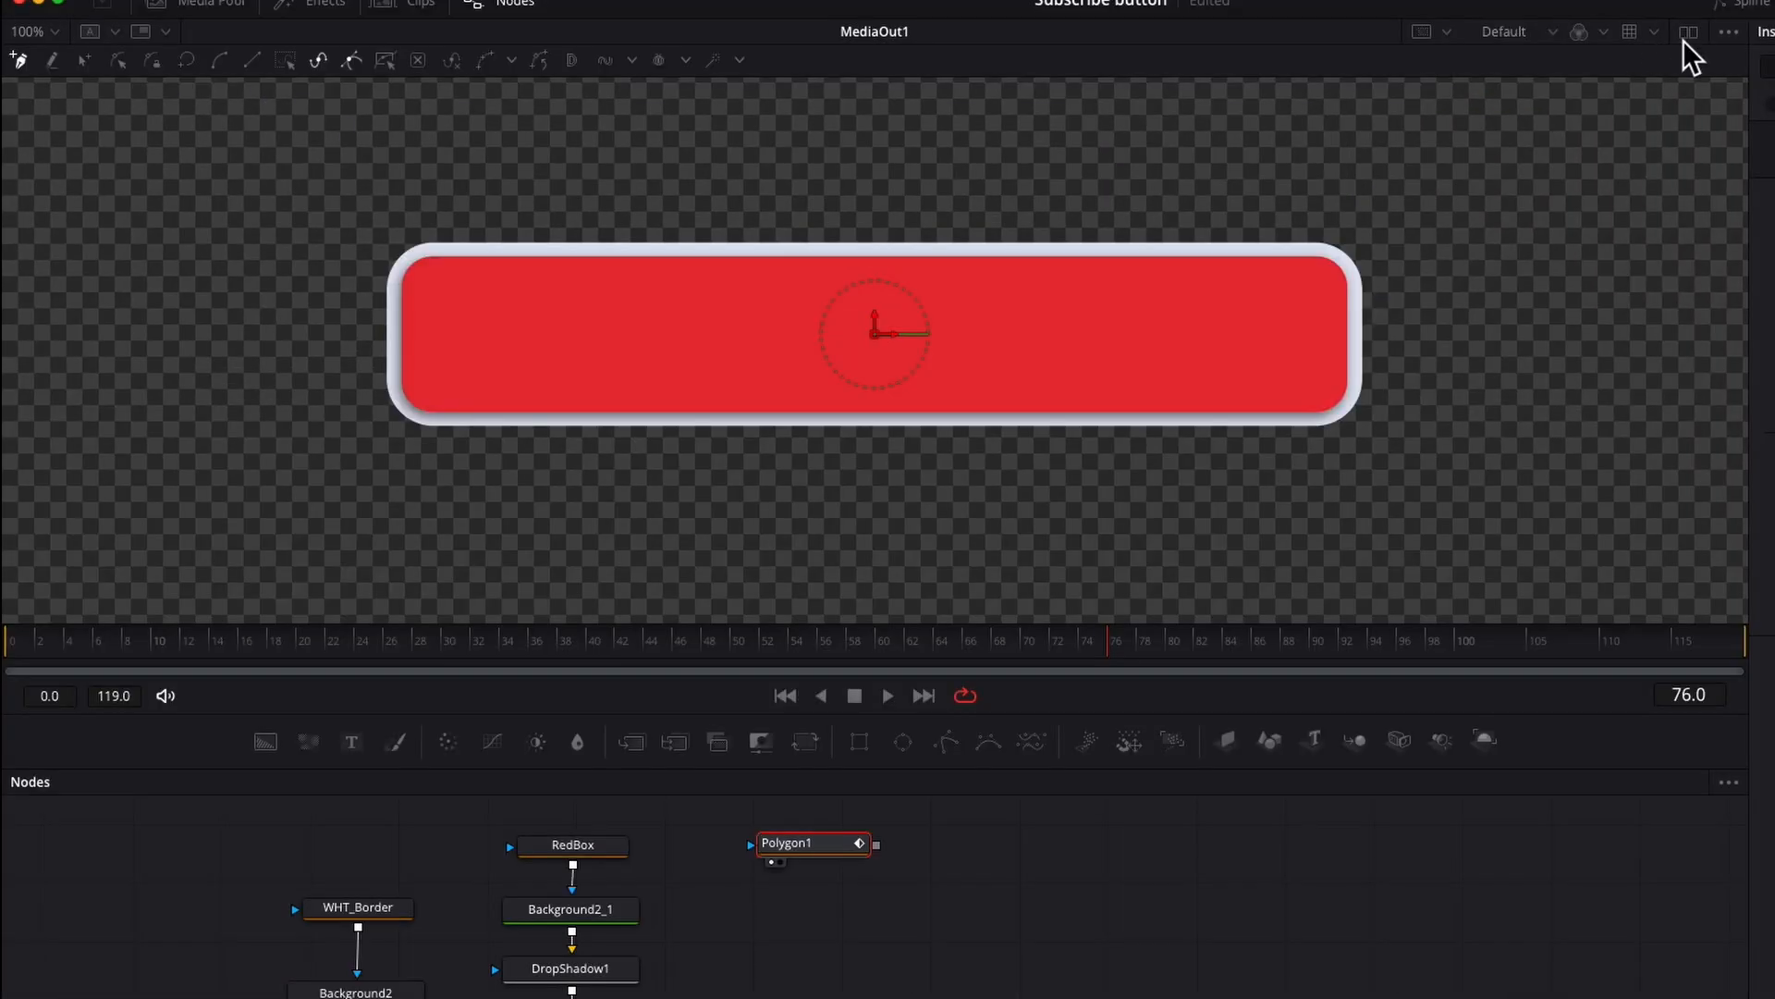
{"action": "left_click", "coordinate": [1688, 33]}
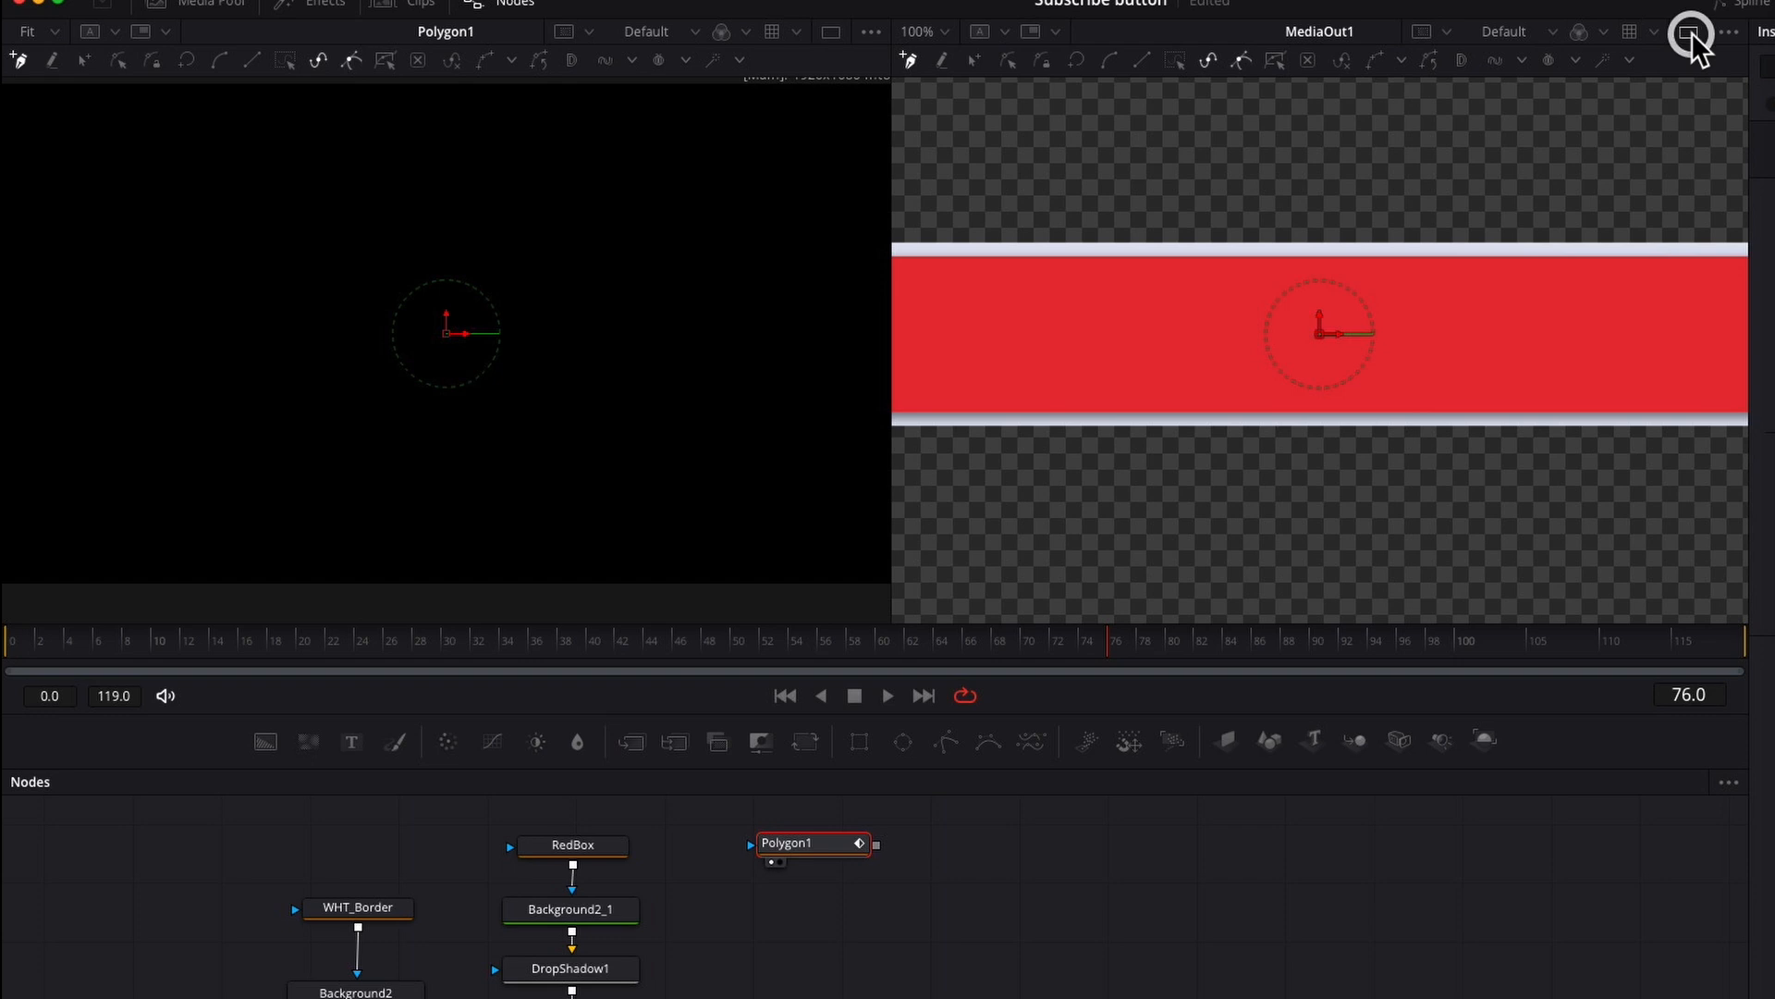
Step: Draw a closed triangle with a horizontal base in the Polygon1 mask, around the centre of the frame
{"action": "left_click", "coordinate": [381, 408]}
{"action": "left_click", "coordinate": [525, 408]}
{"action": "left_click", "coordinate": [459, 249]}
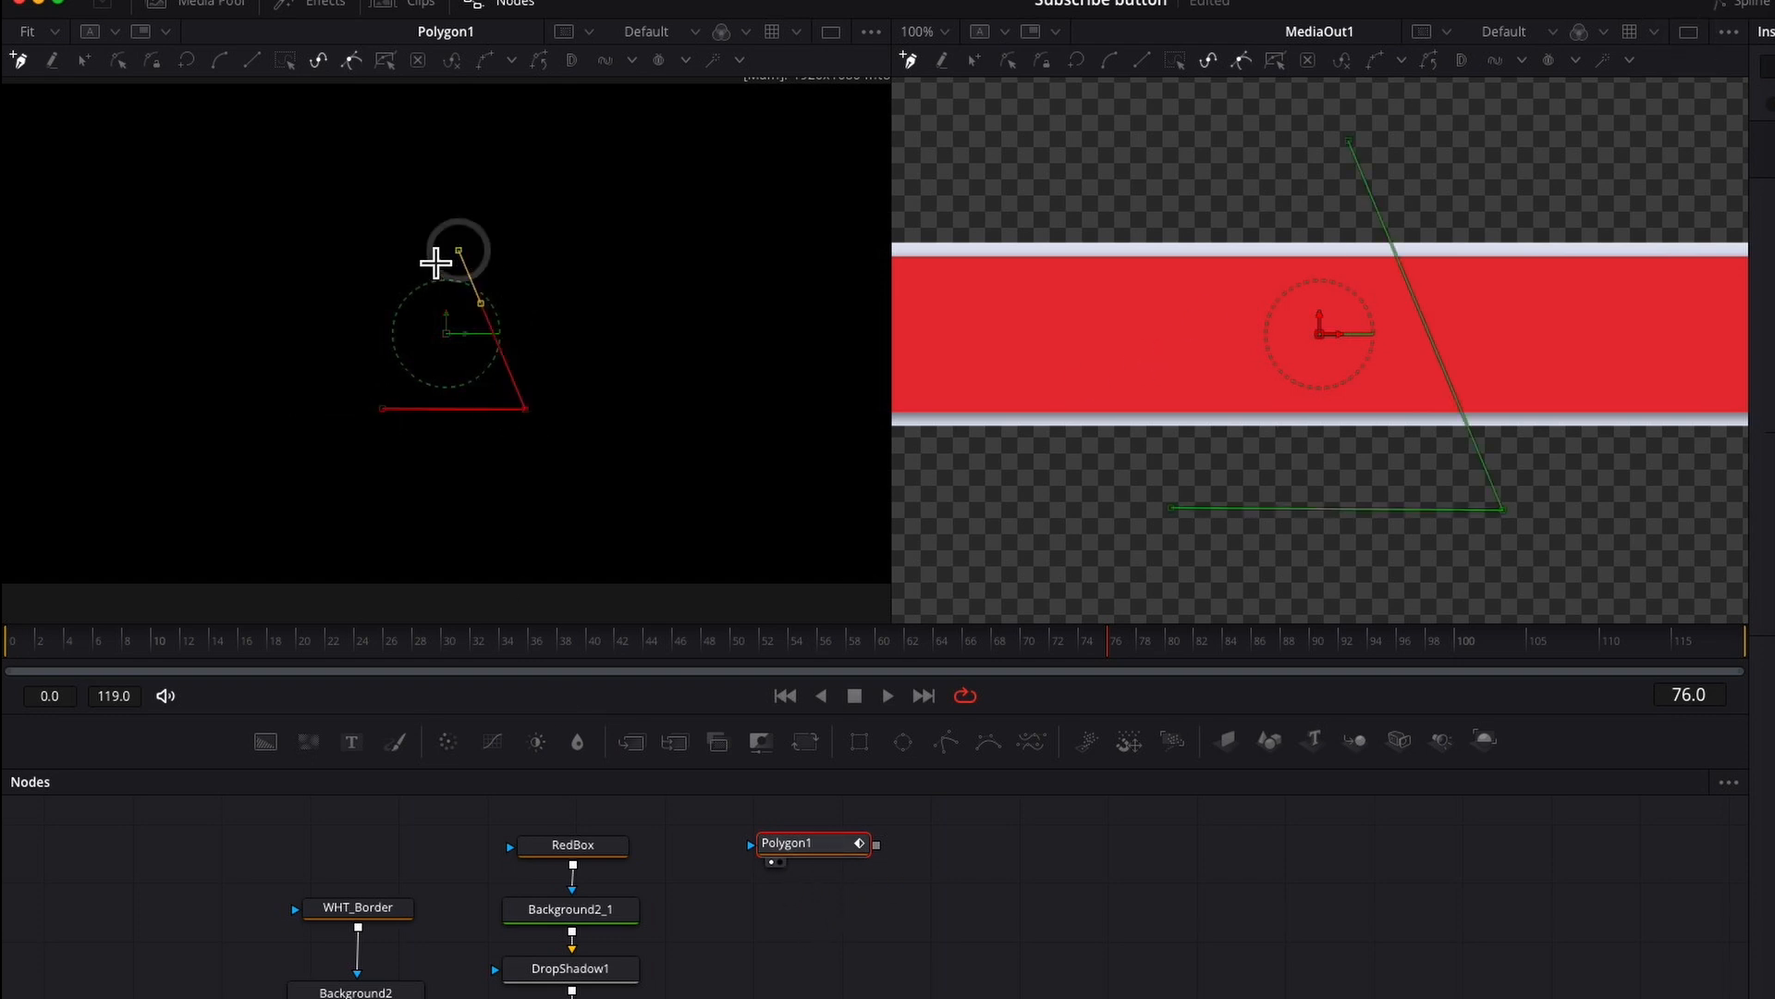
{"action": "left_click", "coordinate": [381, 408]}
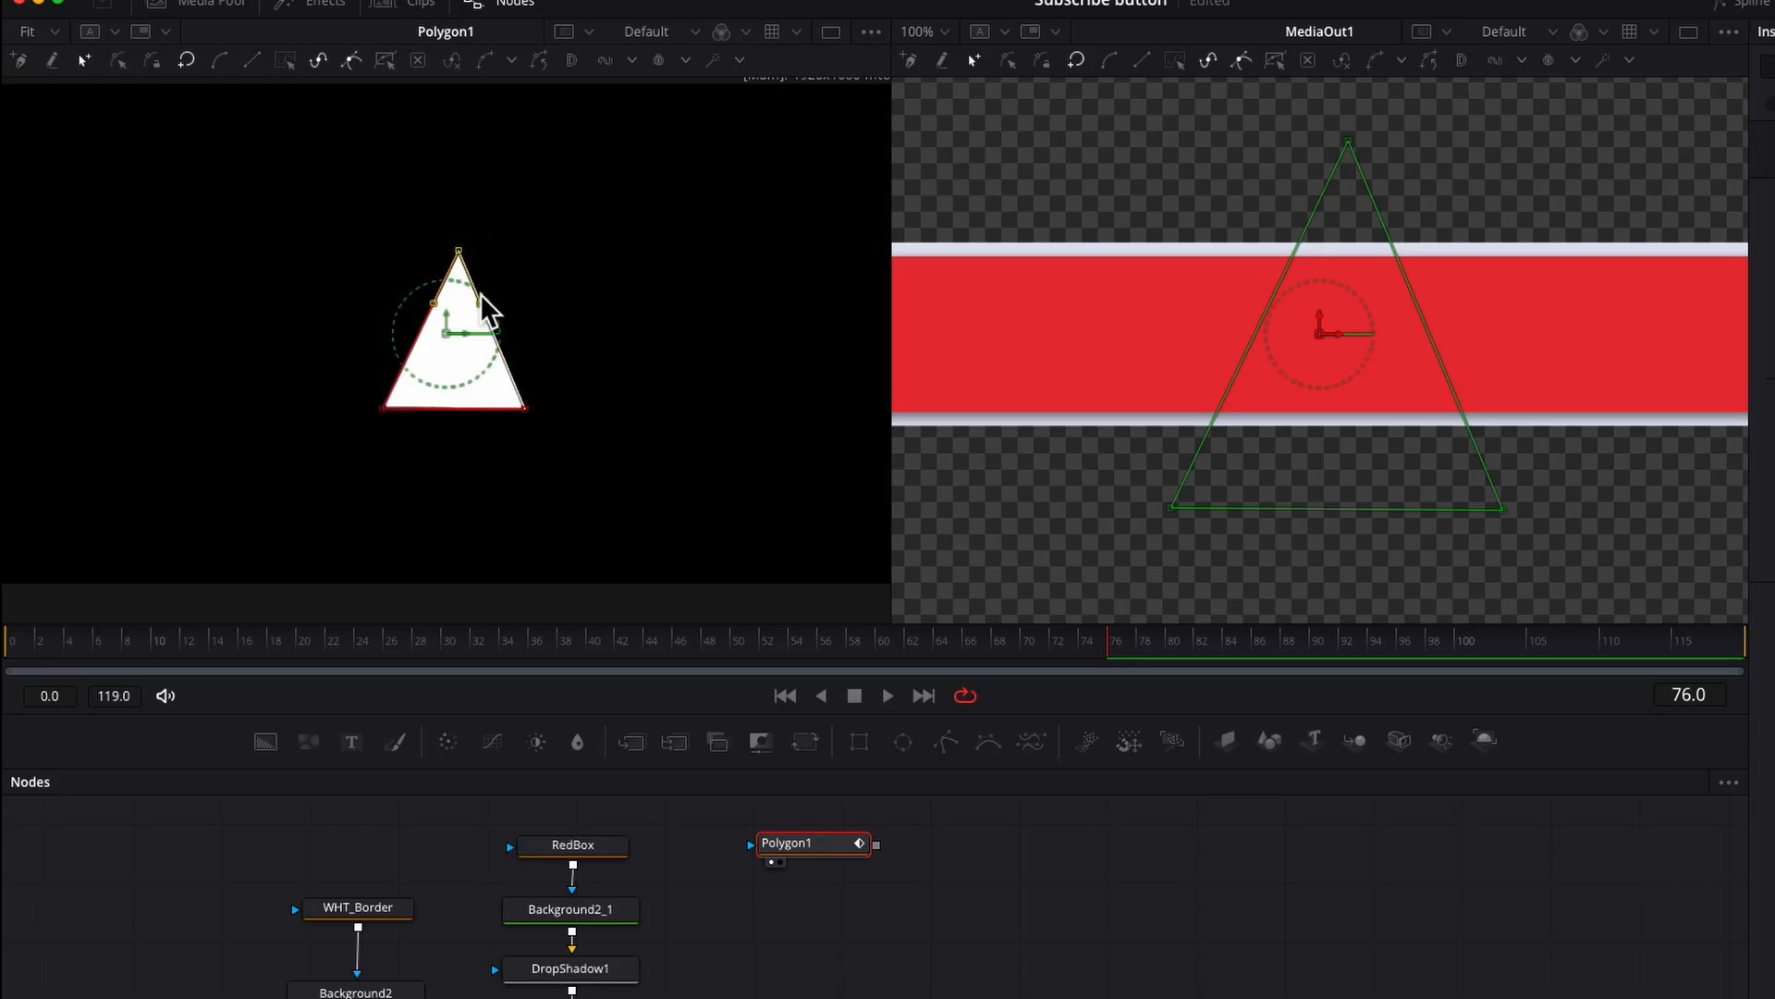
Step: Reshape the triangle into a bell by rounding and lowering its apex and raising both base corners slightly
{"action": "left_click_drag", "start_coordinate": [479, 303], "coordinate": [417, 250]}
{"action": "mouse_move", "coordinate": [499, 255]}
{"action": "left_mouse_down"}
{"action": "mouse_move", "coordinate": [497, 279]}
{"action": "mouse_move", "coordinate": [499, 255]}
{"action": "left_mouse_up"}
{"action": "left_click_drag", "start_coordinate": [420, 278], "coordinate": [508, 278]}
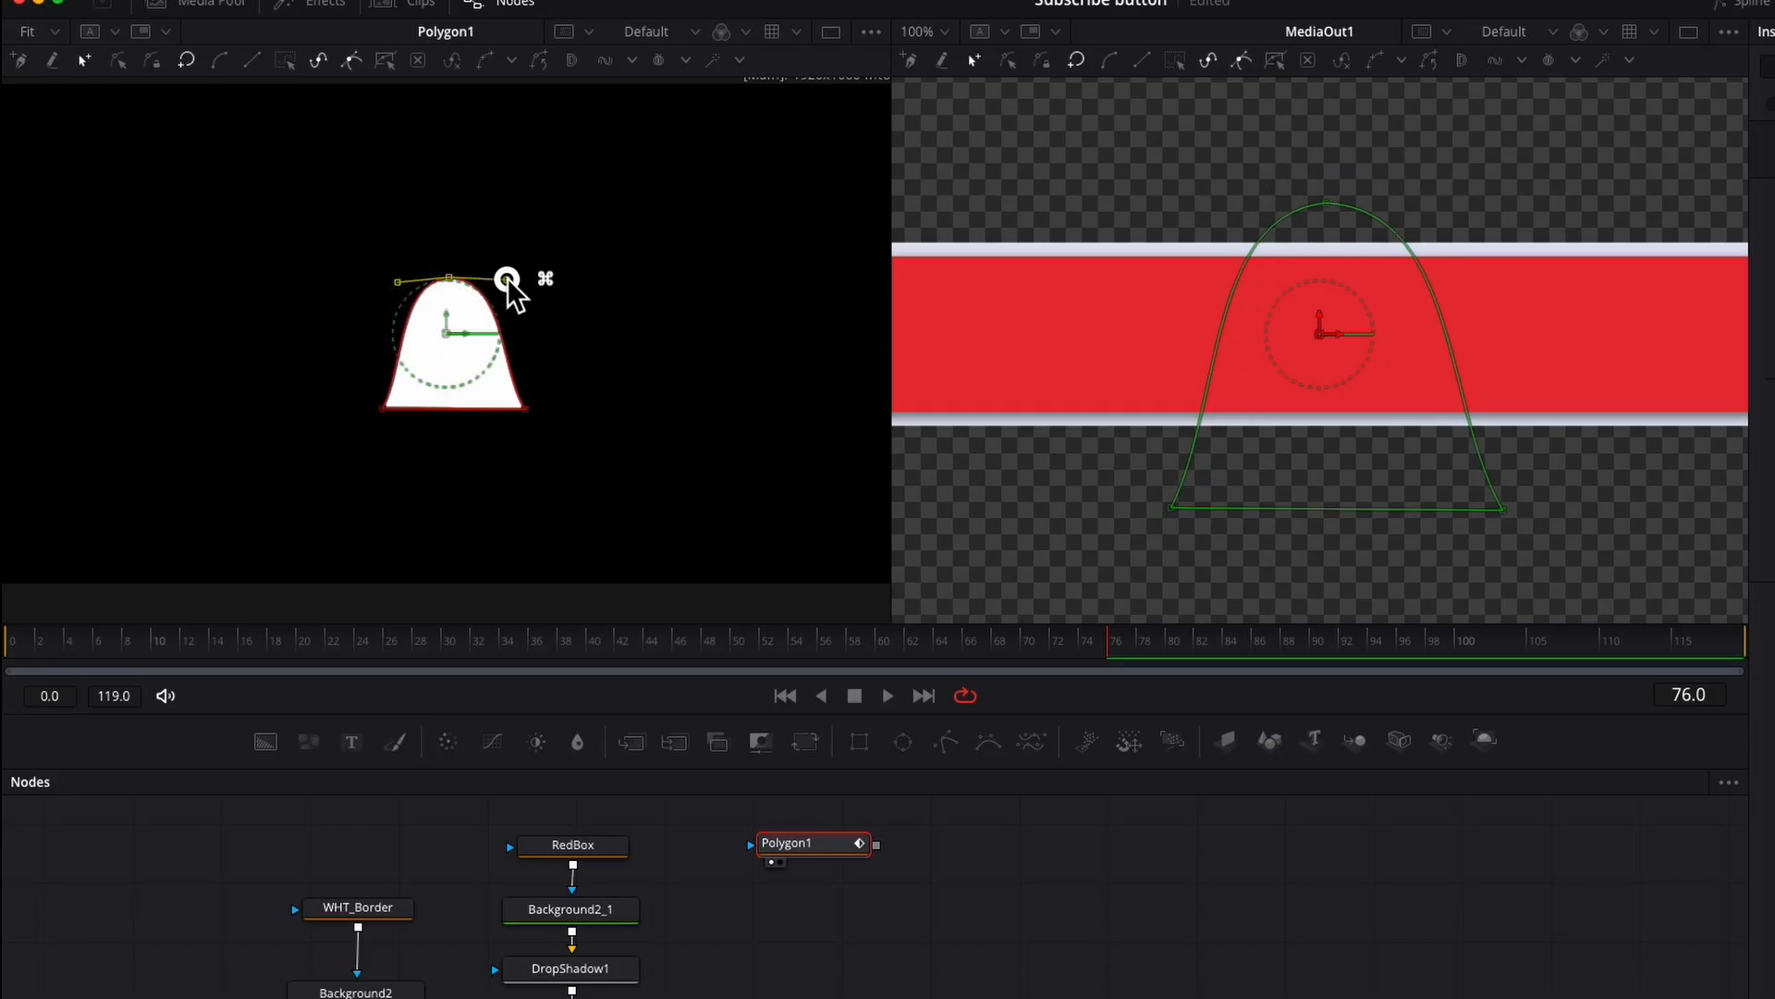
{"action": "left_click_drag", "start_coordinate": [526, 408], "coordinate": [520, 401]}
{"action": "left_click_drag", "start_coordinate": [380, 408], "coordinate": [379, 402]}
{"action": "left_click", "coordinate": [378, 402]}
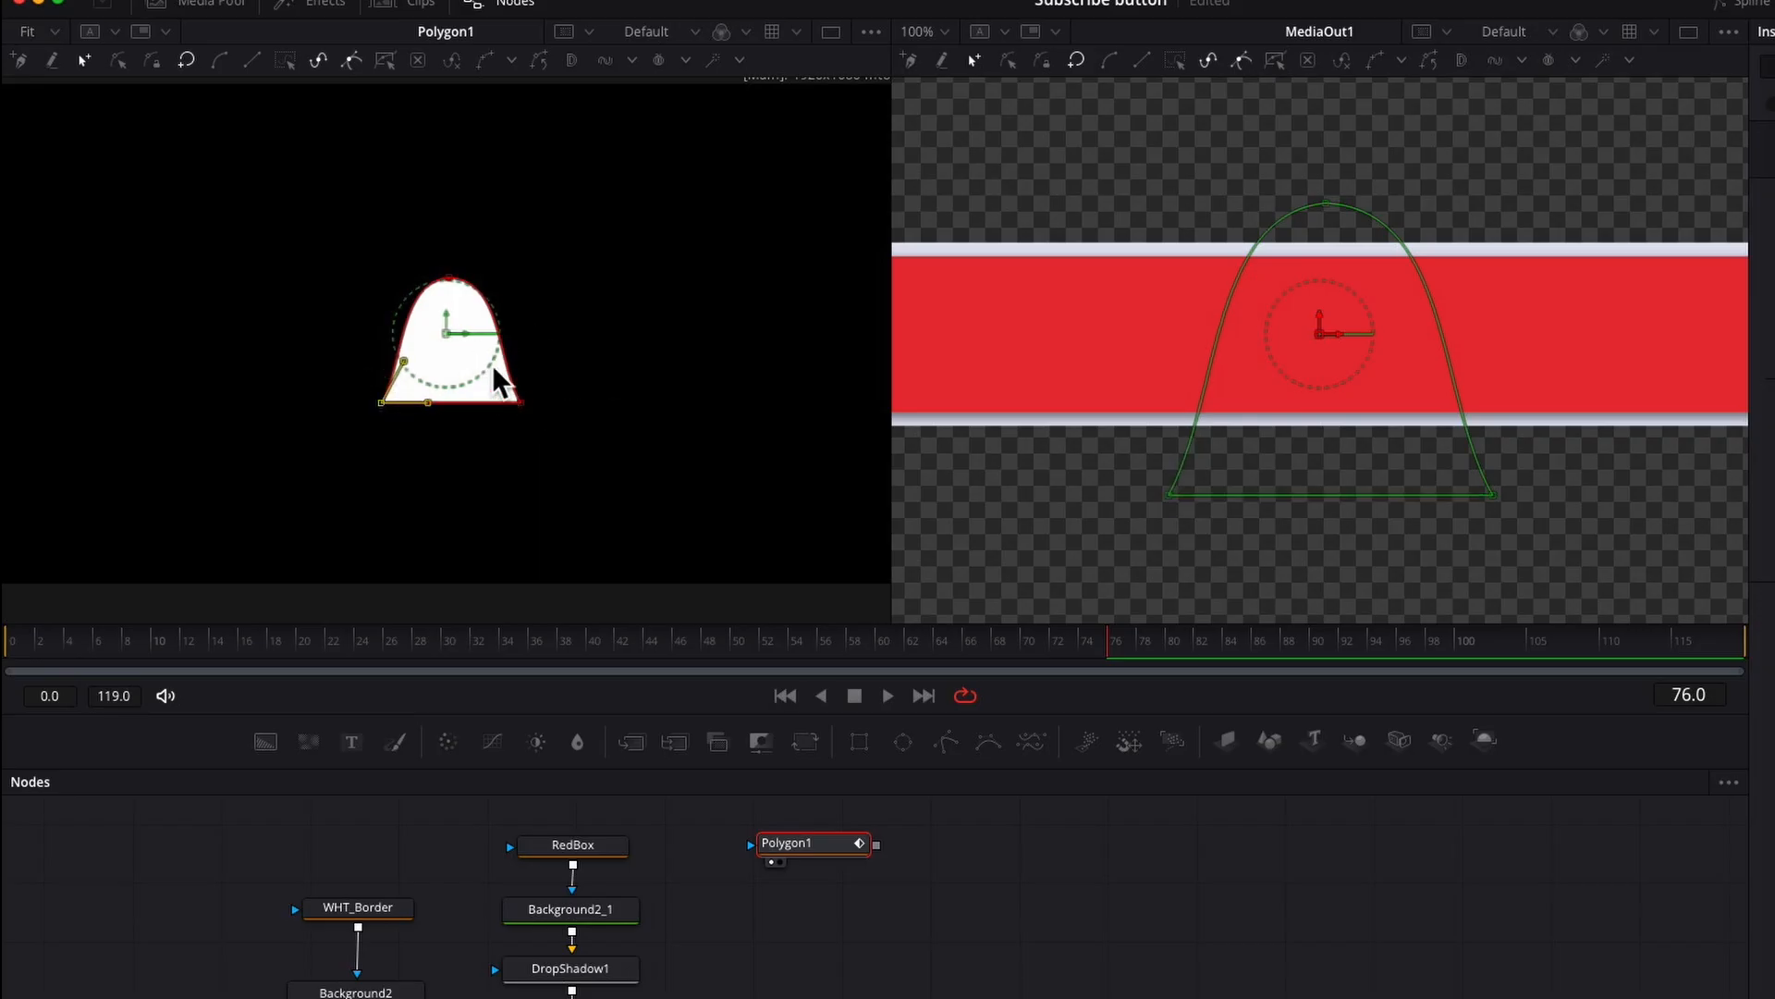
Step: Add an Ellipse mask node fed by Polygon1 and view its output
{"action": "left_click_drag", "start_coordinate": [910, 749], "coordinate": [826, 920]}
{"action": "left_click_drag", "start_coordinate": [890, 851], "coordinate": [784, 912]}
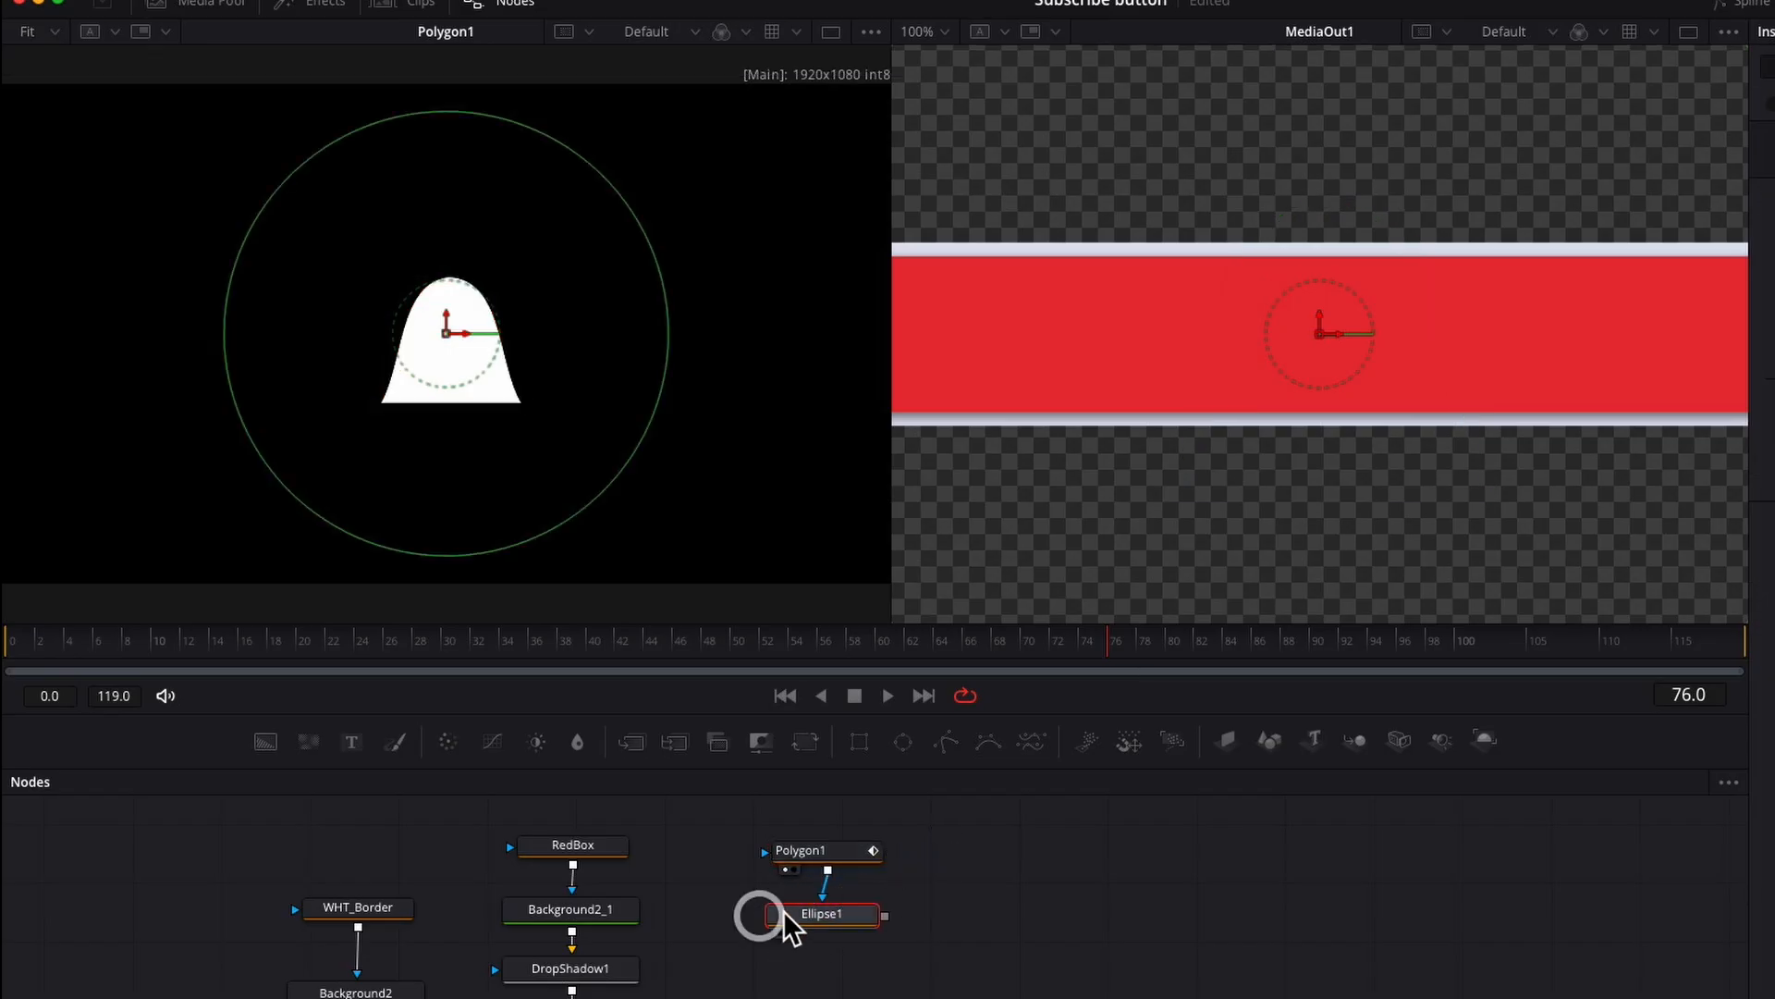
{"action": "left_click", "coordinate": [780, 934]}
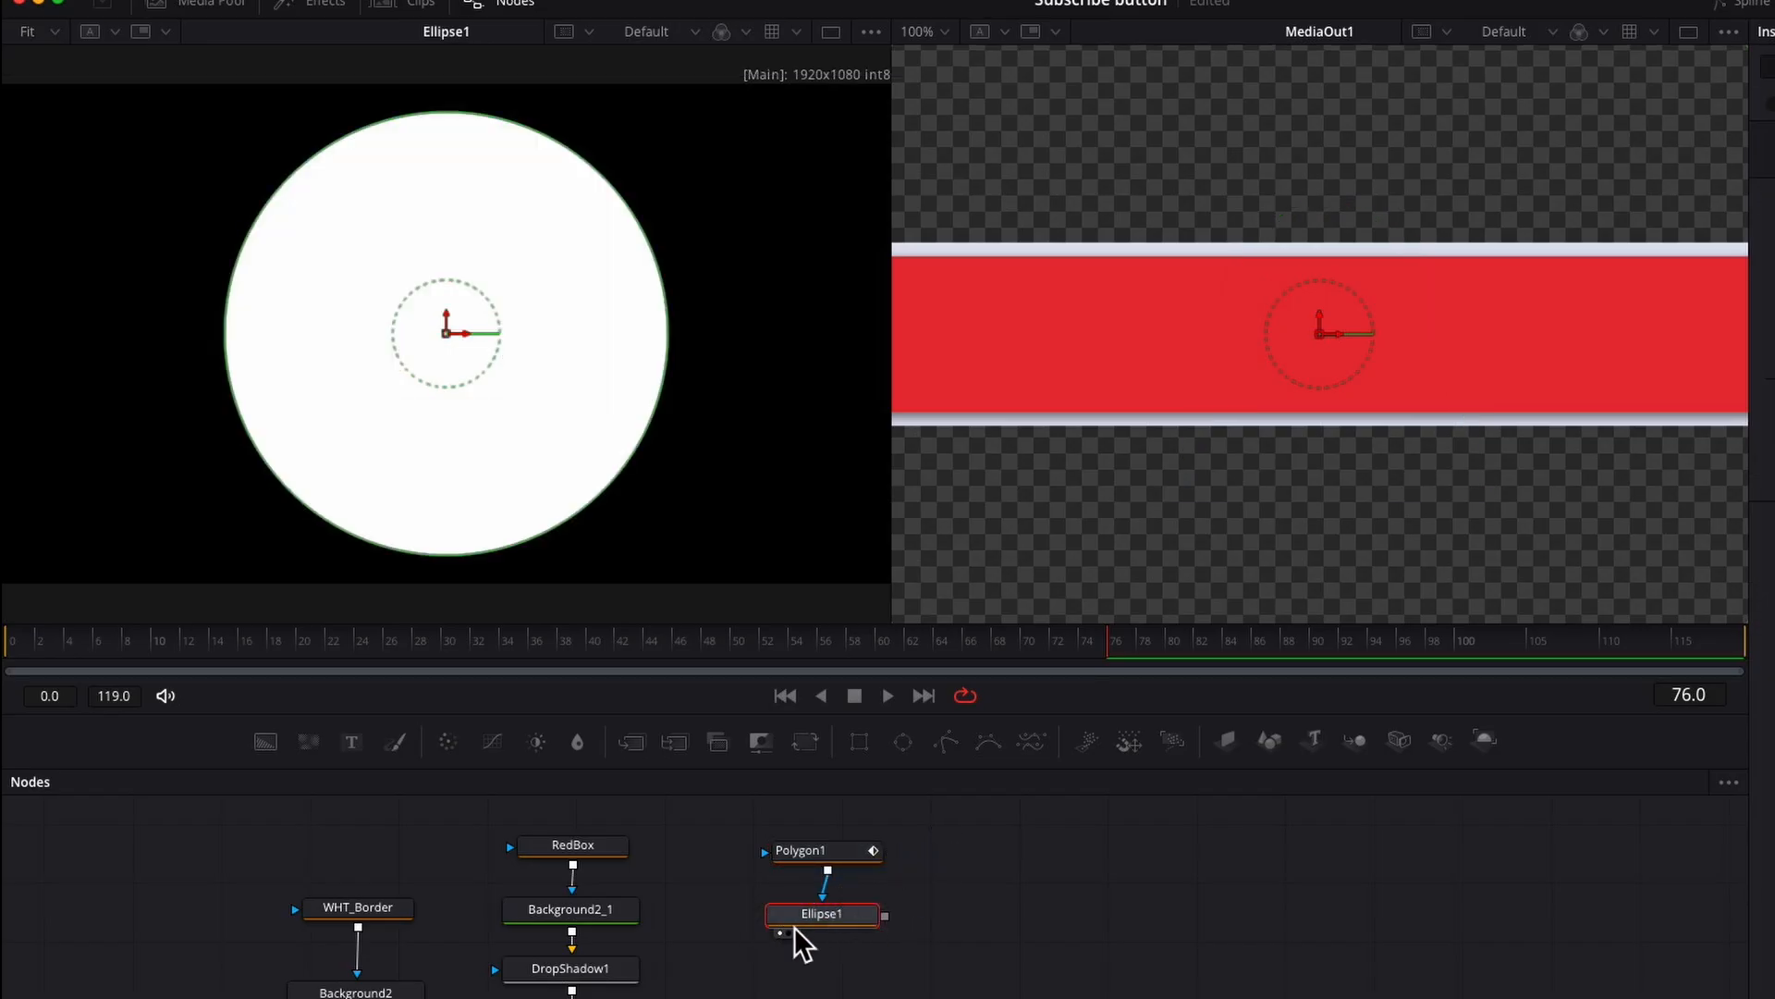
Step: Shrink the ellipse to a small circle and centre it on the bell's bottom edge as the clapper
{"action": "left_click_drag", "start_coordinate": [1489, 449], "coordinate": [1439, 450]}
{"action": "left_click_drag", "start_coordinate": [451, 329], "coordinate": [454, 395]}
{"action": "left_click", "coordinate": [560, 330]}
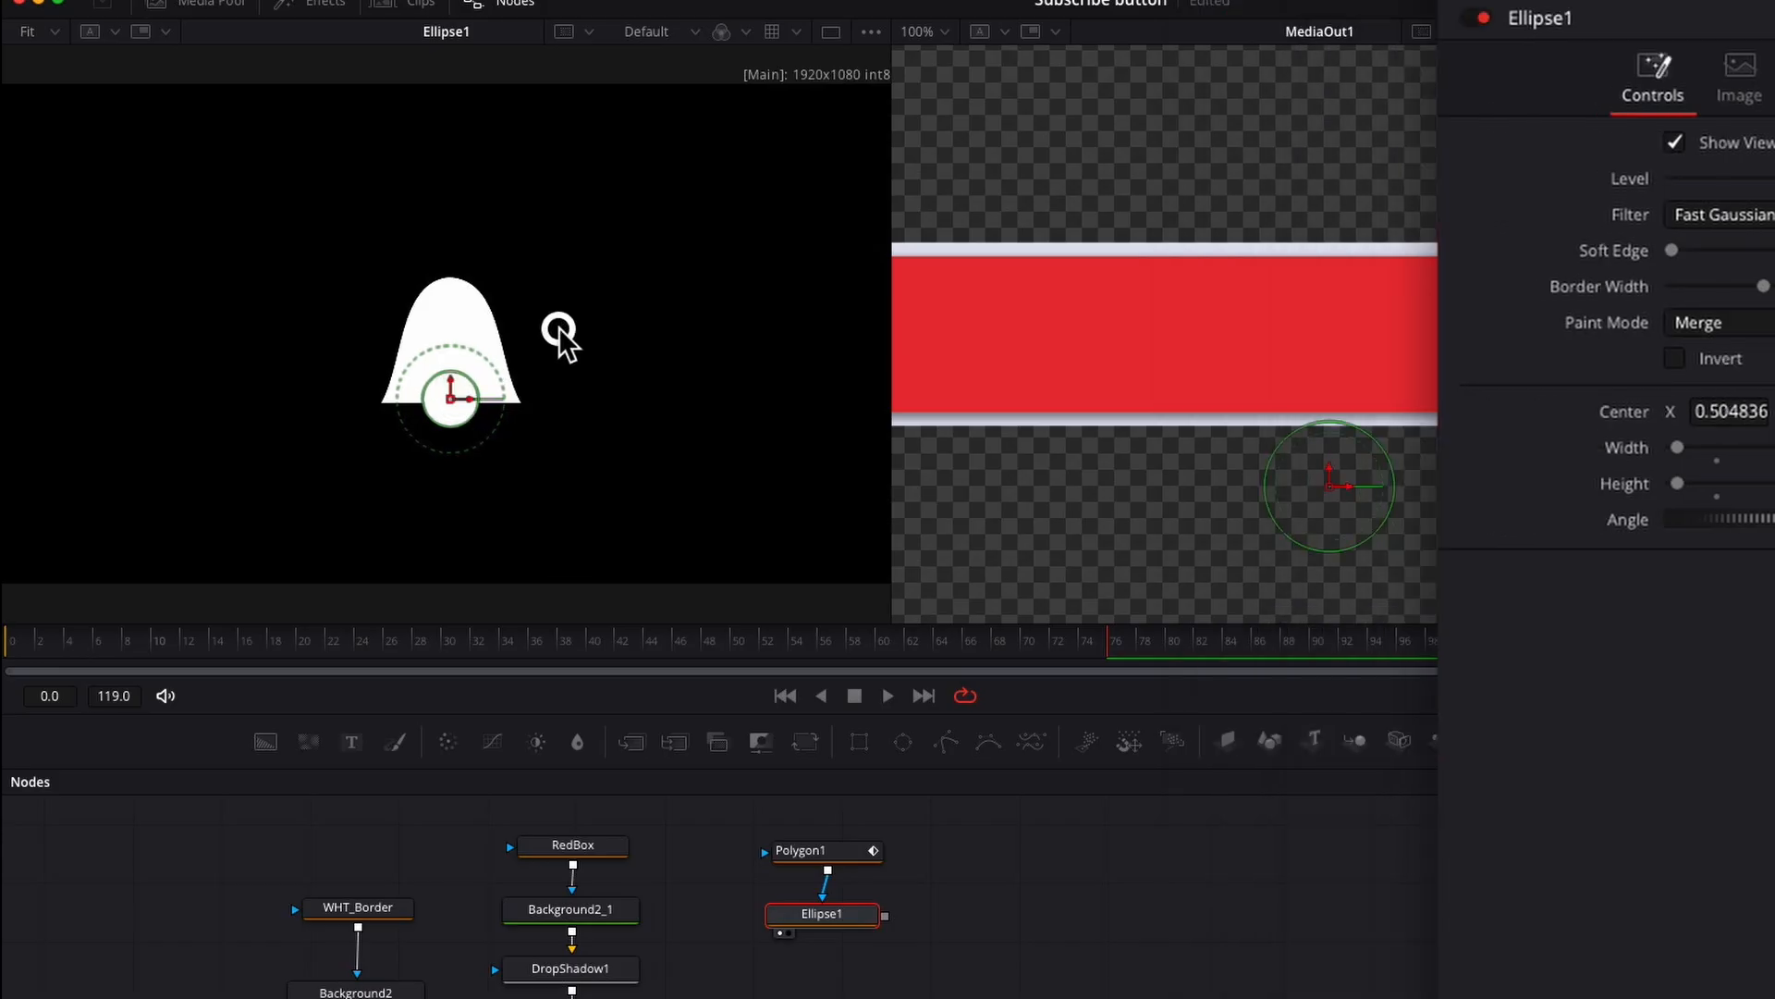
Step: Add a Background node masked by Ellipse1 and attach a Transform node to its output
{"action": "left_click_drag", "start_coordinate": [265, 742], "coordinate": [752, 967]}
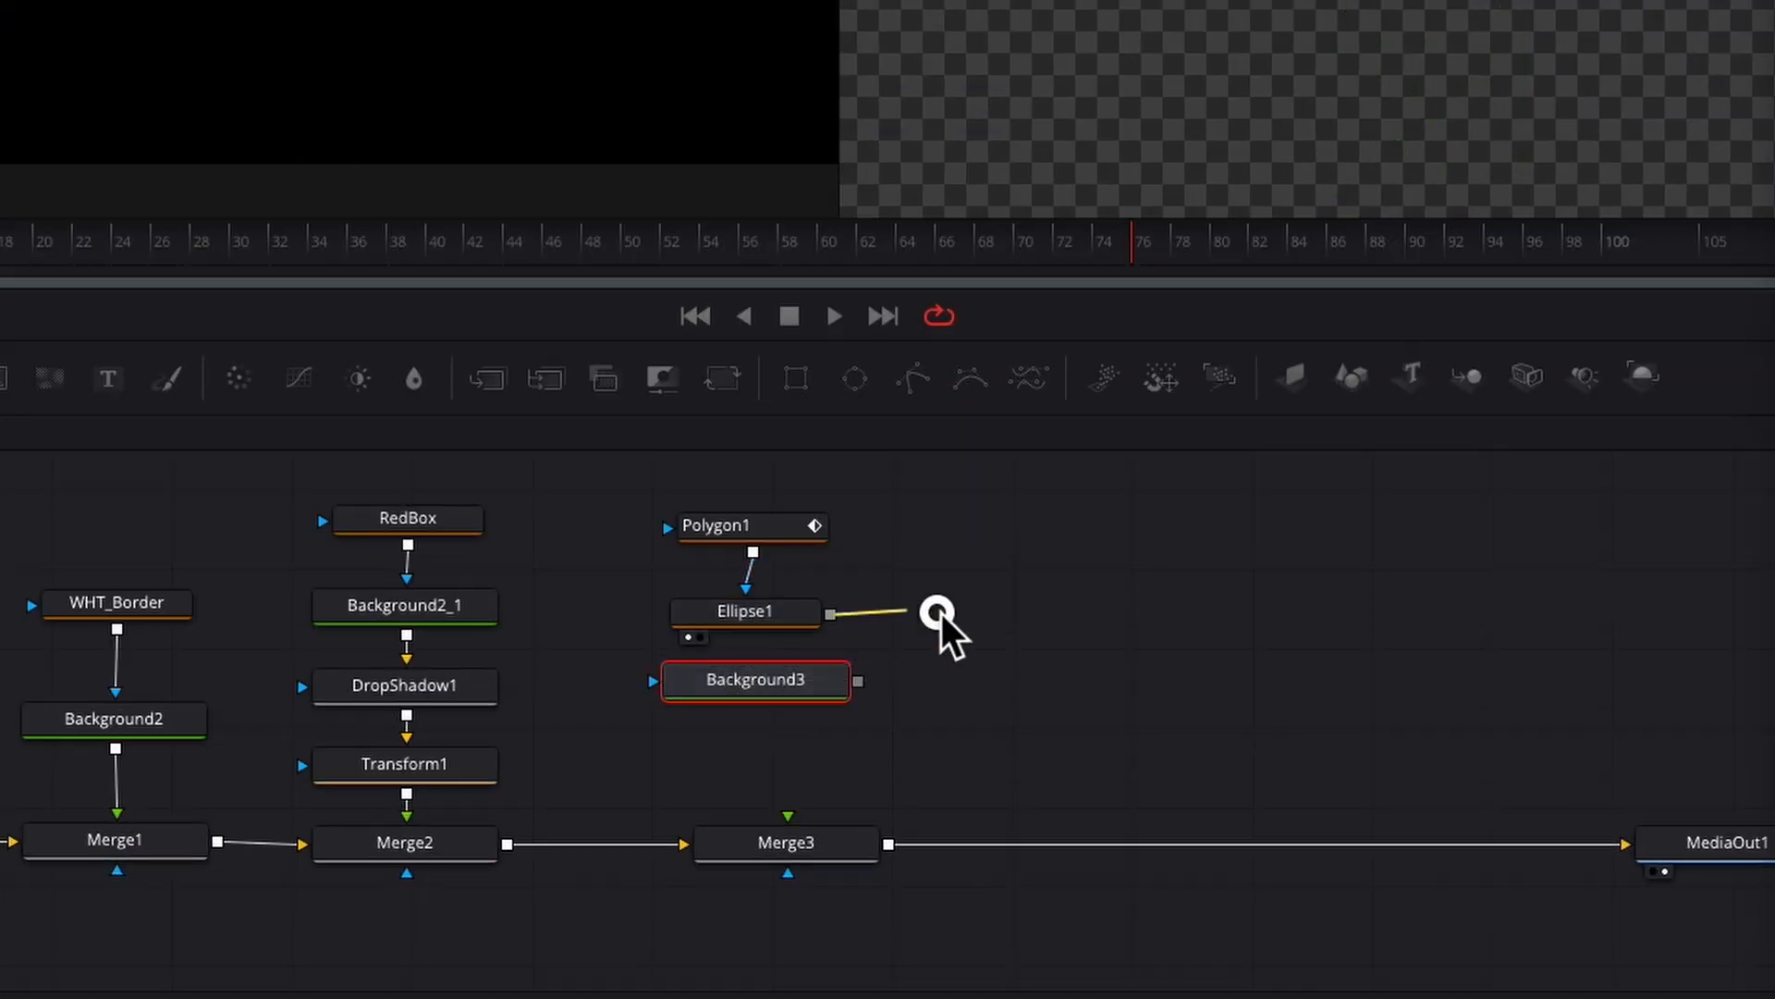
{"action": "left_click_drag", "start_coordinate": [651, 685], "coordinate": [653, 684]}
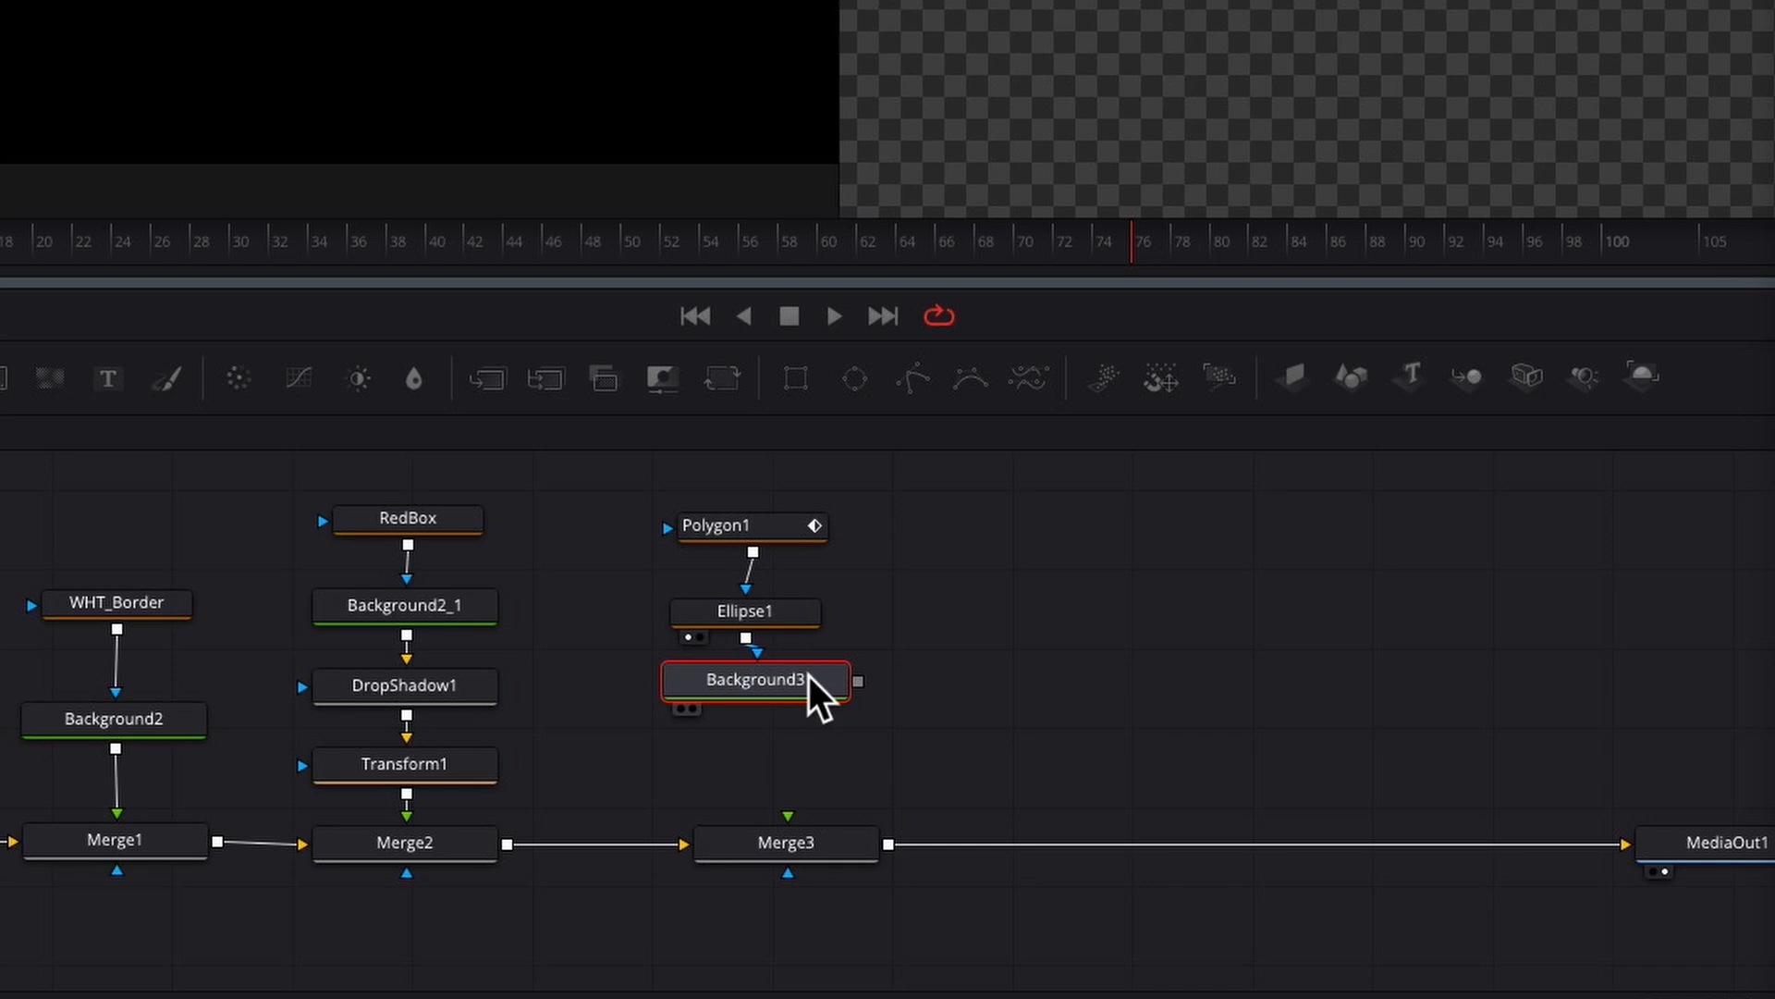
{"action": "key", "text": "shift+space"}
{"action": "type", "text": "trans"}
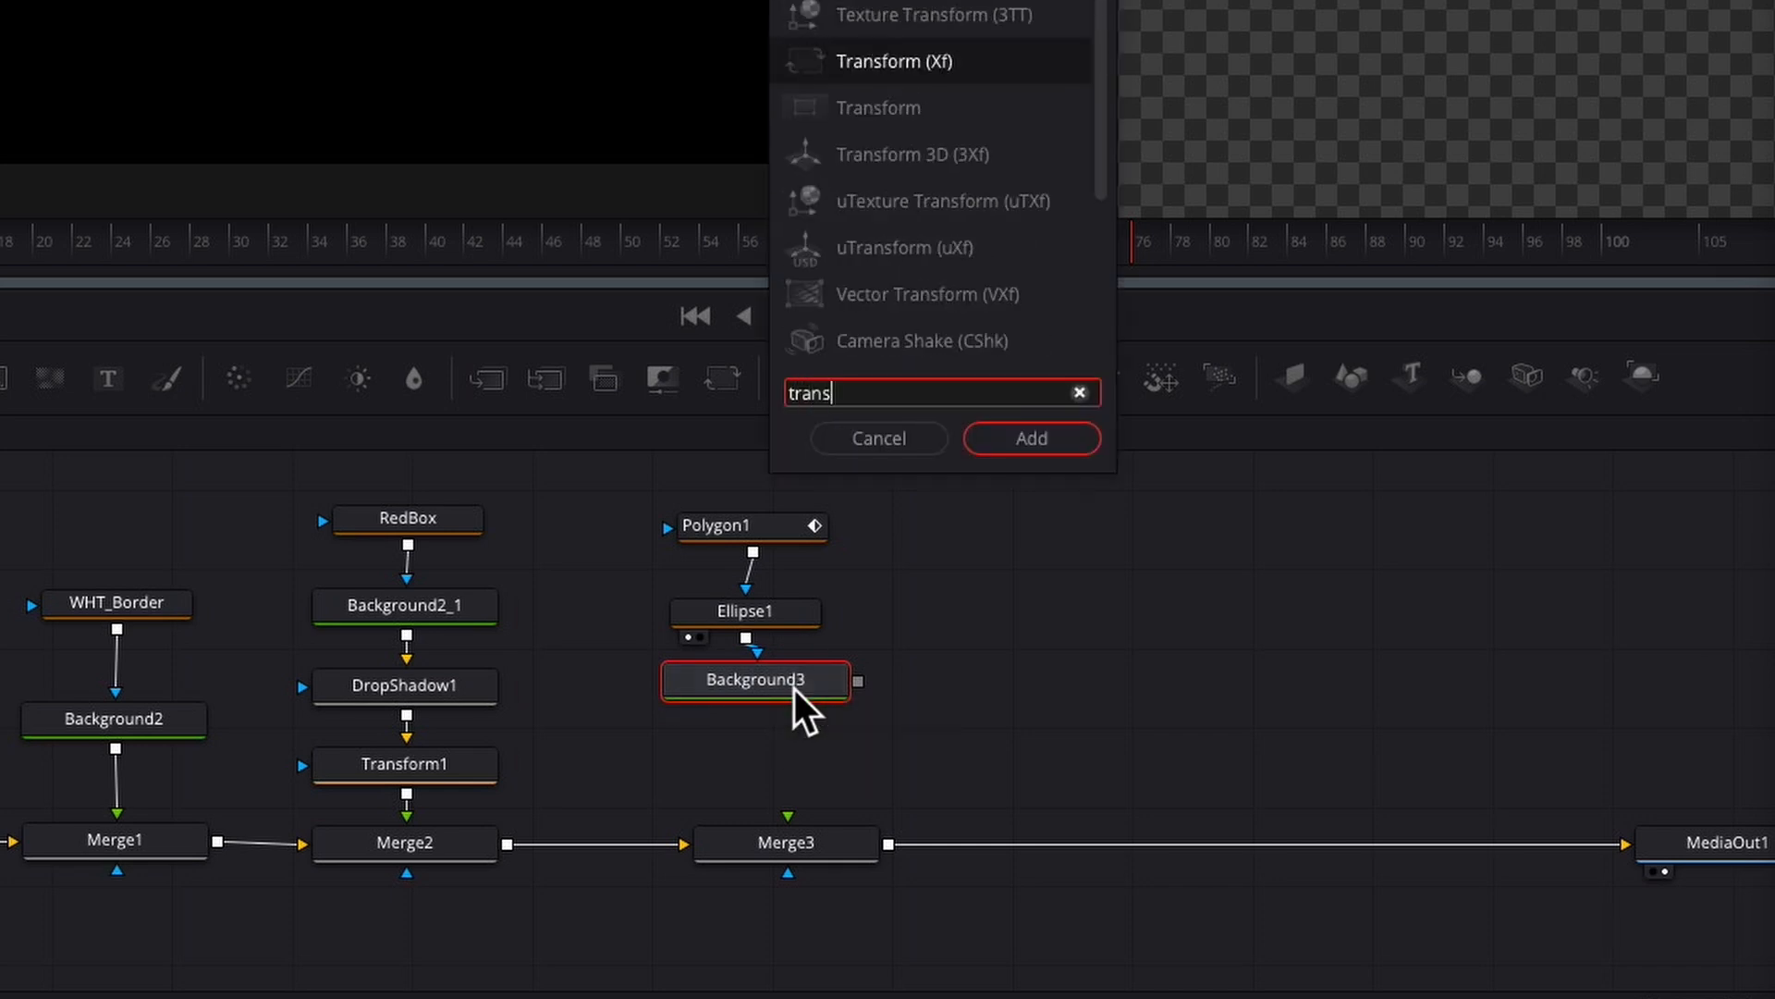
{"action": "key", "text": "Return"}
{"action": "left_click_drag", "start_coordinate": [990, 713], "coordinate": [764, 761]}
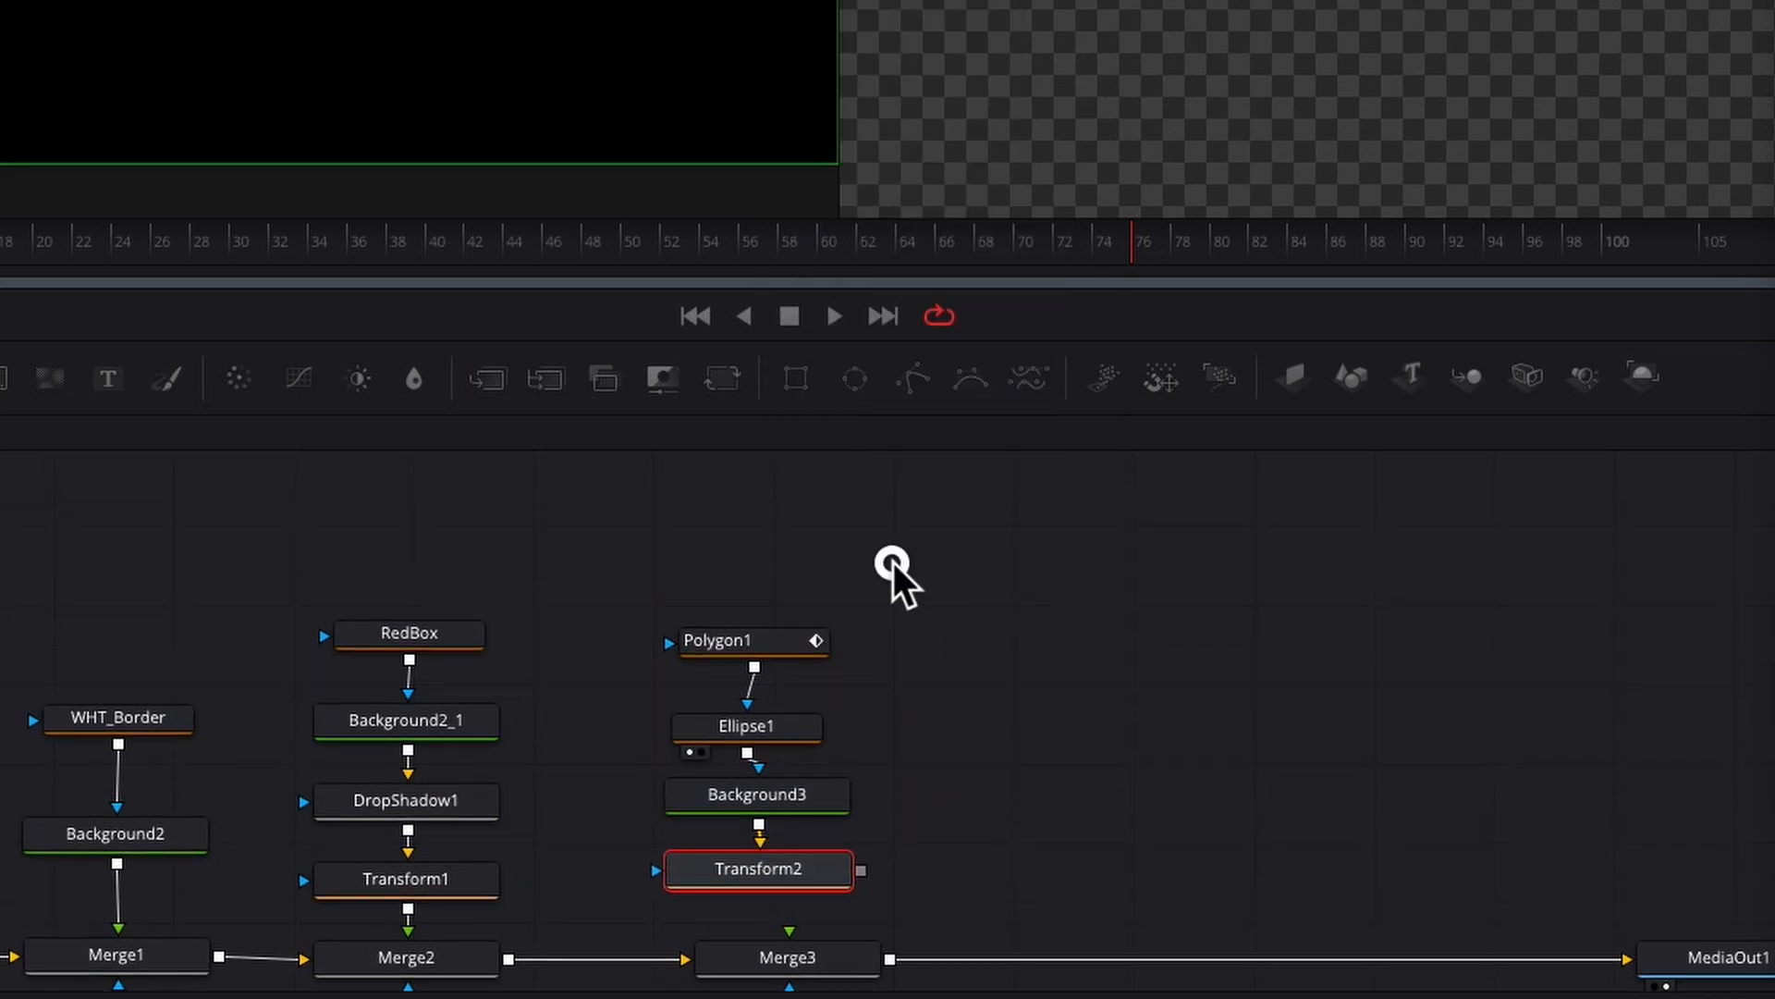
Step: Move the bell nodes up and insert a MultiMerge node linking Transform2 to Merge3's foreground
{"action": "left_click_drag", "start_coordinate": [896, 567], "coordinate": [705, 735]}
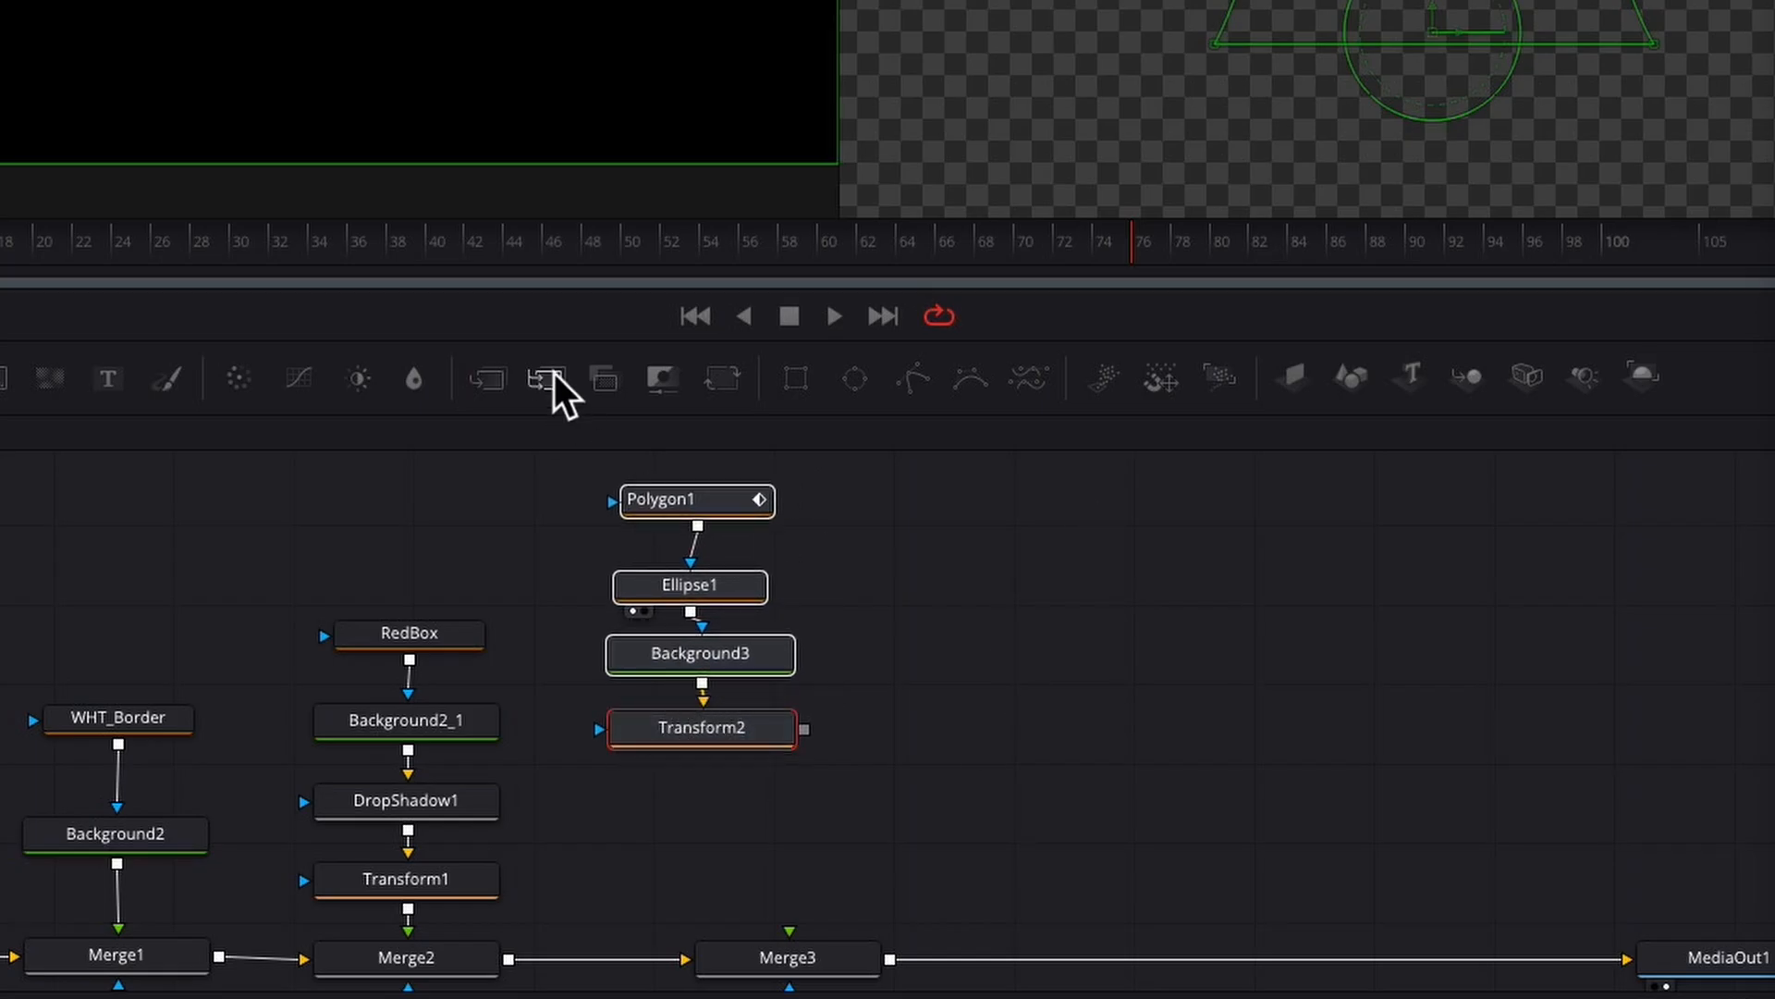
{"action": "left_click_drag", "start_coordinate": [546, 378], "coordinate": [804, 820]}
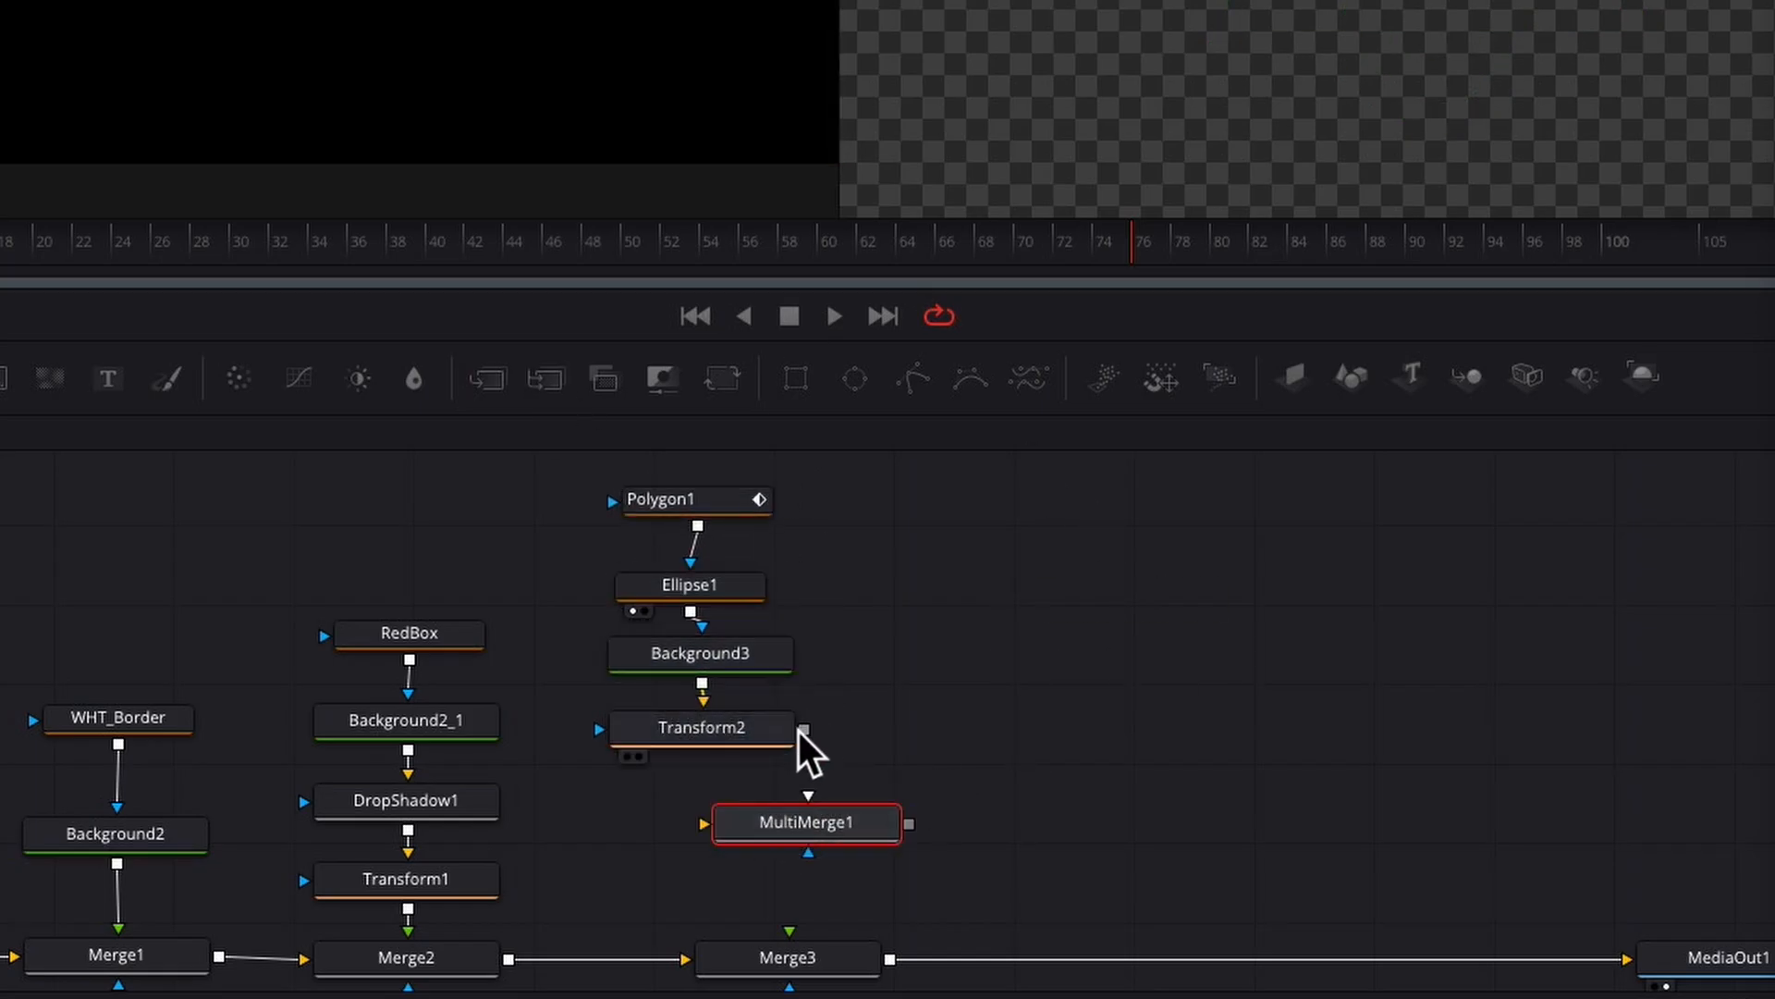
{"action": "left_click_drag", "start_coordinate": [804, 729], "coordinate": [792, 785]}
{"action": "left_click_drag", "start_coordinate": [910, 823], "coordinate": [793, 935]}
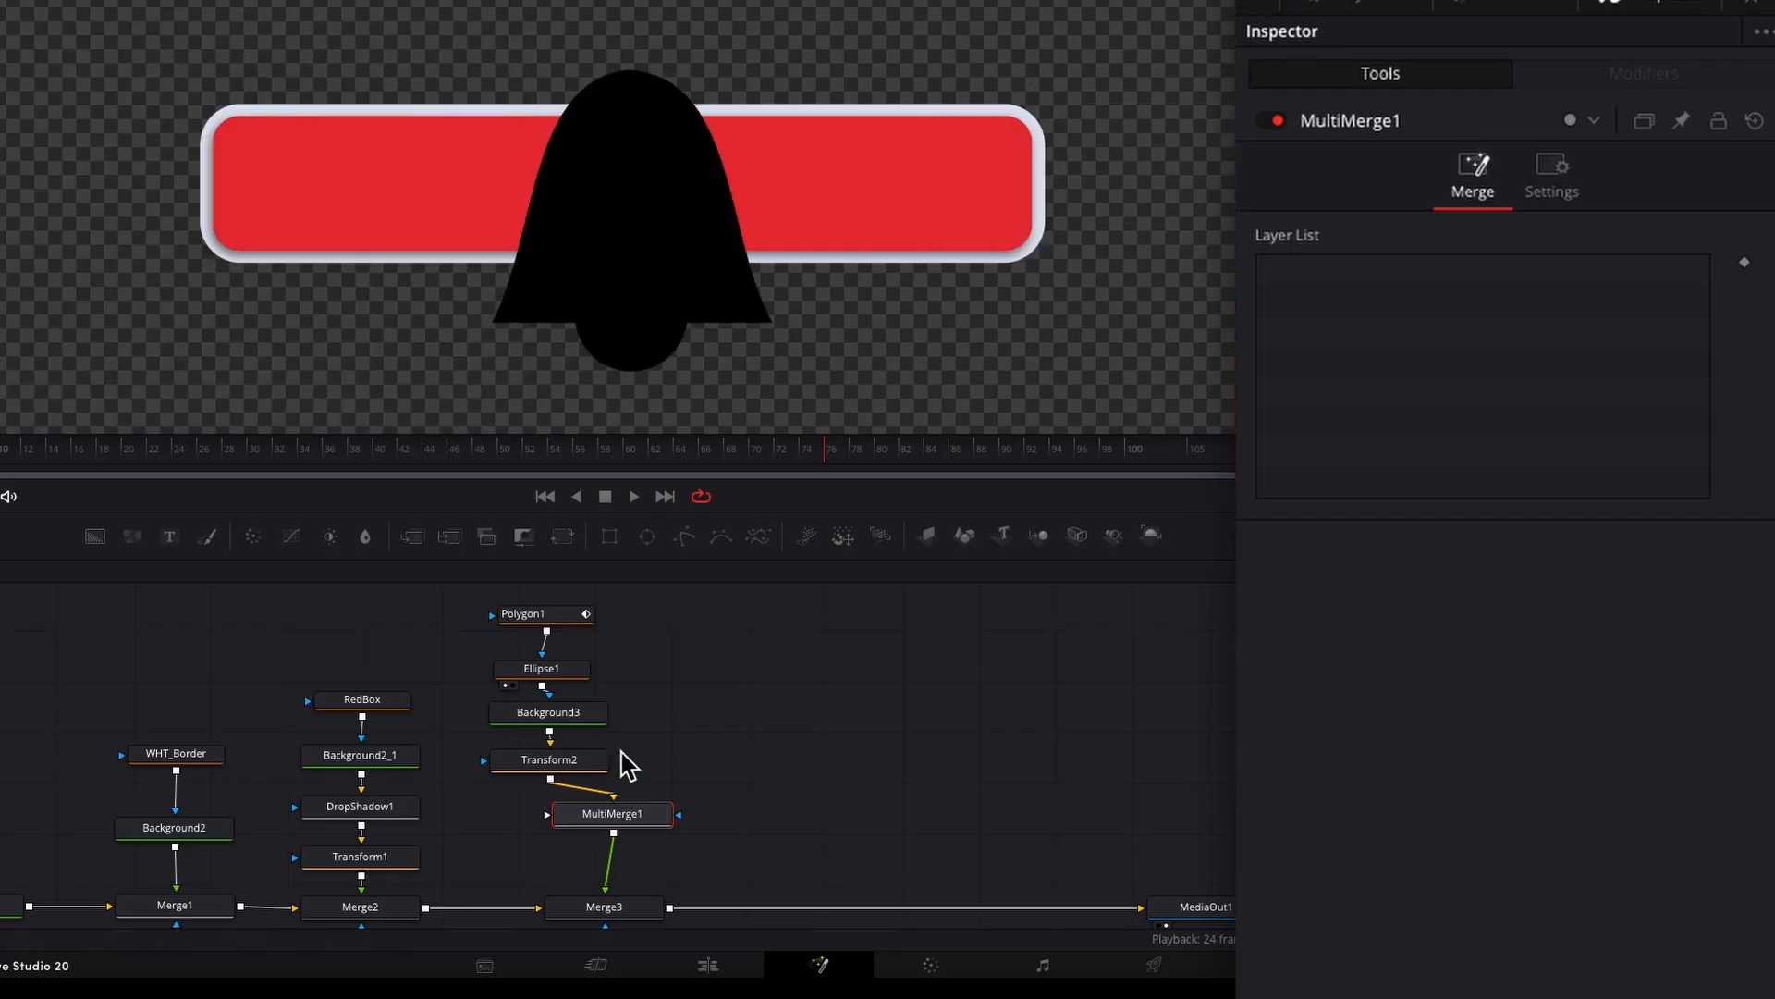
Step: Set the solid color of Background3 to white
{"action": "left_click", "coordinate": [569, 714]}
{"action": "left_click", "coordinate": [1526, 393]}
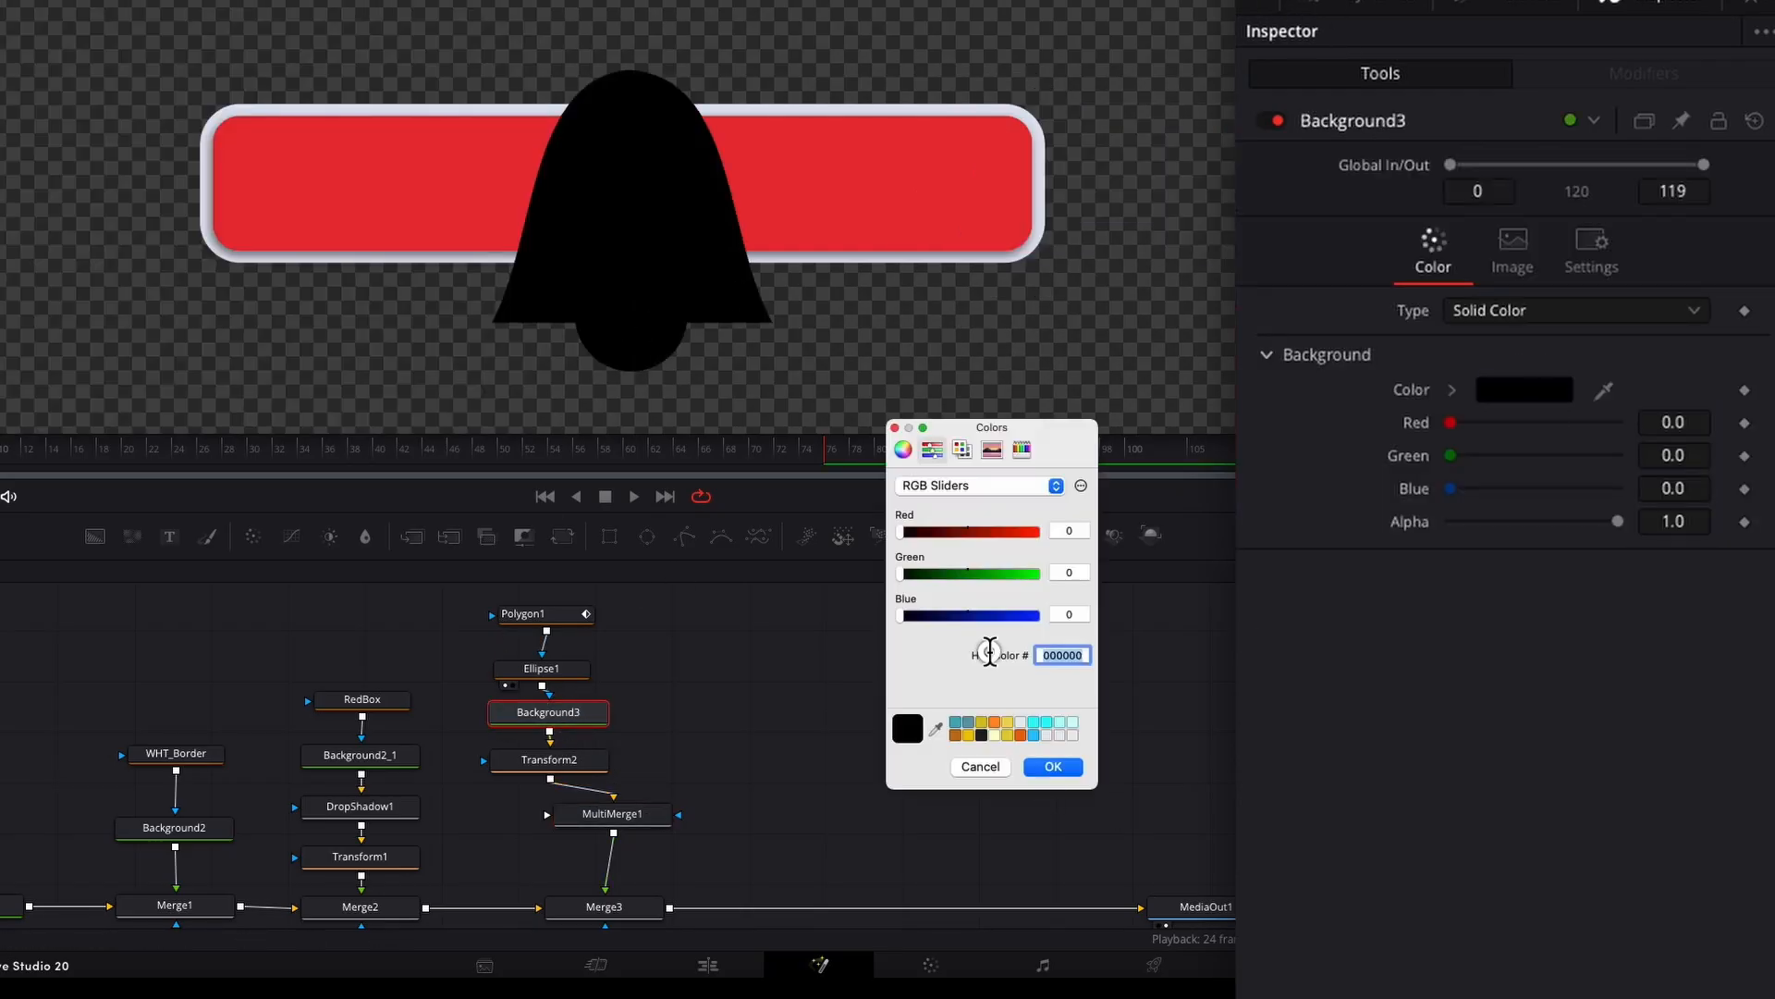
{"action": "left_click", "coordinate": [989, 653]}
{"action": "left_click", "coordinate": [1067, 769]}
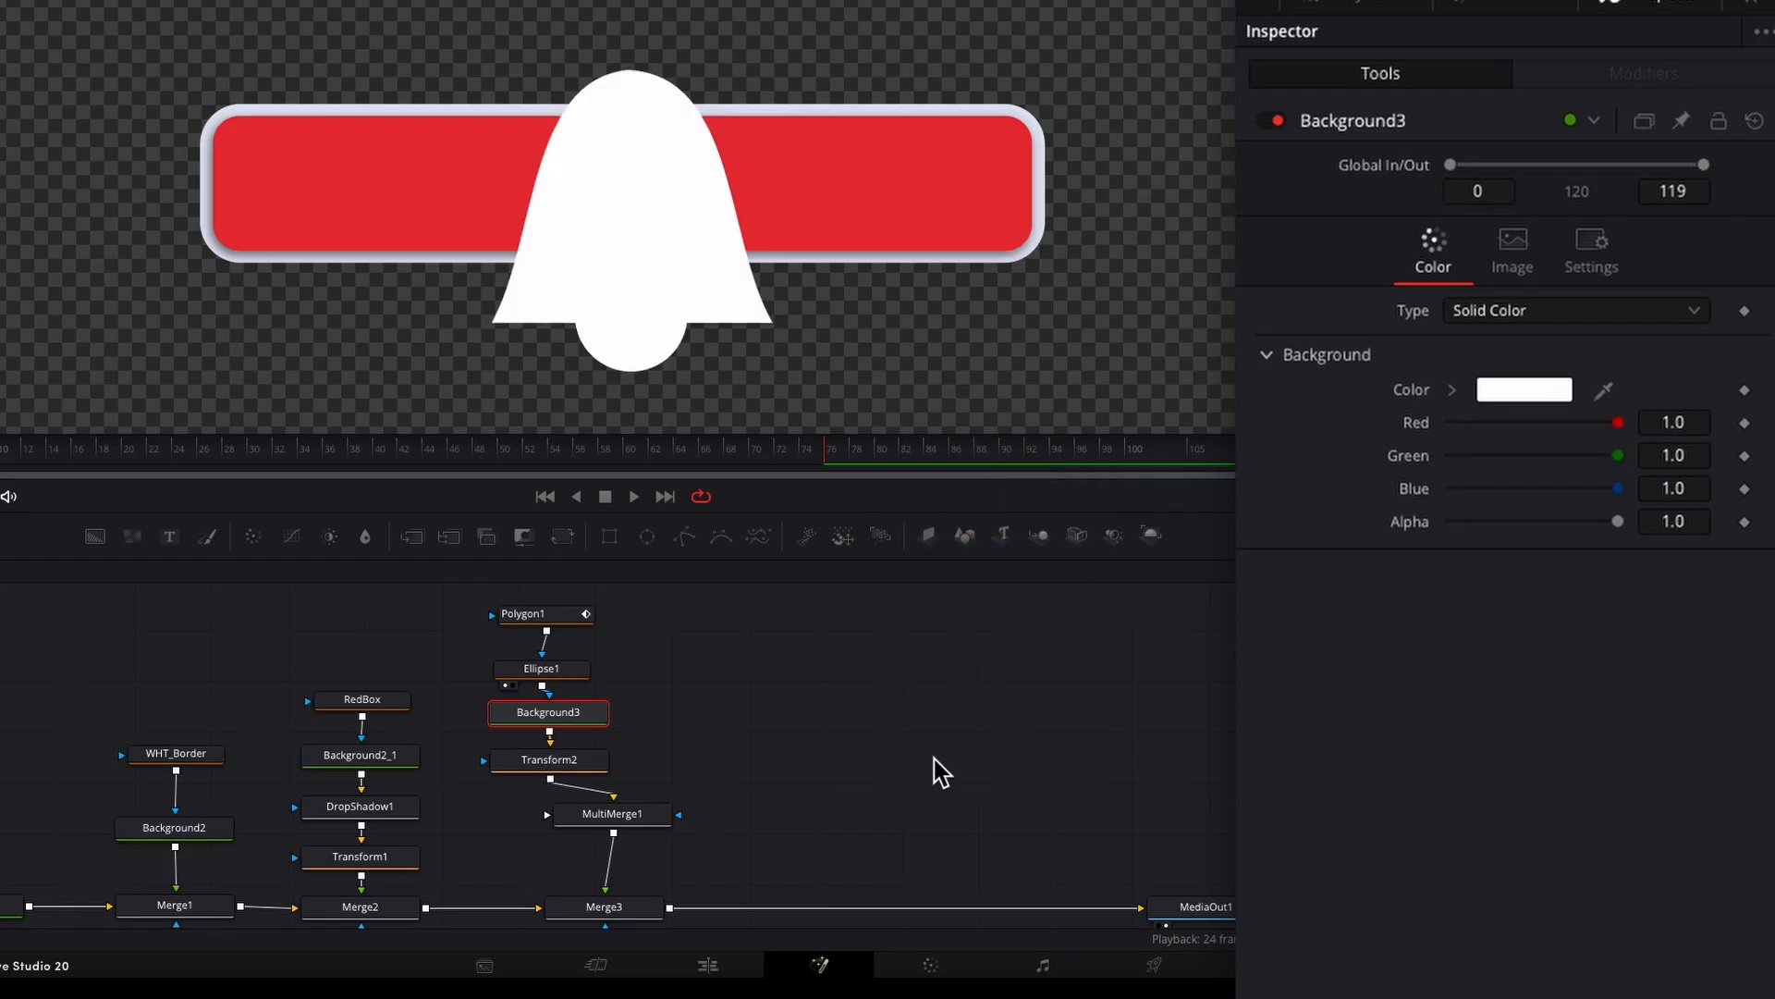
Step: Insert a Transform node between MultiMerge1 and Merge3
{"action": "left_click", "coordinate": [647, 818]}
{"action": "key", "text": "shift+space"}
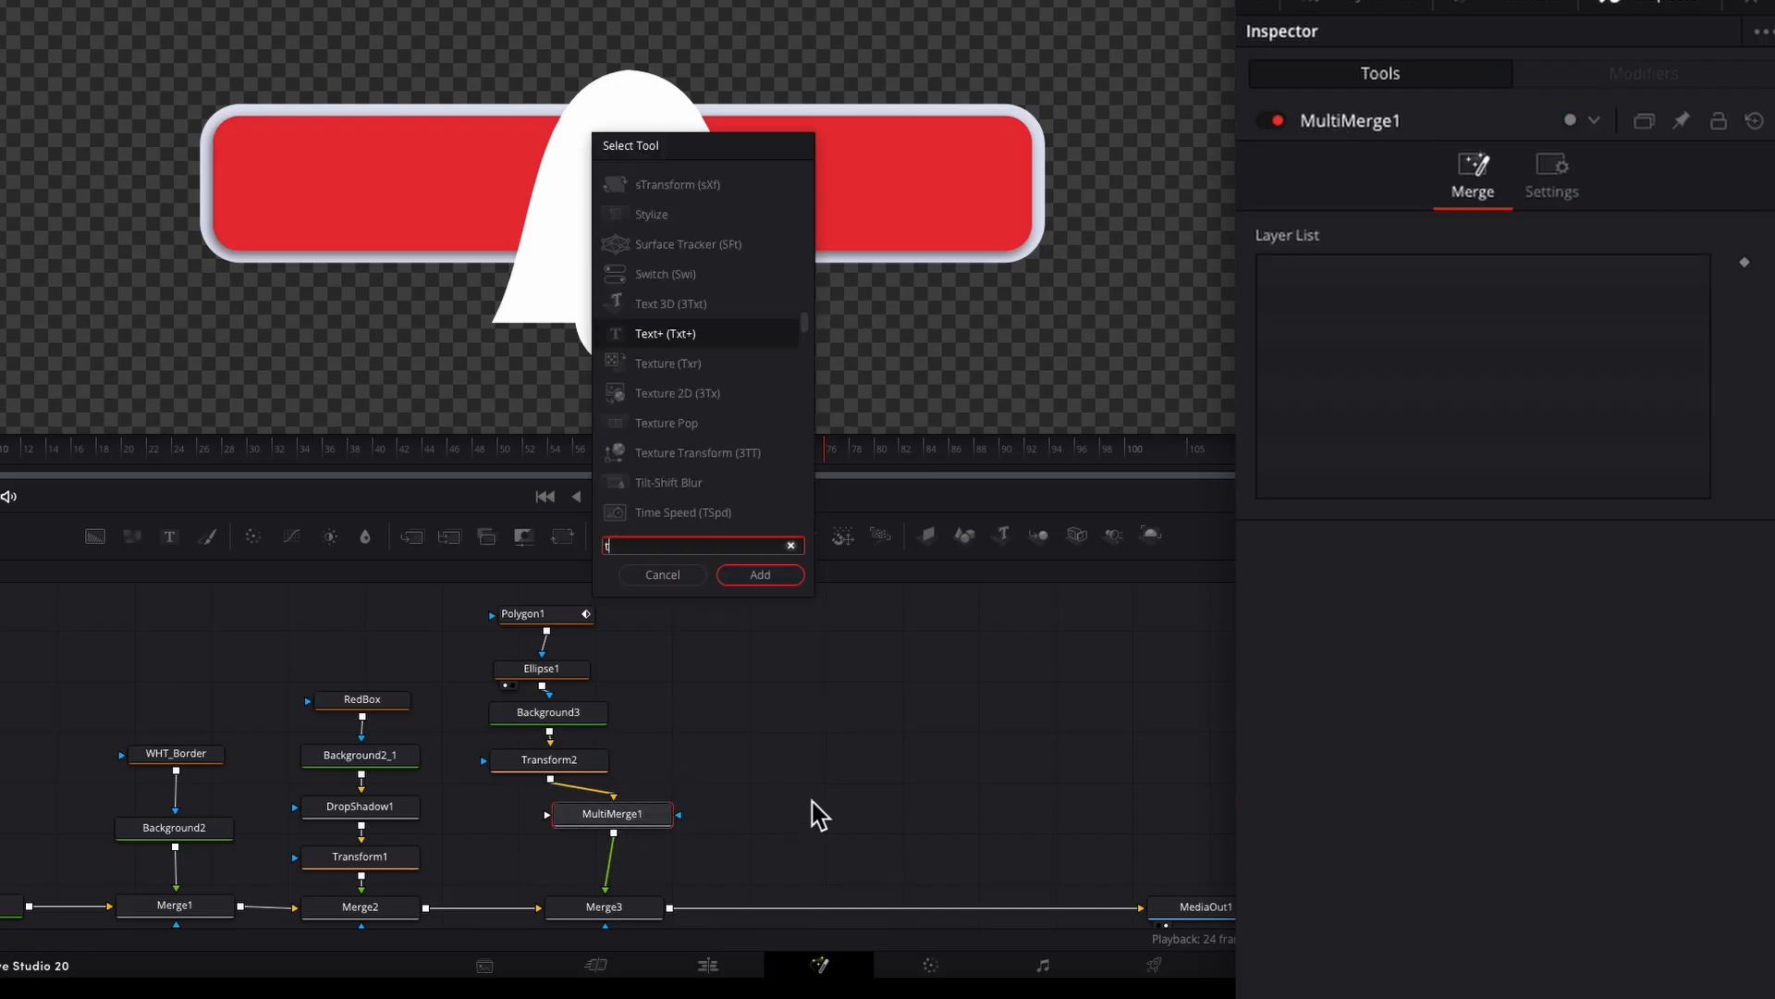
{"action": "type", "text": "trans"}
{"action": "key", "text": "Return"}
{"action": "left_click_drag", "start_coordinate": [814, 814], "coordinate": [658, 865]}
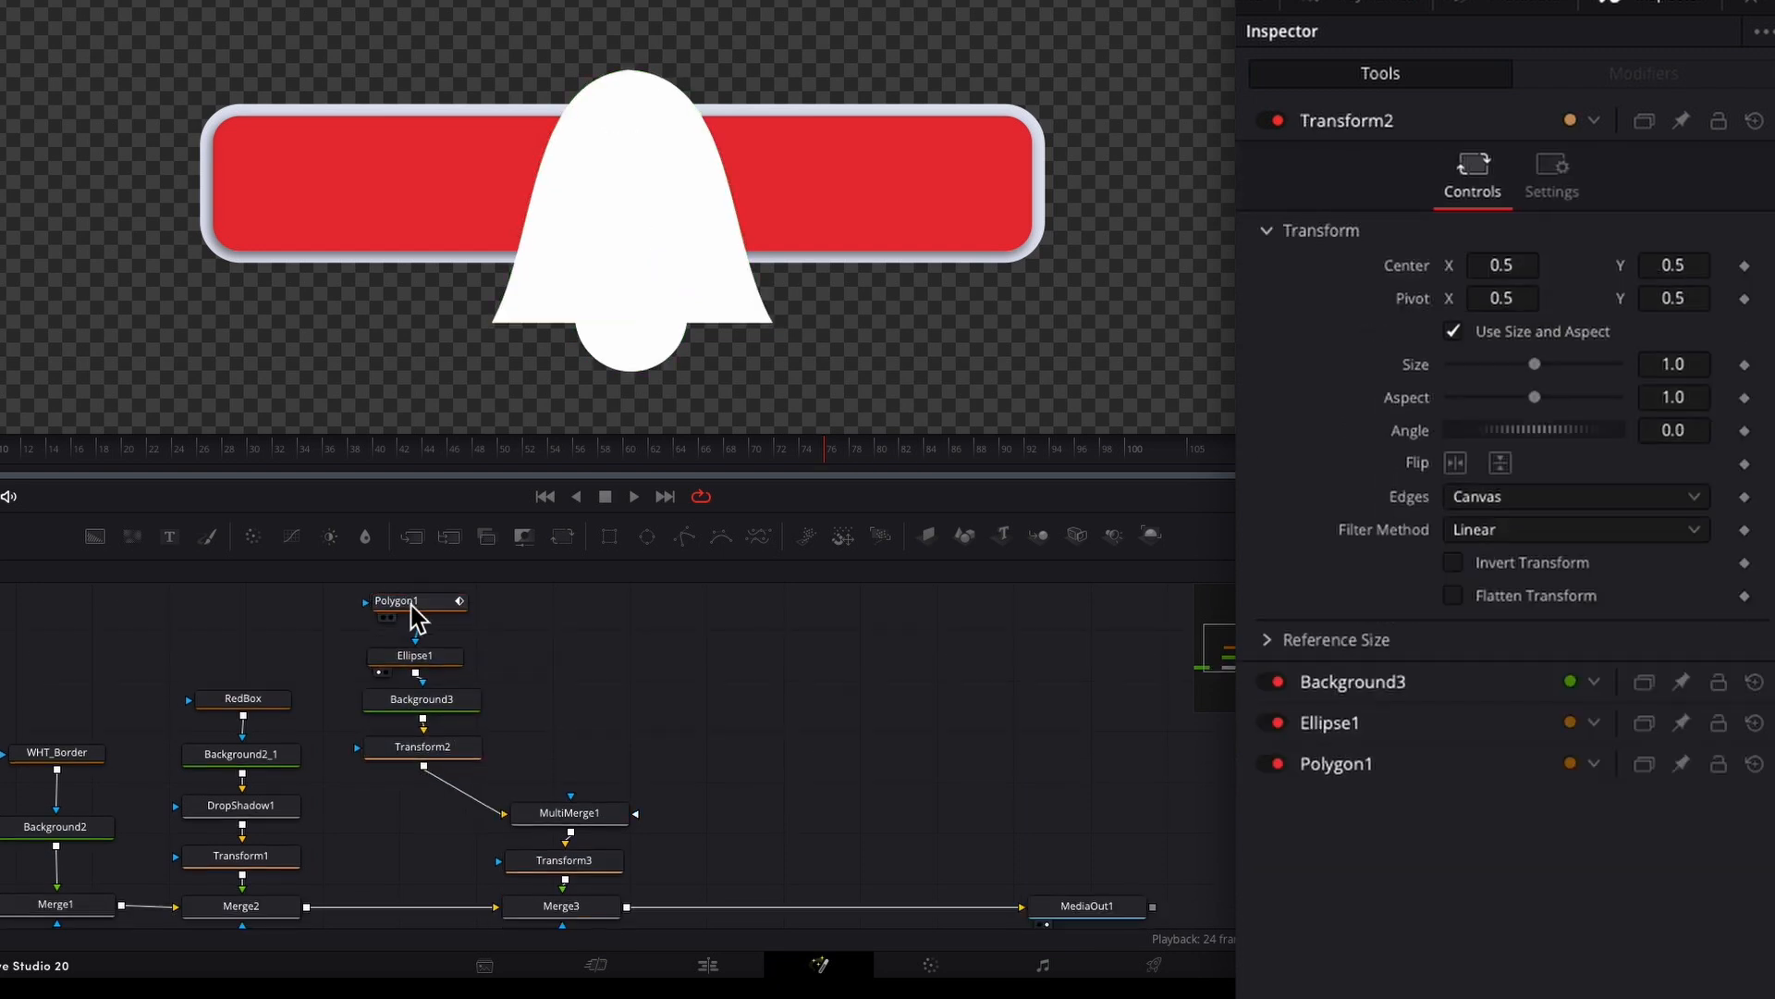
Step: Rename the Polygon1 node to Bell
{"action": "left_click", "coordinate": [407, 622]}
{"action": "left_click_drag", "start_coordinate": [427, 636], "coordinate": [423, 640]}
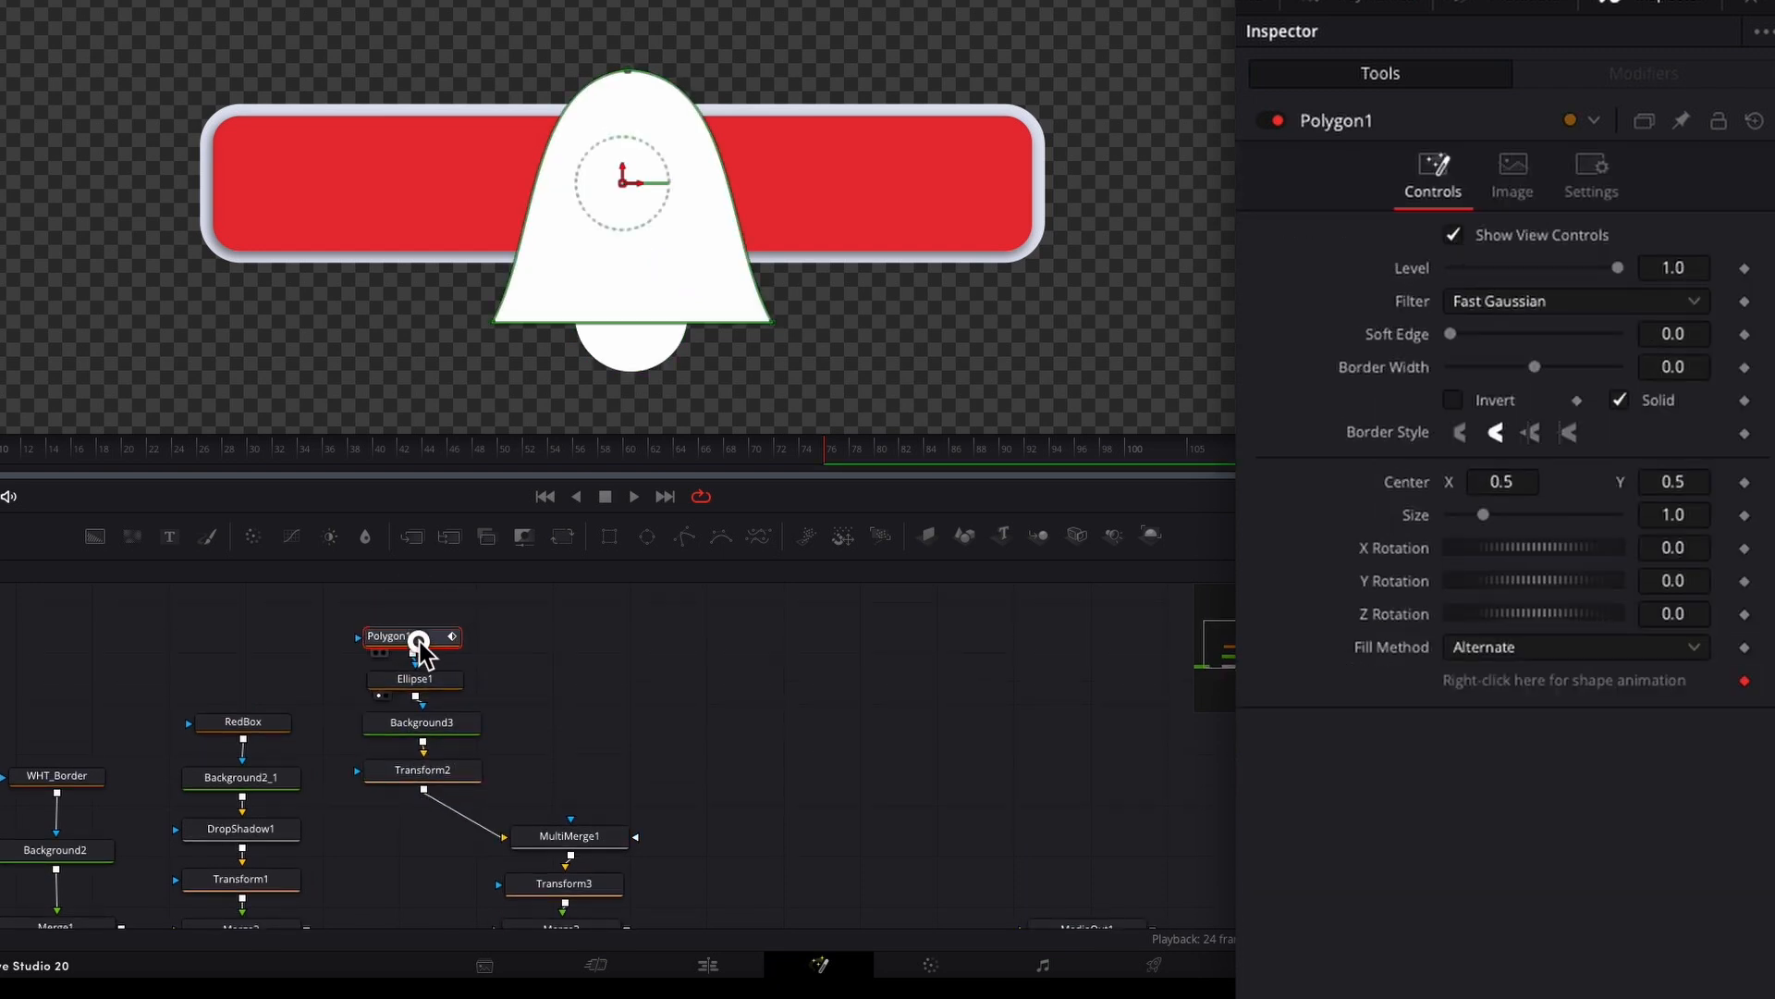
{"action": "key", "text": "F2"}
{"action": "key", "text": "Return"}
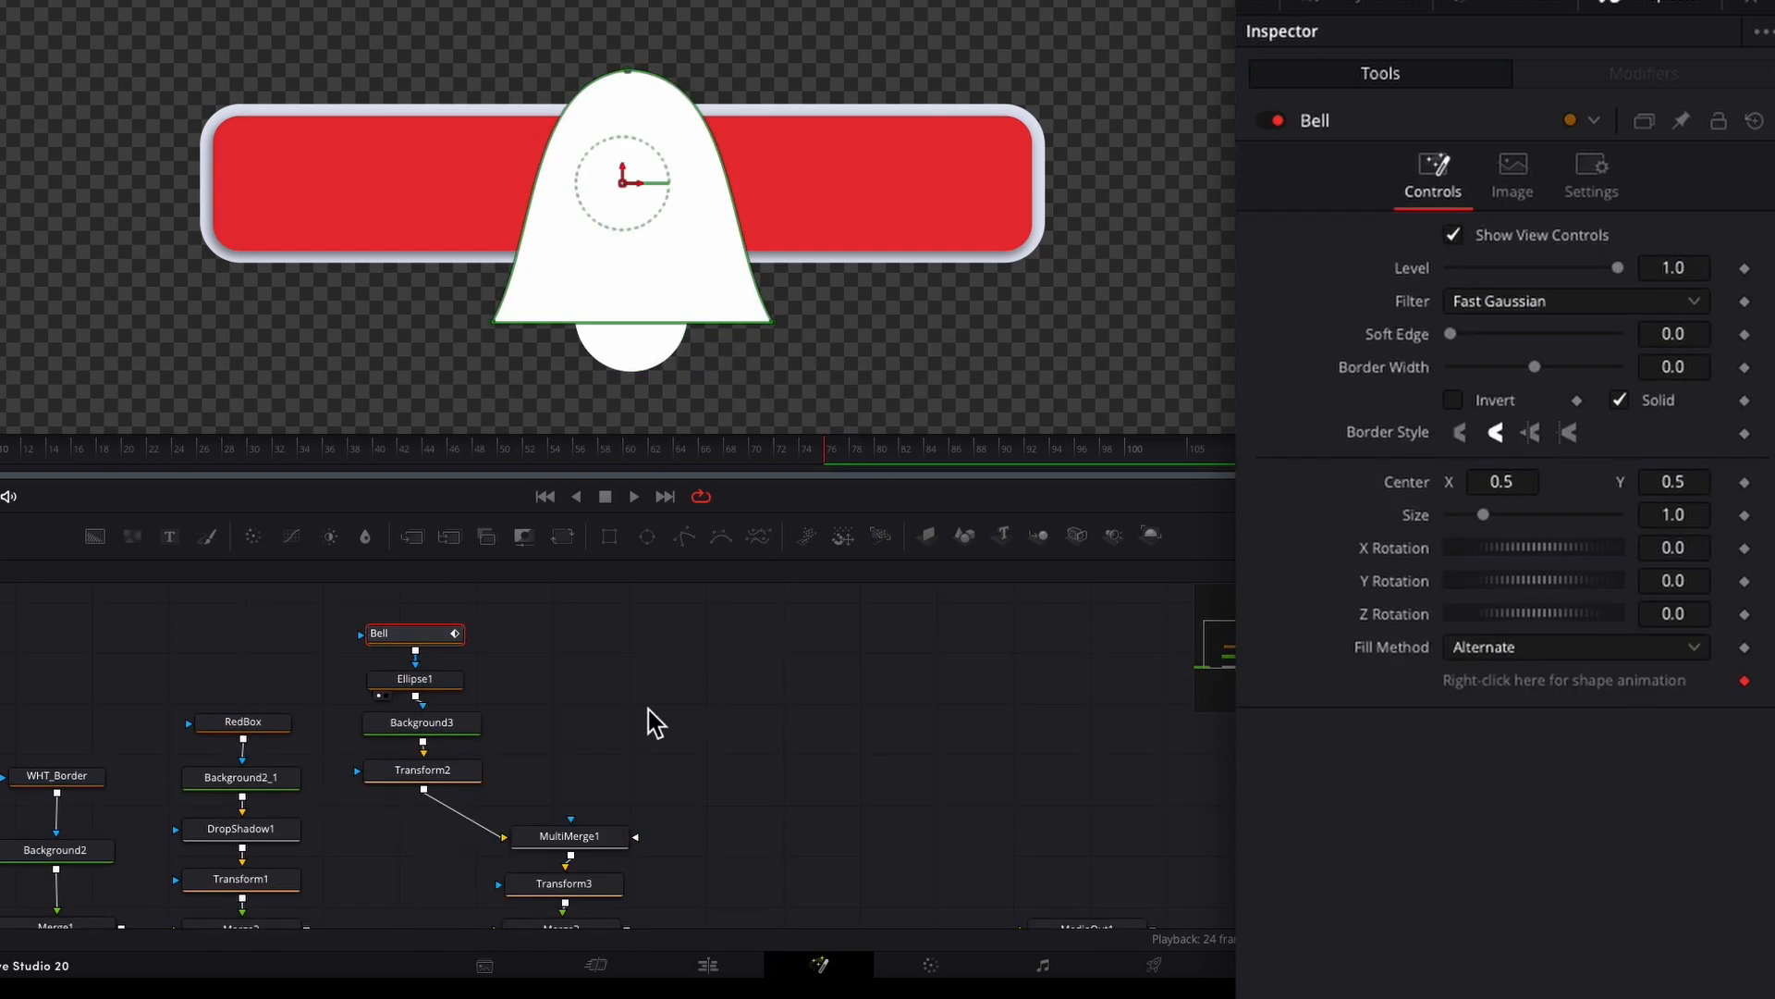
Step: Add a Polygon node masking a new white Background node and connect that background to MultiMerge1
{"action": "left_click_drag", "start_coordinate": [685, 537], "coordinate": [583, 657]}
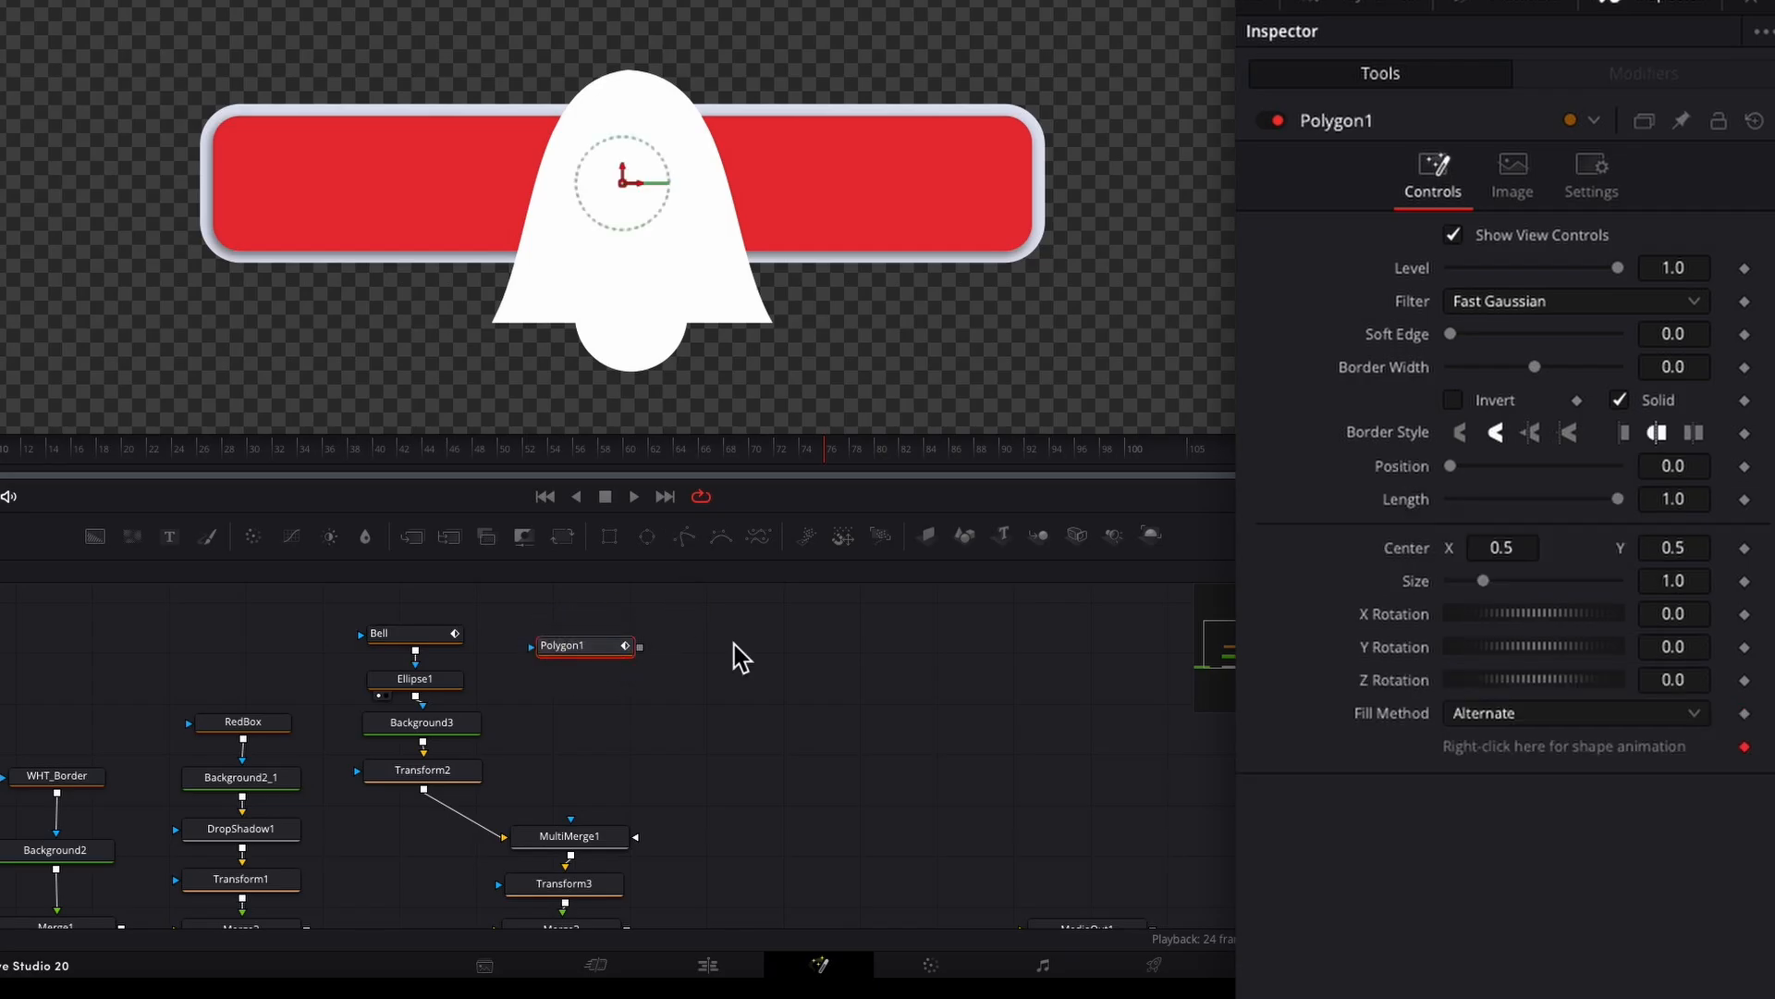
{"action": "left_click_drag", "start_coordinate": [95, 537], "coordinate": [586, 703]}
{"action": "left_click", "coordinate": [1489, 386]}
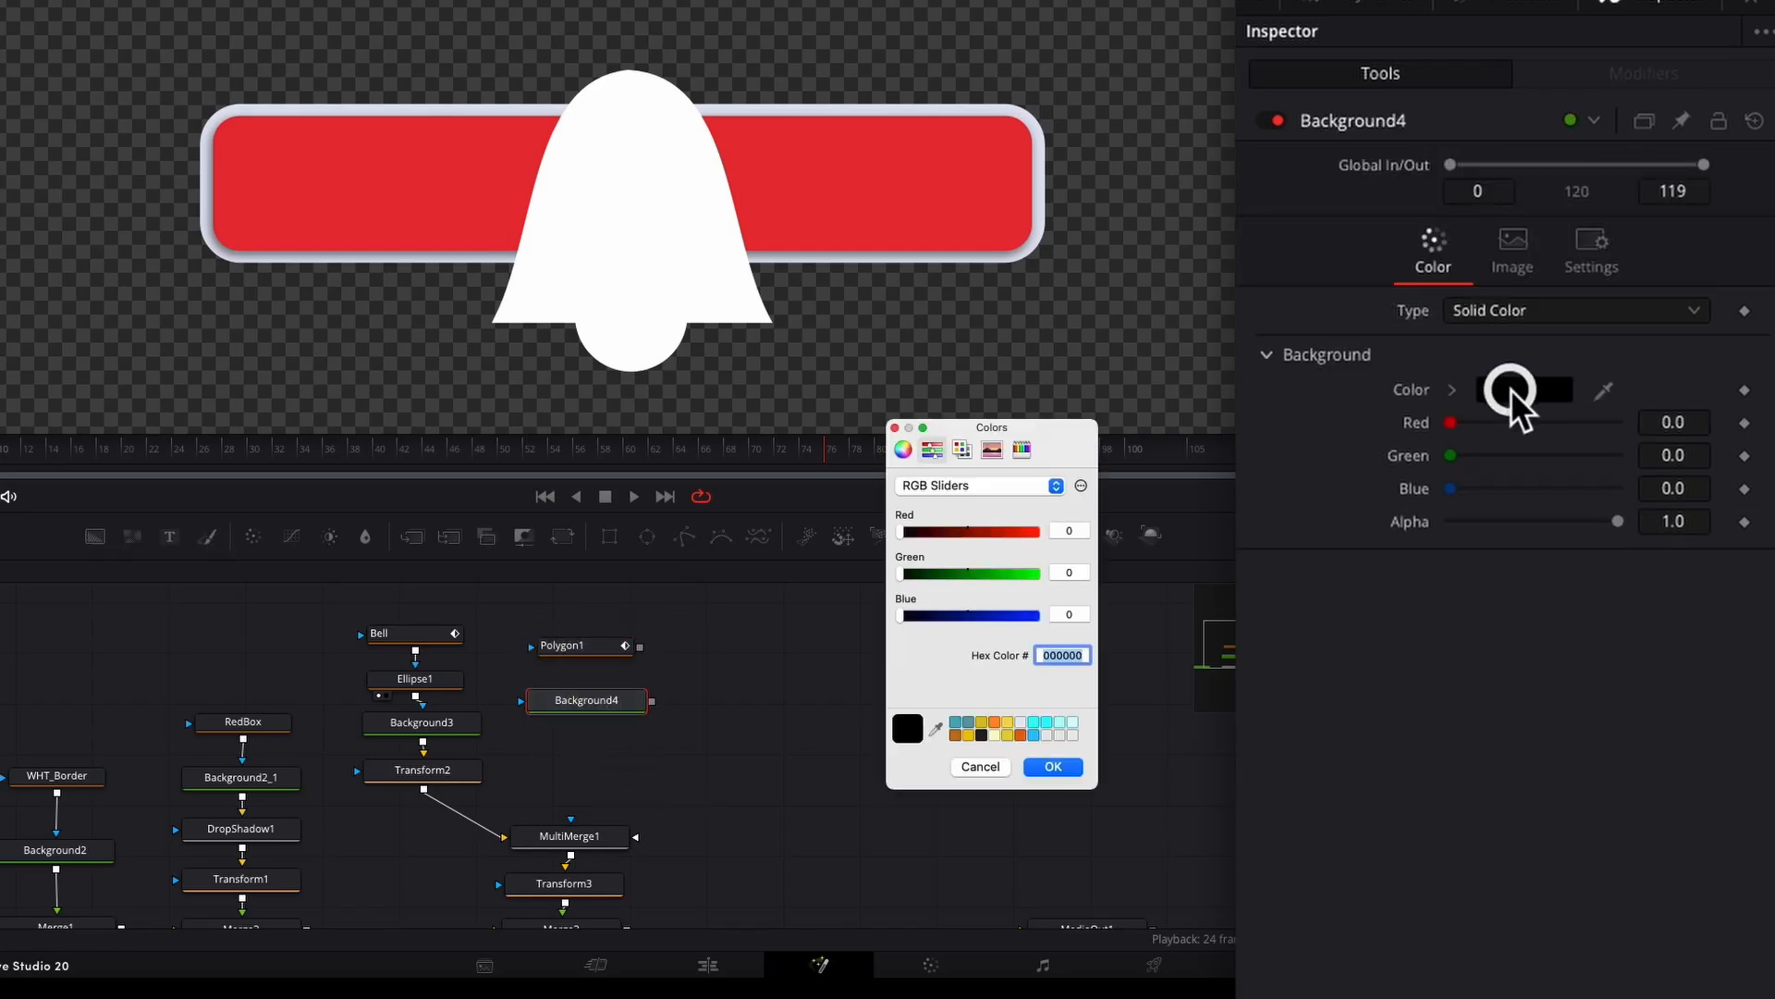
{"action": "left_click", "coordinate": [1053, 765]}
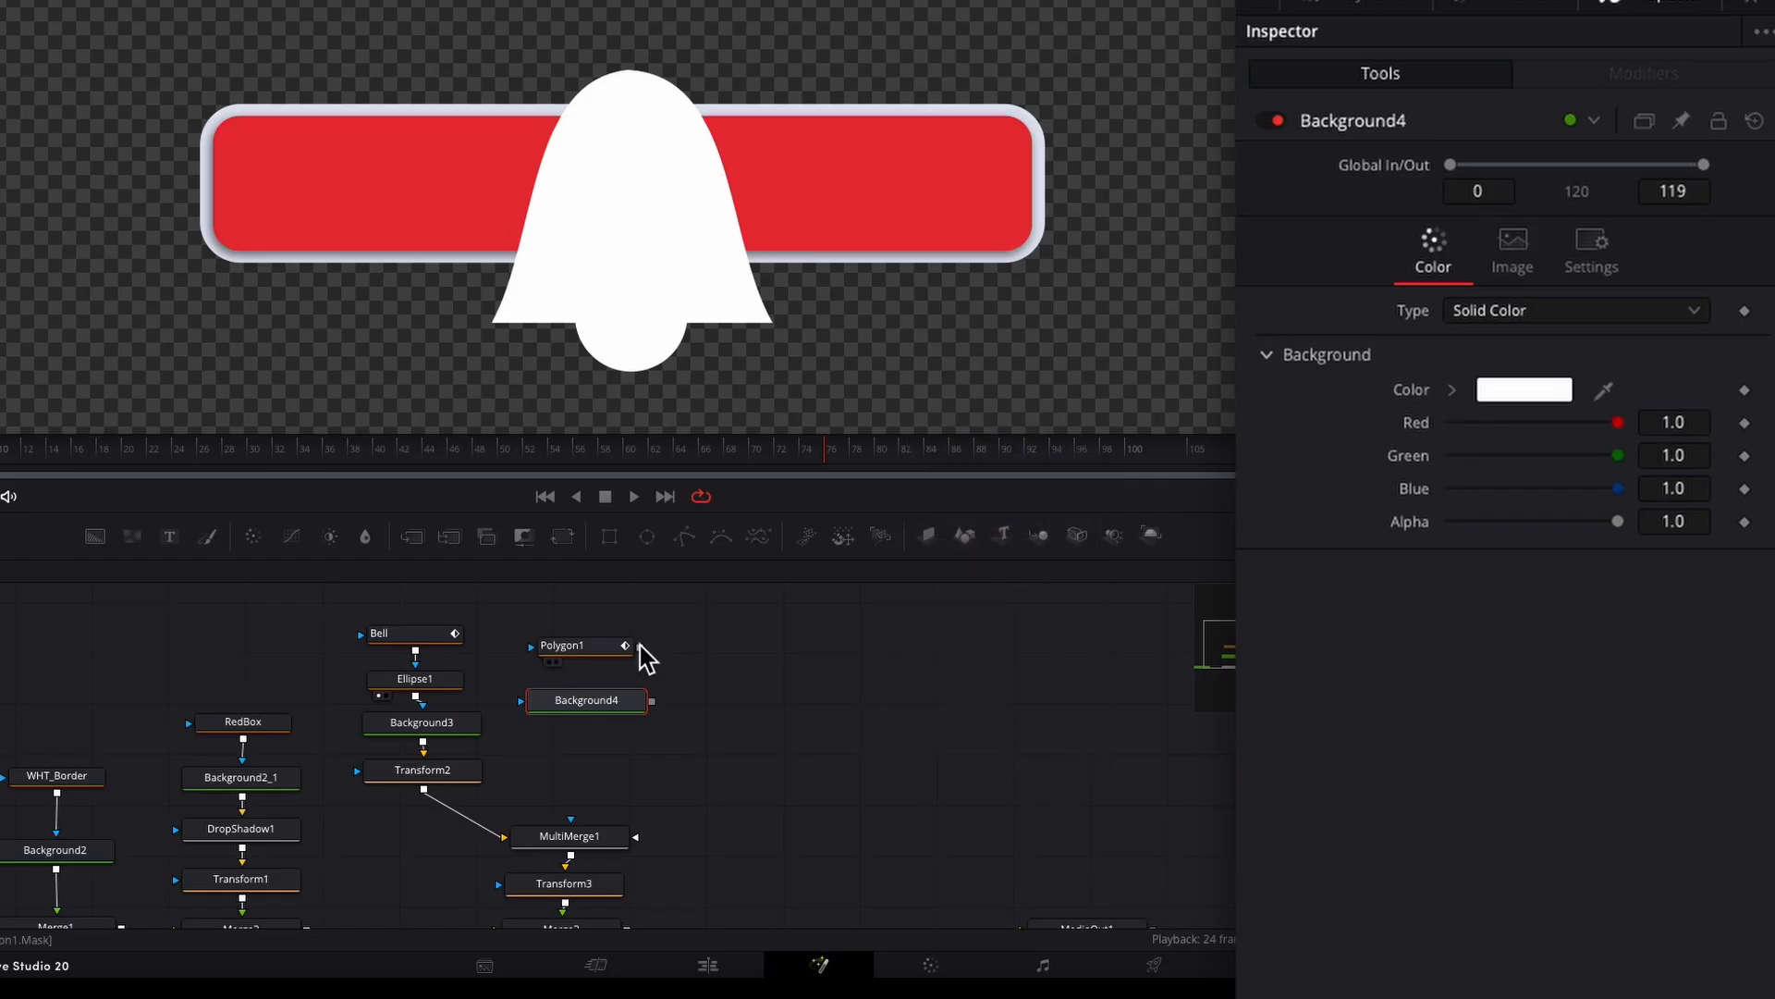
{"action": "left_click_drag", "start_coordinate": [640, 645], "coordinate": [520, 702]}
{"action": "left_click_drag", "start_coordinate": [652, 701], "coordinate": [635, 838]}
Step: Draw a closed four-point slanted bar with Polygon1 beside the bell's upper left side
{"action": "left_click", "coordinate": [564, 644]}
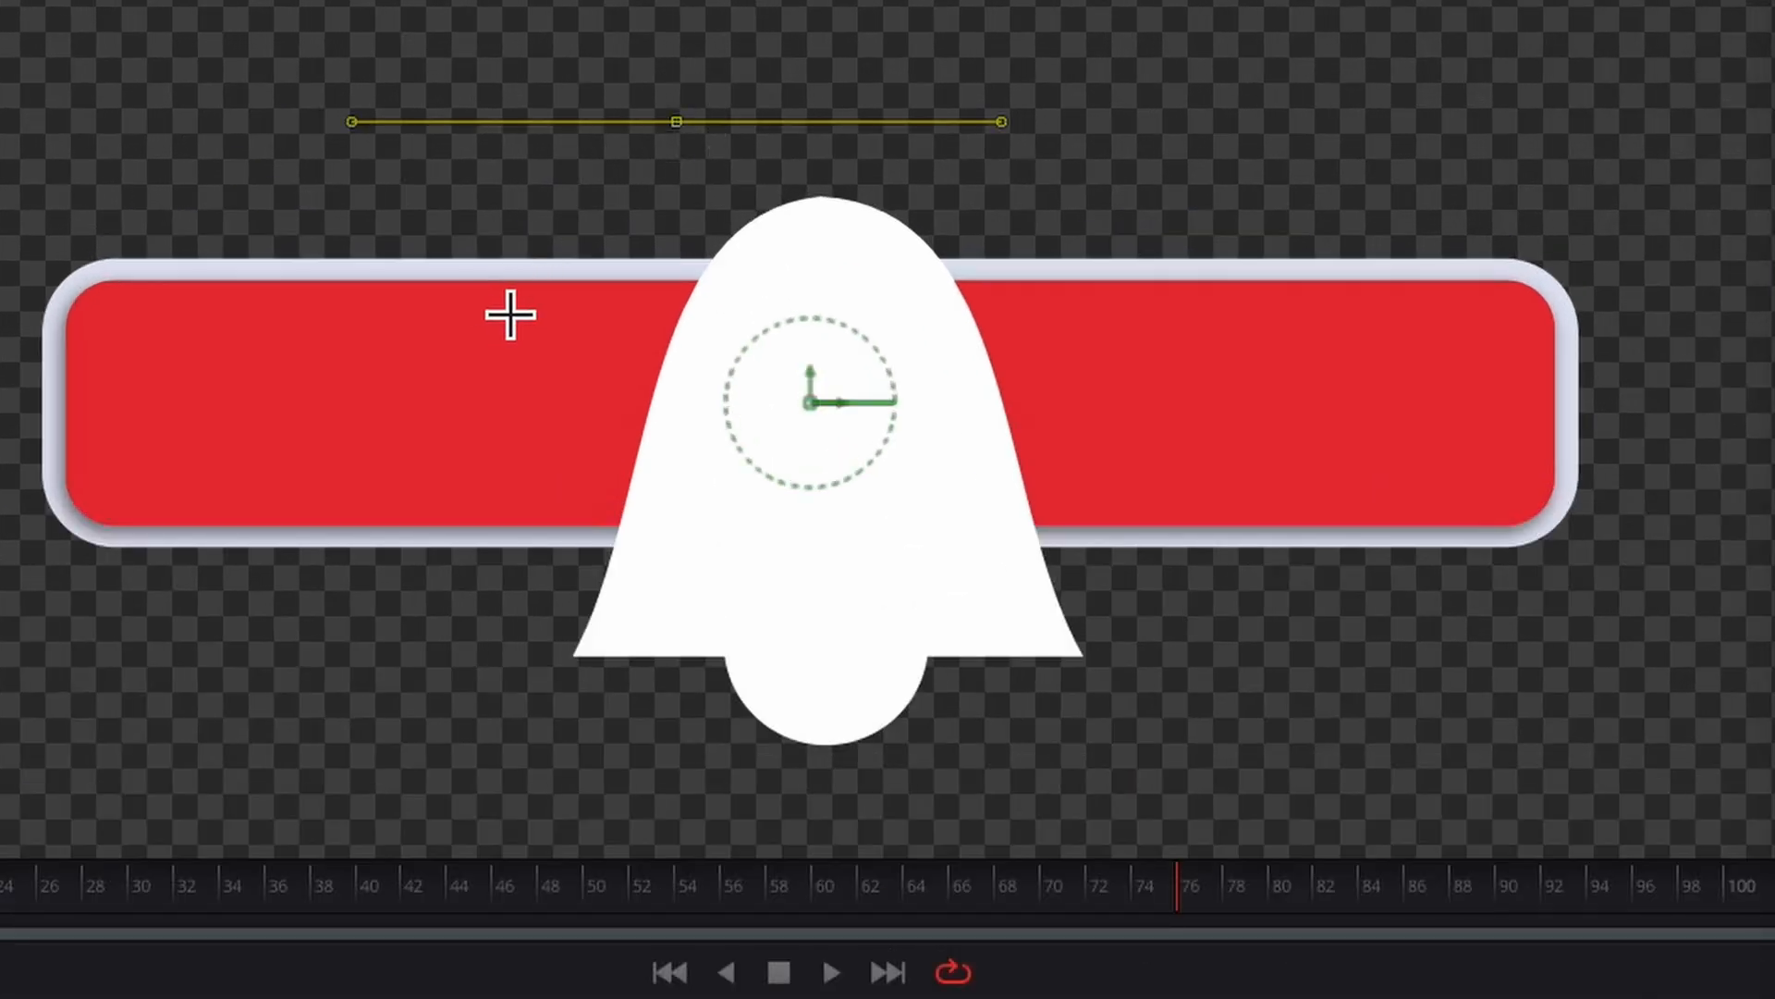
{"action": "left_click", "coordinate": [531, 313]}
{"action": "left_click", "coordinate": [612, 357]}
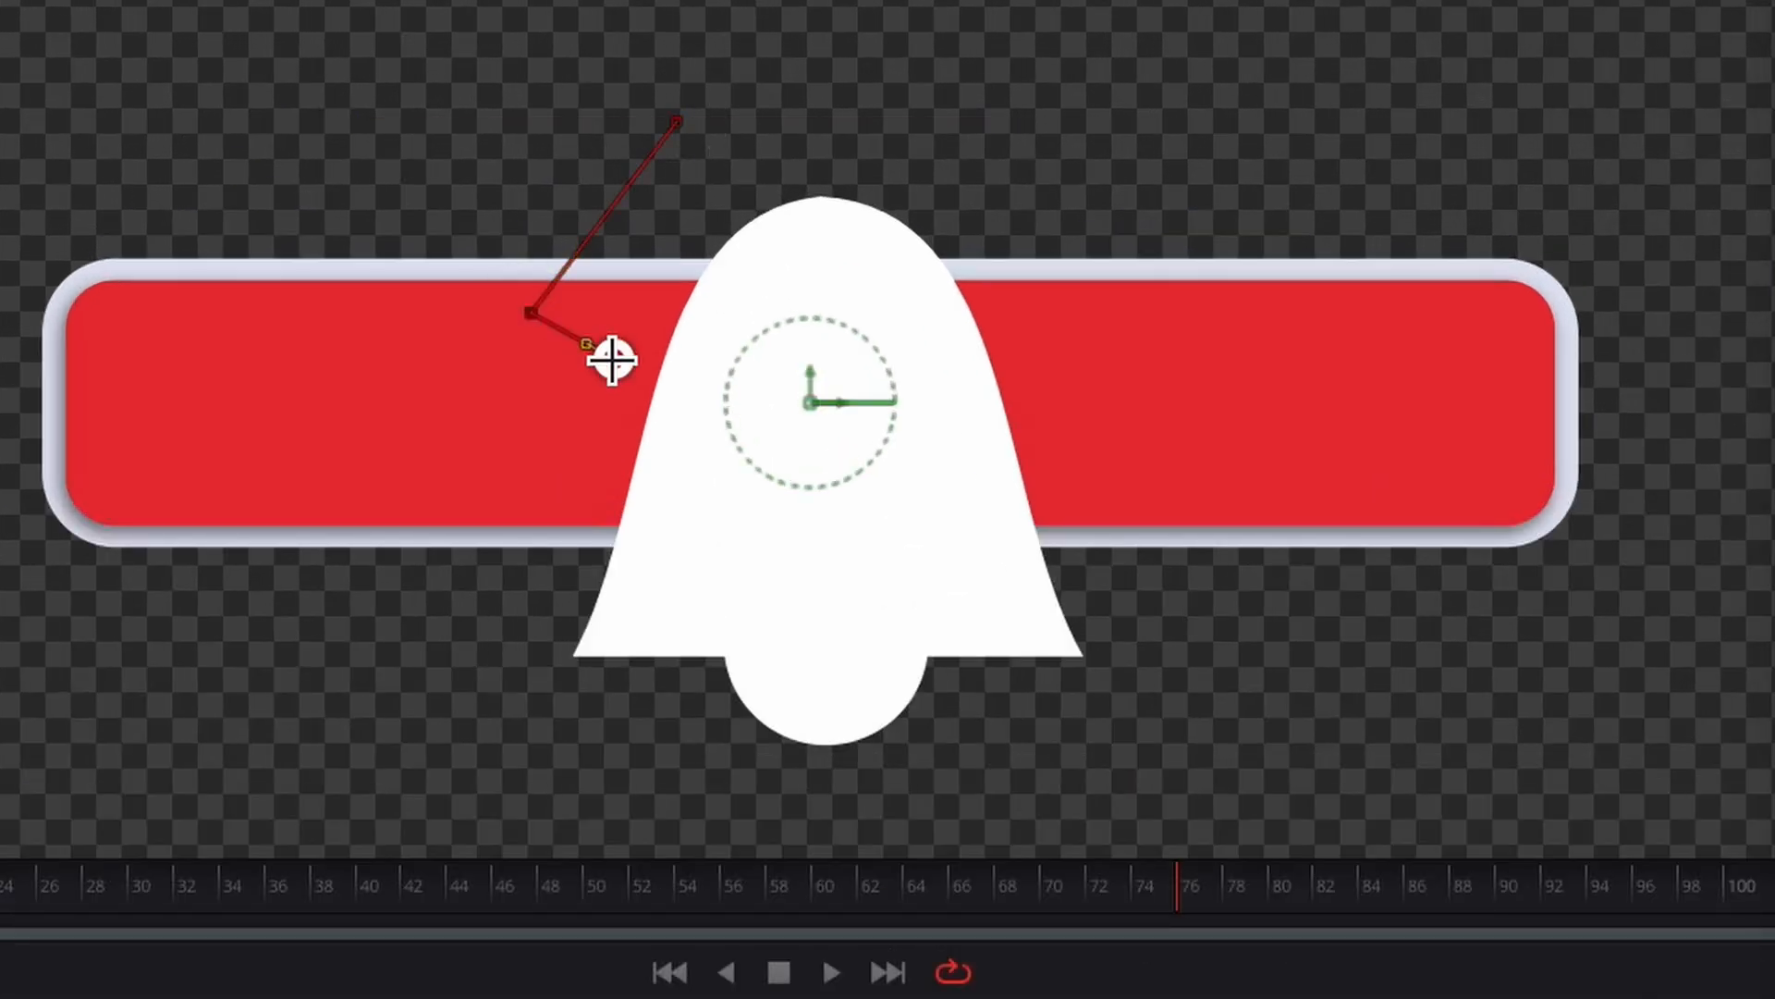
{"action": "left_click", "coordinate": [745, 173]}
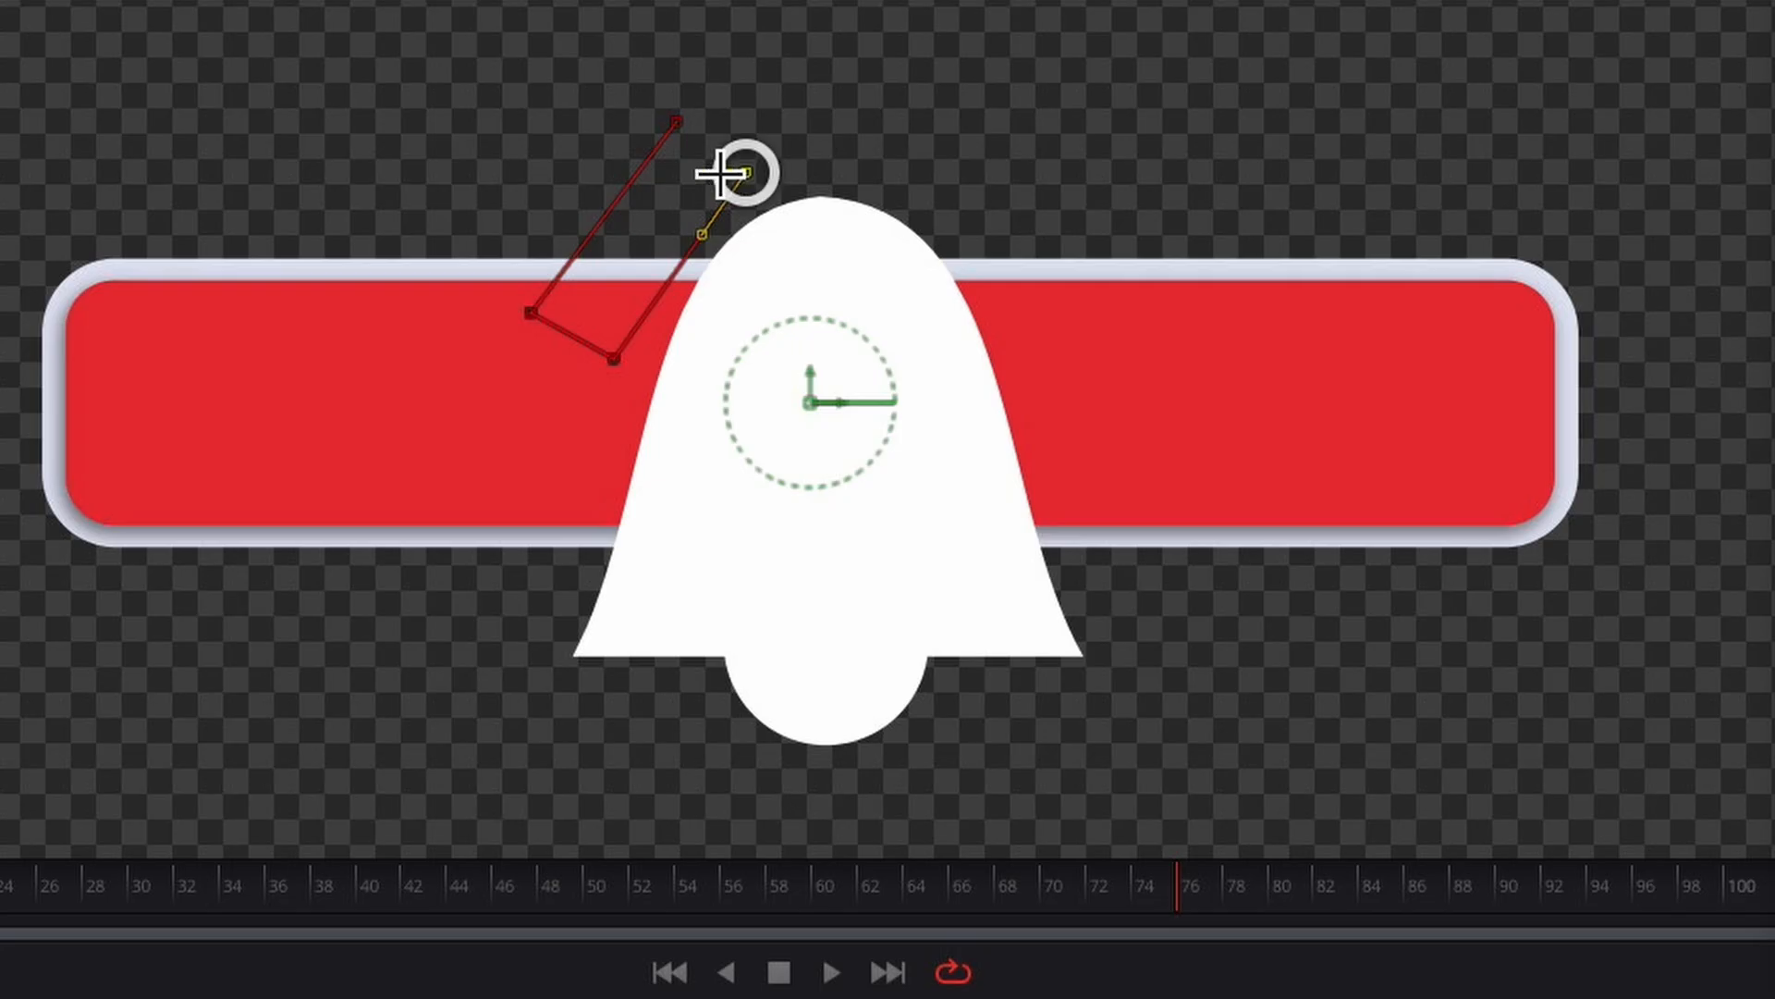
{"action": "left_click", "coordinate": [678, 121]}
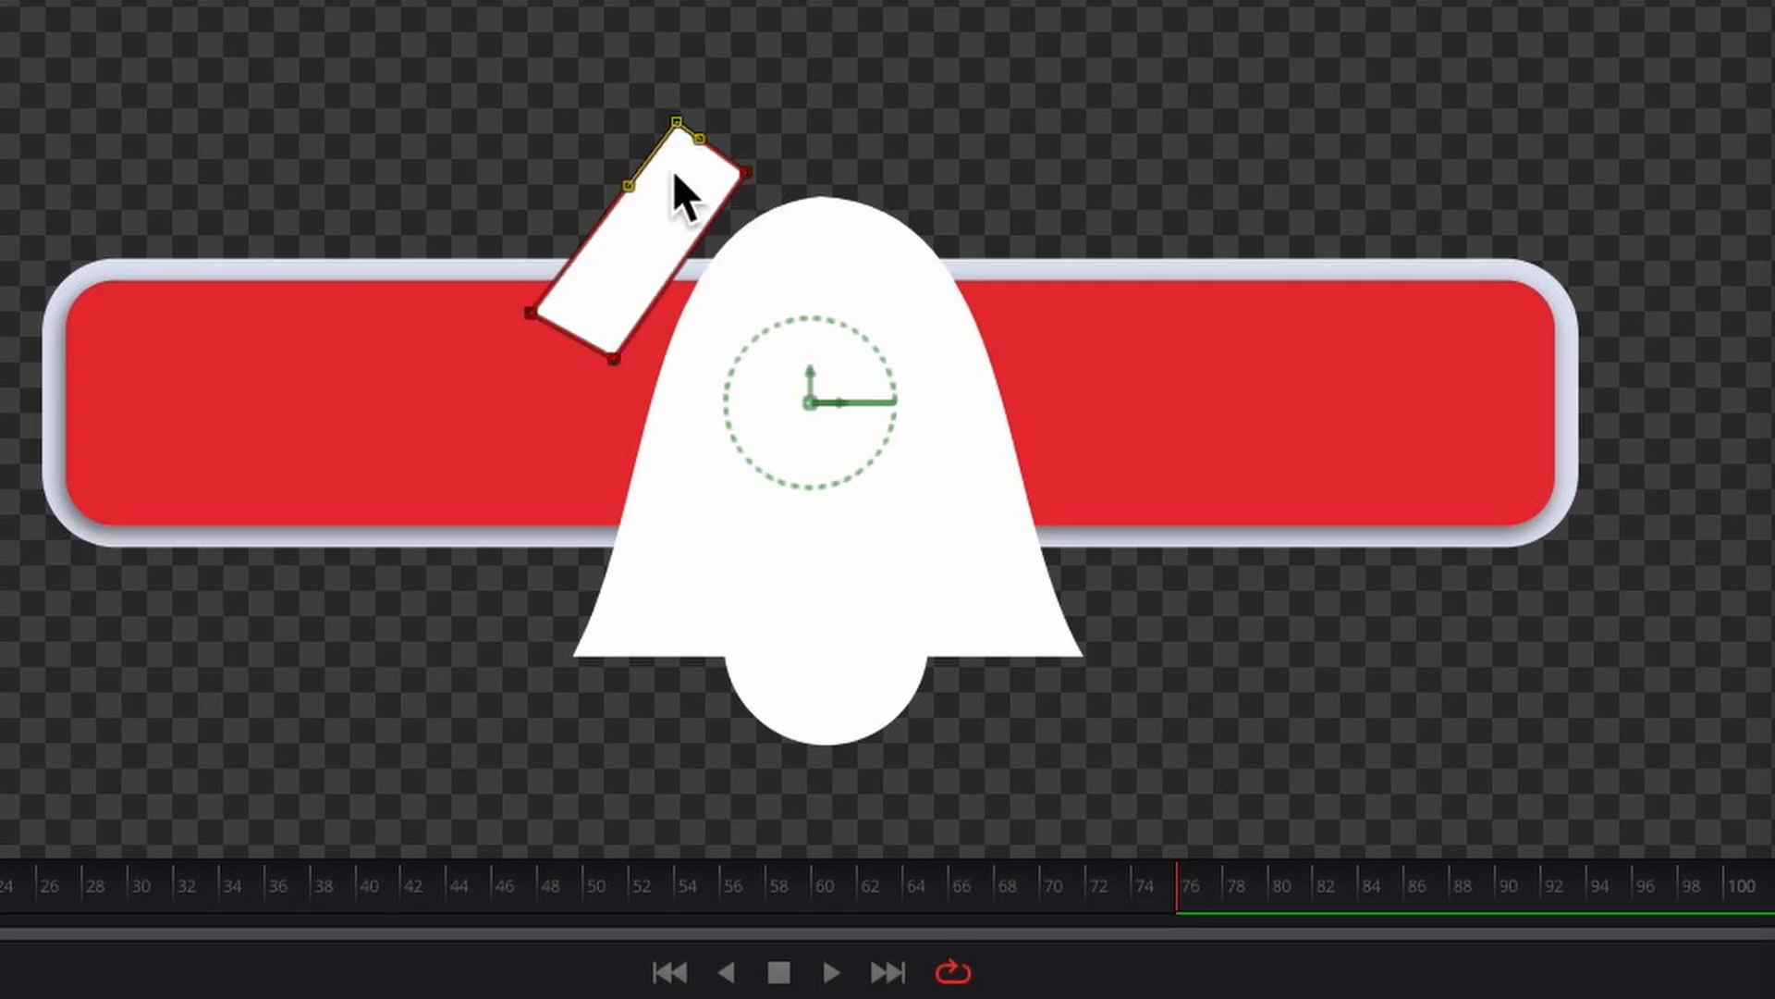
Step: Adjust the corner points of the slanted bar to make it narrower and more even
{"action": "left_click_drag", "start_coordinate": [674, 124], "coordinate": [680, 143]}
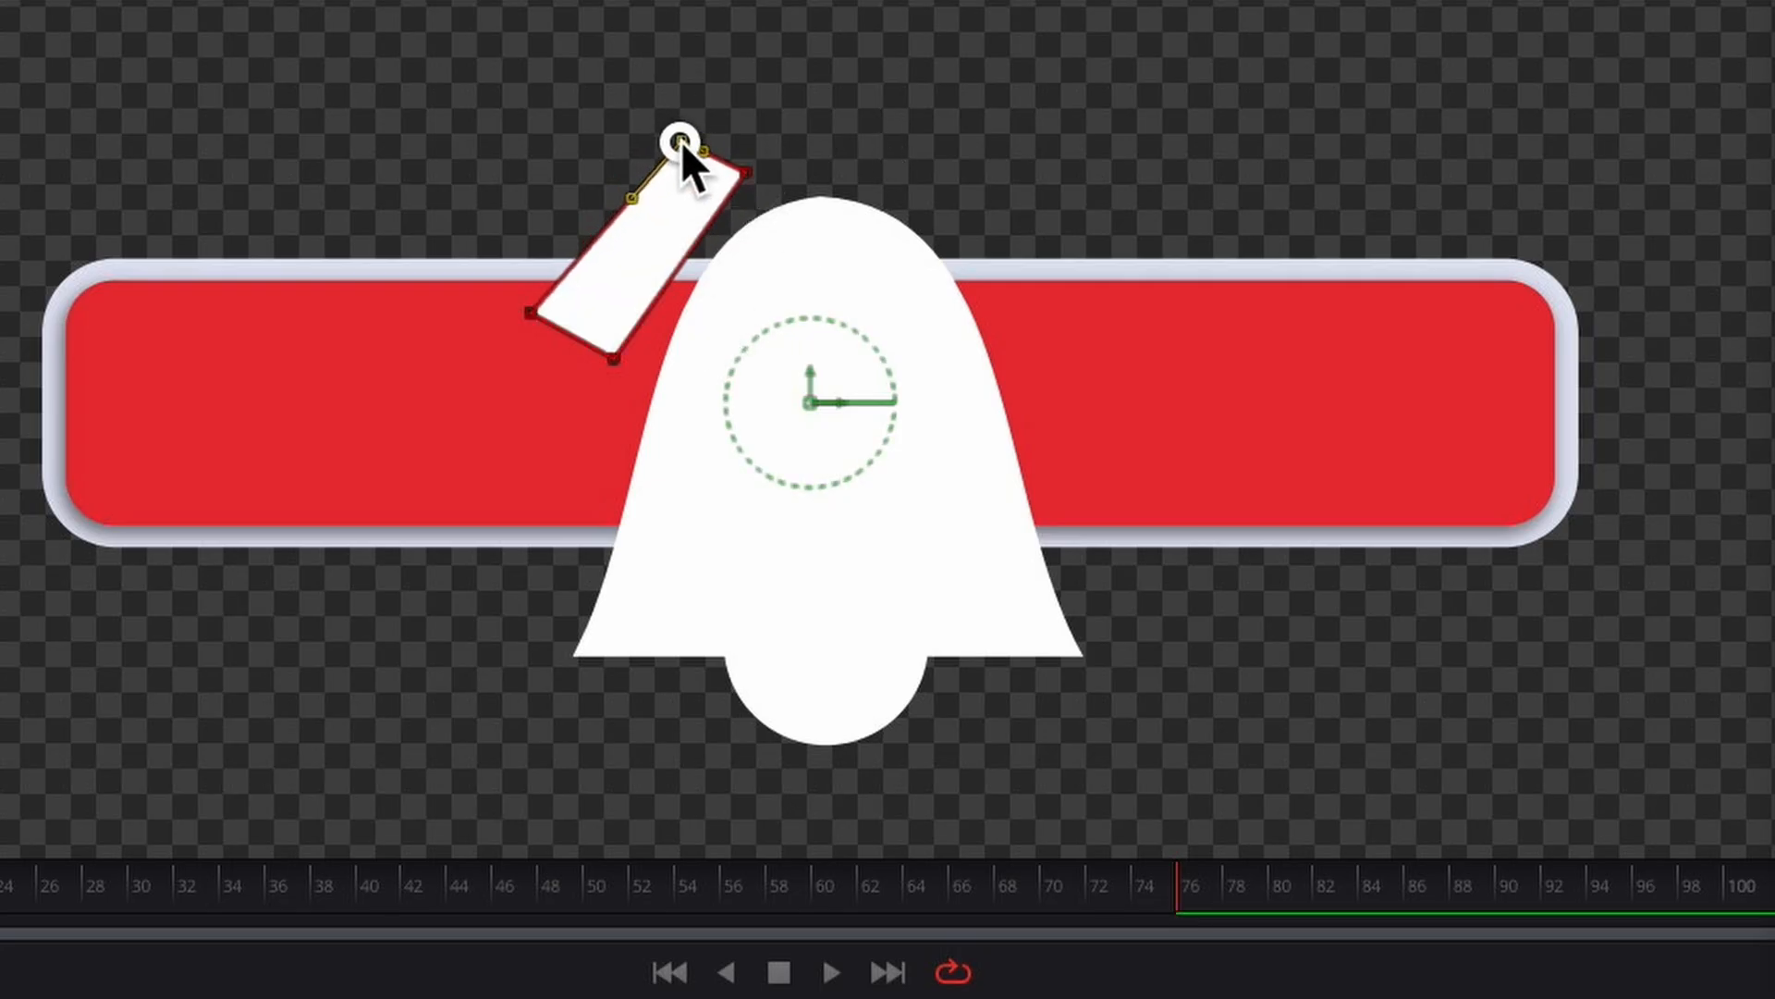
{"action": "left_click", "coordinate": [615, 358]}
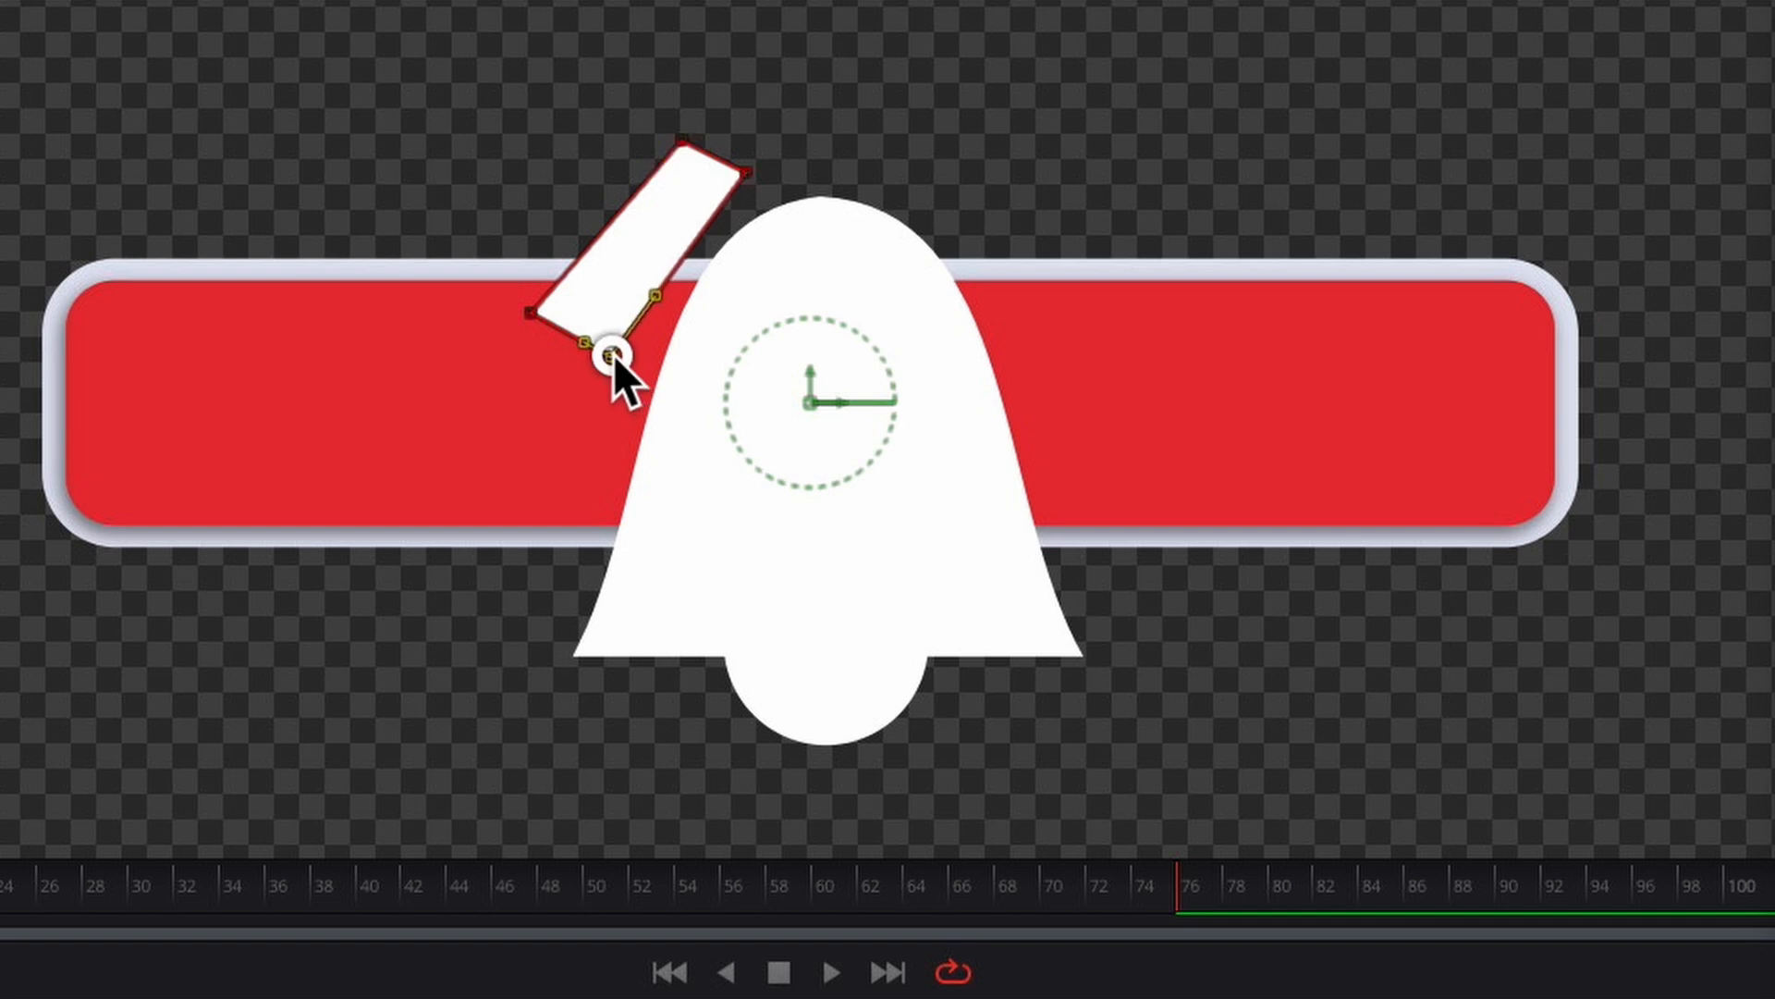
{"action": "left_click", "coordinate": [534, 309]}
{"action": "left_click_drag", "start_coordinate": [539, 307], "coordinate": [557, 313]}
{"action": "left_click_drag", "start_coordinate": [746, 172], "coordinate": [737, 174]}
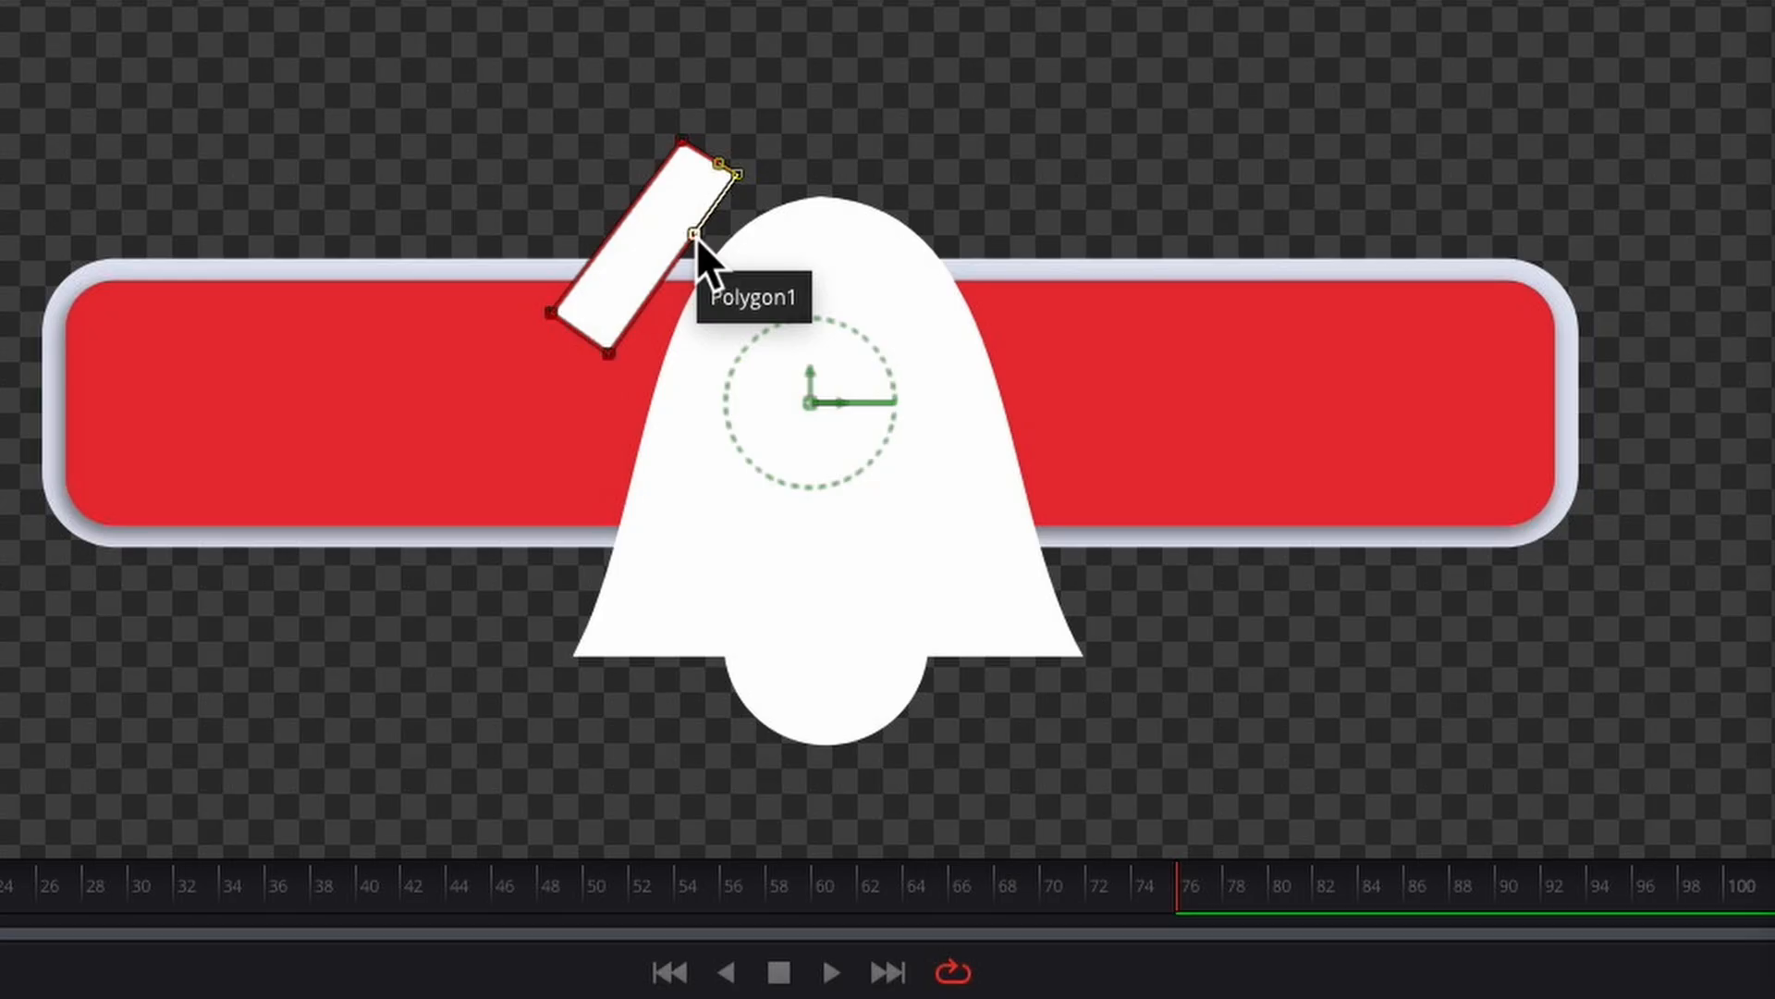
Step: Curve both long sides of the bar to follow the bell's outline and fine-tune its corner points
{"action": "left_click_drag", "start_coordinate": [695, 235], "coordinate": [666, 221]}
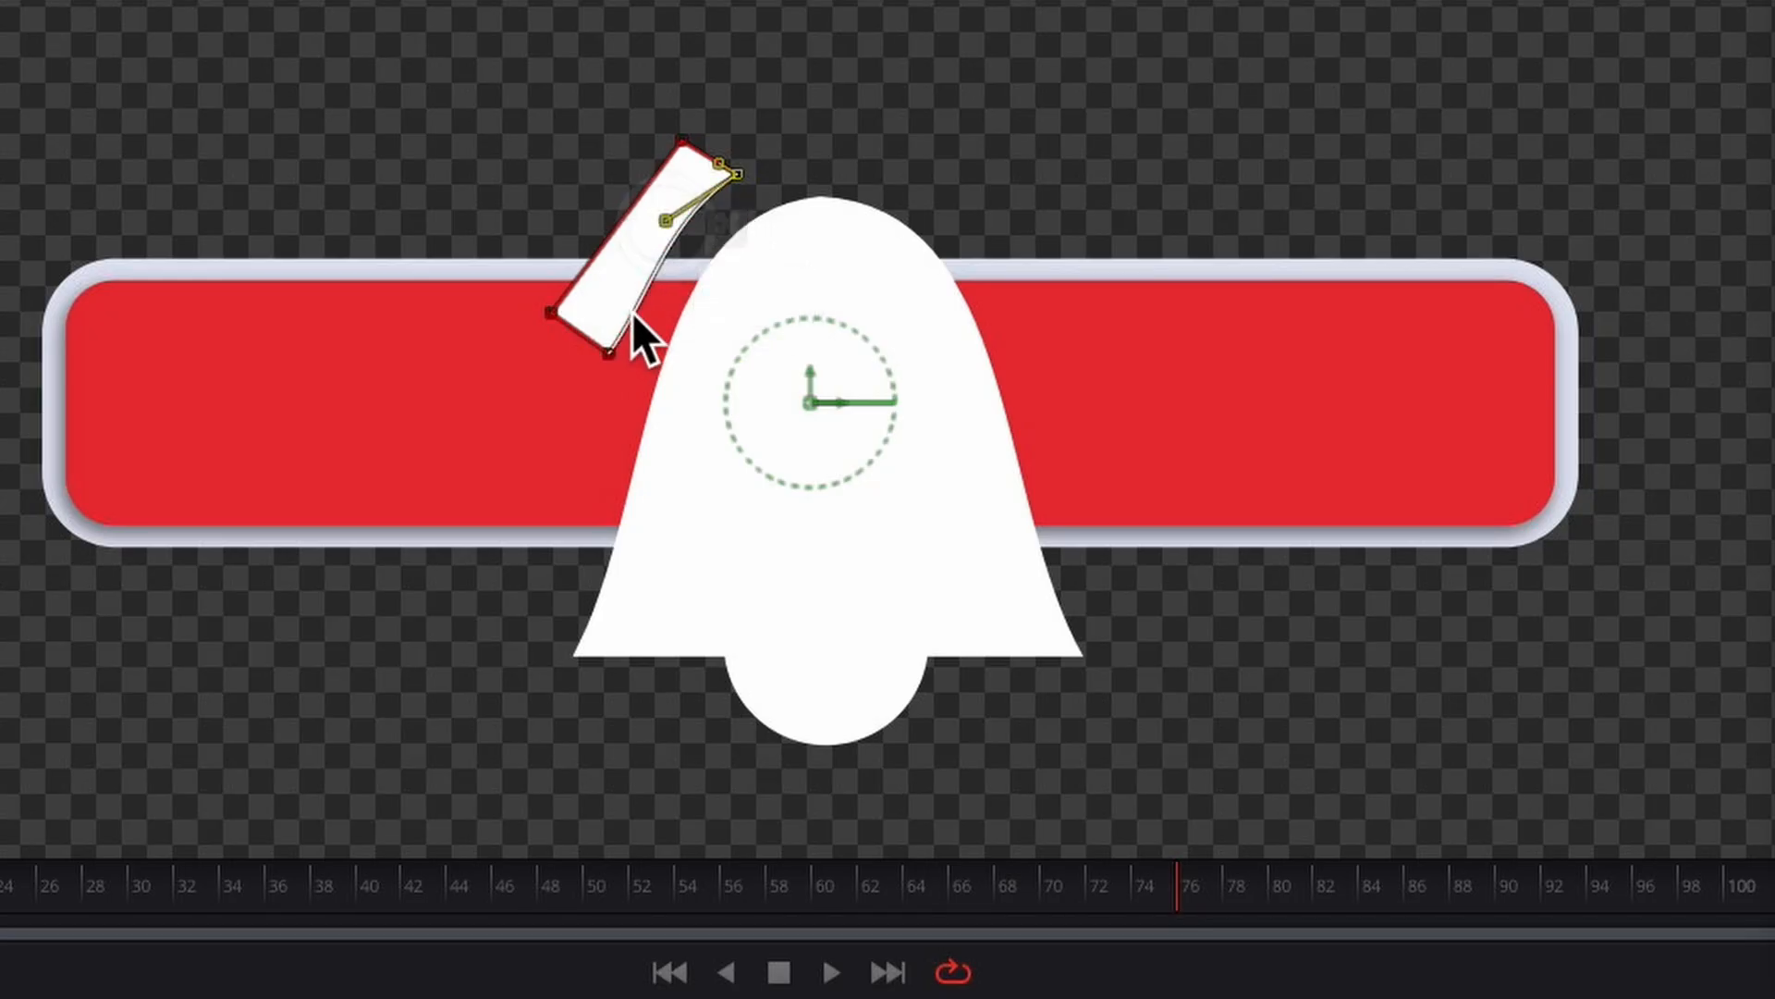
{"action": "left_click_drag", "start_coordinate": [653, 292], "coordinate": [641, 290]}
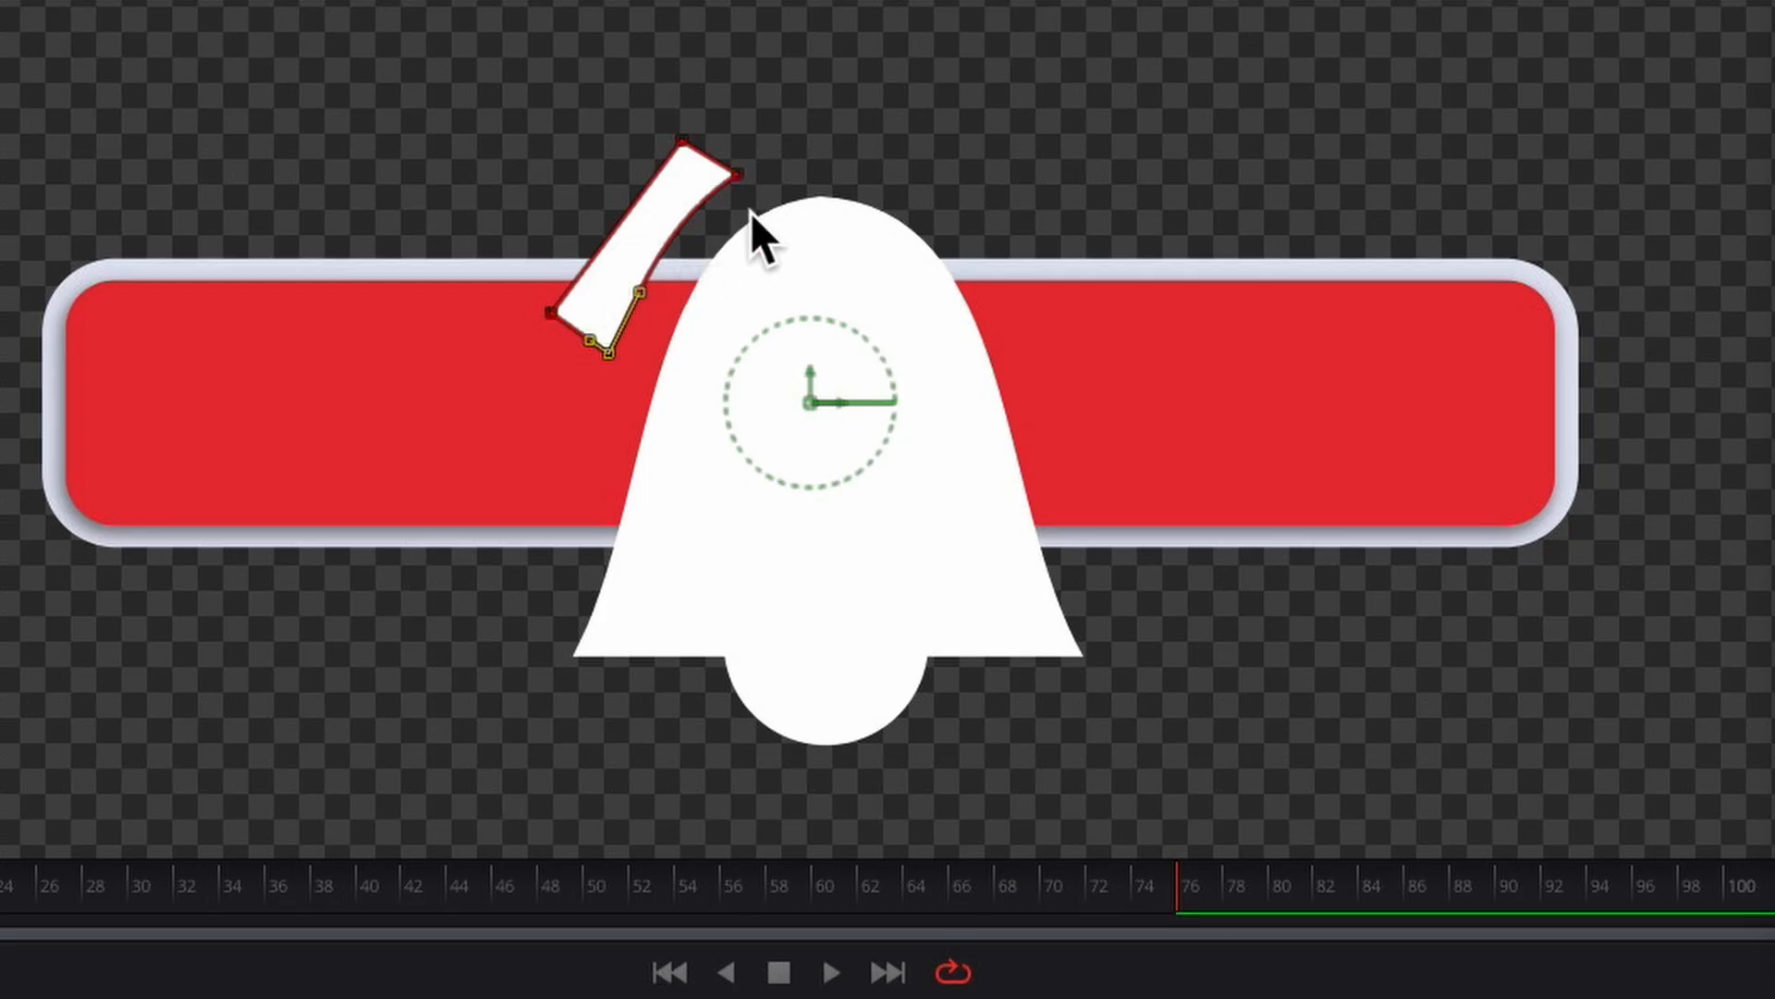
{"action": "left_click_drag", "start_coordinate": [610, 352], "coordinate": [618, 352]}
{"action": "left_click_drag", "start_coordinate": [685, 142], "coordinate": [699, 132]}
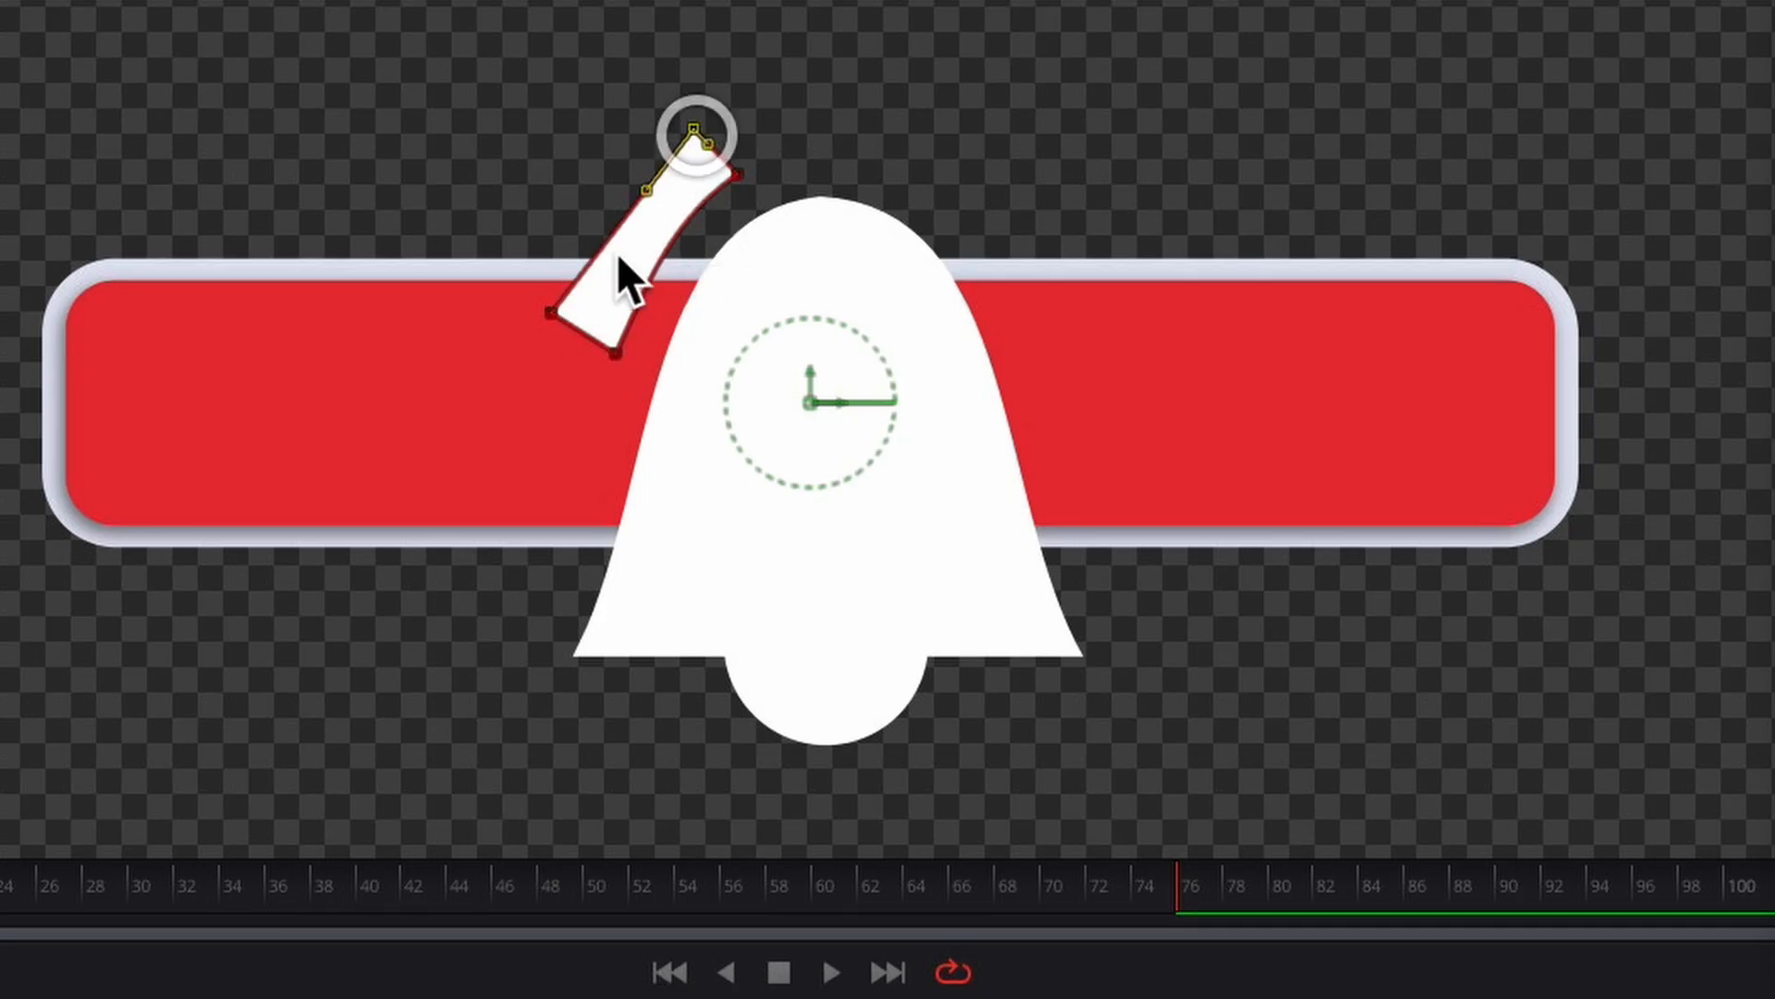
{"action": "left_click_drag", "start_coordinate": [553, 313], "coordinate": [569, 318]}
{"action": "left_click_drag", "start_coordinate": [606, 255], "coordinate": [635, 179]}
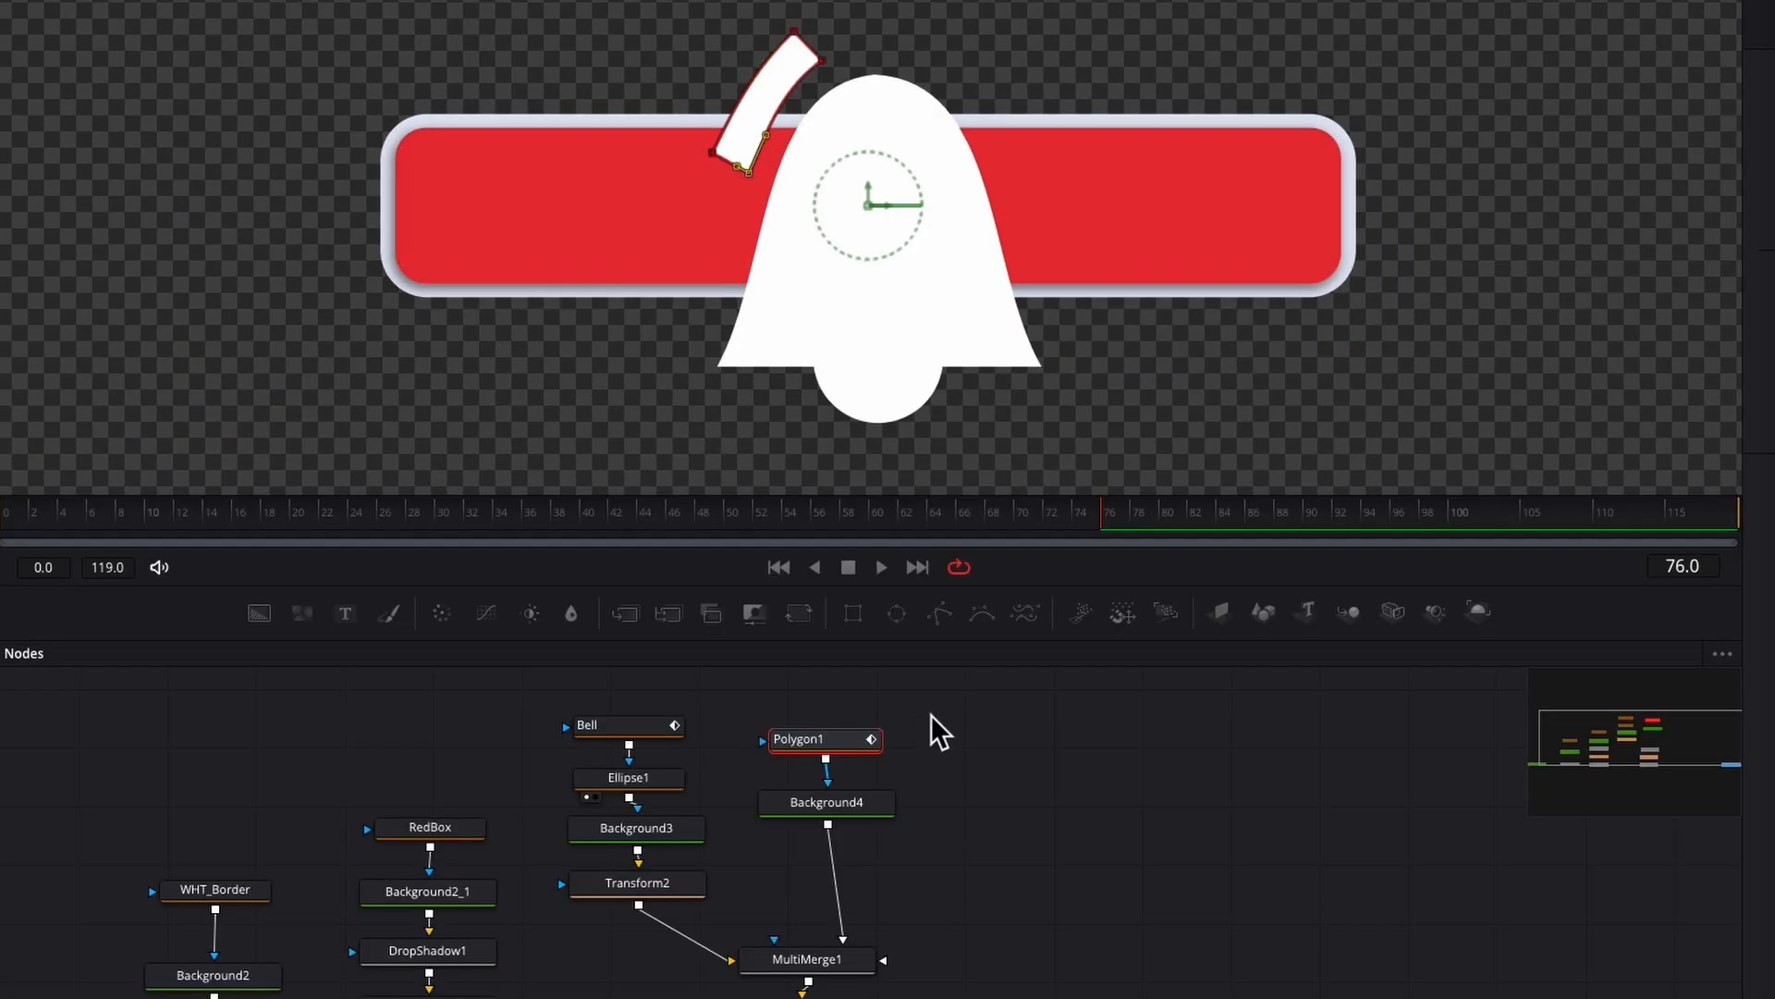
Step: Duplicate the Polygon1 and Background4 nodes beside the originals
{"action": "left_click_drag", "start_coordinate": [931, 714], "coordinate": [752, 868]}
{"action": "key", "text": "ctrl+c"}
{"action": "key", "text": "ctrl+v"}
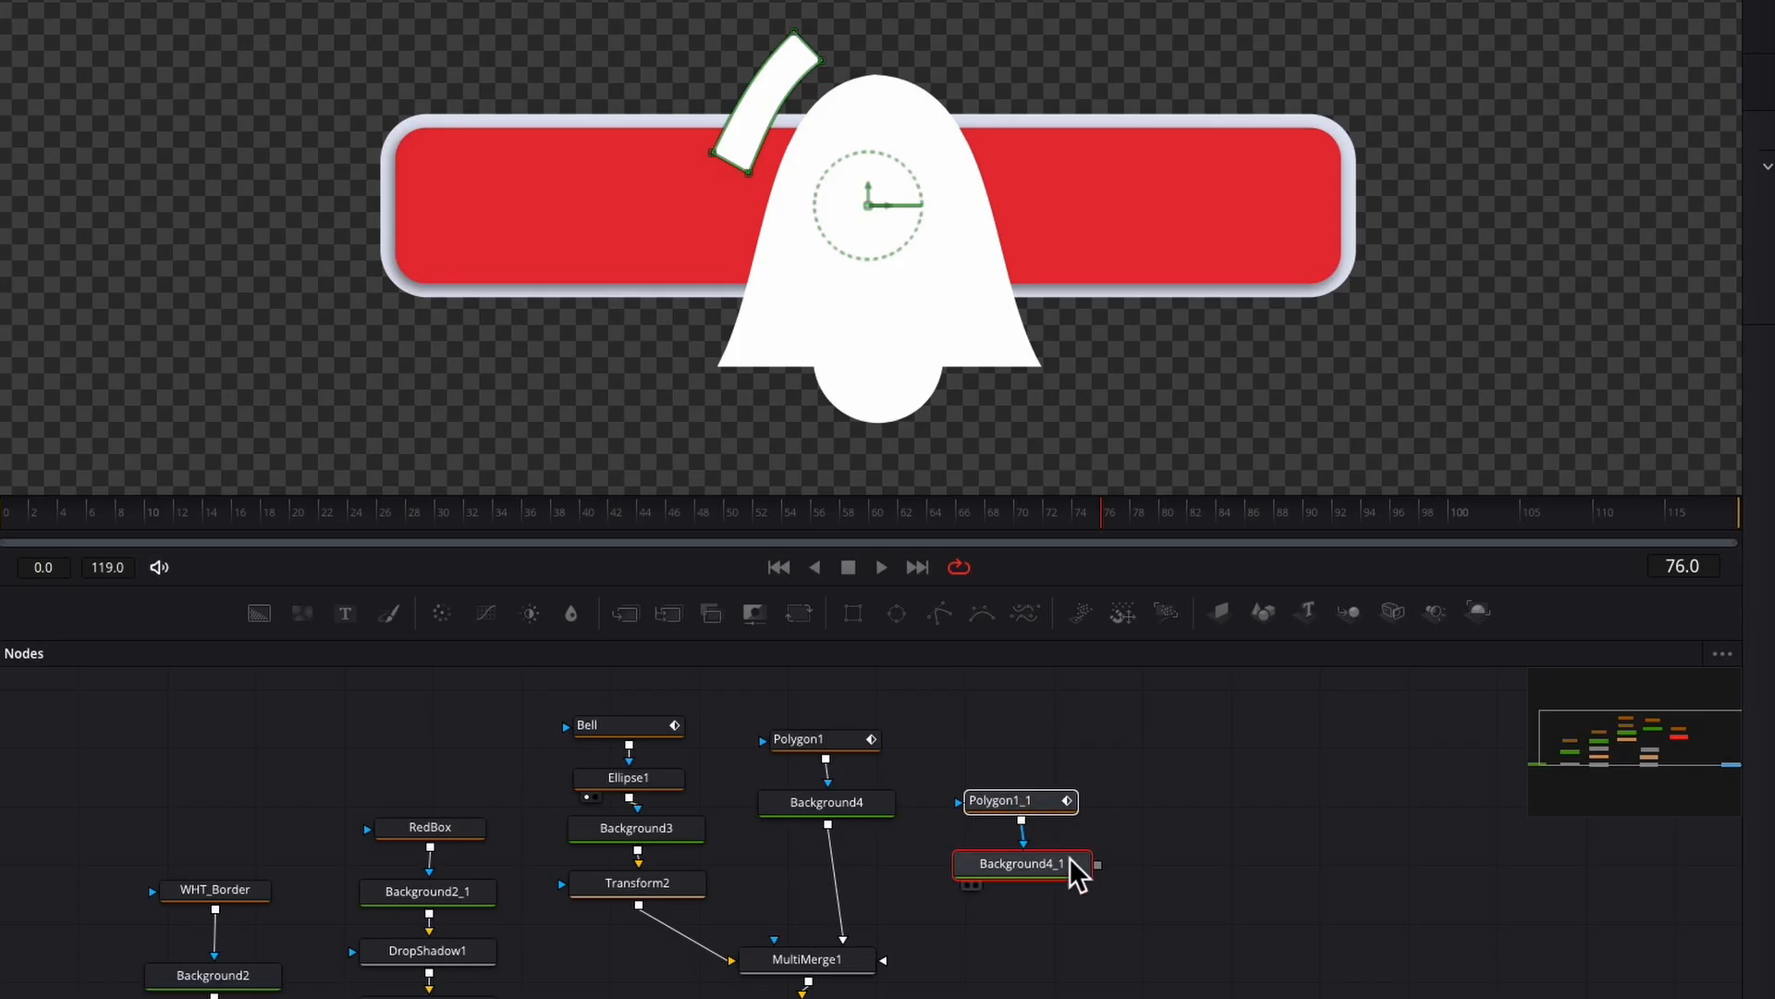
Step: Add a Transform node after Background4_1 and connect its output to MultiMerge1
{"action": "left_click_drag", "start_coordinate": [1025, 869], "coordinate": [1032, 802]}
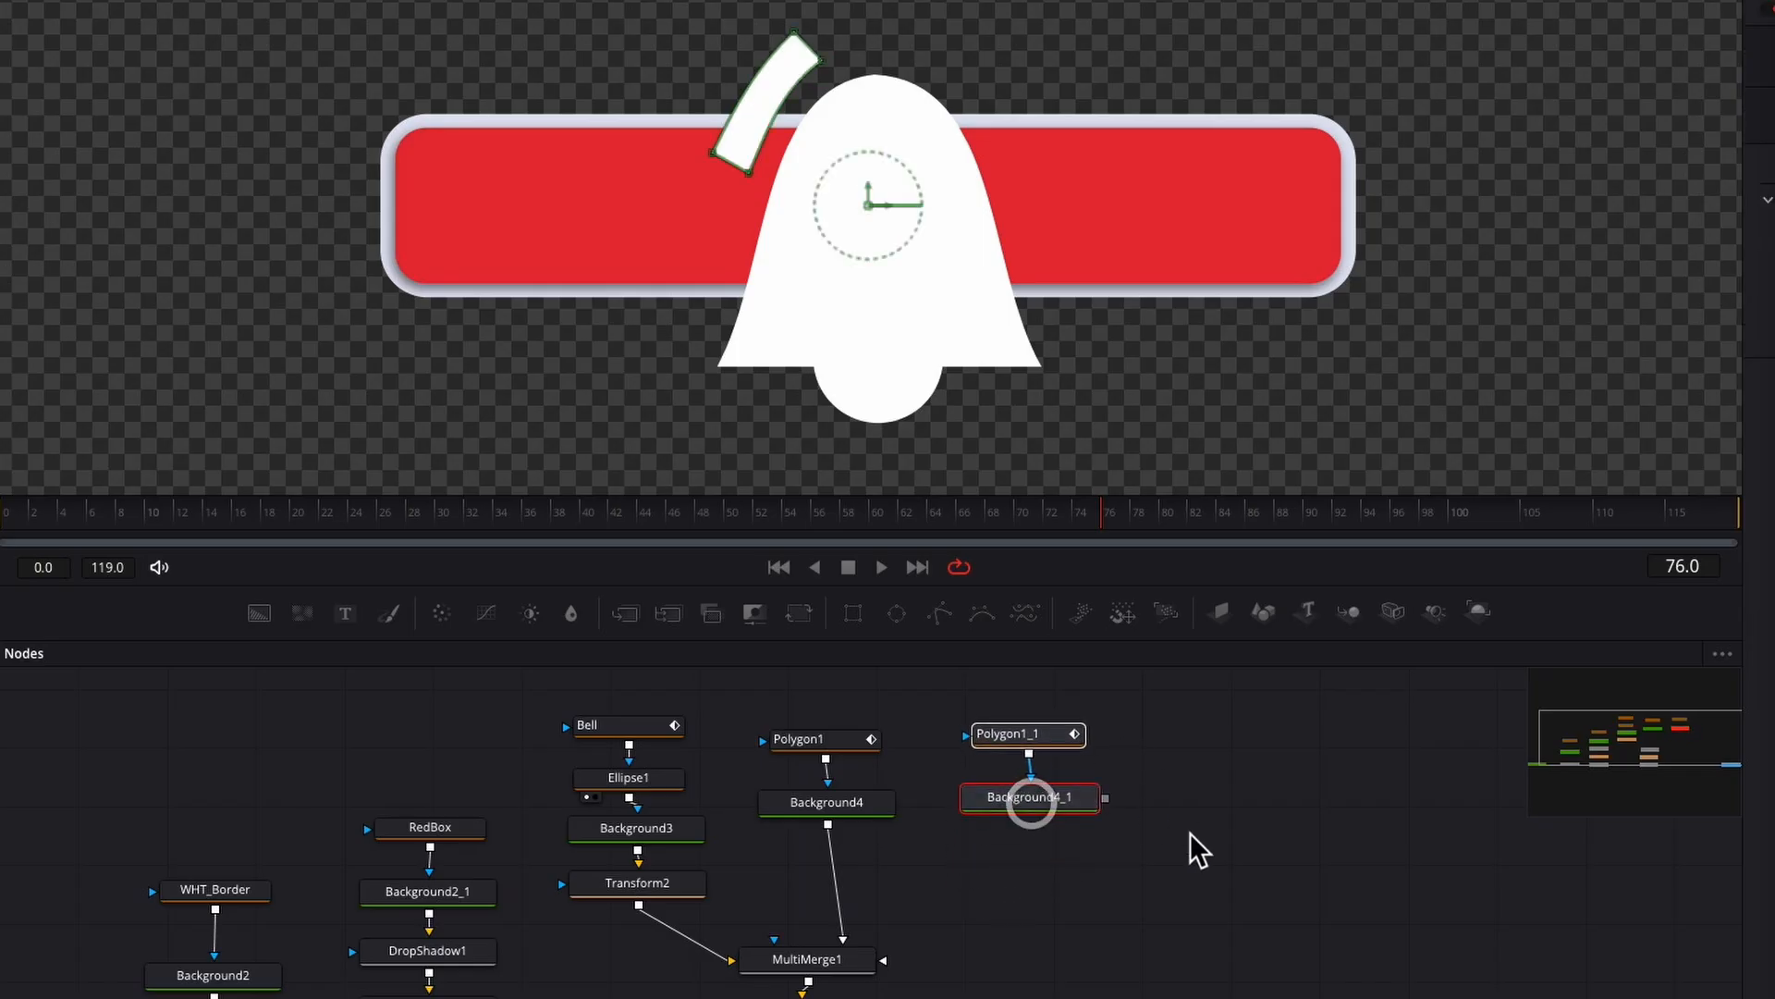
{"action": "key", "text": "shift+space"}
{"action": "type", "text": "tr"}
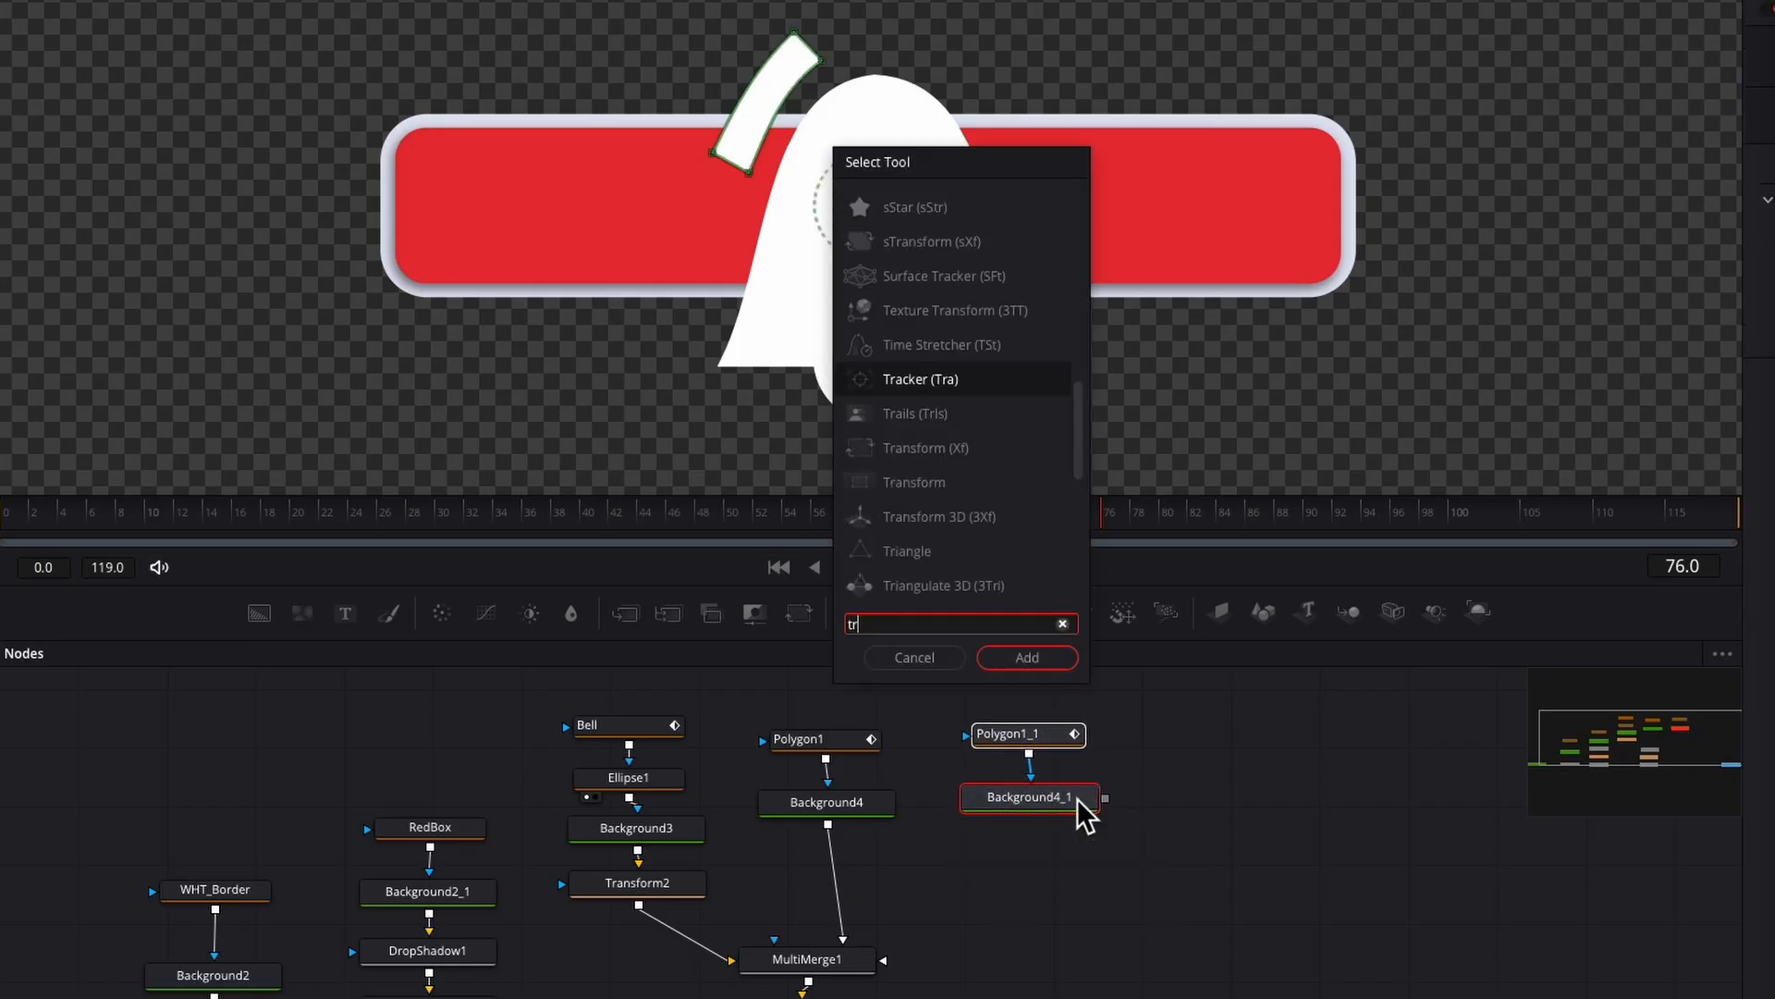
{"action": "type", "text": "ans"}
{"action": "key", "text": "Return"}
{"action": "left_click_drag", "start_coordinate": [1204, 788], "coordinate": [836, 959]}
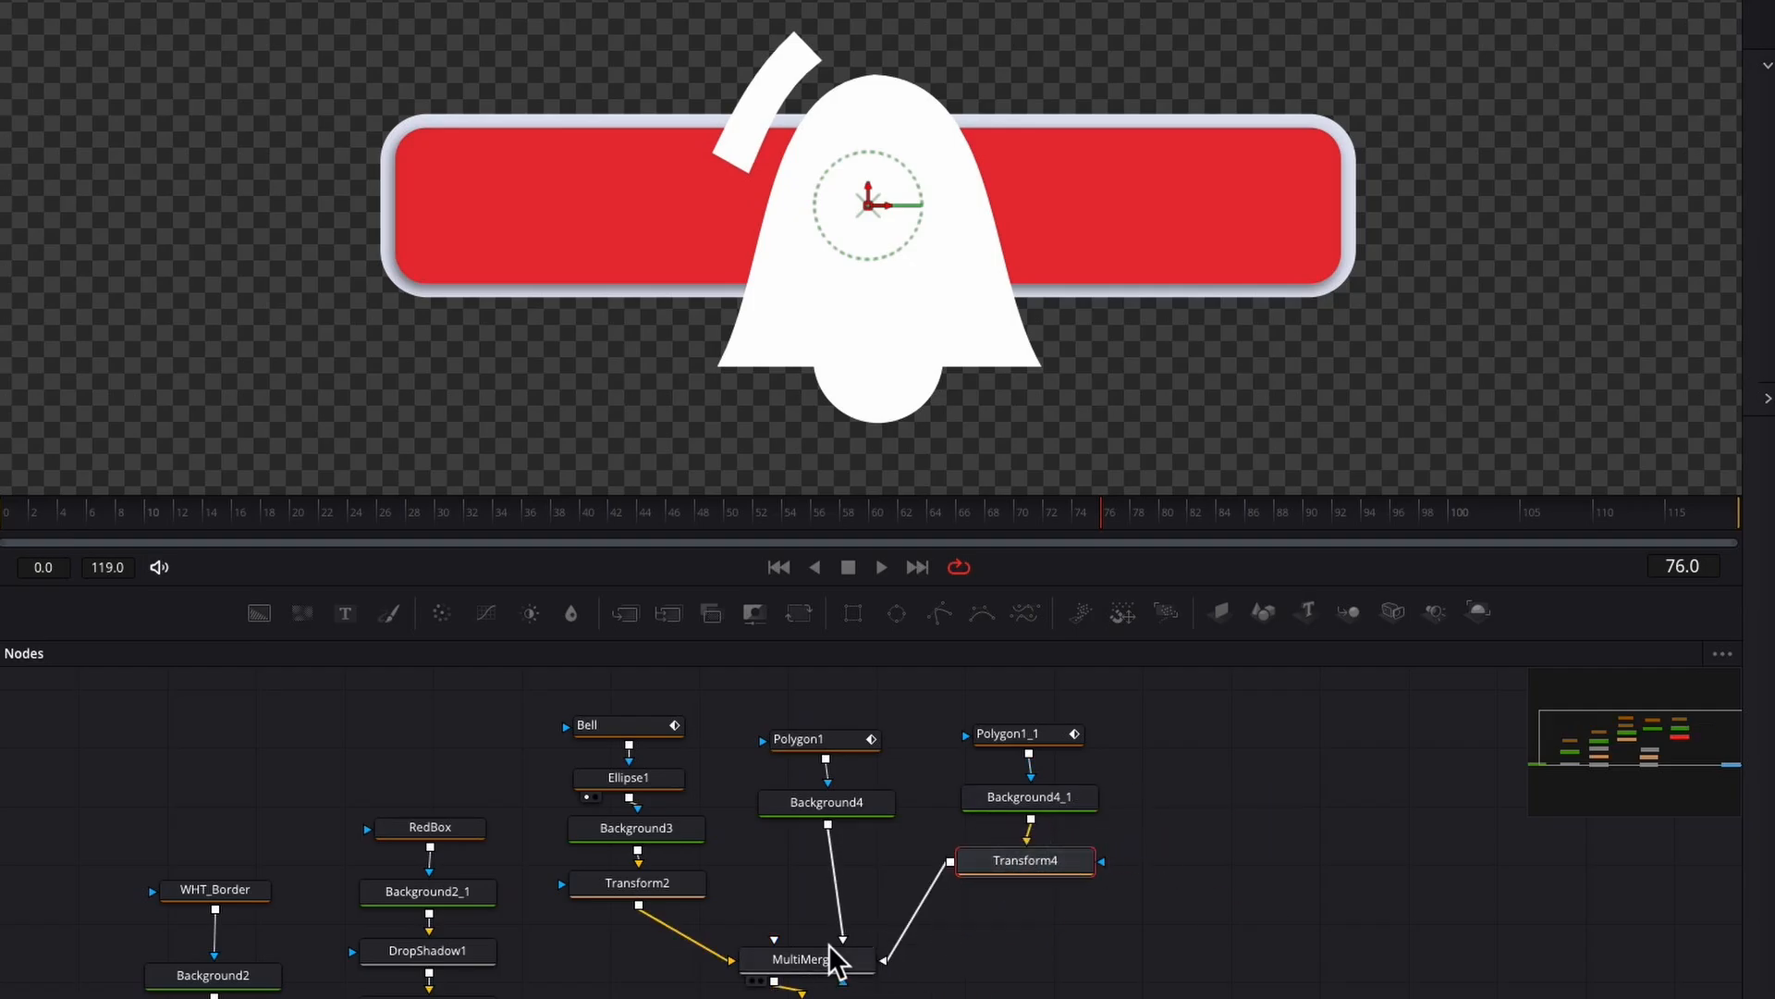
Step: Flip the copied ringing mark horizontally in Transform4 and set its Center X to 0.509
{"action": "left_click", "coordinate": [1051, 862]}
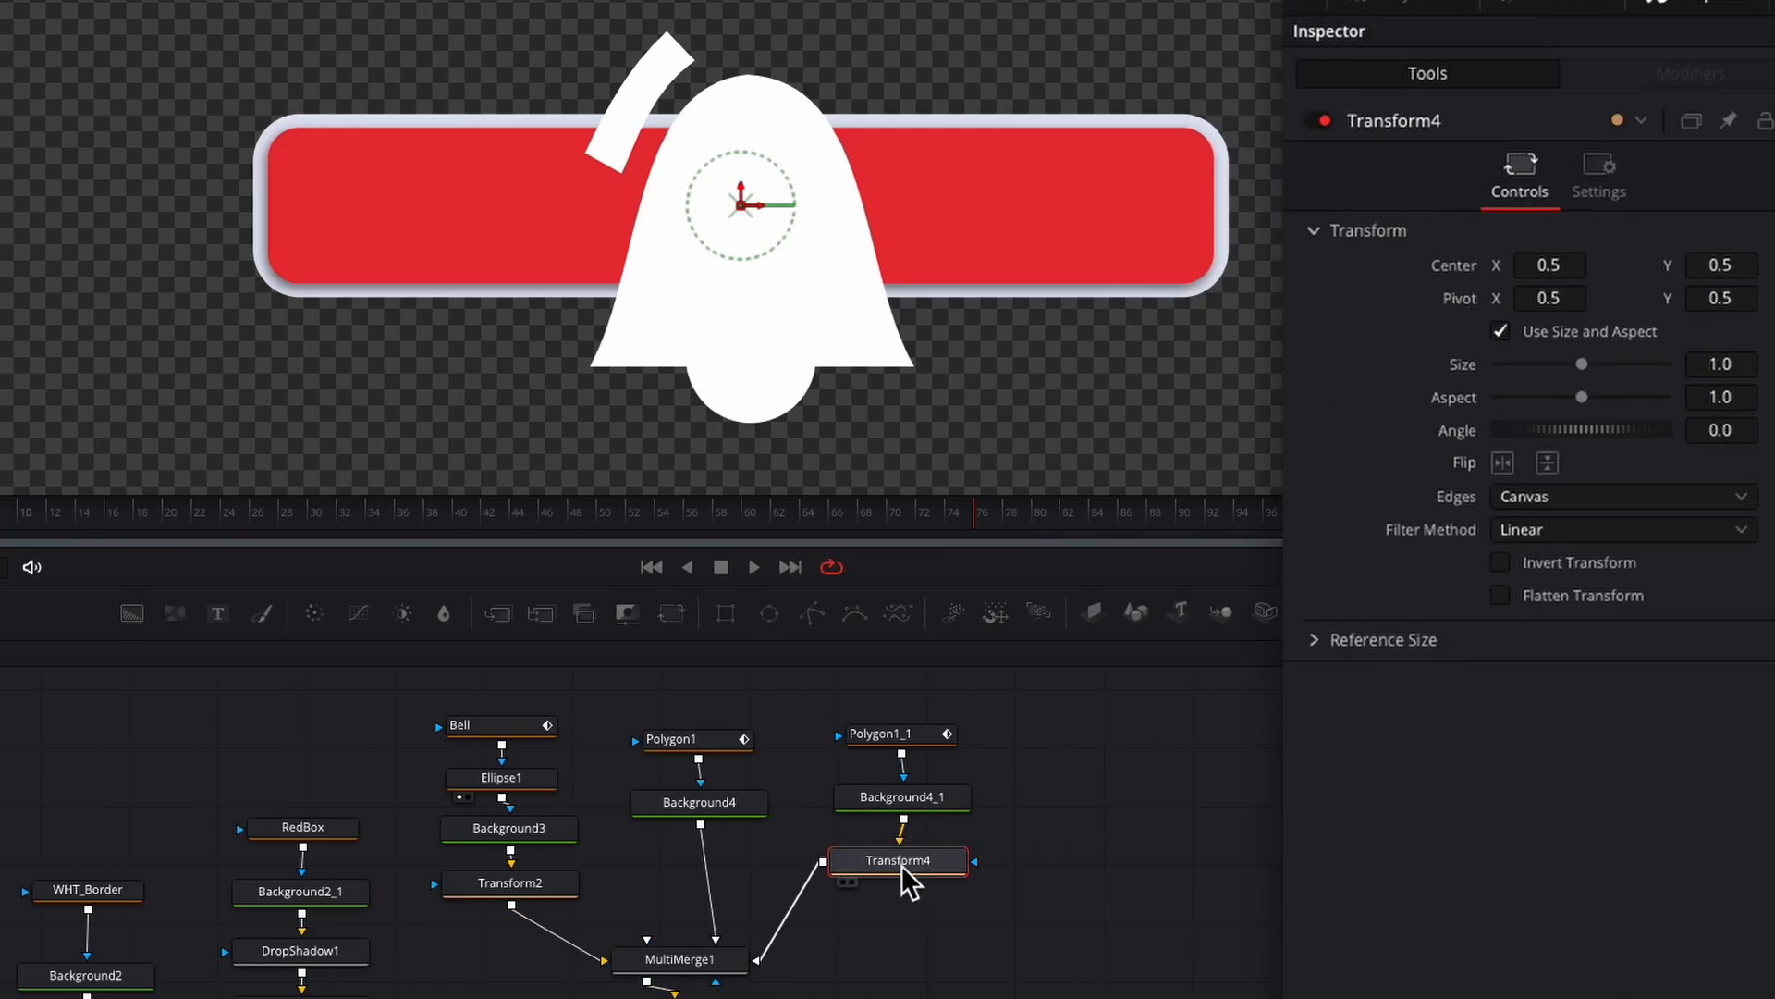
{"action": "left_click", "coordinate": [1503, 462]}
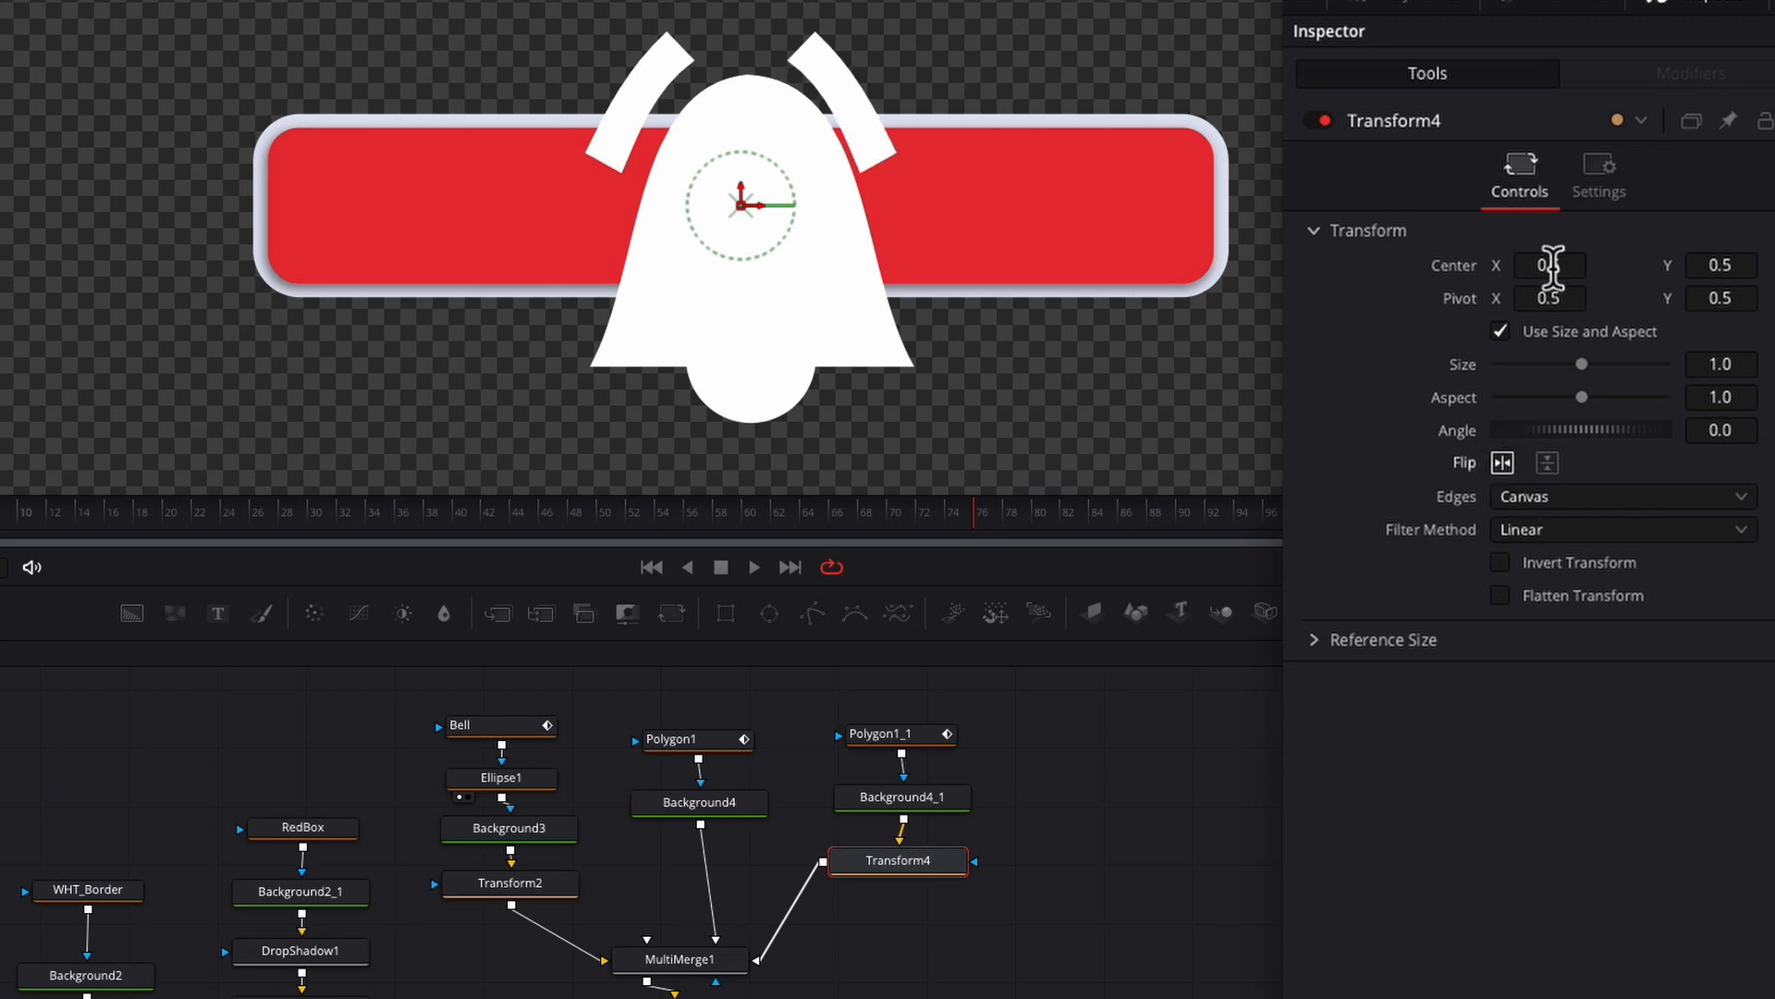
{"action": "left_click_drag", "start_coordinate": [1548, 265], "coordinate": [1558, 266]}
Step: Scale the complete bell to 0.25 in Transform3 and move it to the right end of the red box, at about X 0.685, Y 0.503
{"action": "scroll", "coordinate": [740, 851], "scroll_direction": "down", "scroll_amount": 4}
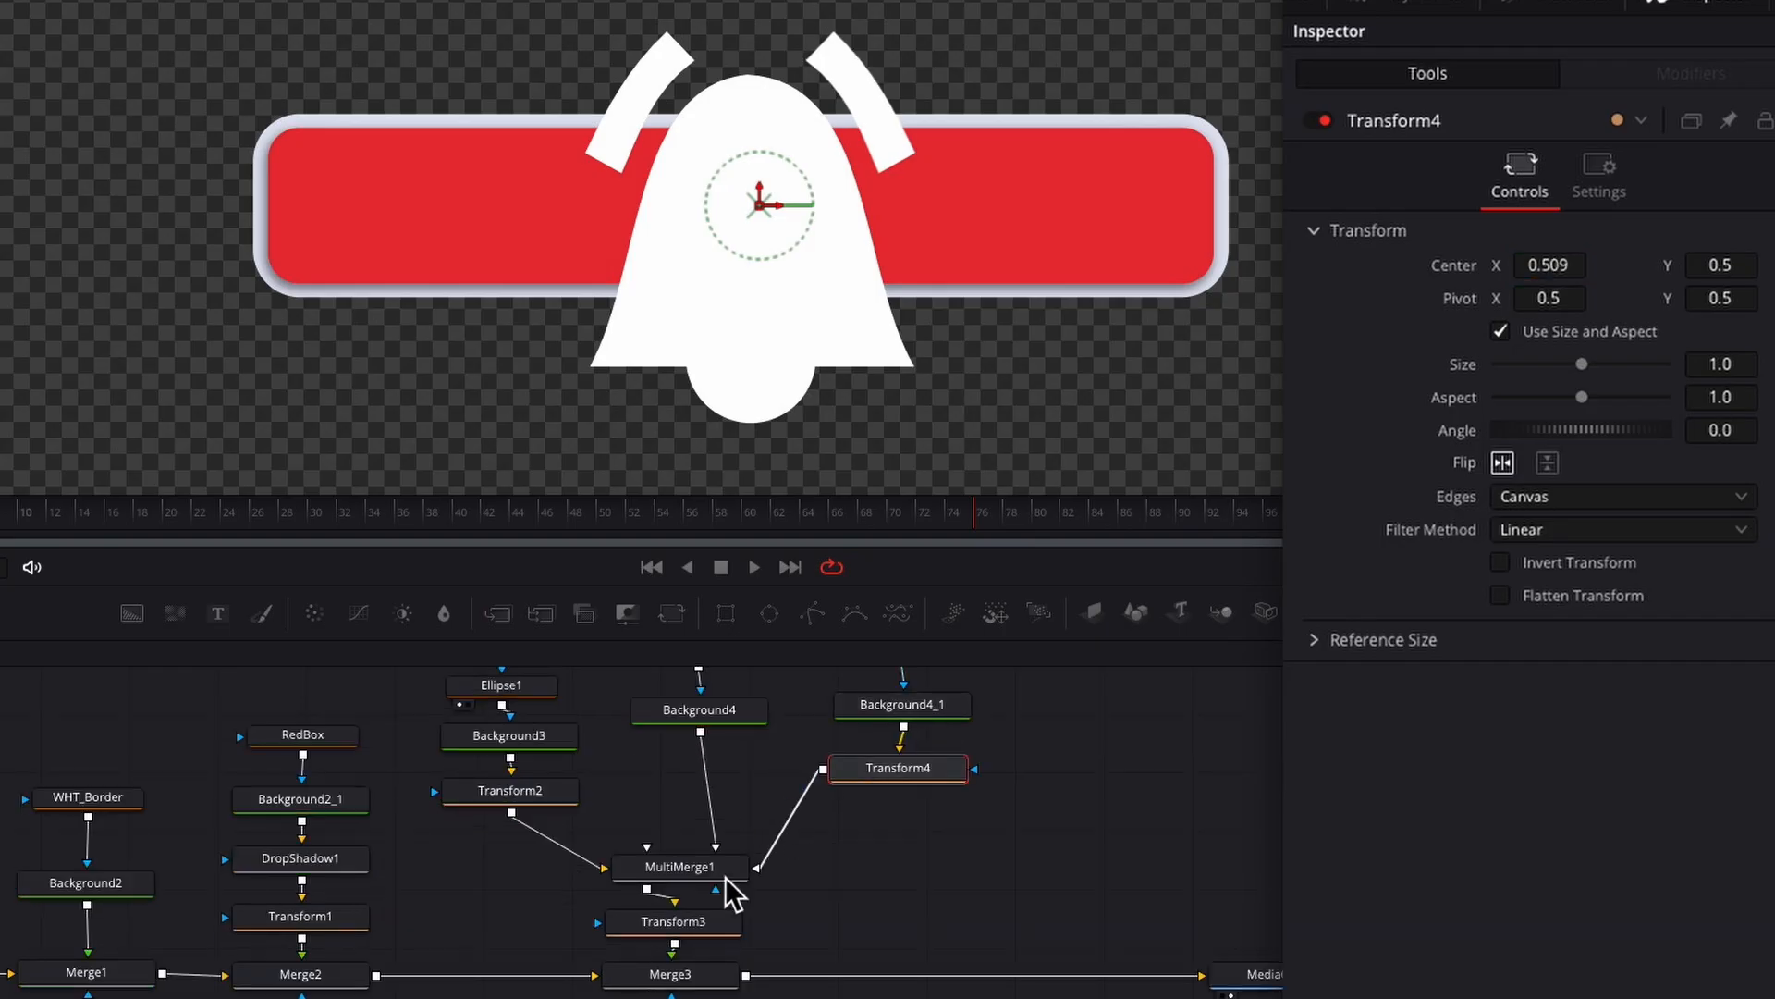
{"action": "left_click", "coordinate": [680, 923]}
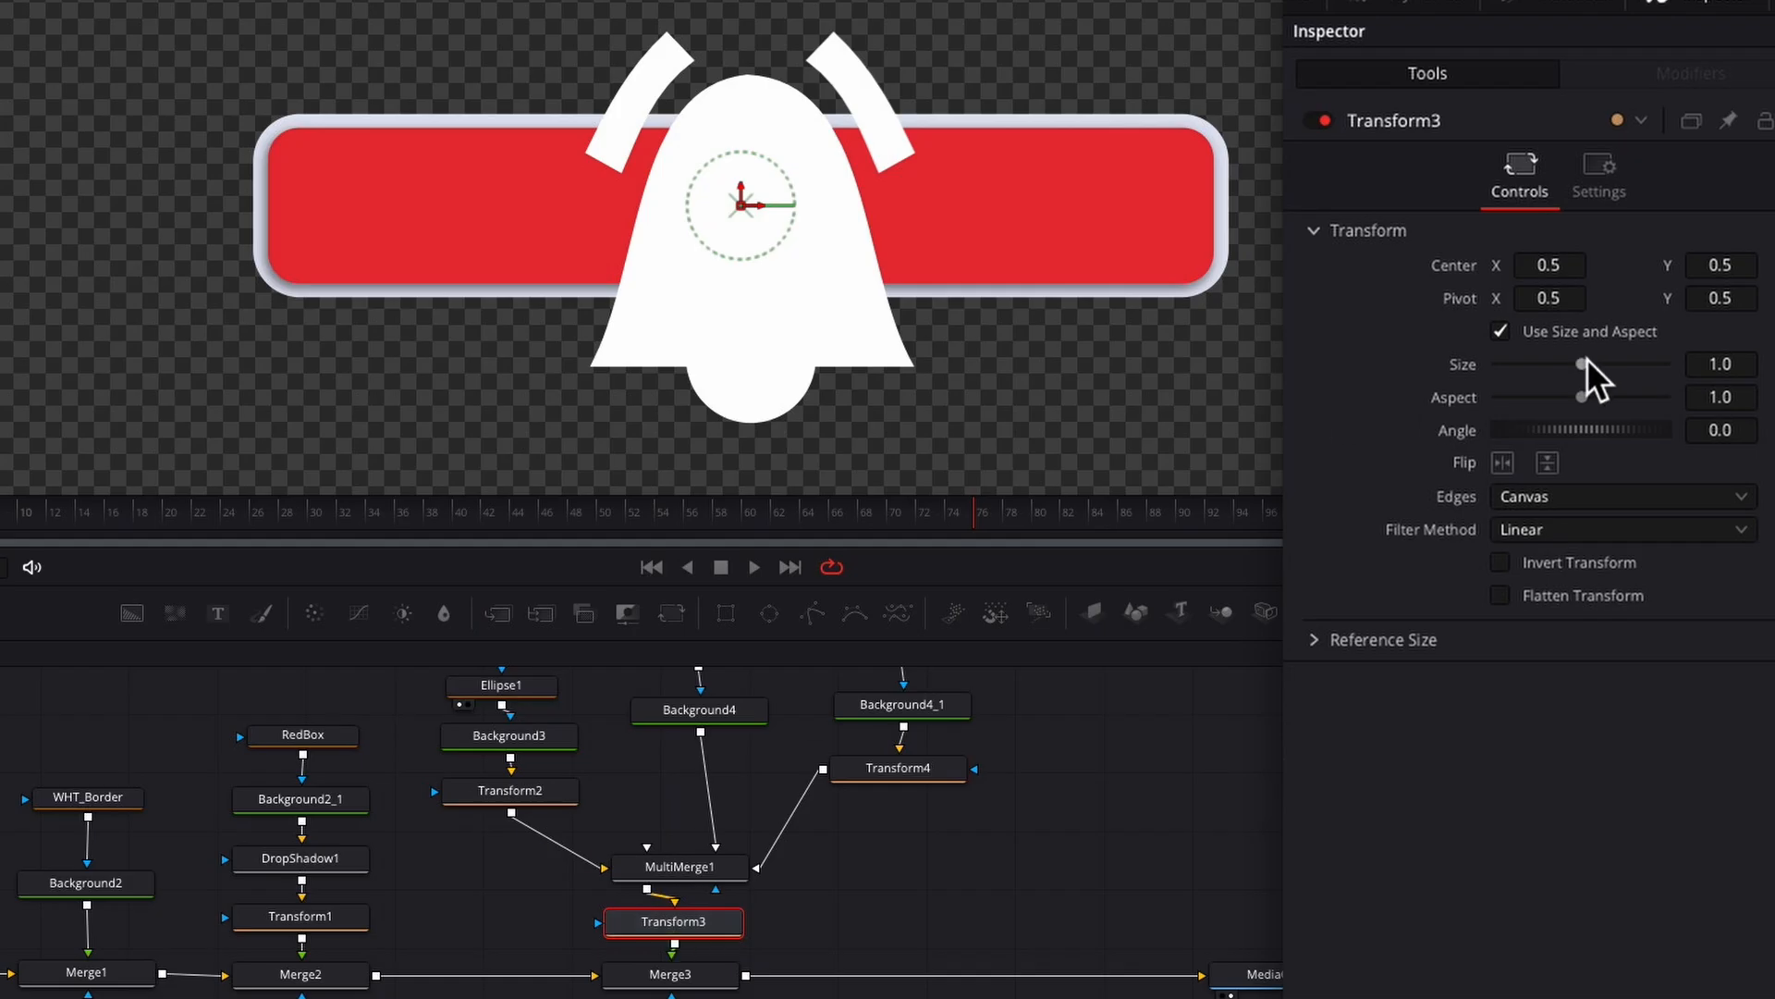
{"action": "left_click_drag", "start_coordinate": [1583, 362], "coordinate": [1523, 366]}
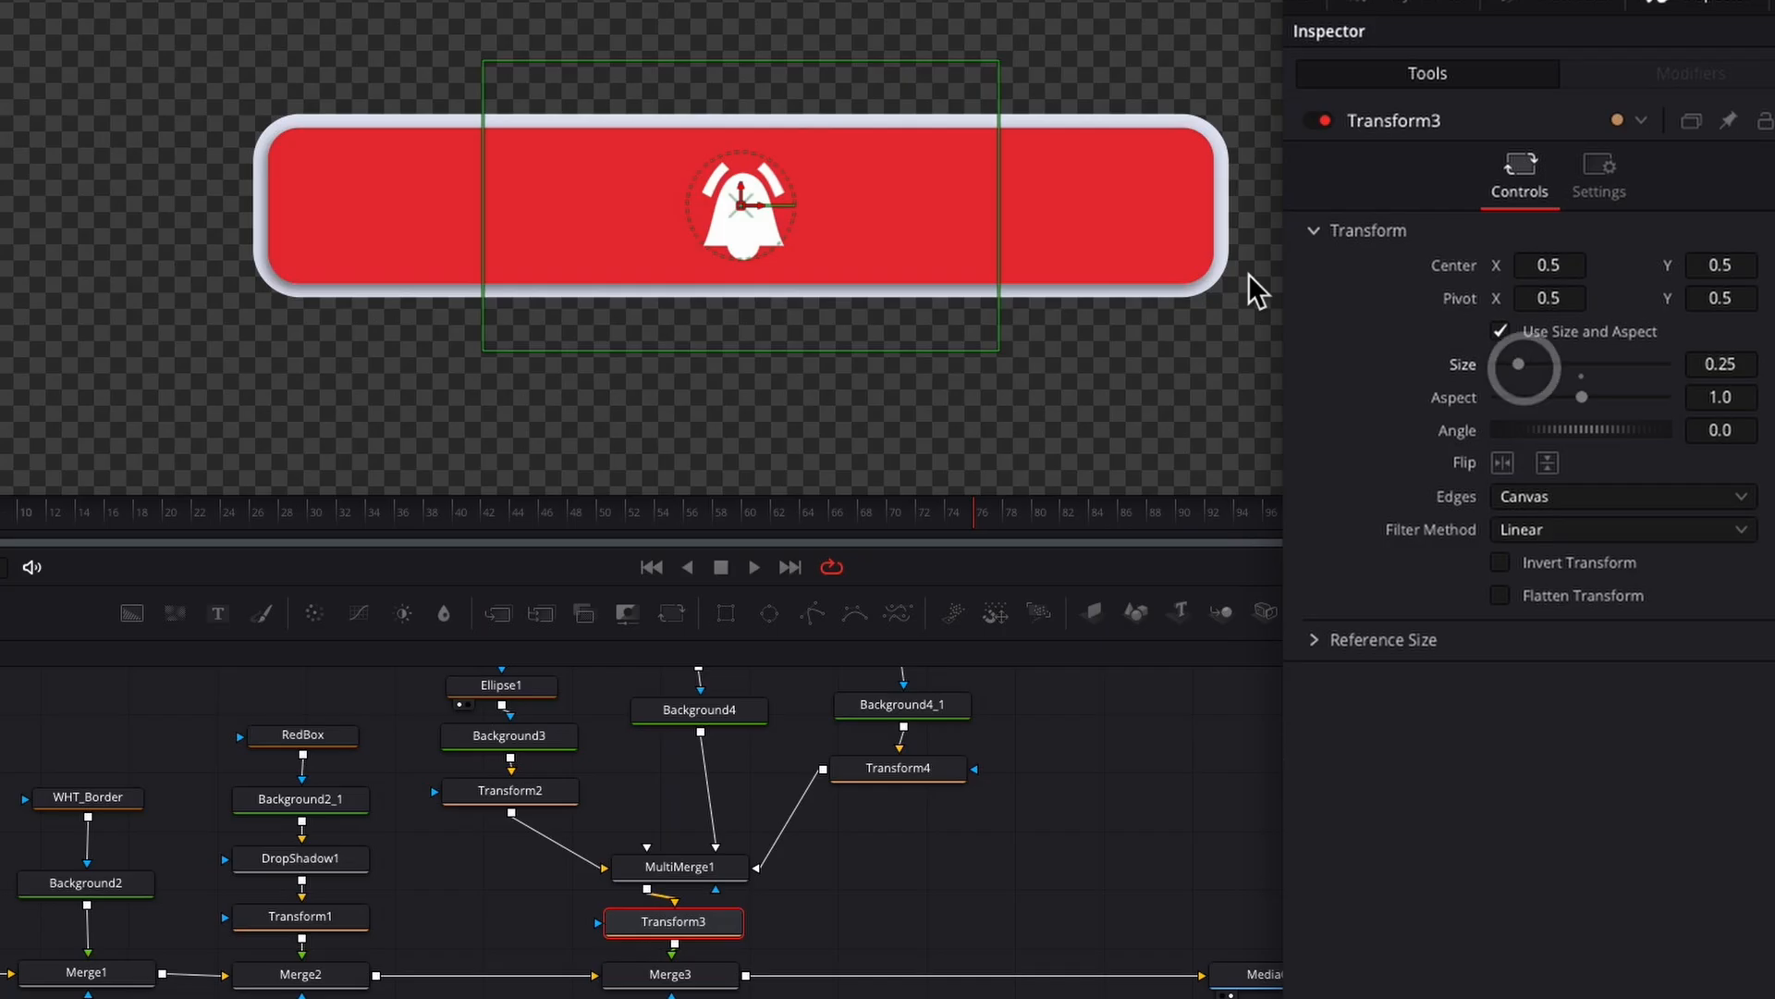
{"action": "left_click_drag", "start_coordinate": [741, 202], "coordinate": [1124, 200]}
Step: Move MediaOut1 farther along the node chain and place a copy of RedBox, Background2_1 and DropShadow1 in the freed space
{"action": "scroll", "coordinate": [1000, 858], "scroll_direction": "right", "scroll_amount": 3}
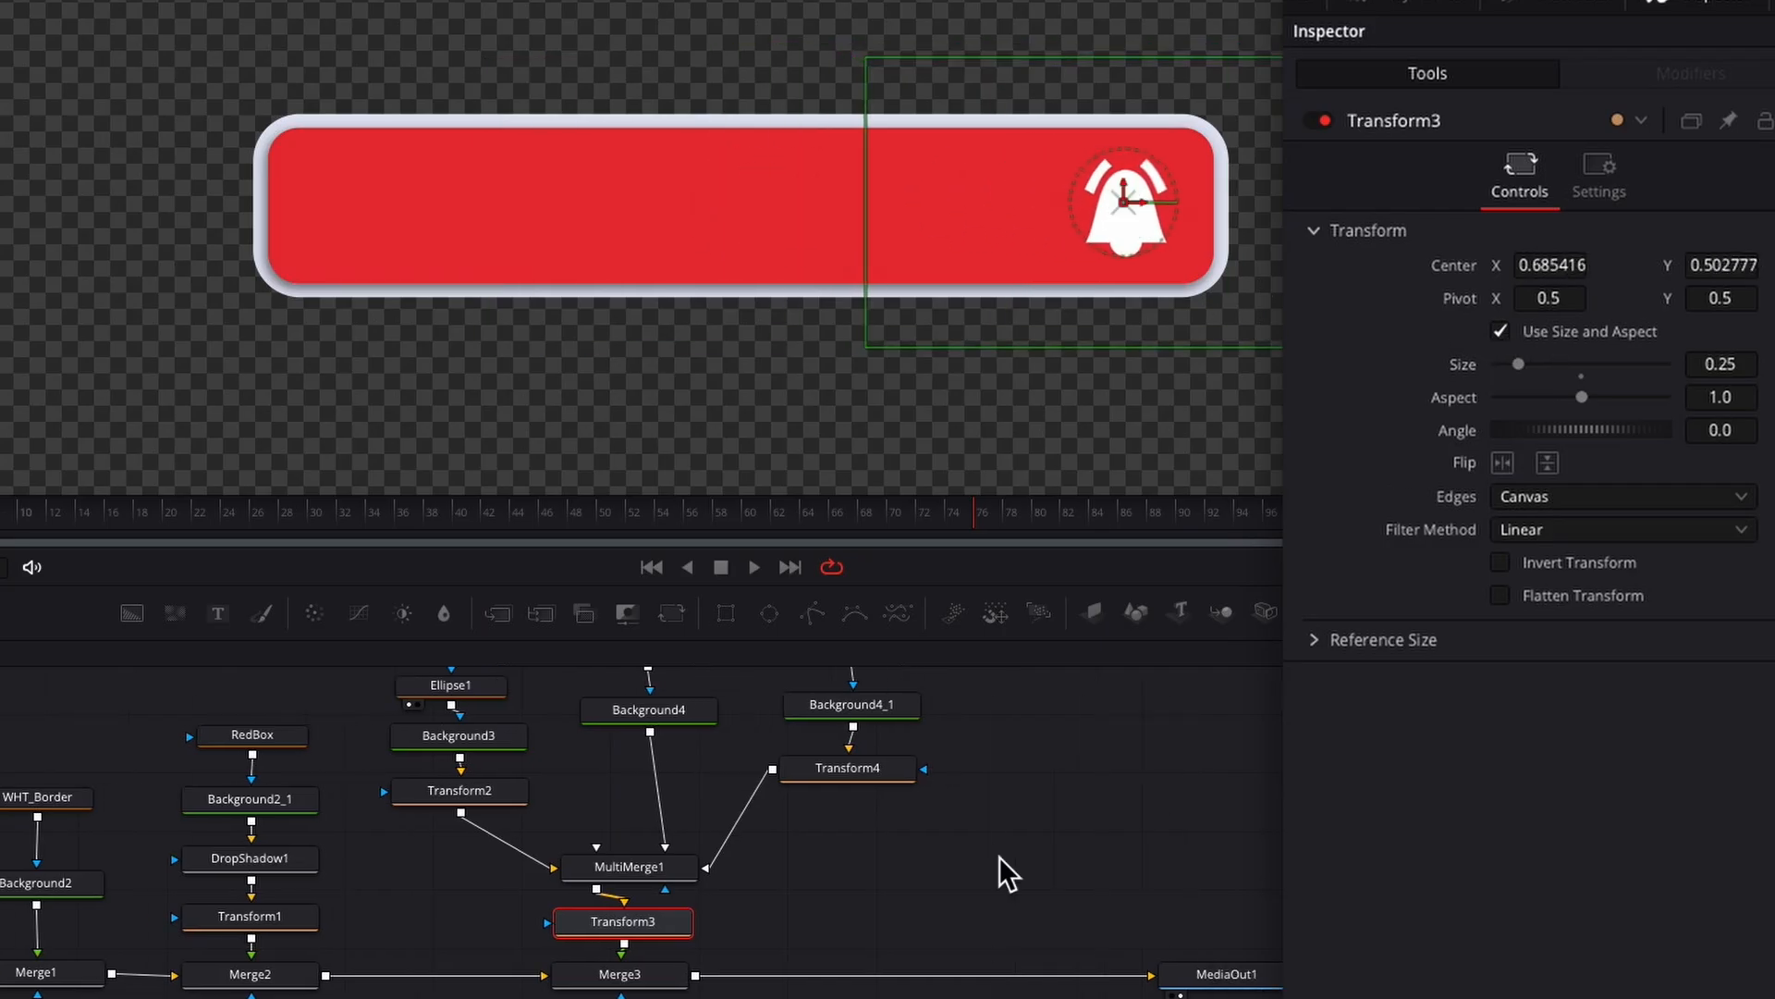
{"action": "left_click_drag", "start_coordinate": [987, 978], "coordinate": [1479, 967]}
{"action": "scroll", "coordinate": [505, 908], "scroll_direction": "left", "scroll_amount": 3}
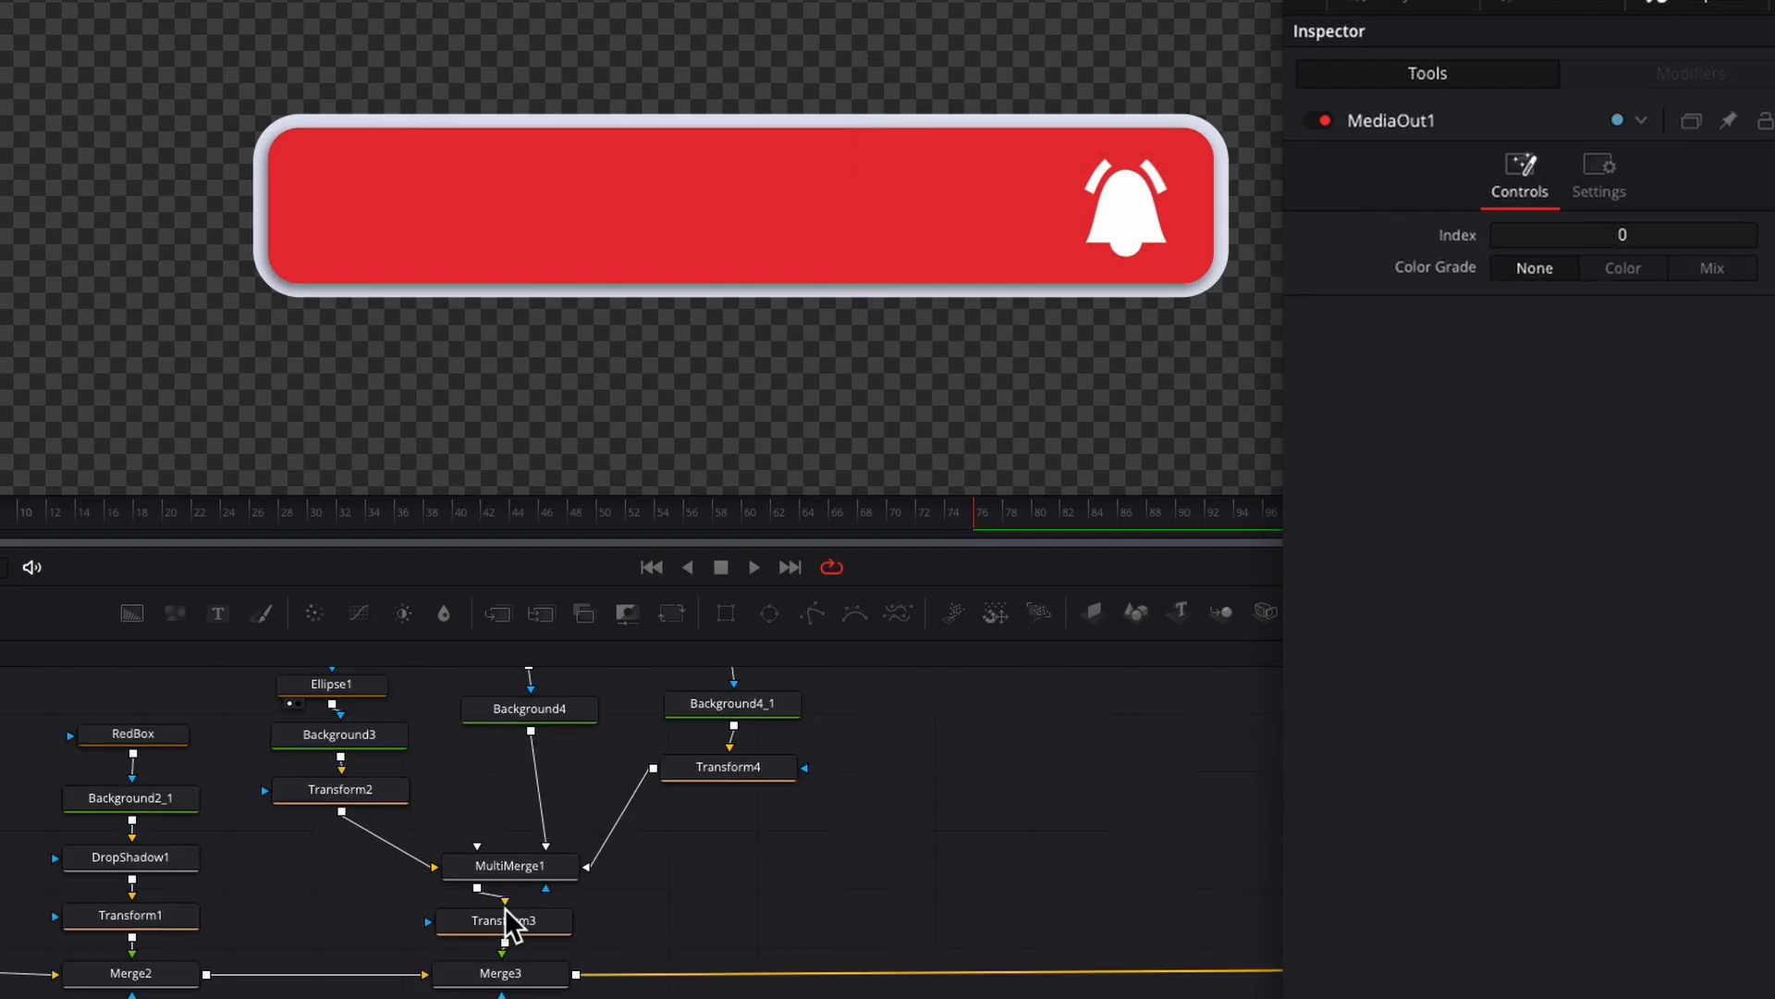
{"action": "left_click_drag", "start_coordinate": [93, 696], "coordinate": [248, 856]}
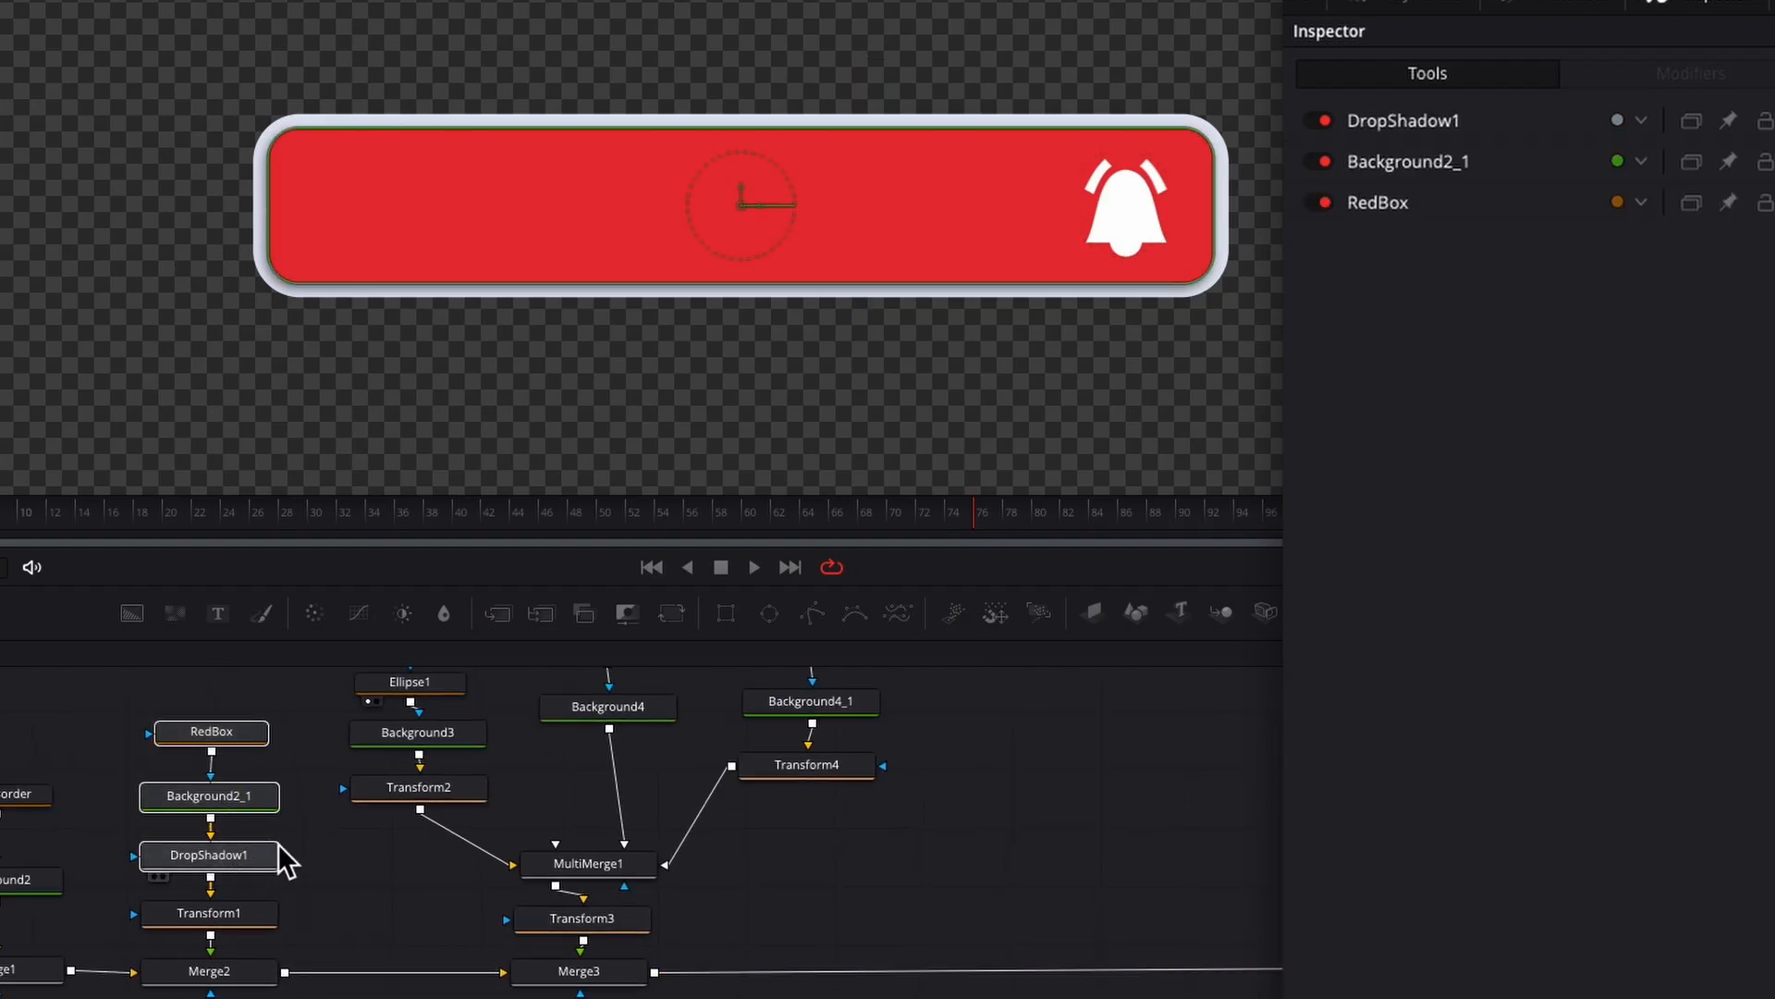
{"action": "key", "text": "ctrl+c"}
{"action": "key", "text": "ctrl+v"}
{"action": "left_click_drag", "start_coordinate": [1026, 842], "coordinate": [1103, 719]}
Step: Rename the copied RedBox_1 node to Cover_box
{"action": "left_click", "coordinate": [1102, 712]}
{"action": "scroll", "coordinate": [1105, 717], "scroll_direction": "up", "scroll_amount": 1}
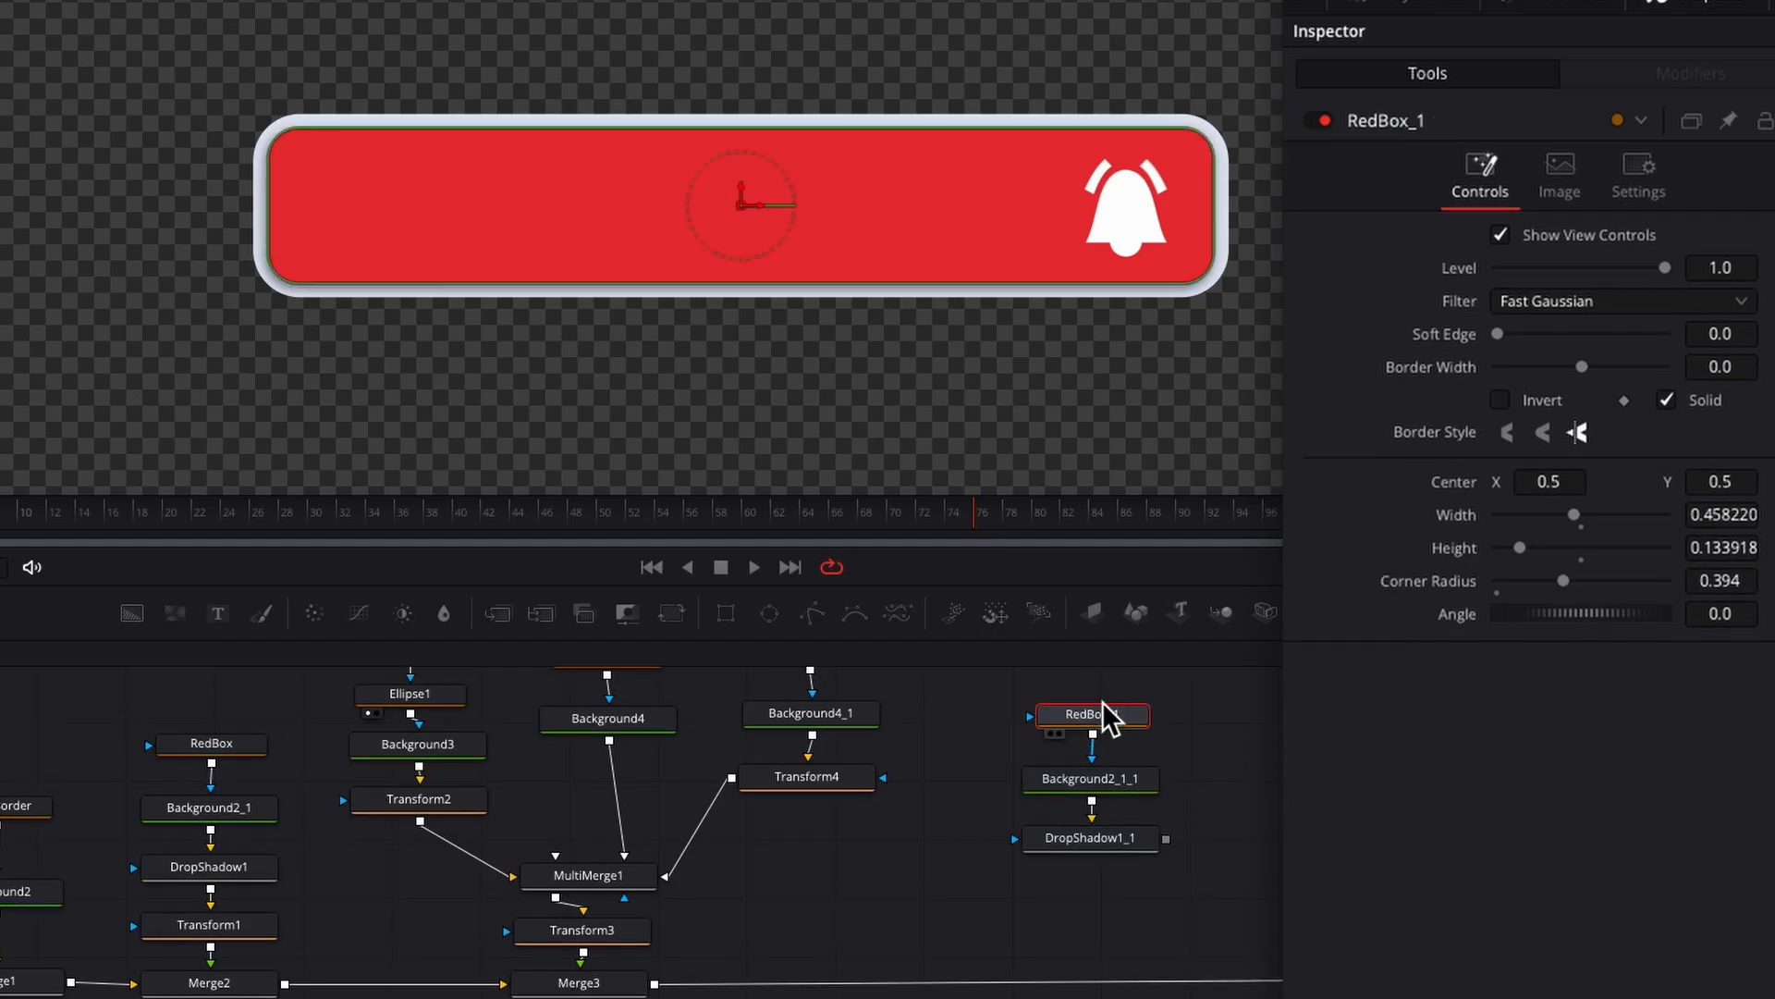
{"action": "key", "text": "F2"}
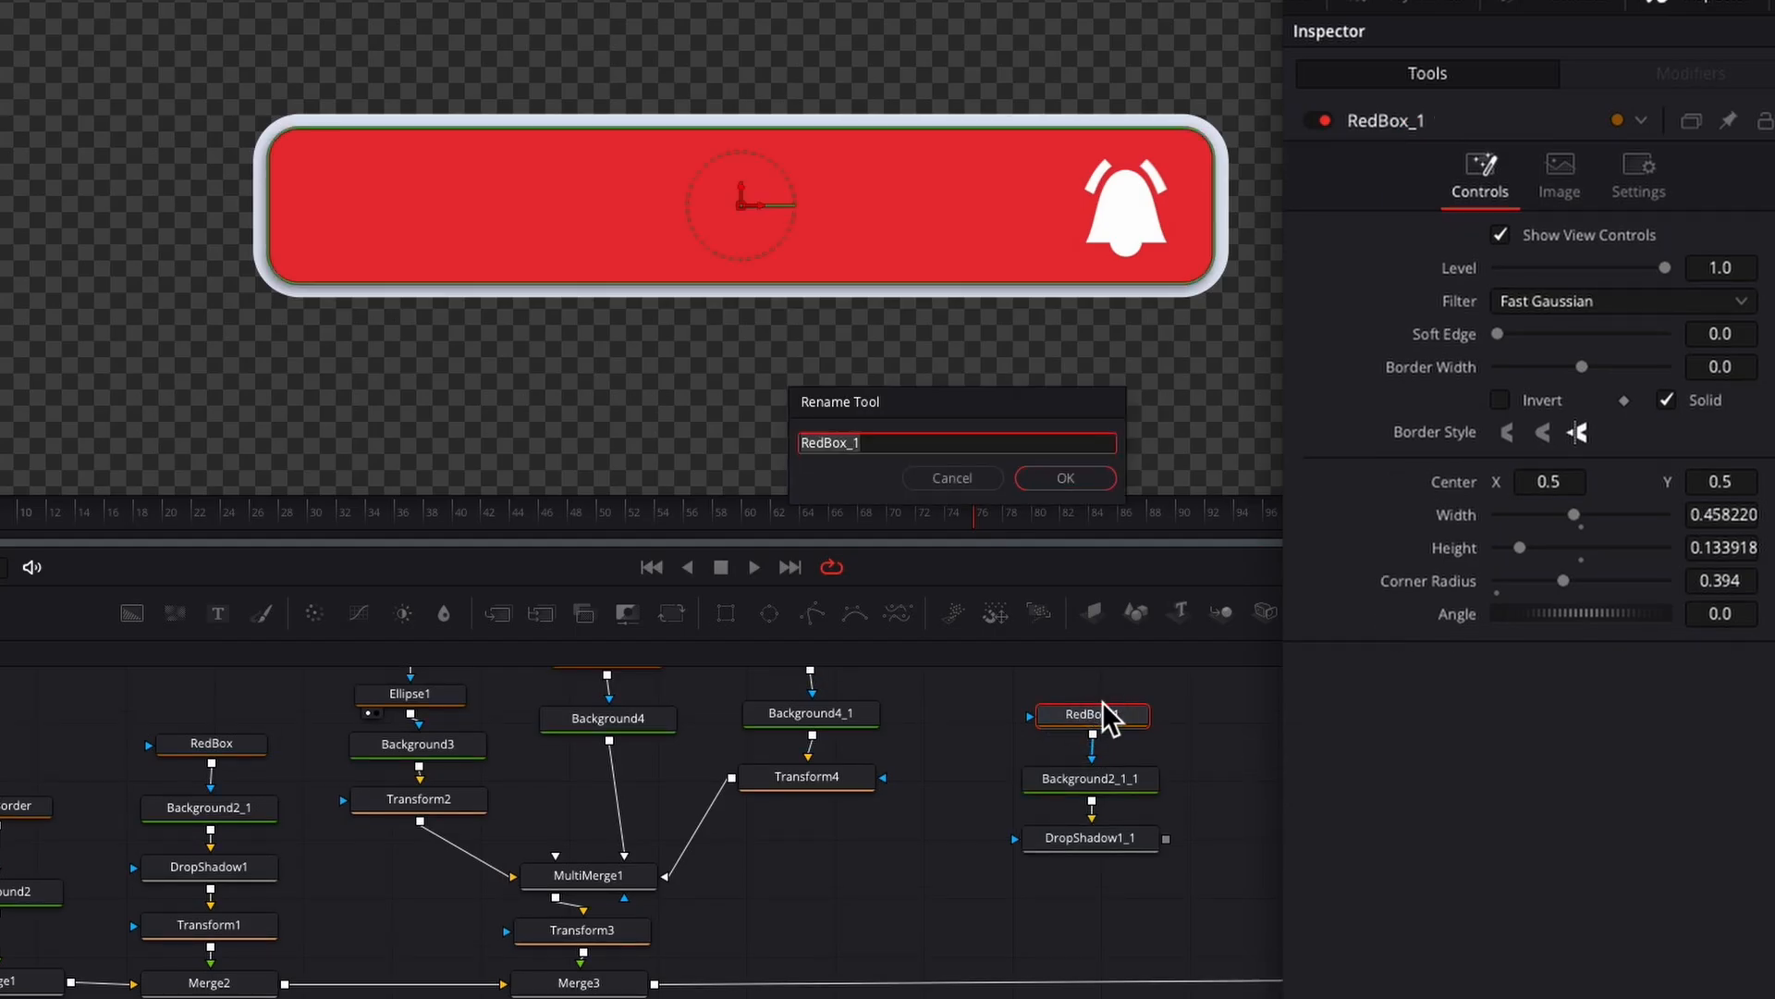
{"action": "type", "text": "Cover_box"}
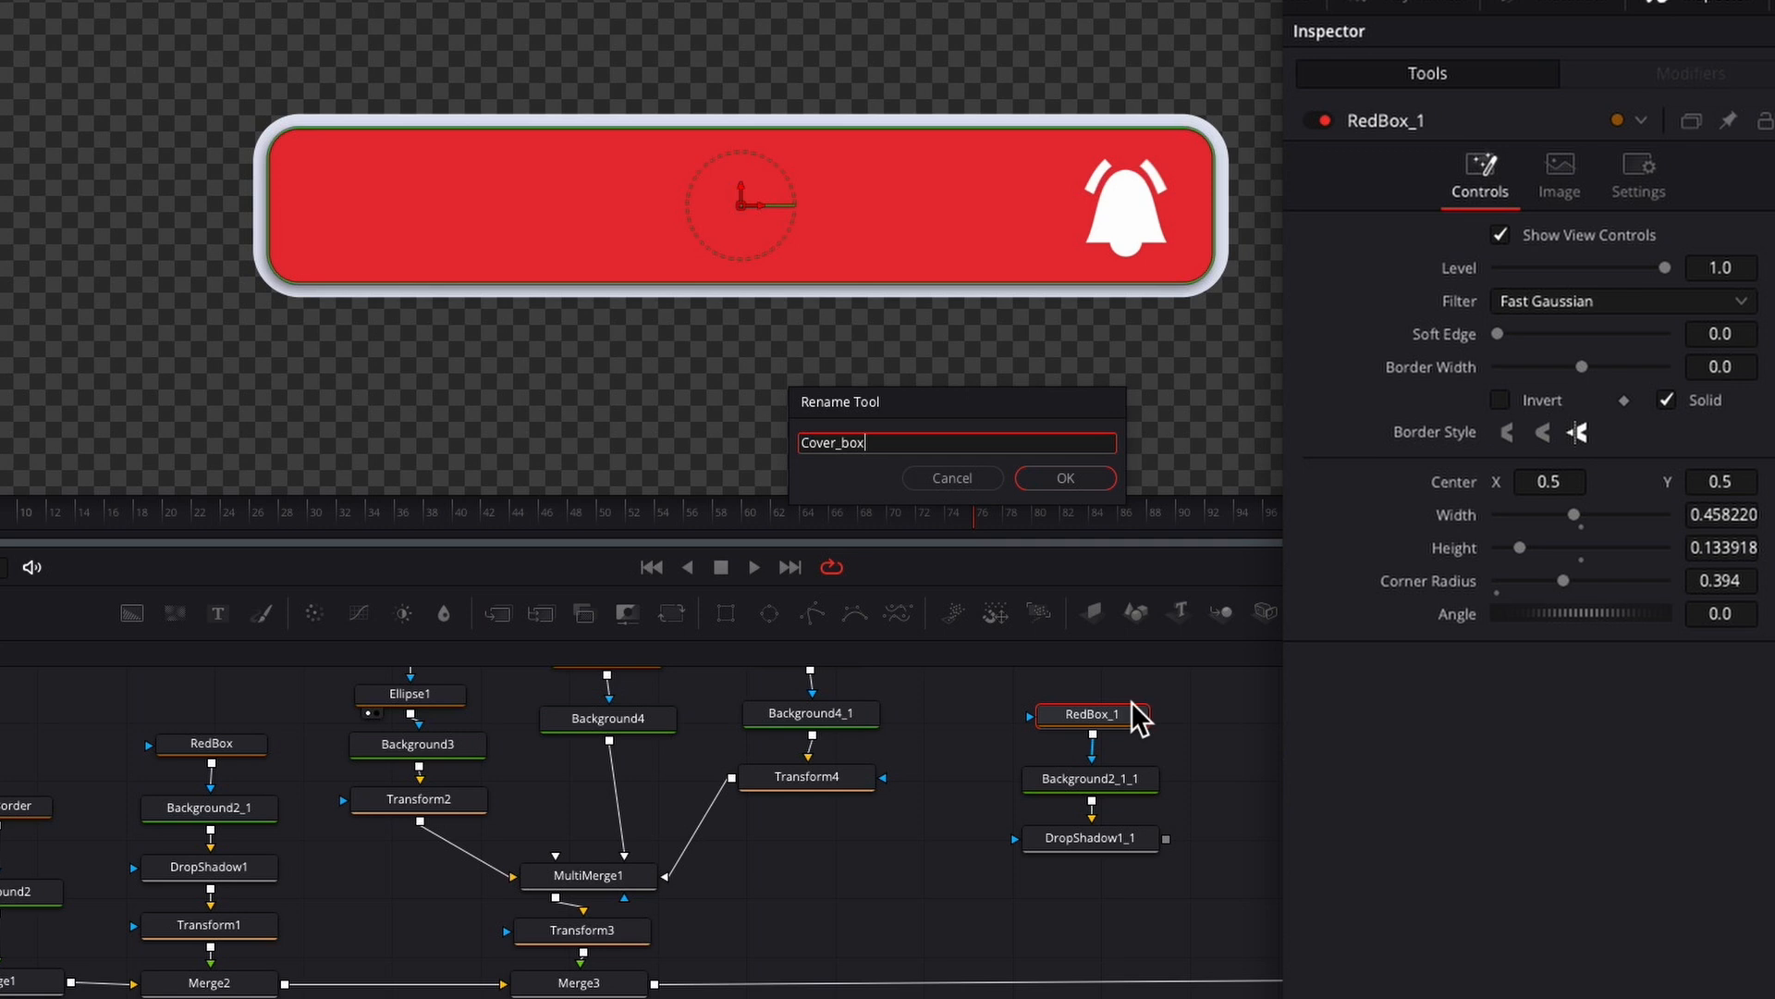
{"action": "key", "text": "Return"}
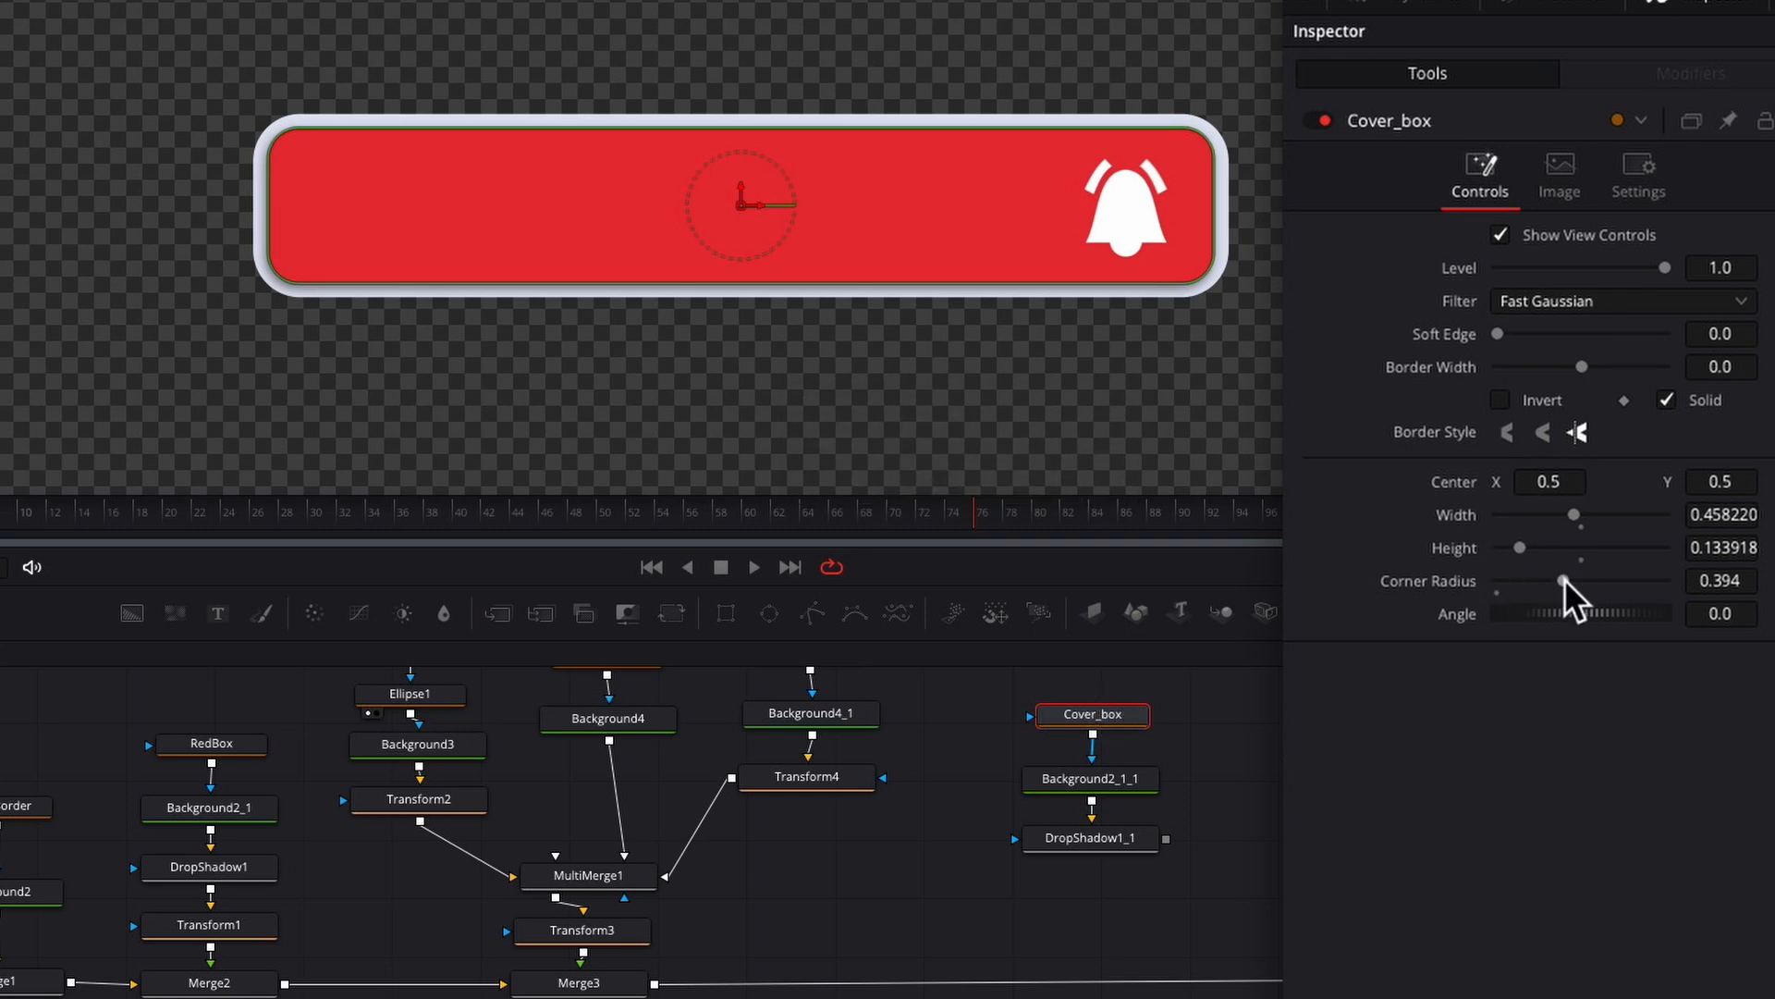
Step: Set Cover_box's corner radius to 0.0 and width to about 0.297, and merge DropShadow1_1 over Merge3's output
{"action": "left_click_drag", "start_coordinate": [1564, 578], "coordinate": [1479, 603]}
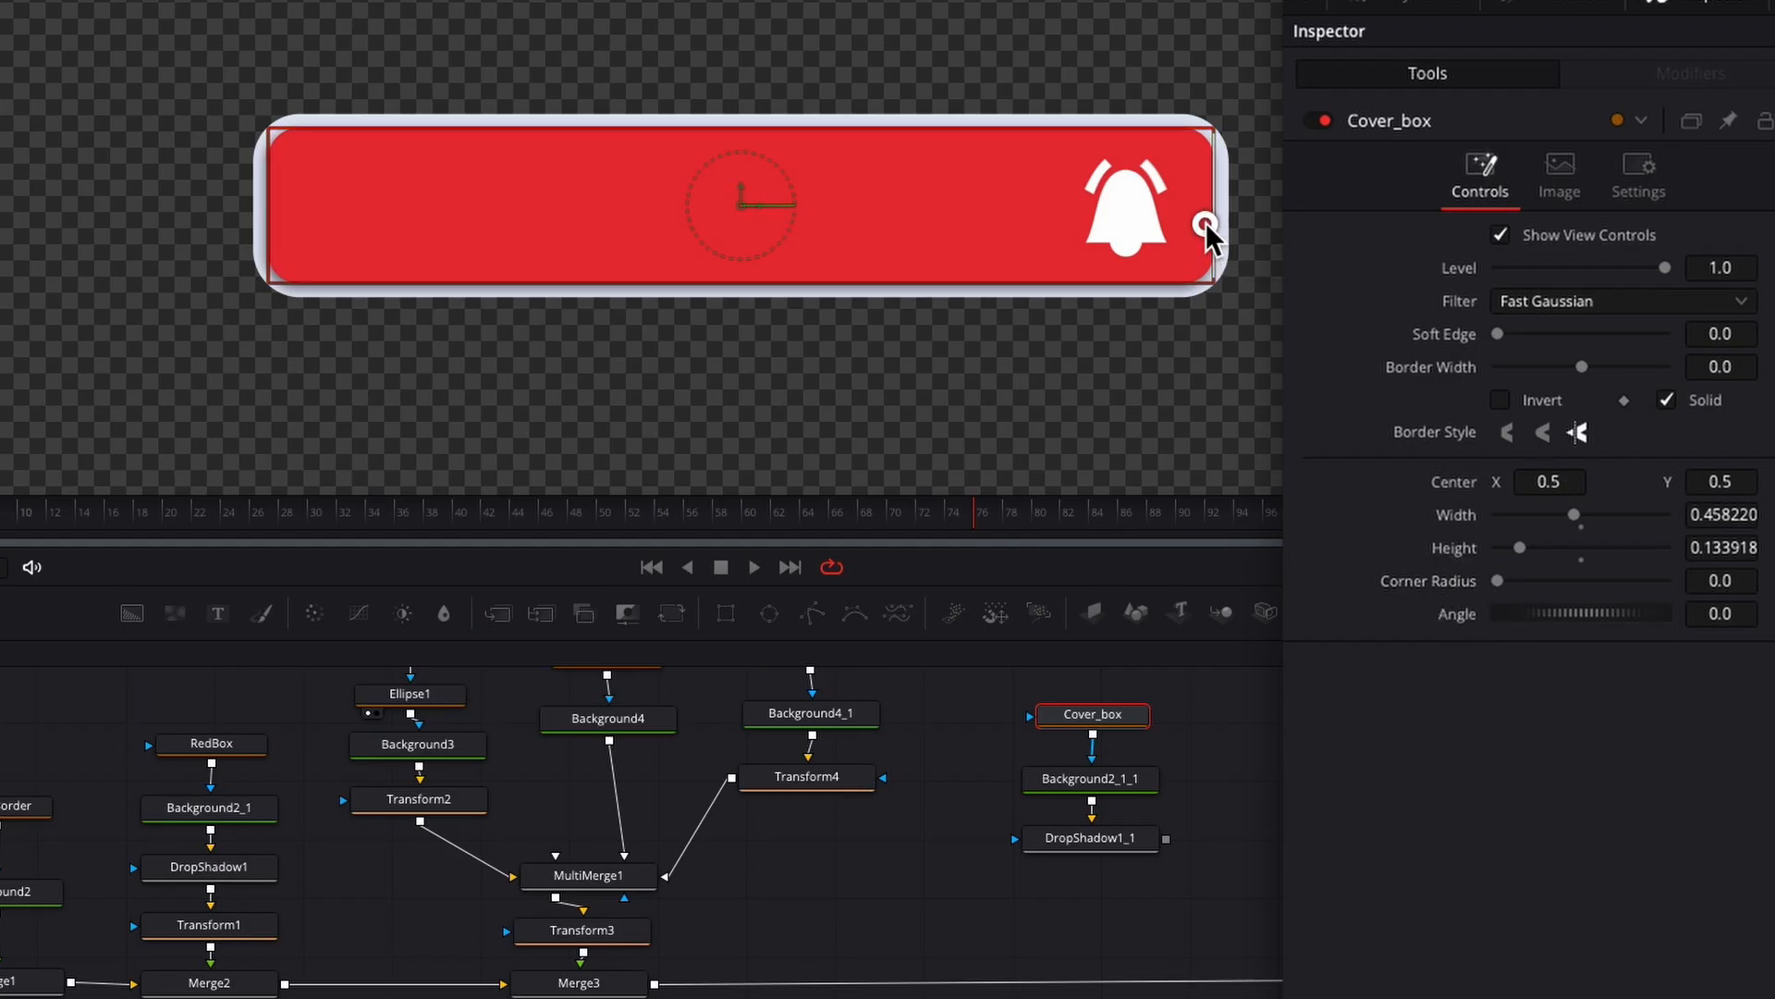
{"action": "left_click_drag", "start_coordinate": [1205, 222], "coordinate": [1047, 230]}
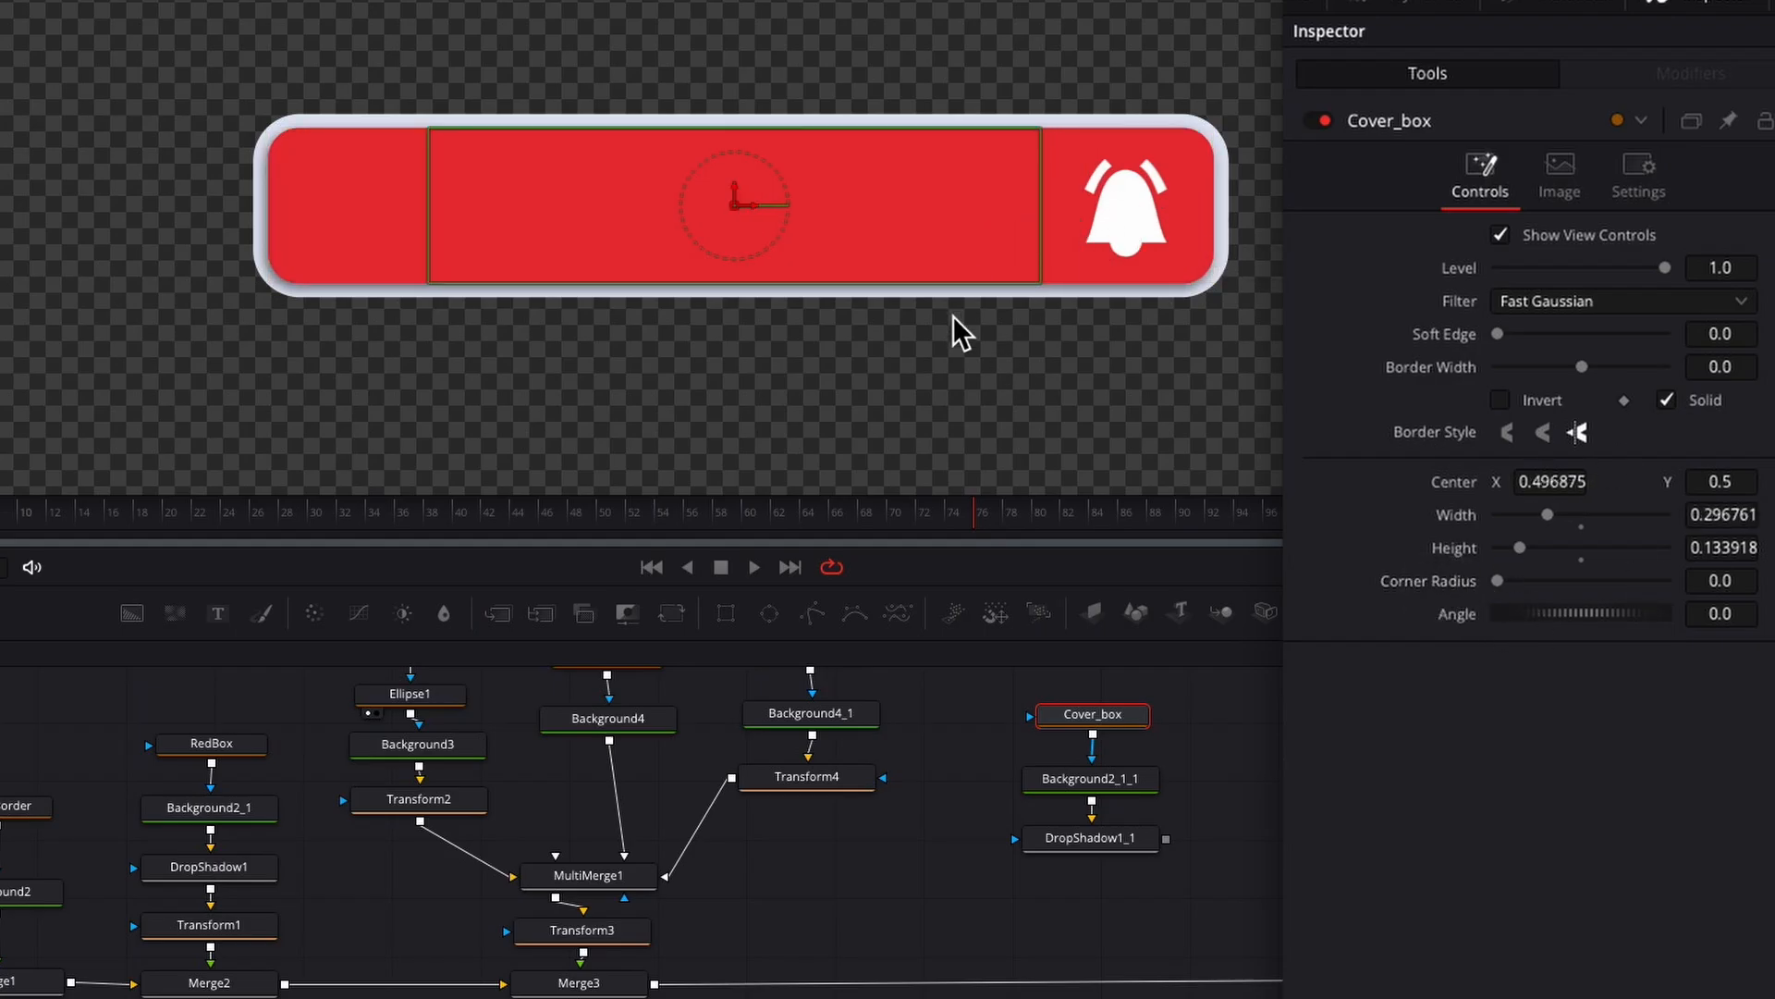
{"action": "left_click", "coordinate": [1117, 842]}
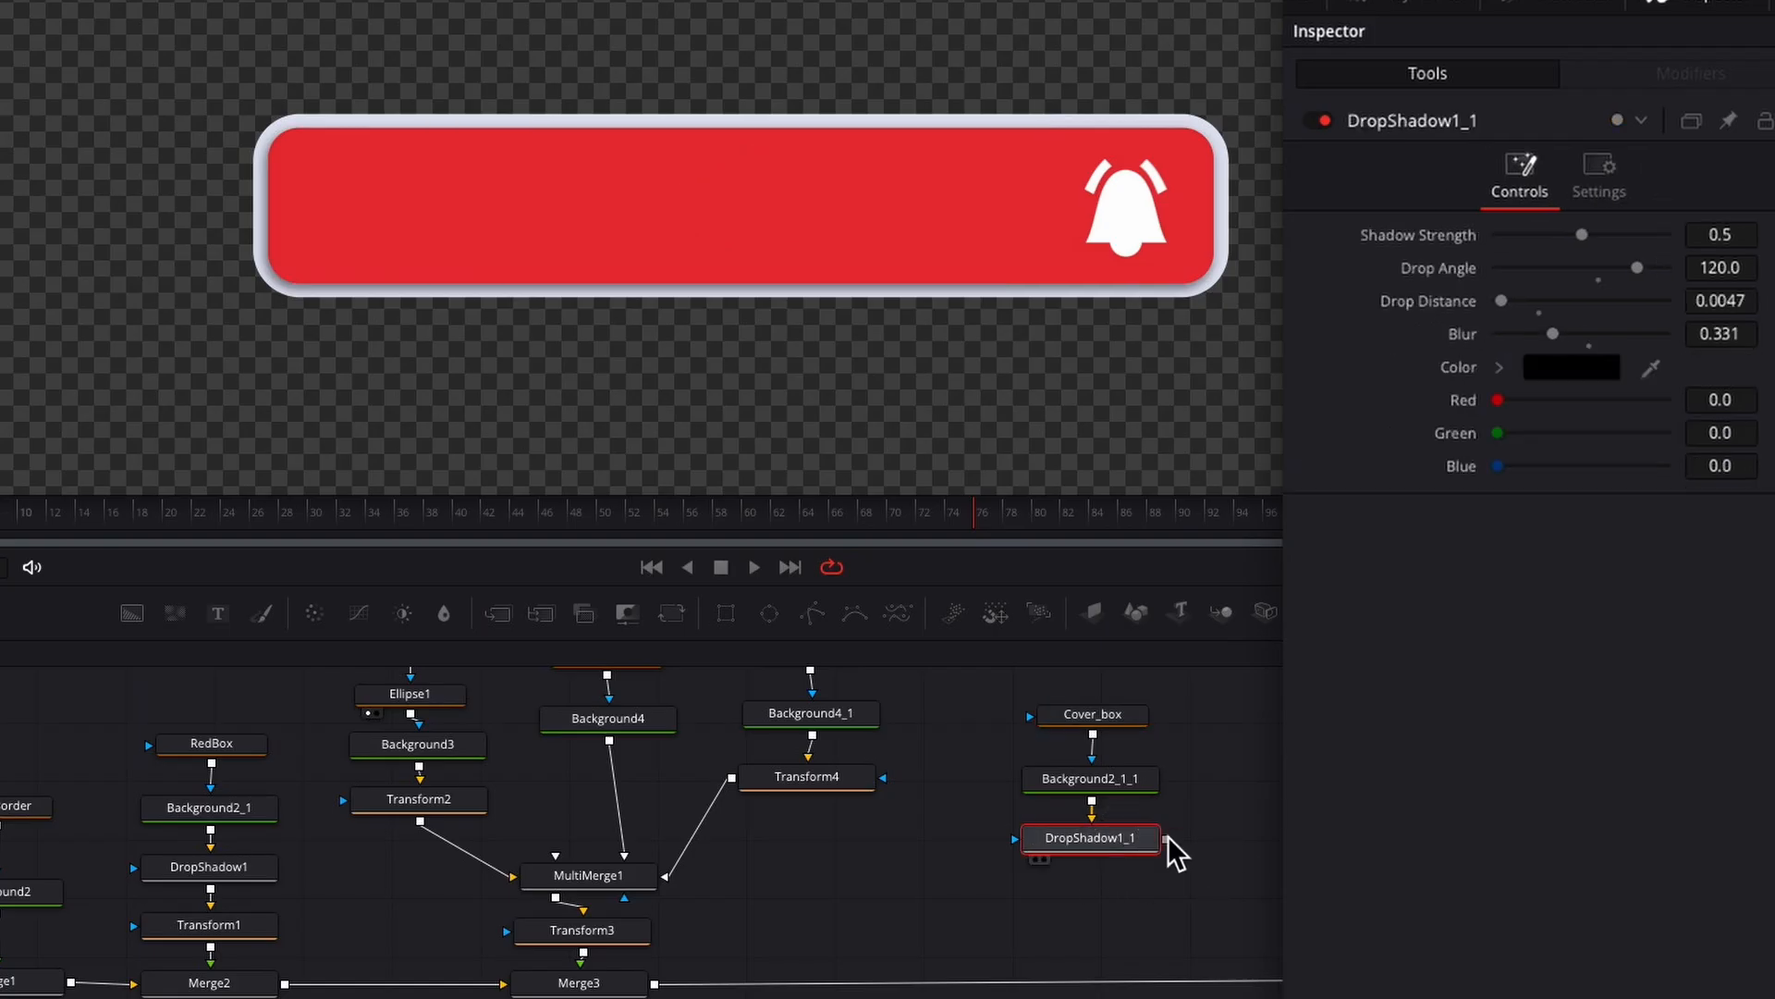
{"action": "left_click_drag", "start_coordinate": [1166, 838], "coordinate": [654, 982]}
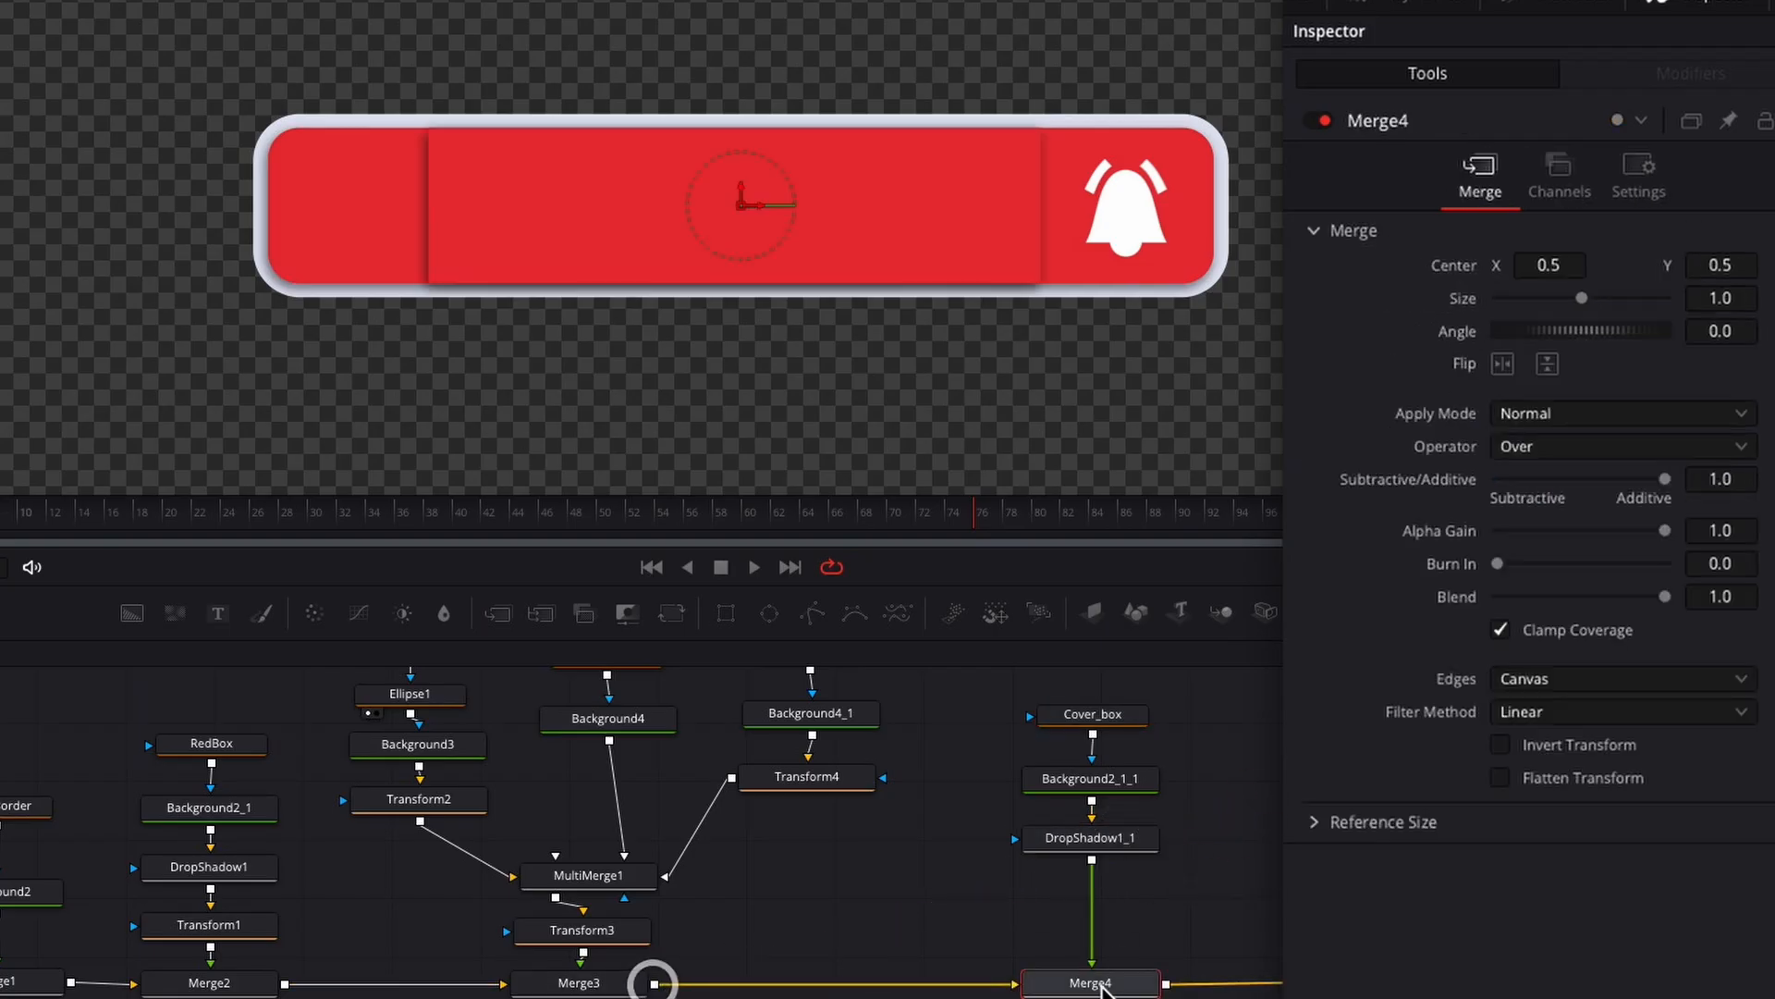
Step: Set DropShadow1_1 to strength 0.291, angle 23, distance 0.0173 and blur 0.417, and mask it with RedBox
{"action": "left_click", "coordinate": [1093, 839]}
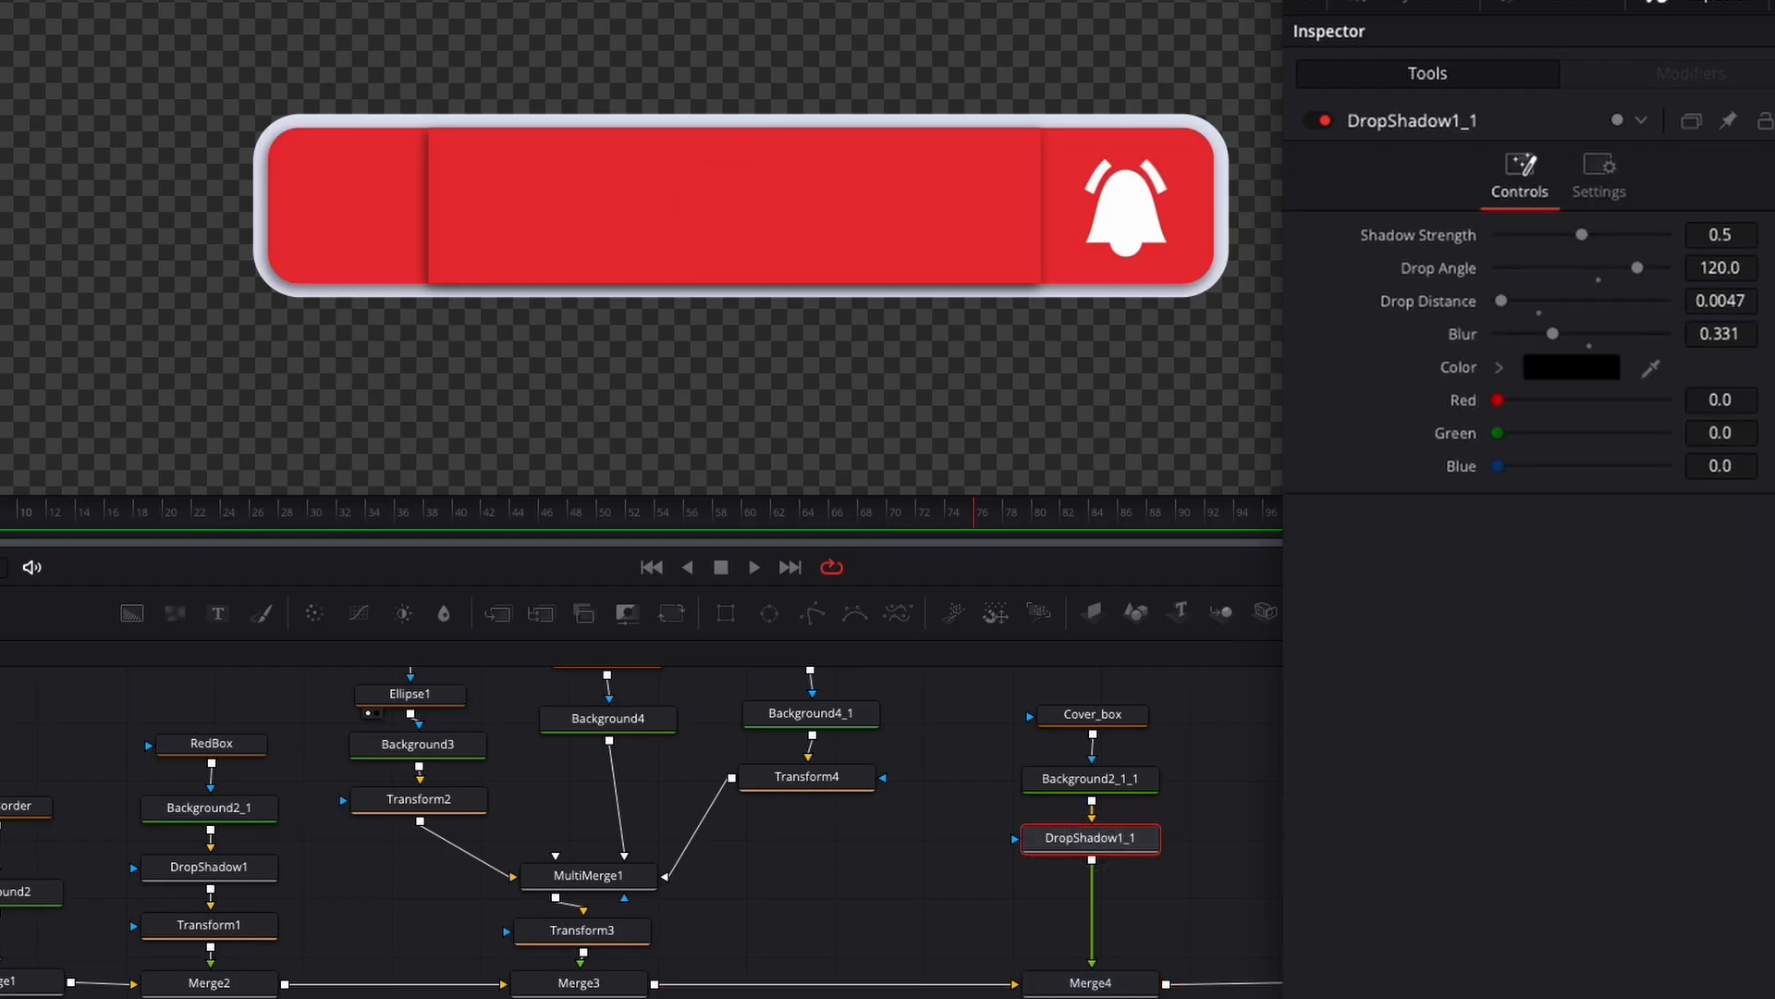
{"action": "left_click_drag", "start_coordinate": [1639, 266], "coordinate": [1593, 268]}
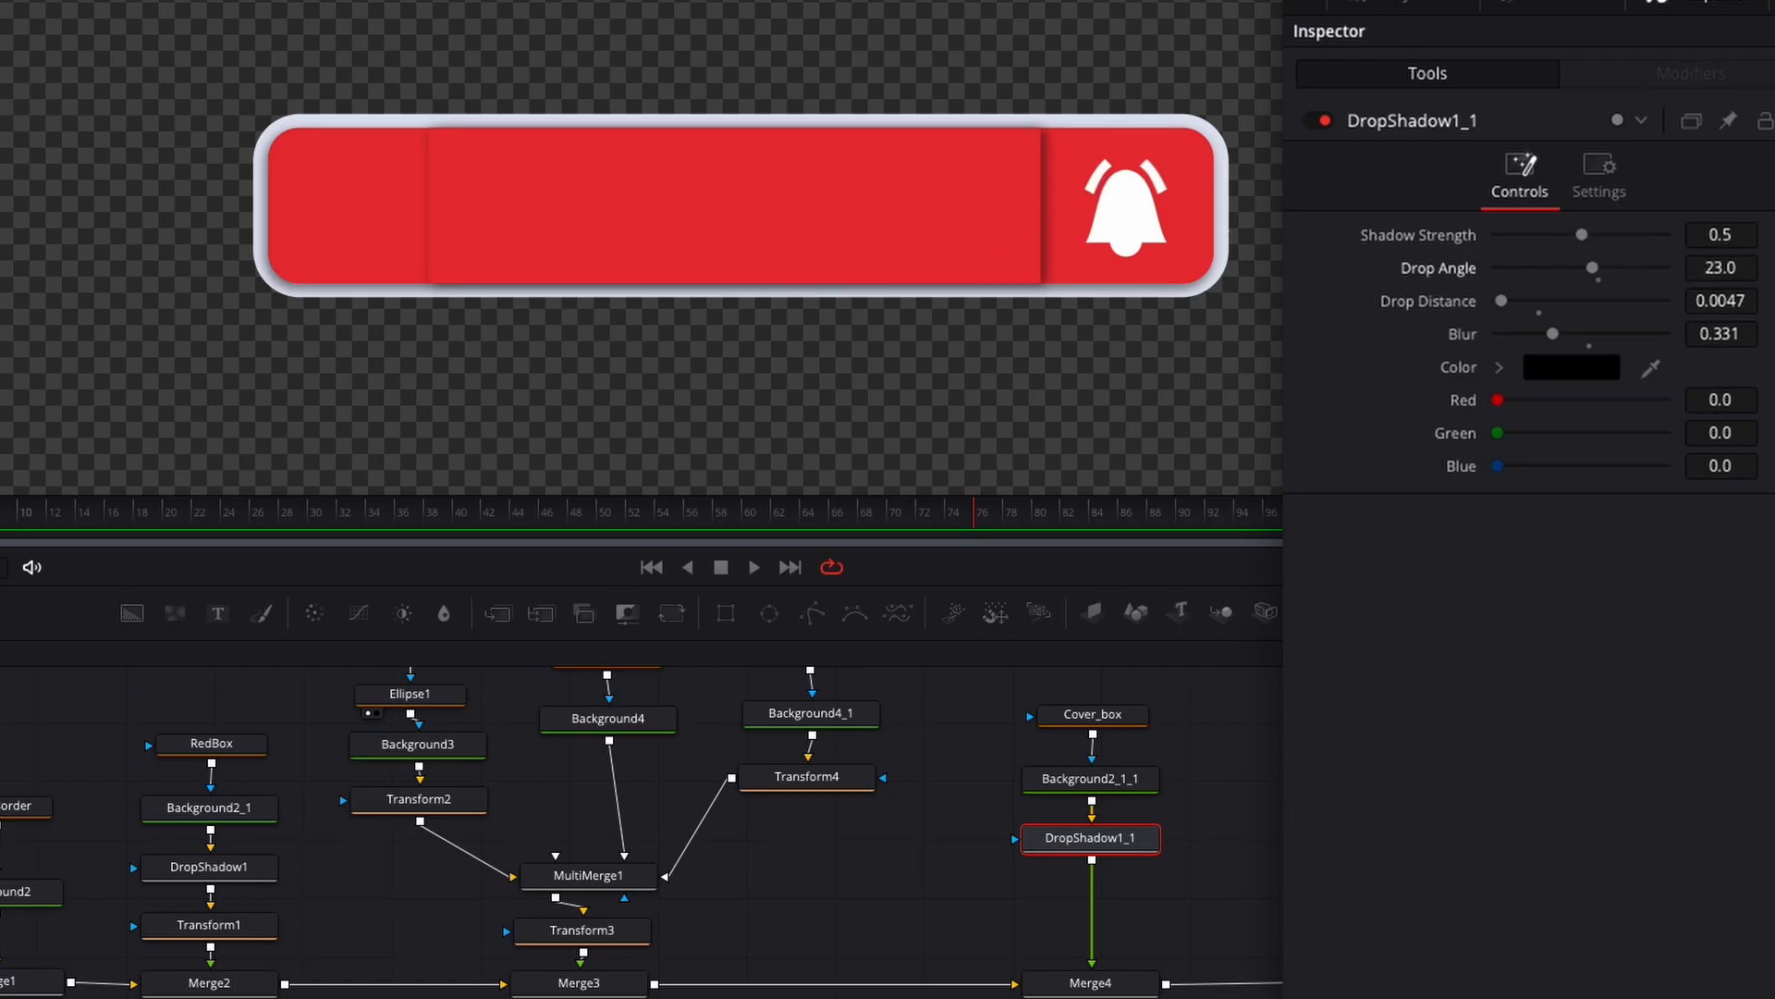
{"action": "left_click_drag", "start_coordinate": [1552, 333], "coordinate": [1516, 300]}
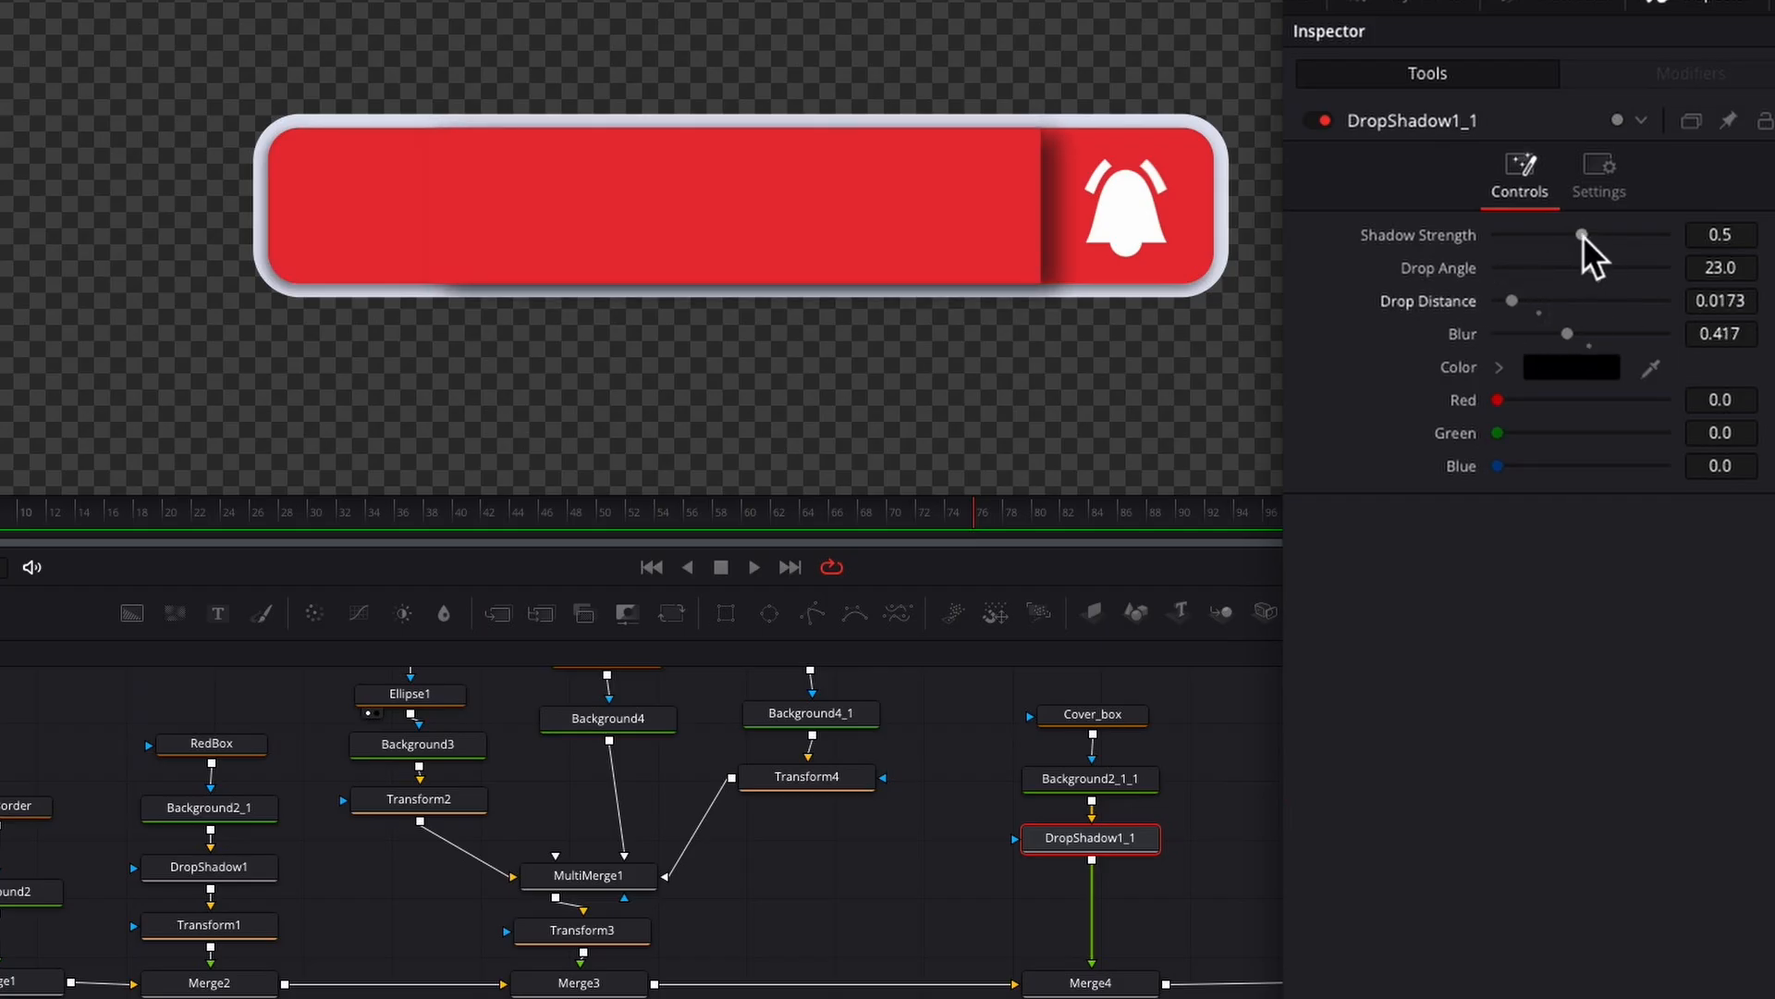
{"action": "left_click_drag", "start_coordinate": [1583, 236], "coordinate": [1549, 235]}
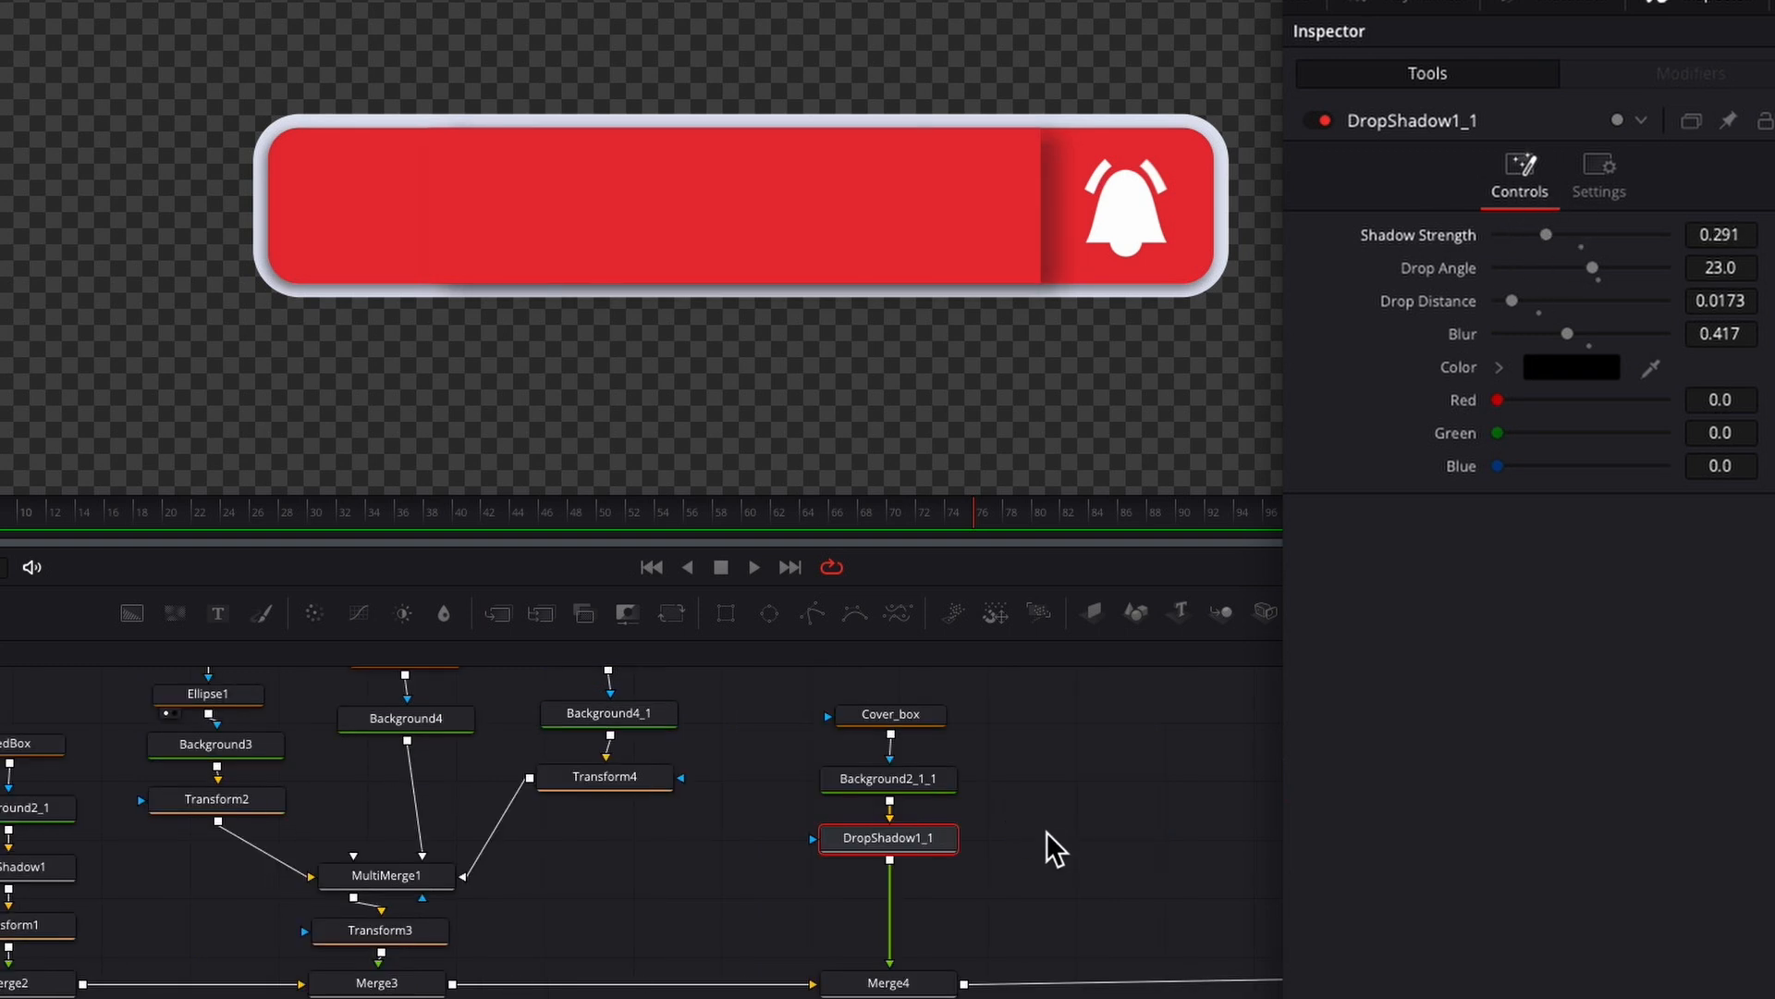
{"action": "scroll", "coordinate": [1046, 830], "scroll_direction": "left", "scroll_amount": 5}
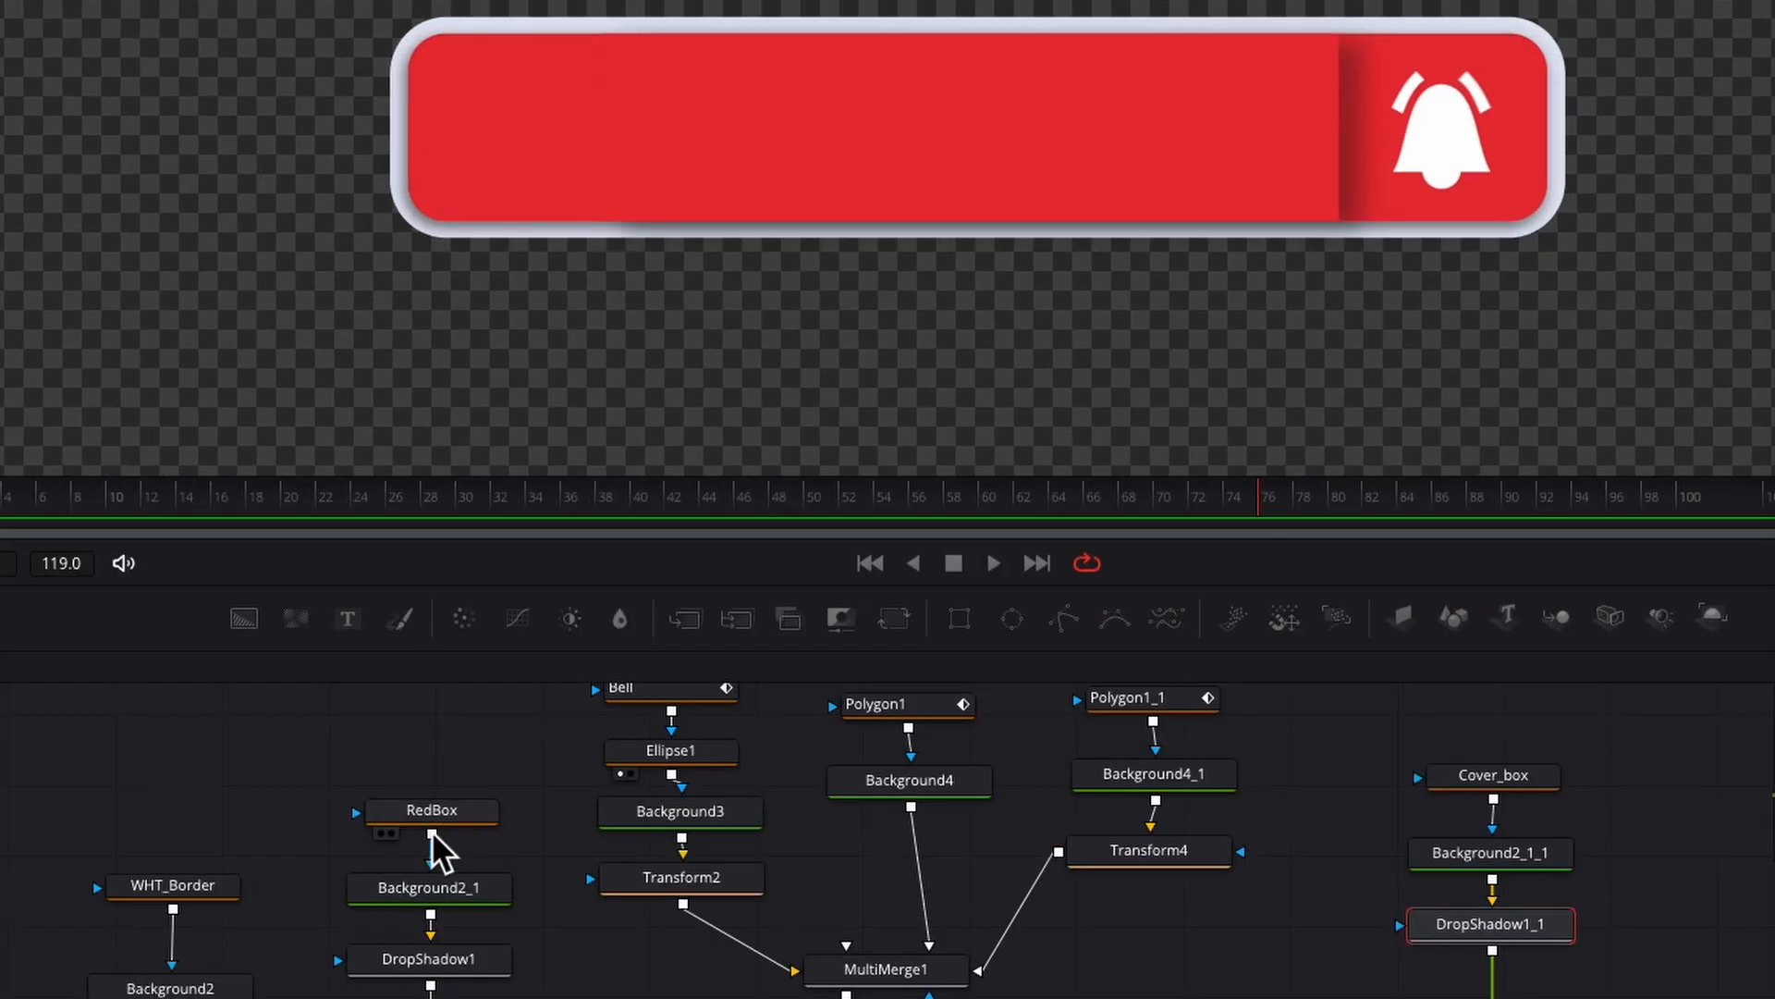
{"action": "left_click_drag", "start_coordinate": [431, 833], "coordinate": [1398, 926]}
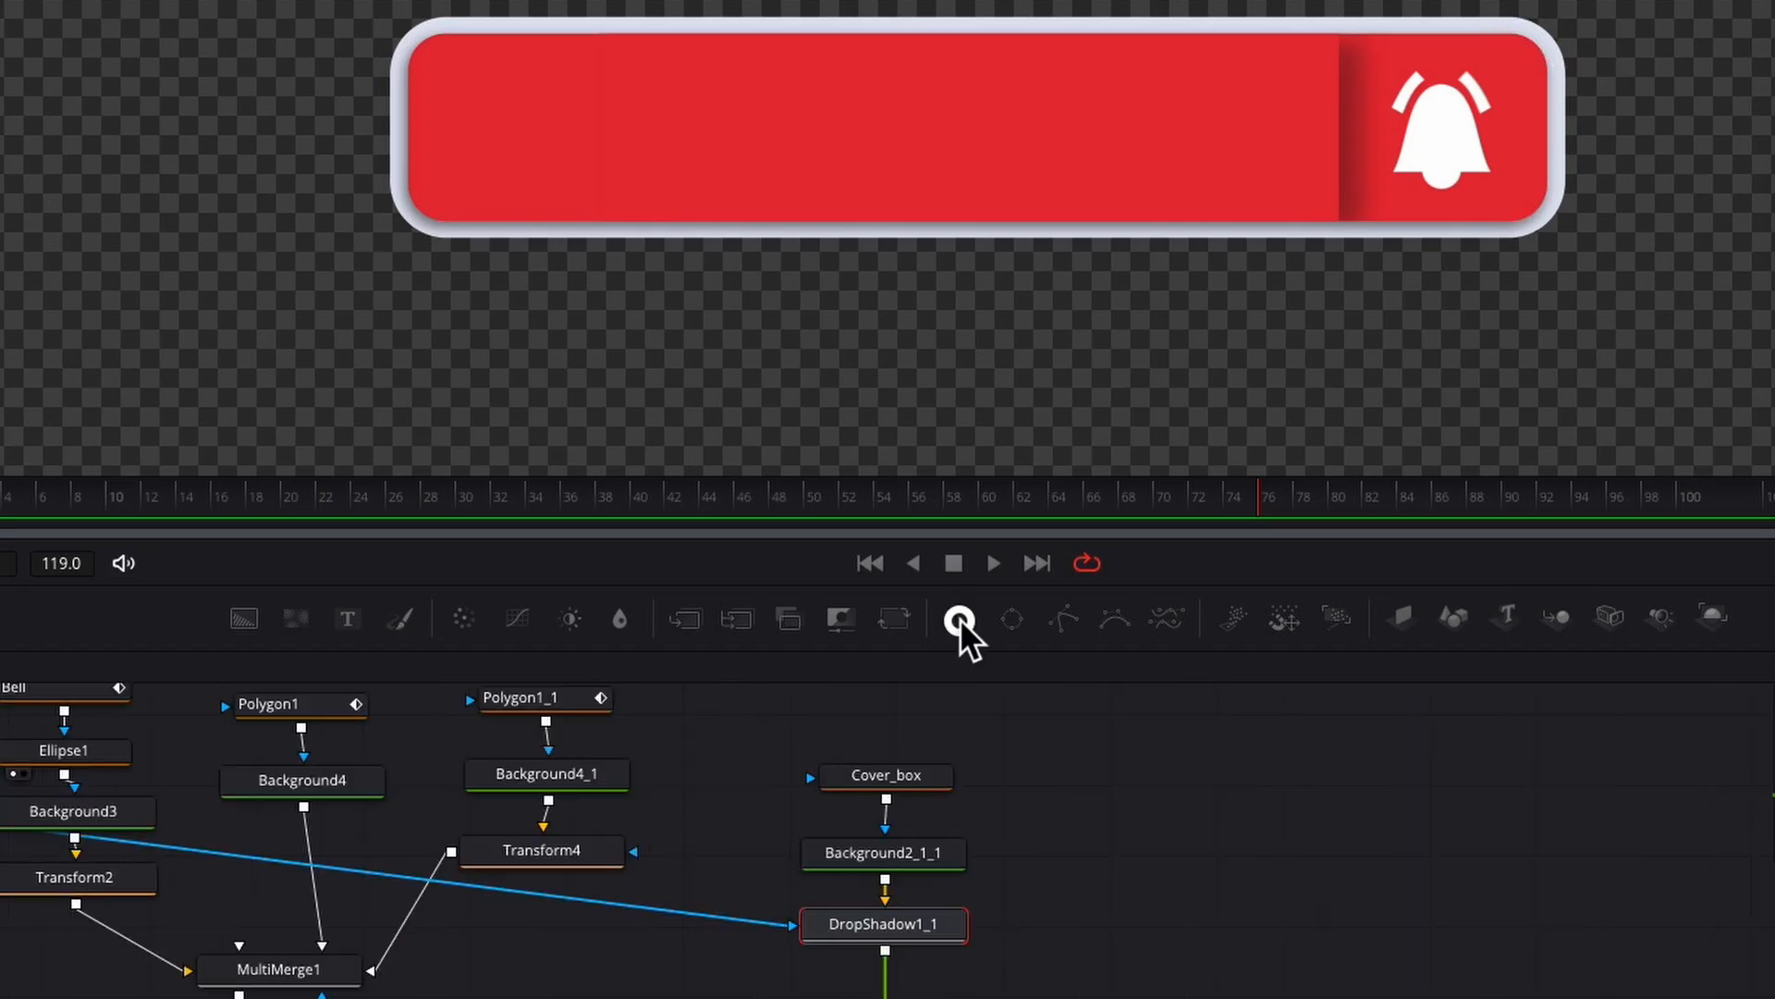
Step: Add a Rectangle node and a Background node beside Cover_box, using the rectangle as the background's mask
{"action": "left_click_drag", "start_coordinate": [960, 619], "coordinate": [1161, 775]}
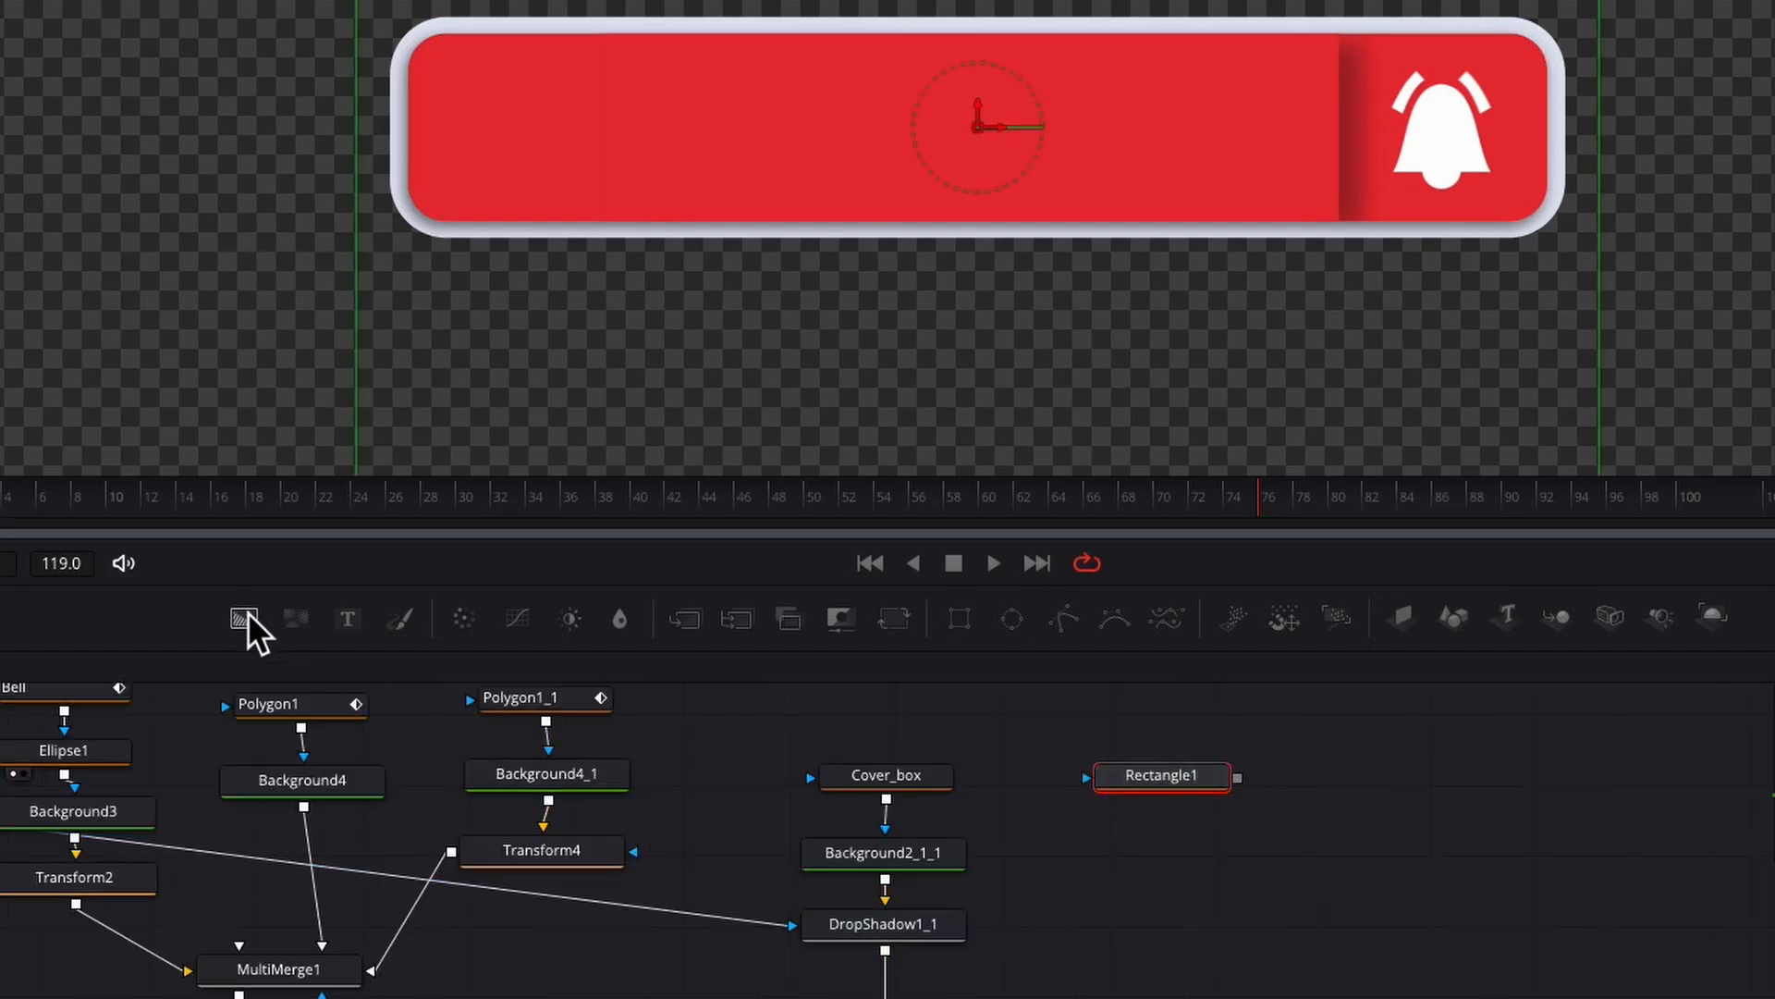
{"action": "left_click_drag", "start_coordinate": [244, 618], "coordinate": [1171, 858]}
{"action": "left_click_drag", "start_coordinate": [1237, 778], "coordinate": [1077, 860]}
Step: Add a Merge node with Background5 as its foreground and insert it between DropShadow1_1 and Merge4
{"action": "left_click_drag", "start_coordinate": [685, 618], "coordinate": [1154, 966]}
{"action": "left_click_drag", "start_coordinate": [1262, 859], "coordinate": [1526, 840]}
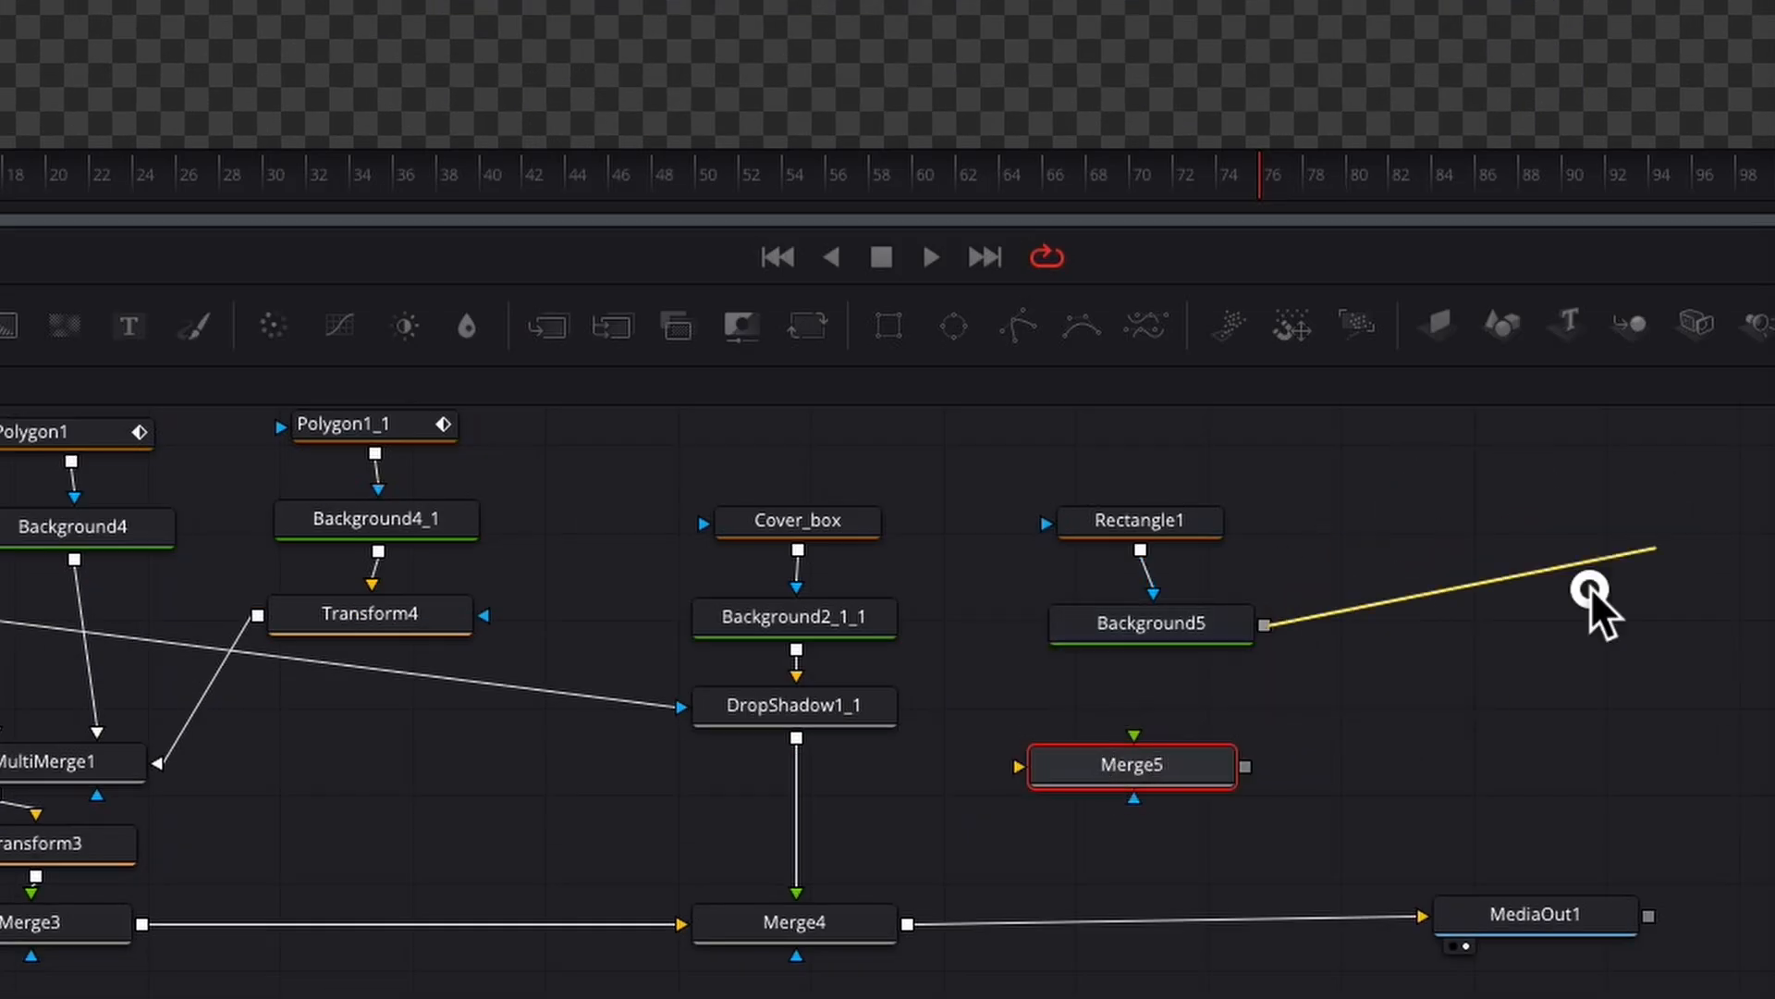
{"action": "left_click_drag", "start_coordinate": [1590, 592], "coordinate": [1134, 732]}
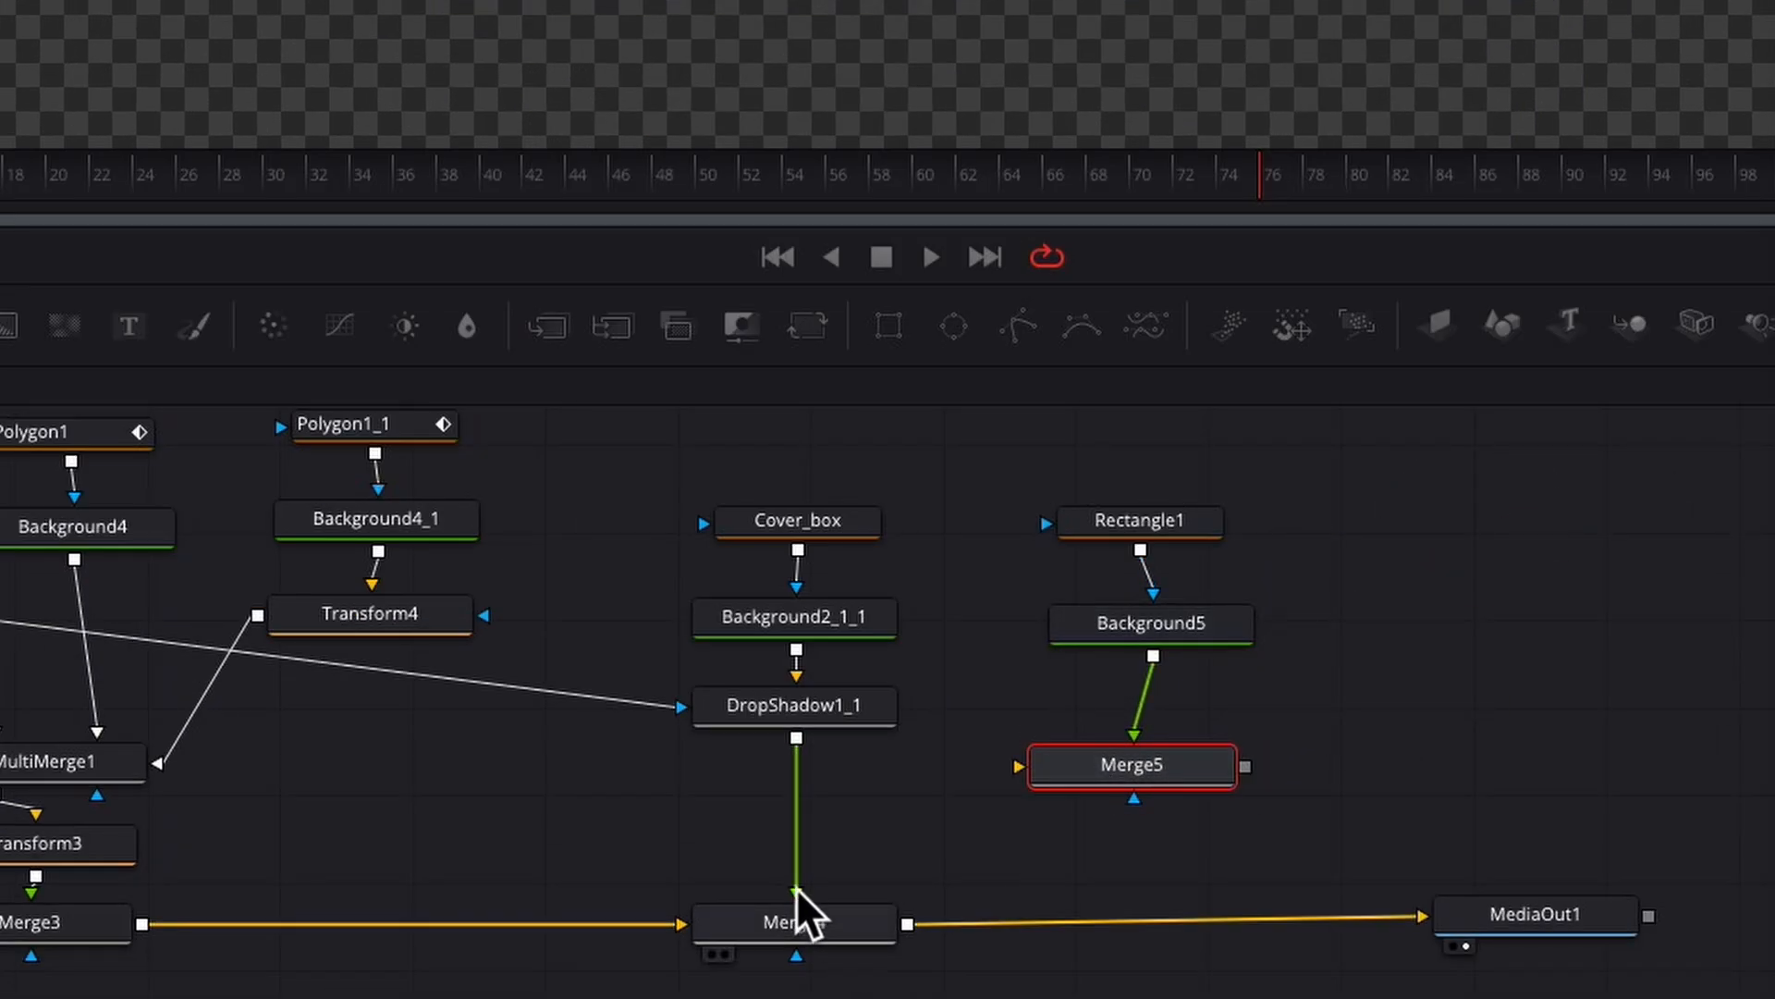
{"action": "left_click_drag", "start_coordinate": [799, 895], "coordinate": [1024, 766]}
{"action": "left_click_drag", "start_coordinate": [1232, 766], "coordinate": [889, 897]}
Step: Shrink Rectangle1 to a narrow vertical bar that matches the height of the red box
{"action": "left_click", "coordinate": [923, 744]}
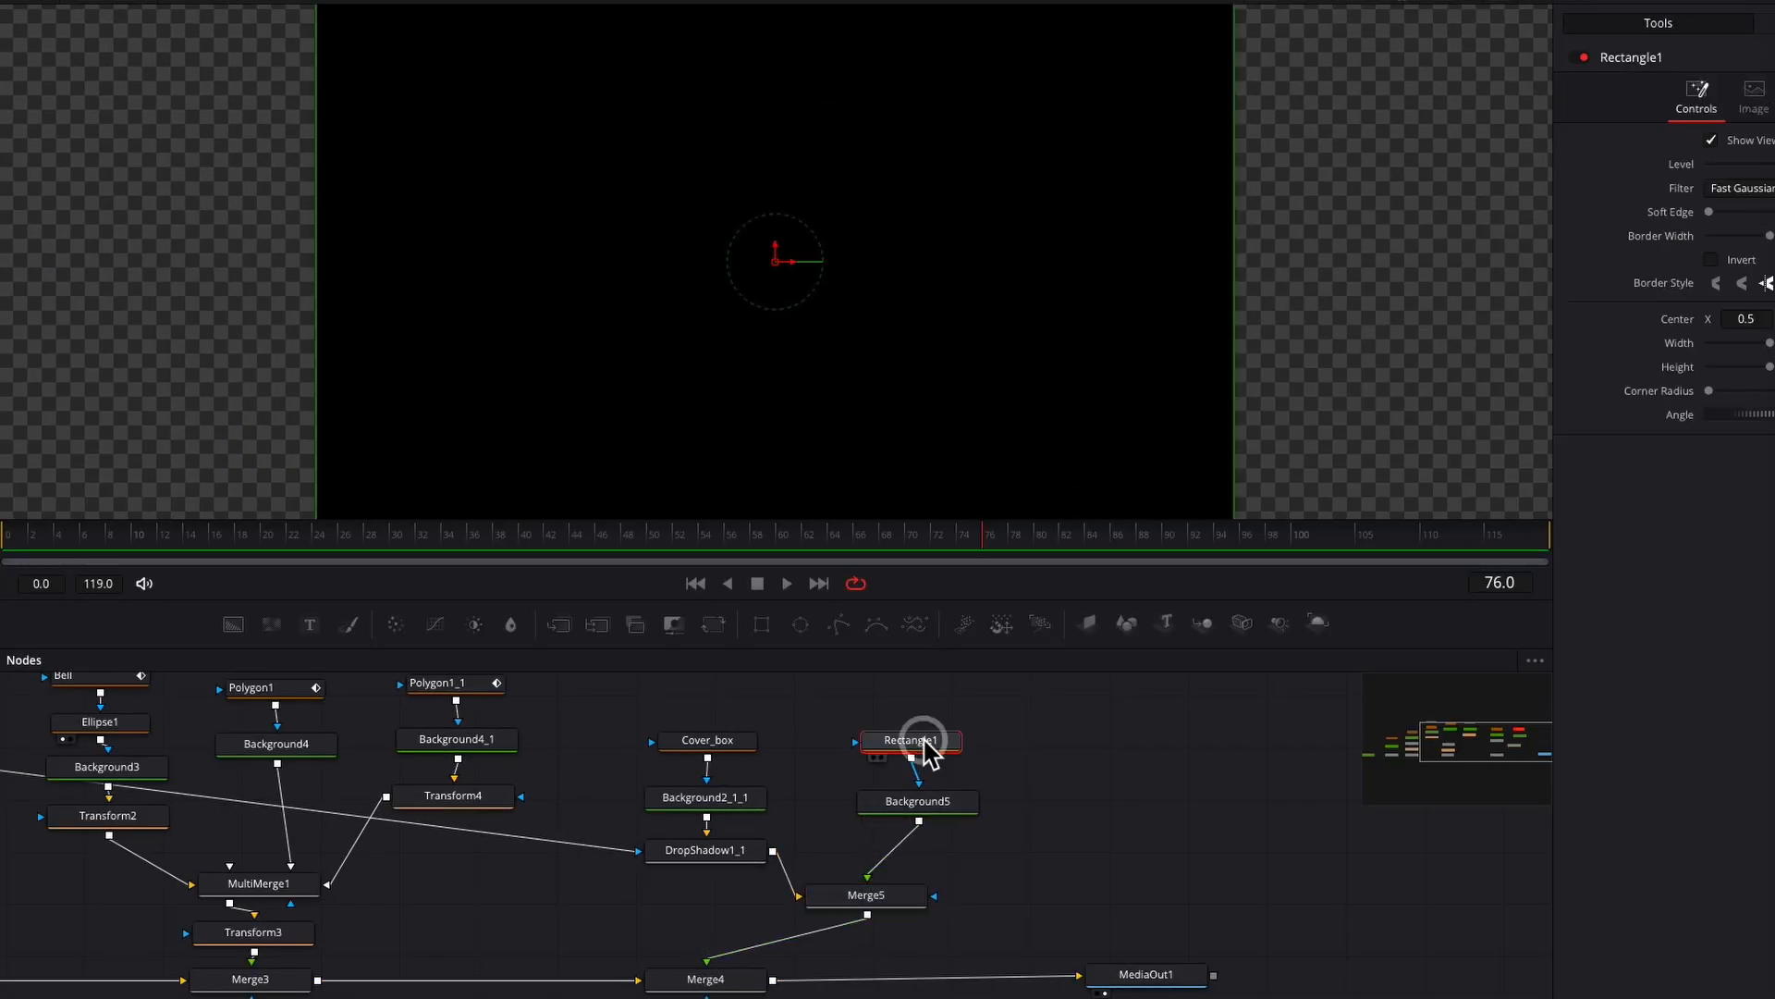
{"action": "left_click_drag", "start_coordinate": [1232, 258], "coordinate": [797, 408]}
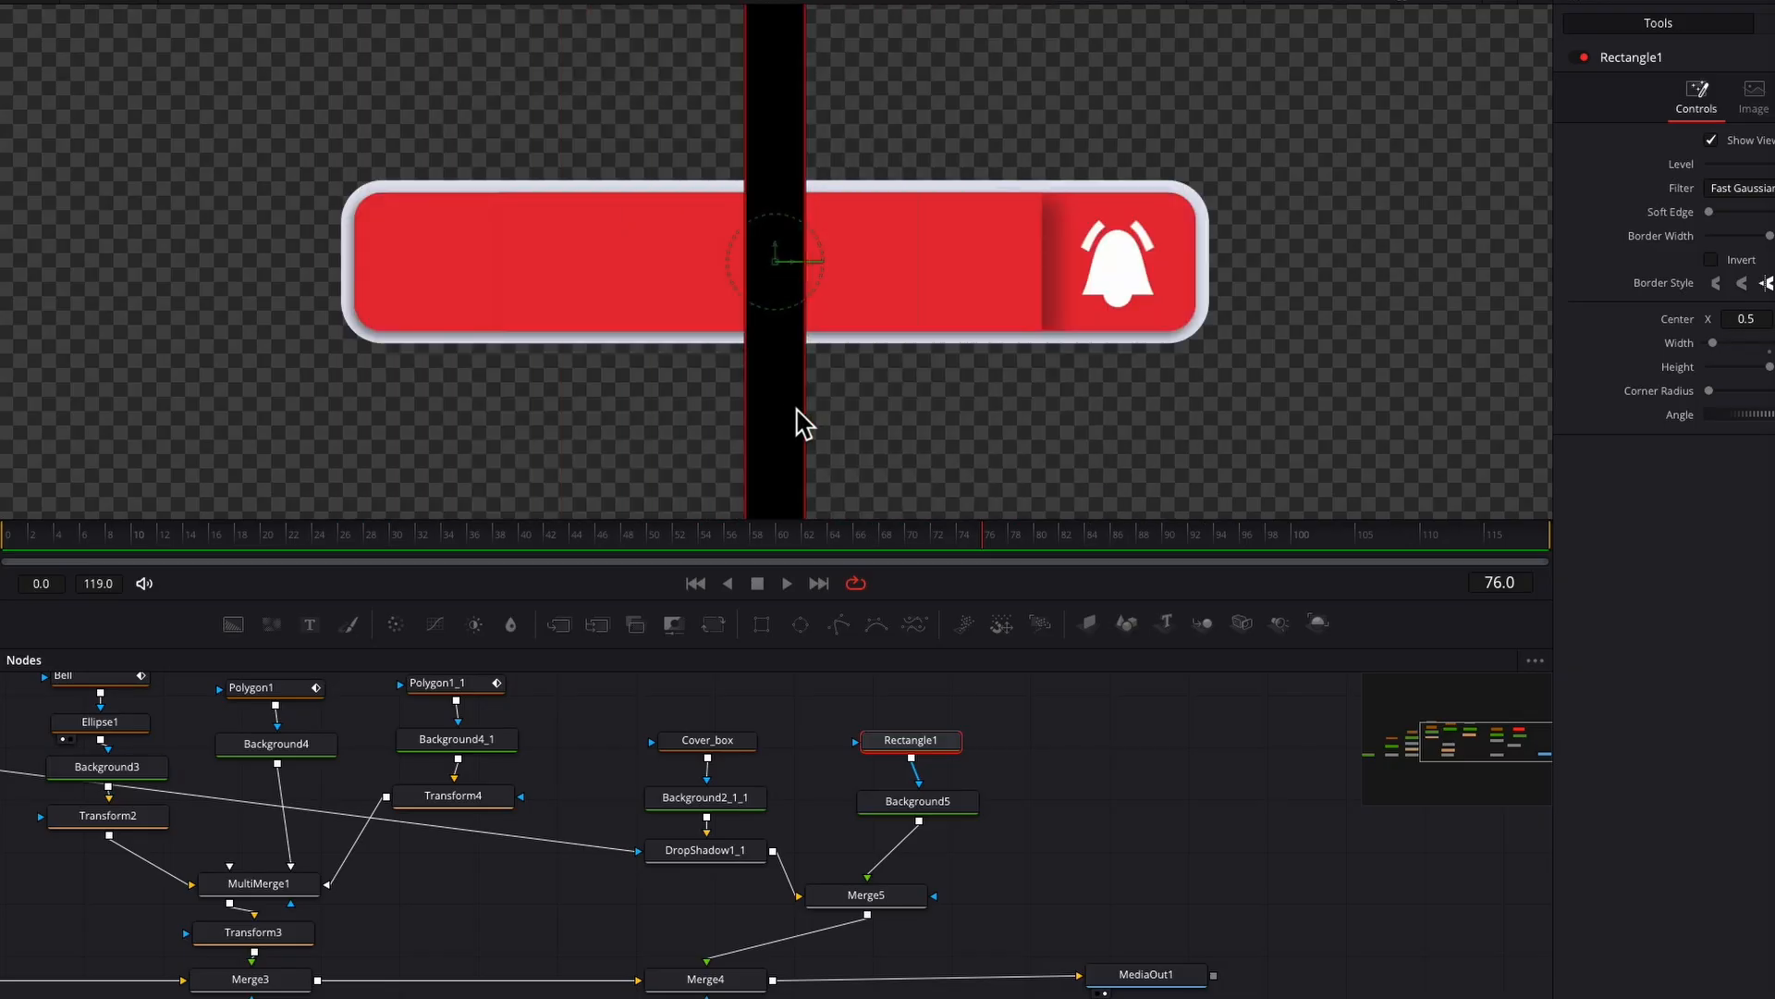
{"action": "left_click_drag", "start_coordinate": [773, 88], "coordinate": [780, 274]}
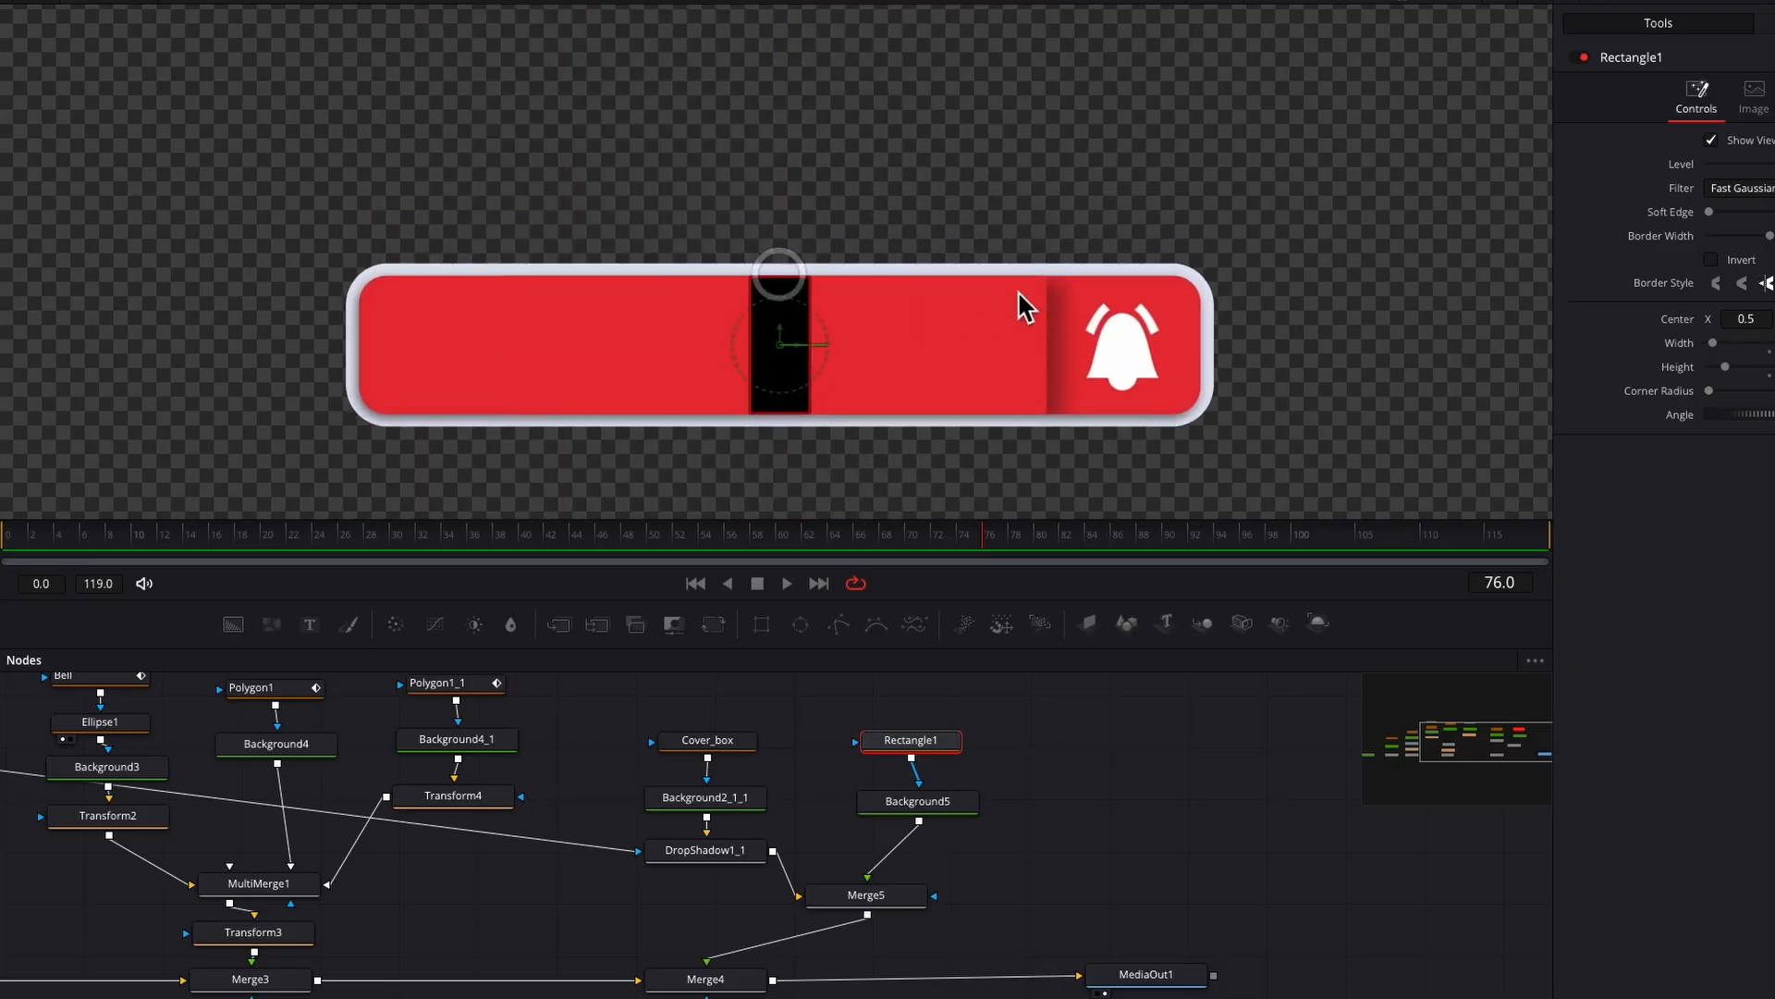
{"action": "left_click_drag", "start_coordinate": [1043, 283], "coordinate": [1046, 402]}
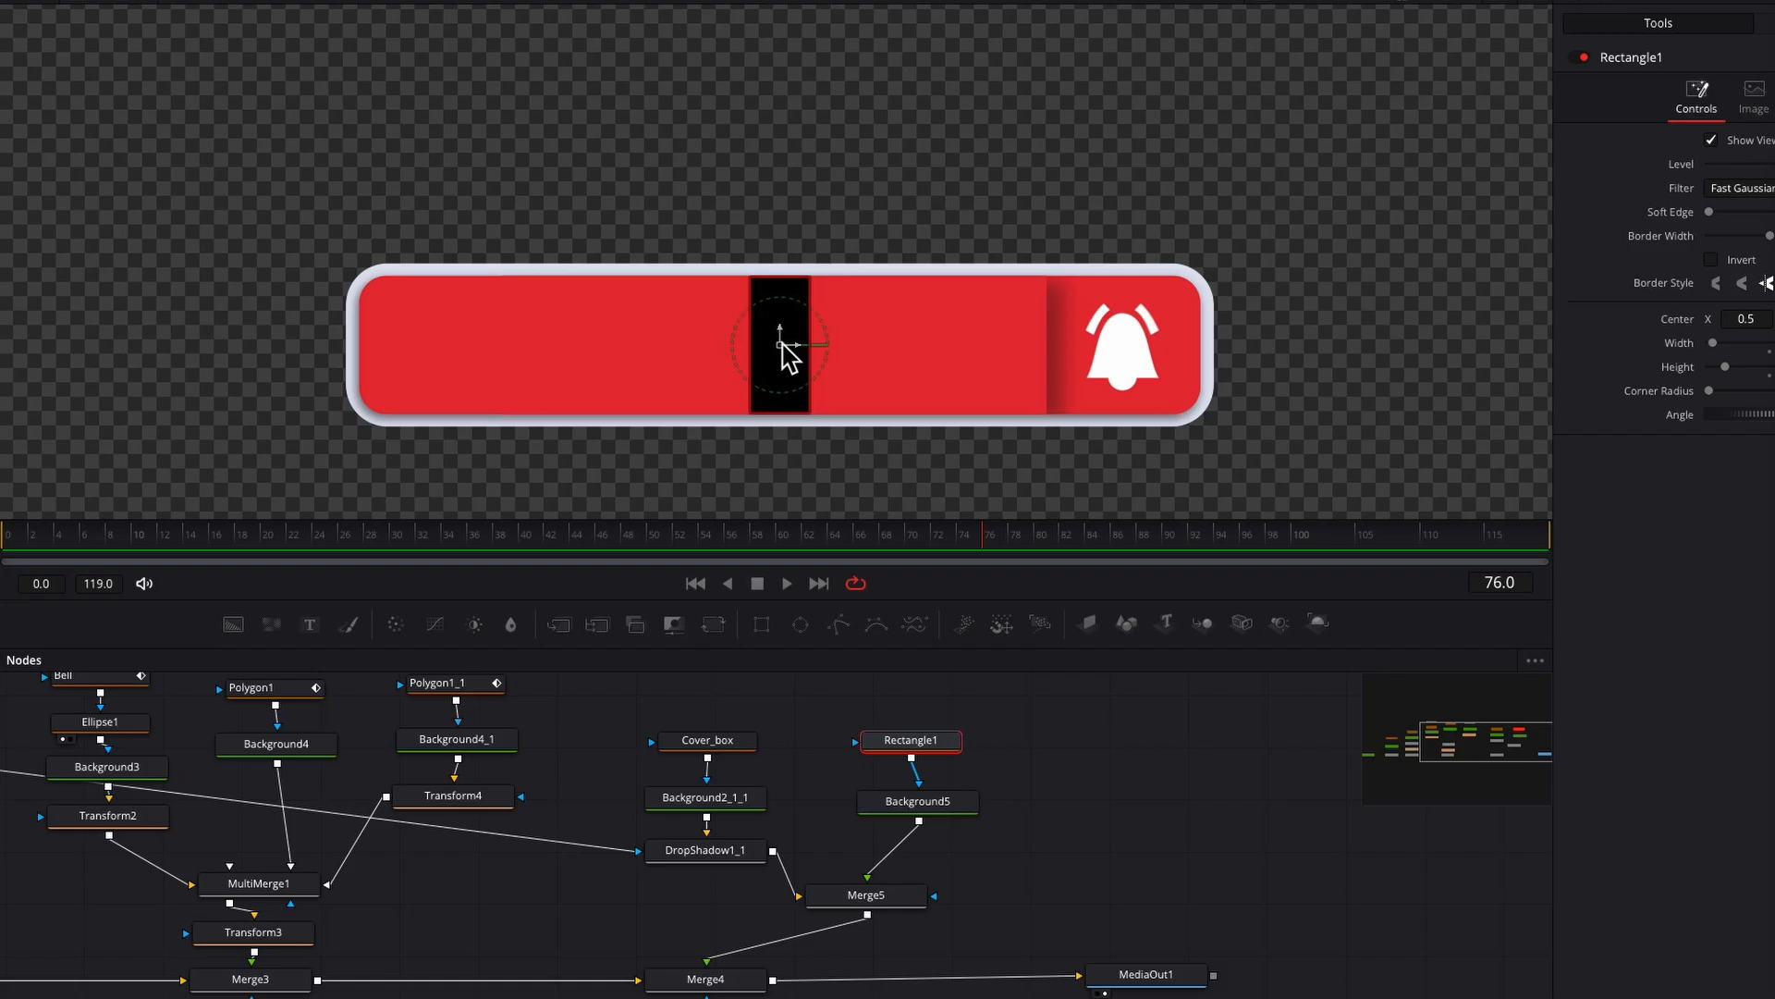
Step: Thin the black bar and move it to the cover box's right edge, with Center X at about 0.643
{"action": "left_click_drag", "start_coordinate": [782, 346], "coordinate": [1011, 347]}
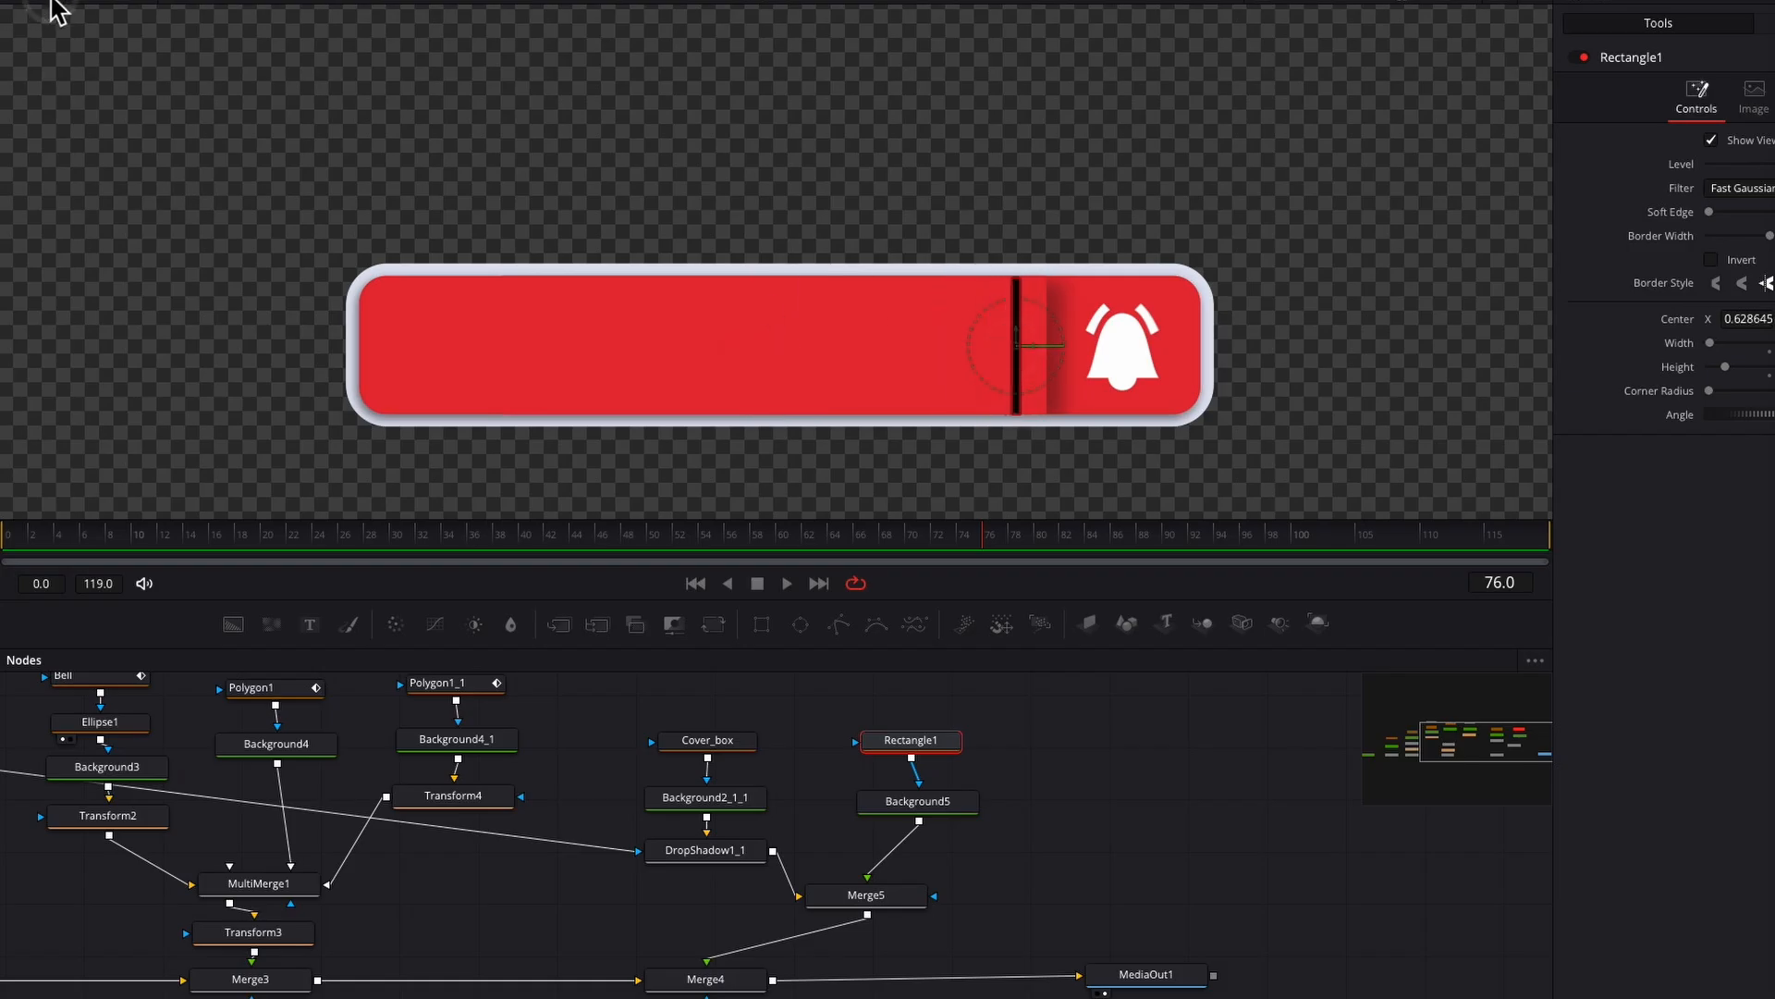
{"action": "scroll", "coordinate": [606, 361], "scroll_direction": "up", "scroll_amount": 5}
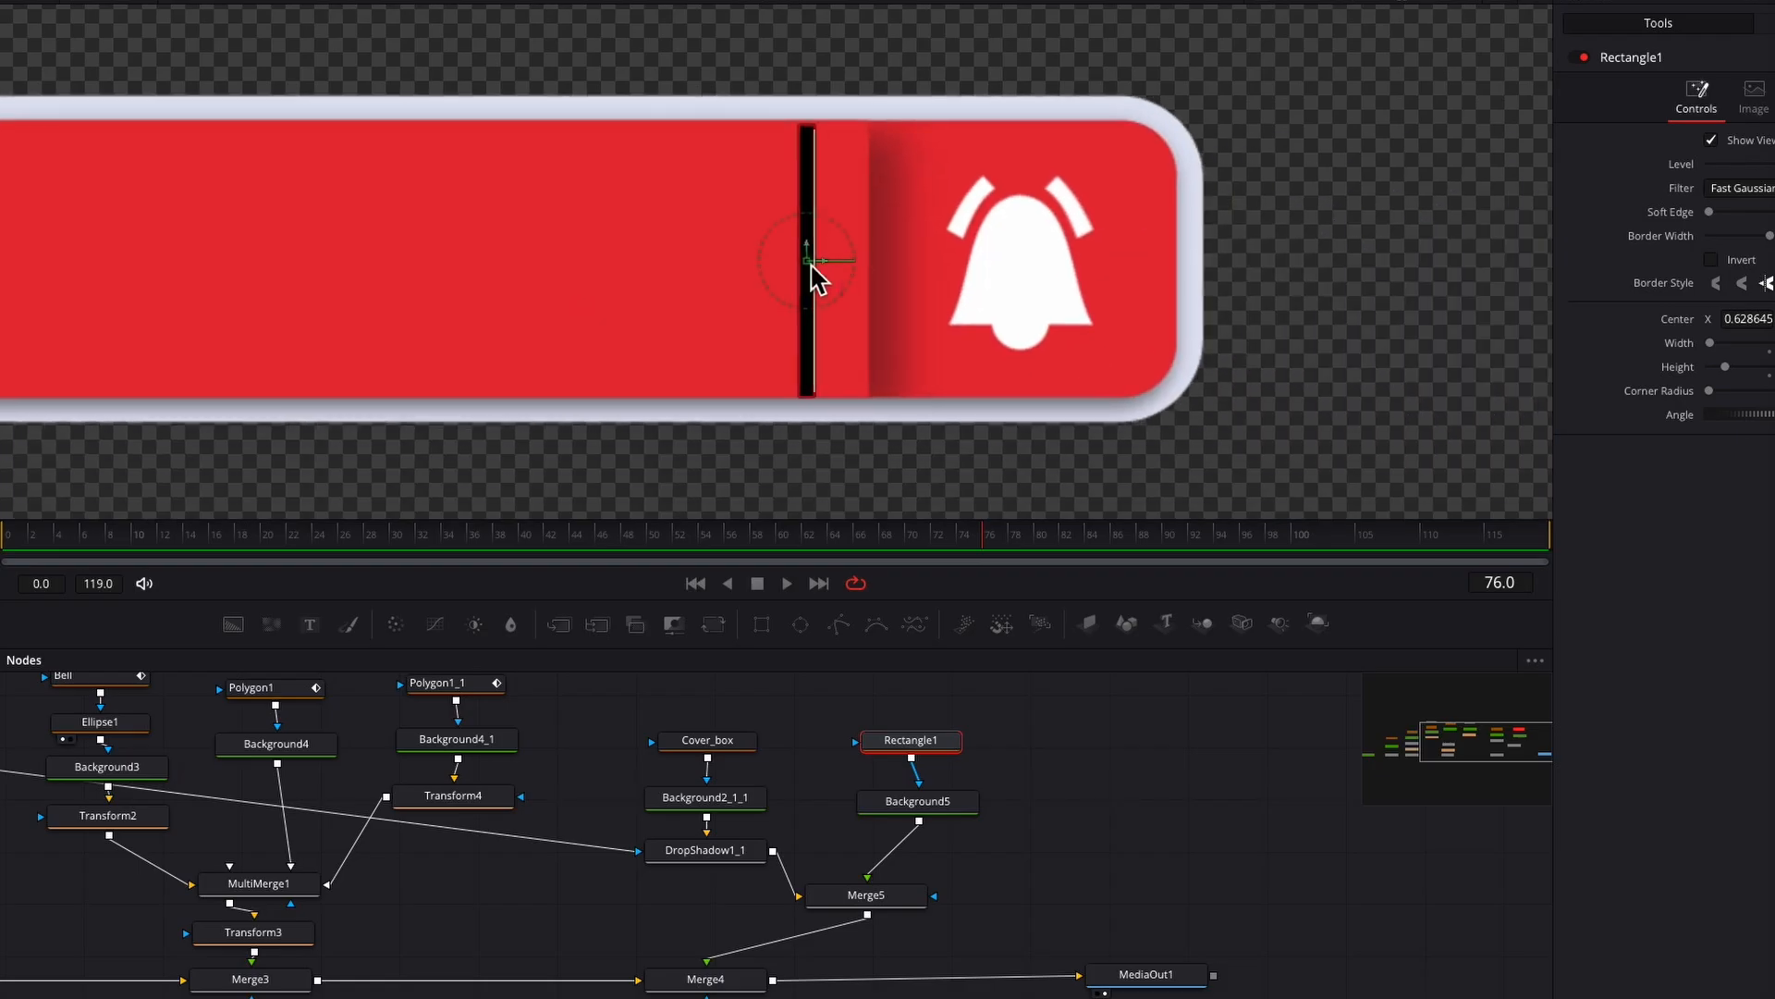
{"action": "left_click_drag", "start_coordinate": [812, 264], "coordinate": [858, 262]}
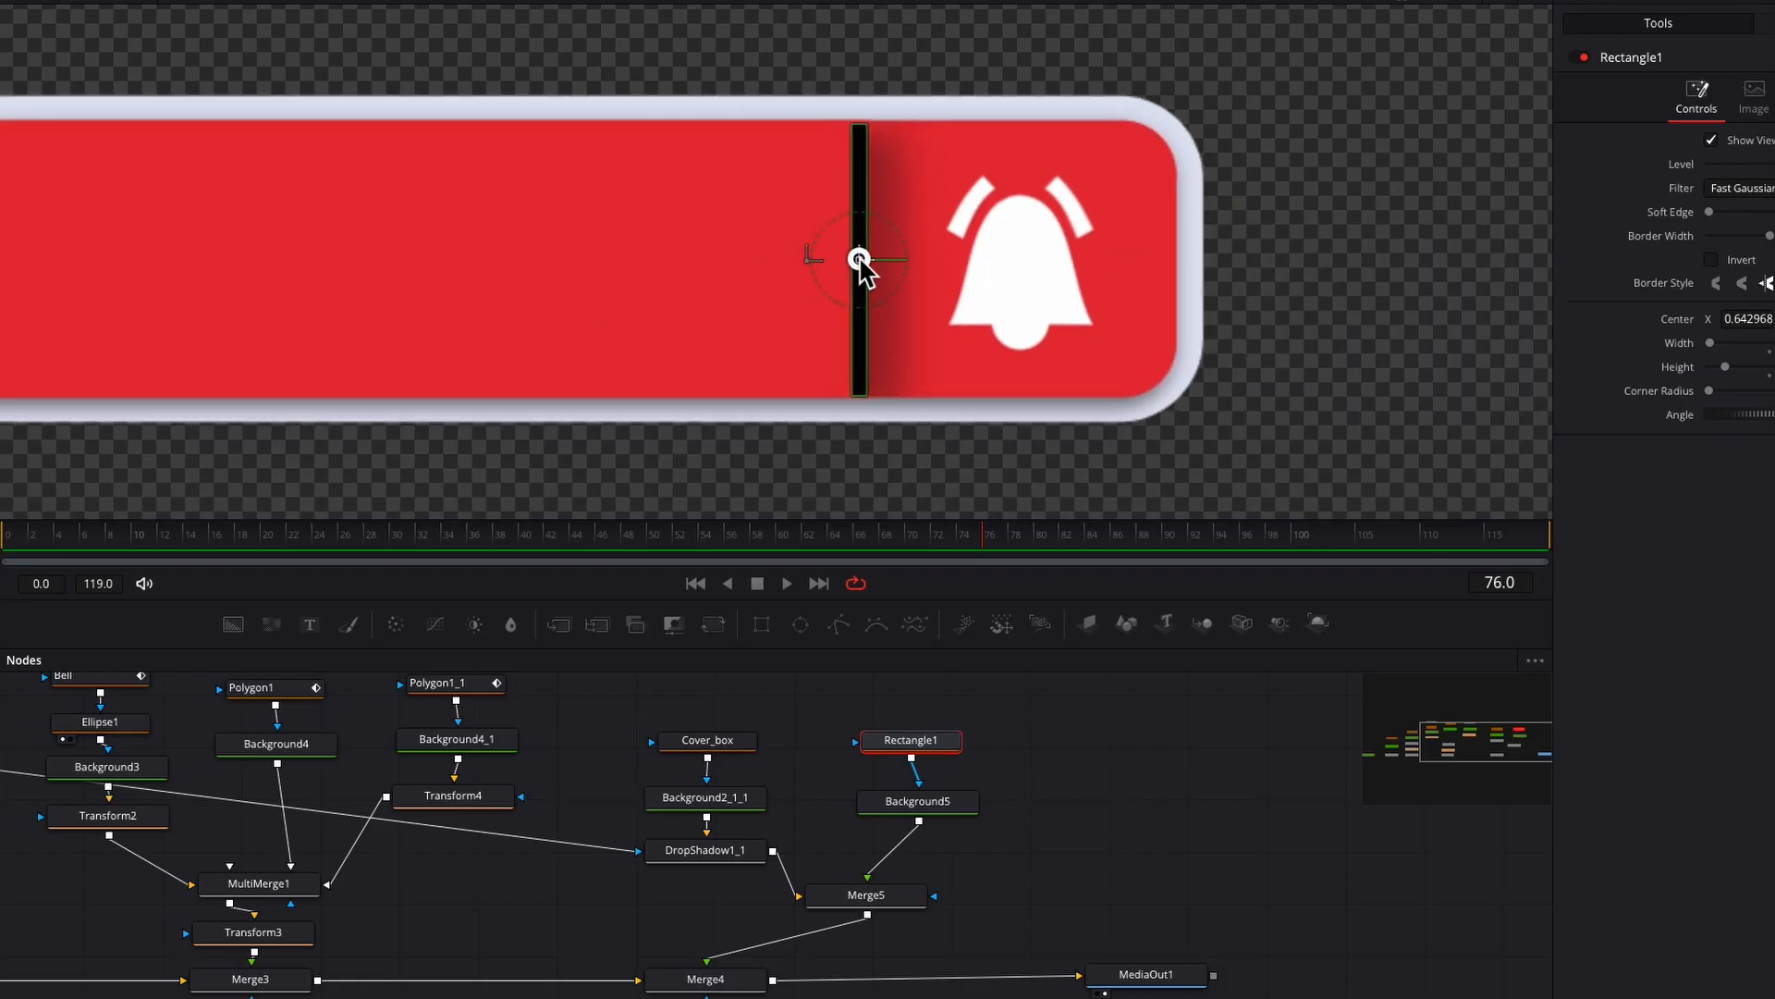
Step: Set Background5's color to hex EC726A so the edge bar is light red
{"action": "left_click", "coordinate": [925, 801]}
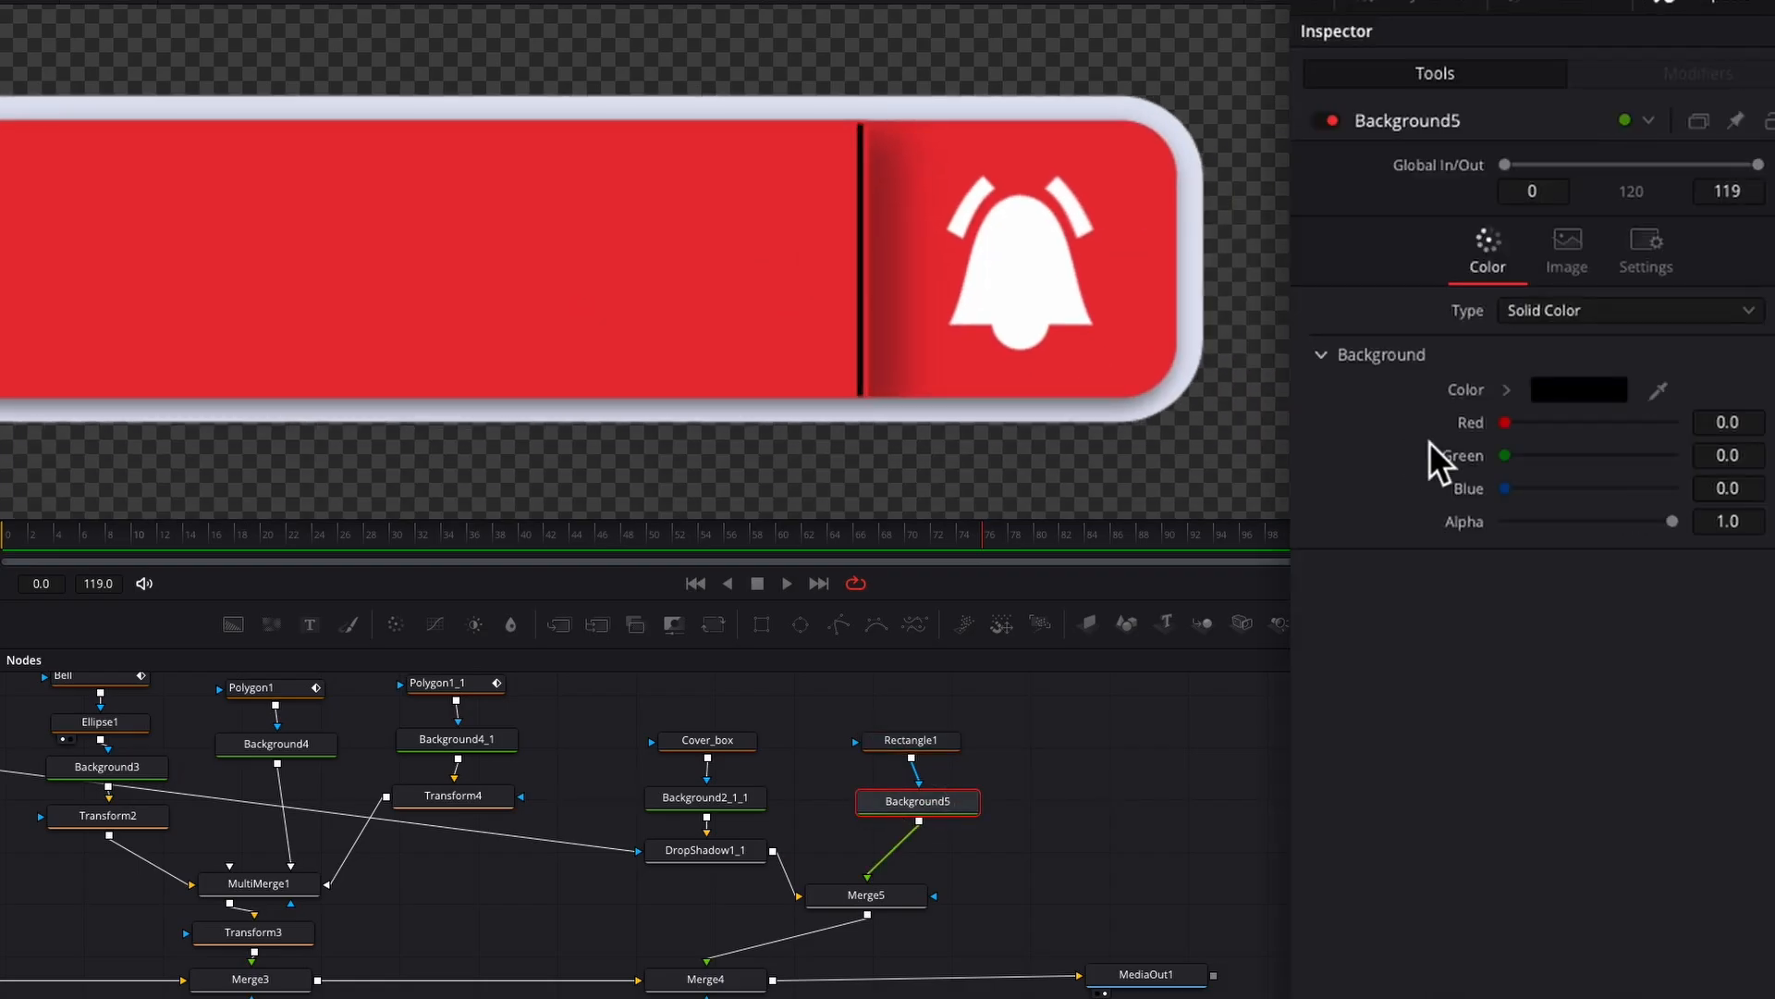
{"action": "left_click", "coordinate": [1585, 392]}
{"action": "double_click", "coordinate": [1240, 747]}
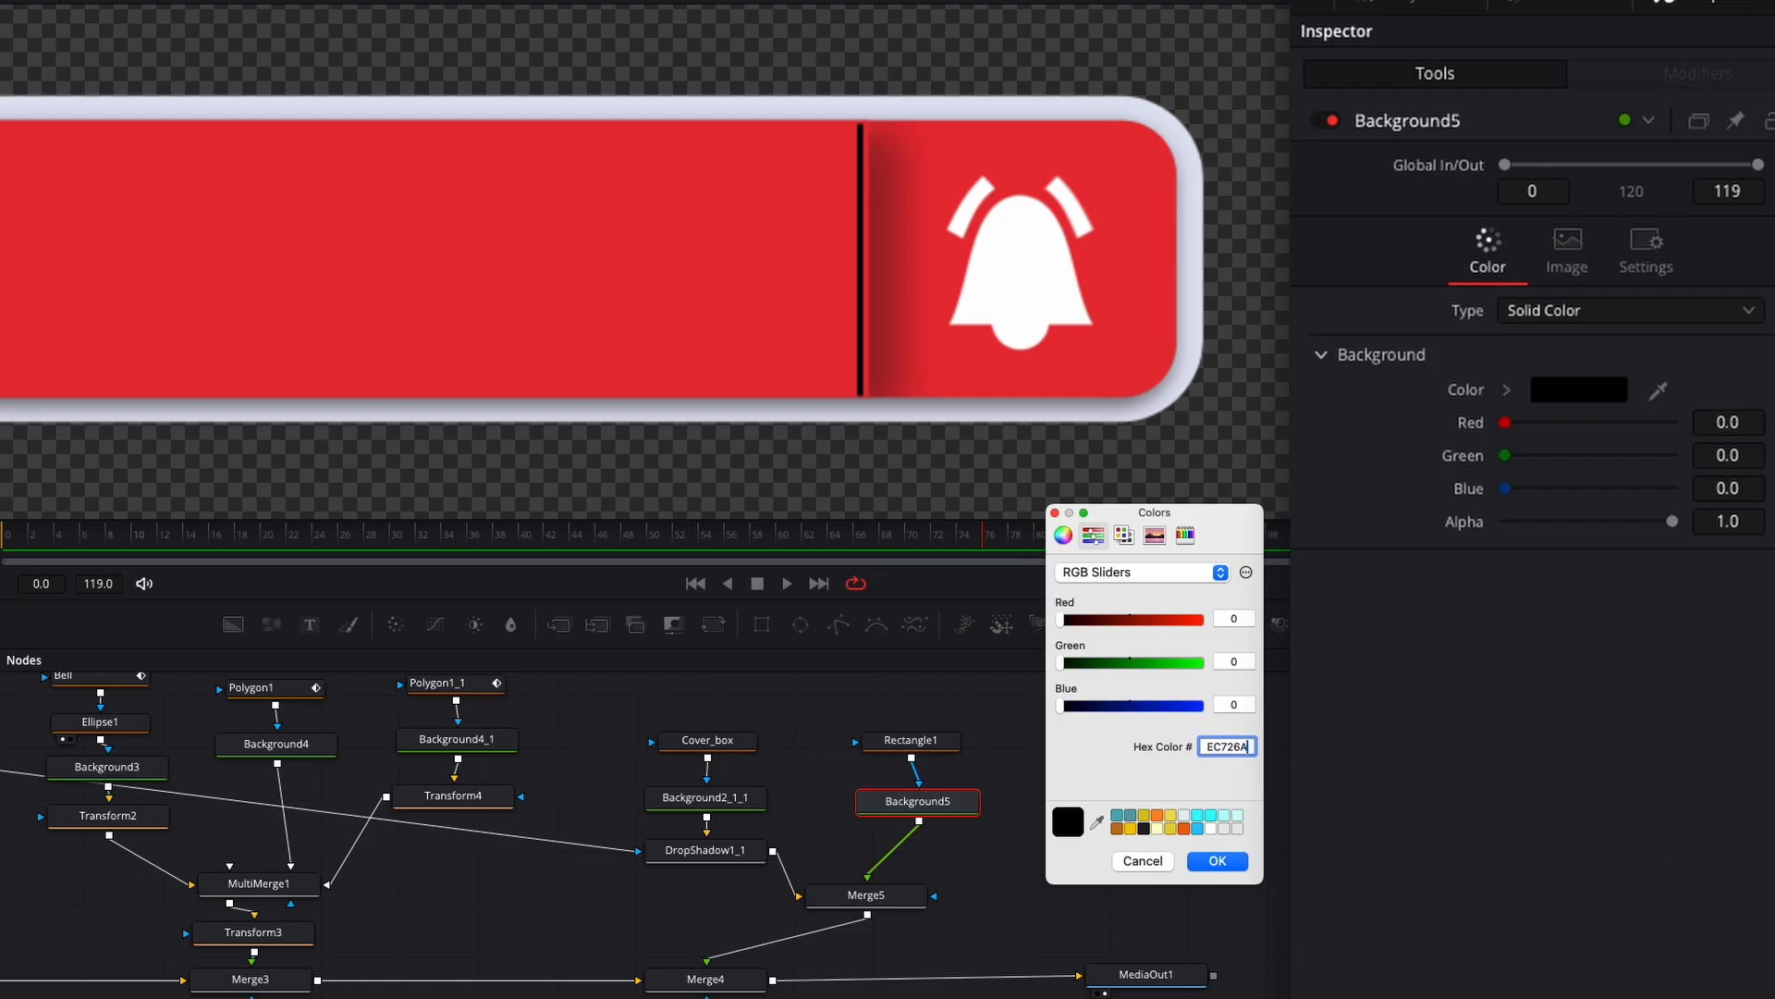
{"action": "left_click", "coordinate": [1218, 860]}
Step: Nudge the edge bar slightly right to a Center X of about 0.645 and view the button at 100%
{"action": "left_click", "coordinate": [861, 263]}
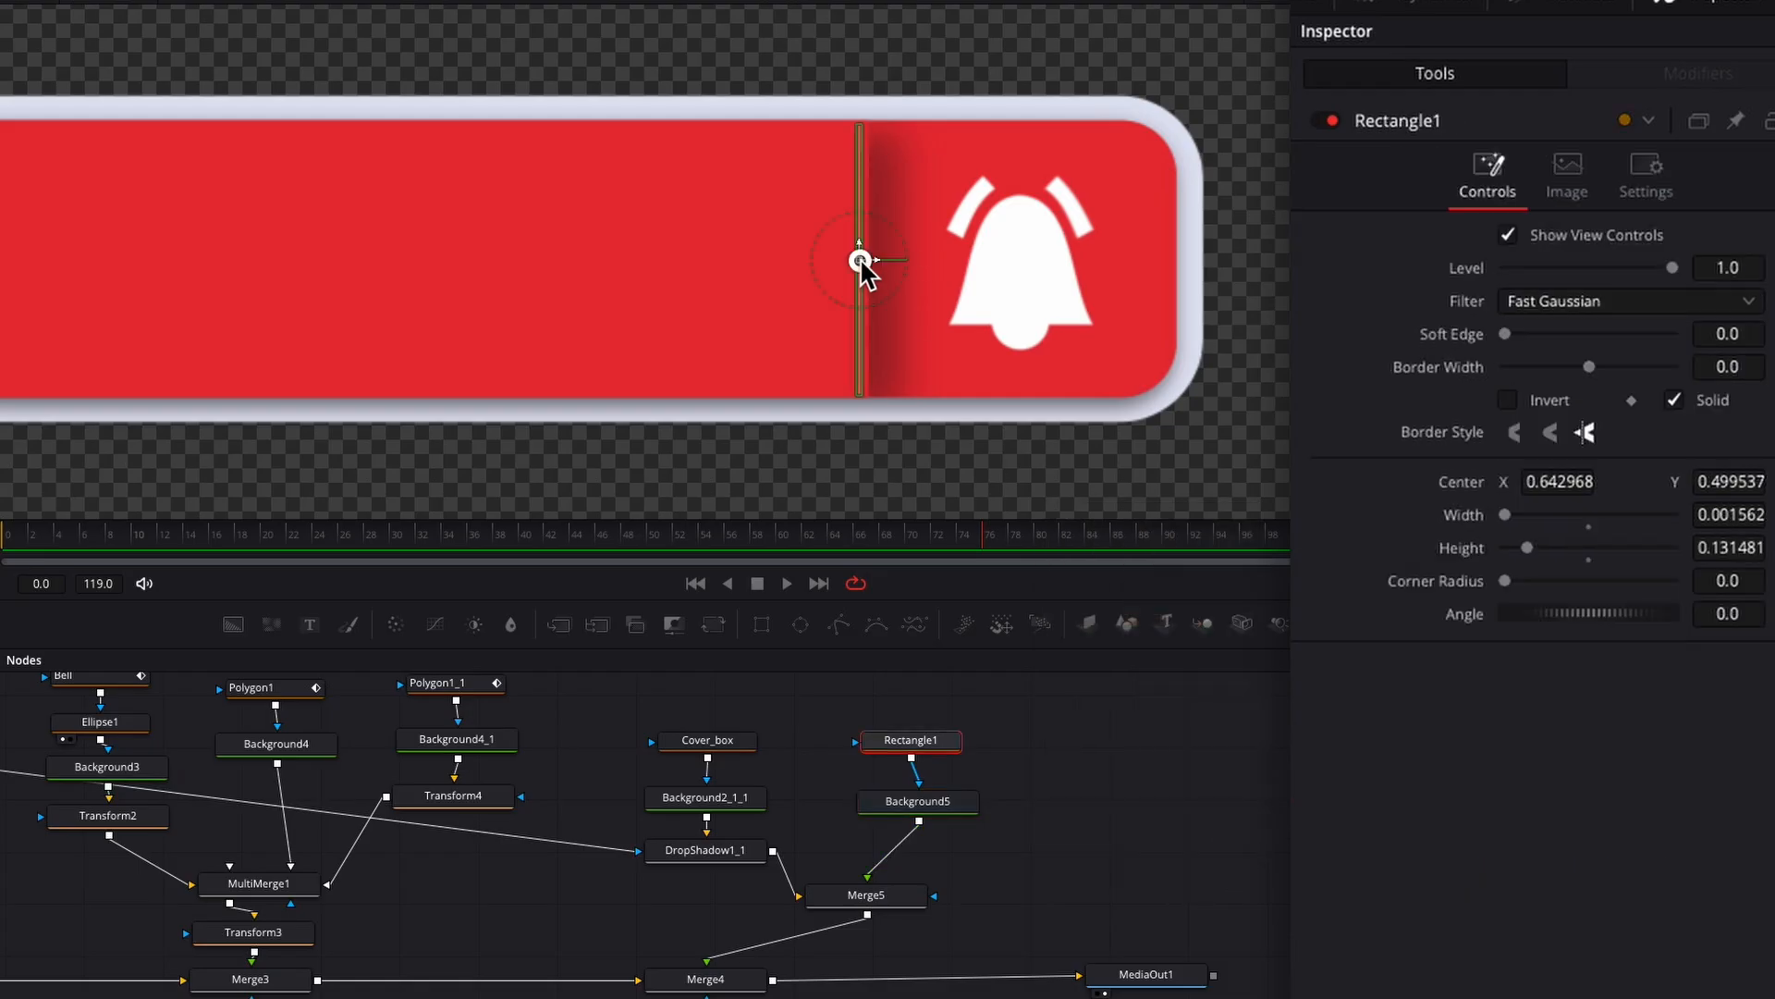
{"action": "left_click_drag", "start_coordinate": [861, 263], "coordinate": [869, 263]}
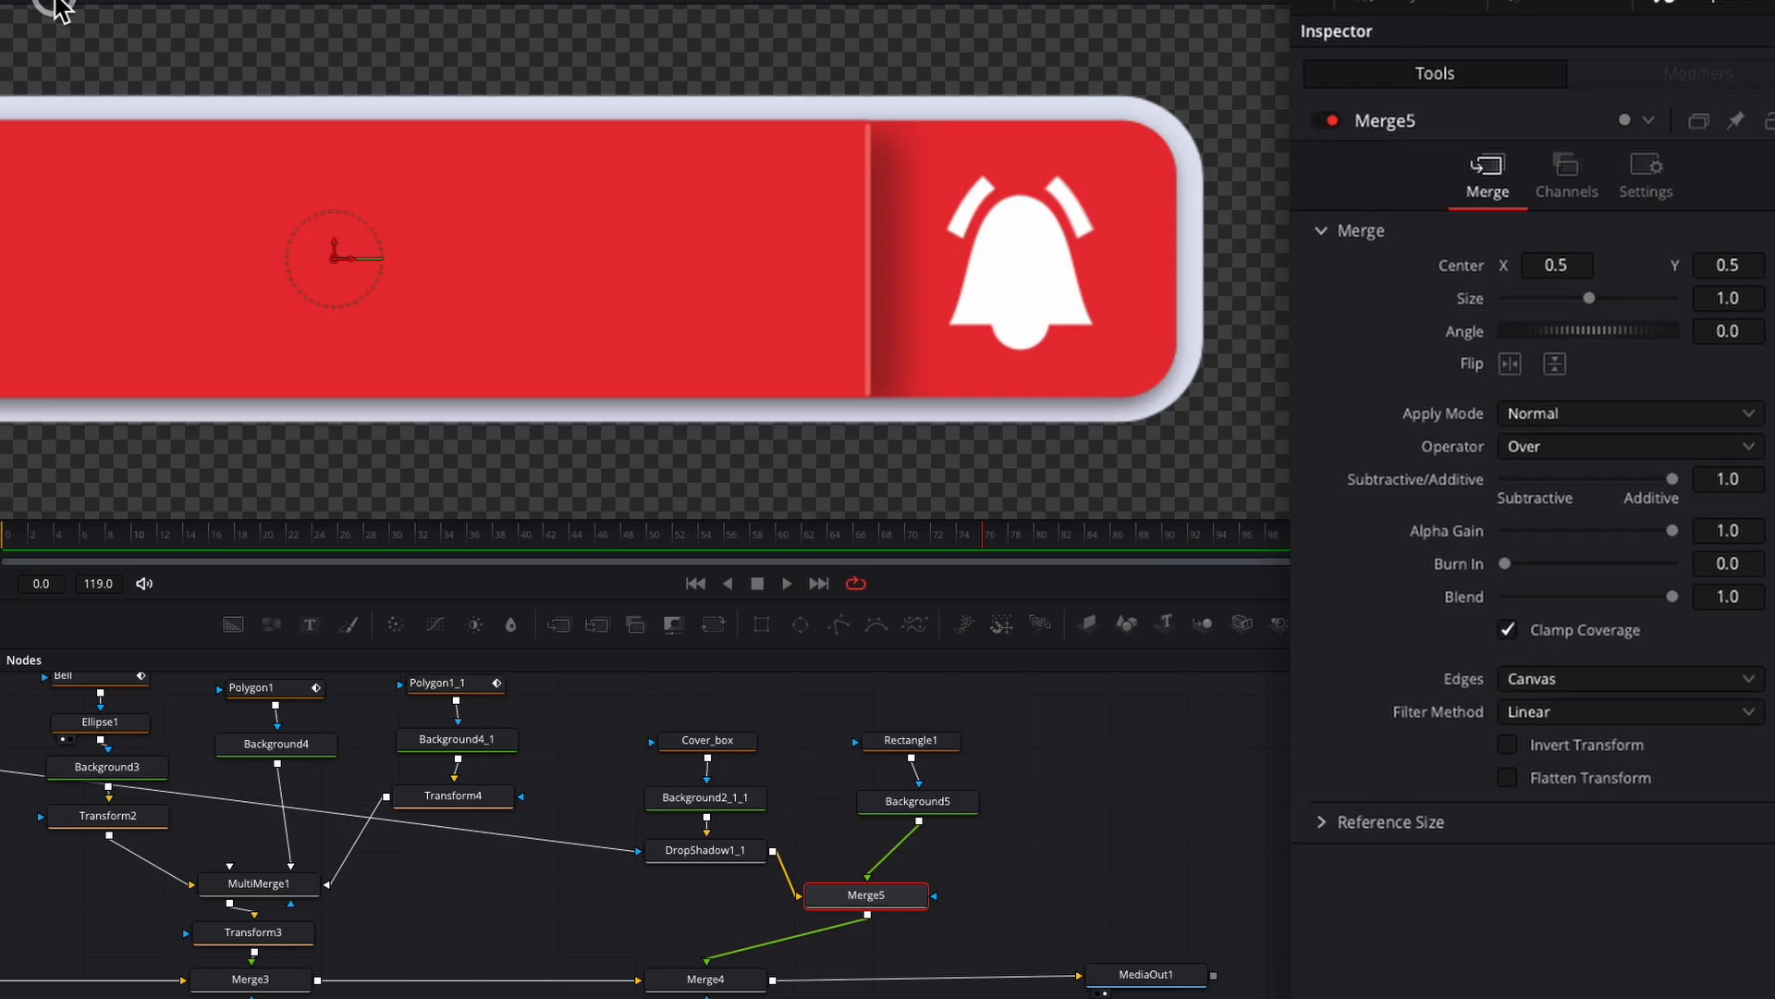
{"action": "left_click", "coordinate": [51, 7]}
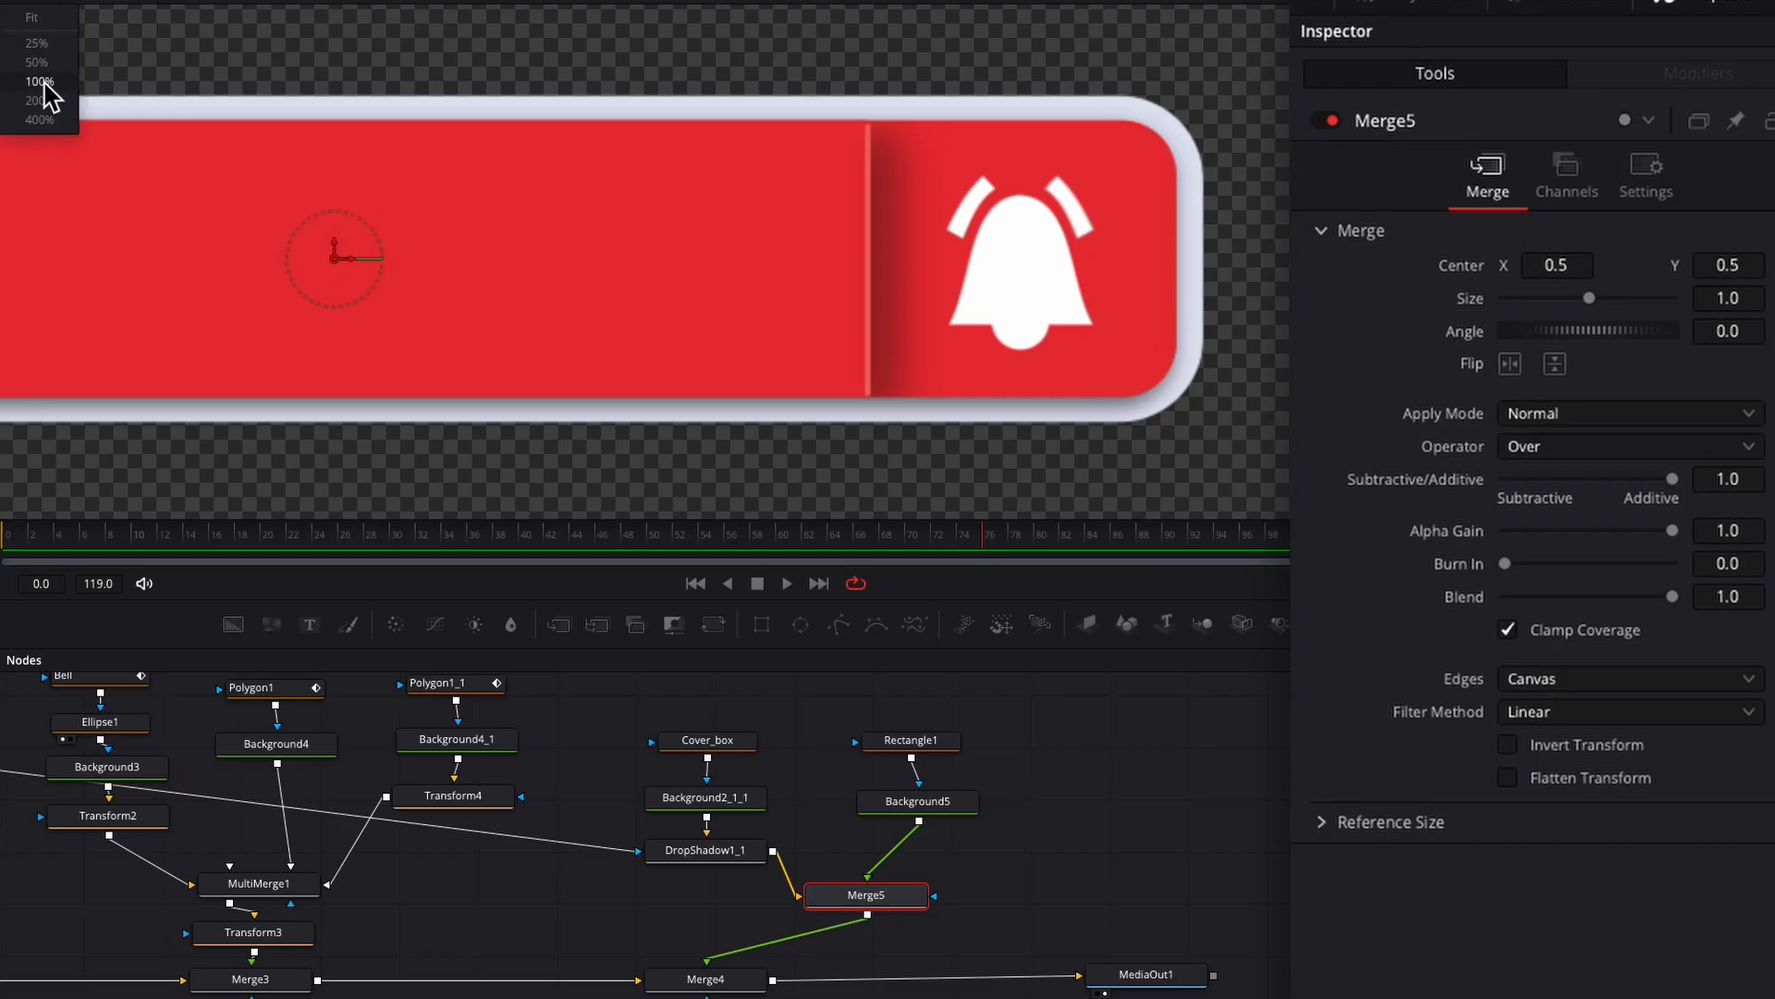
{"action": "left_click", "coordinate": [39, 78]}
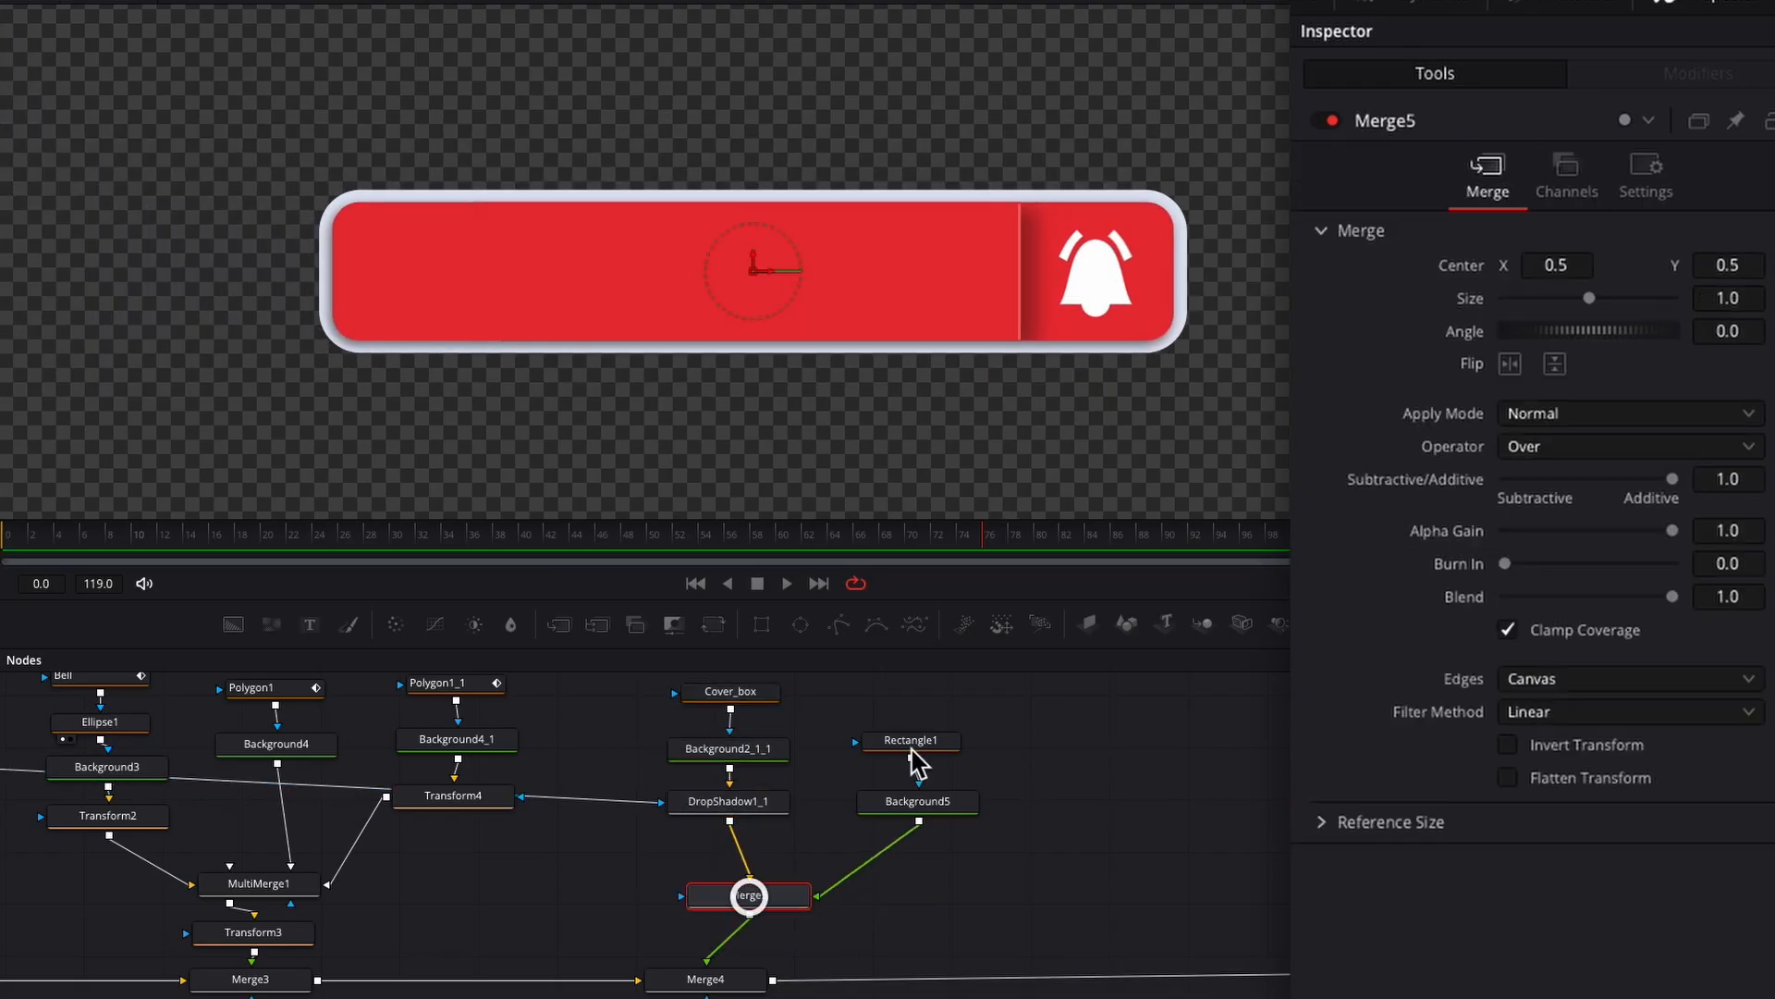
Step: Tidy the Rectangle1 and Background5 nodes closer to the cover box branch and rename Rectangle1 as H_line
{"action": "left_click_drag", "start_coordinate": [991, 721], "coordinate": [818, 827]}
{"action": "left_click", "coordinate": [874, 751]}
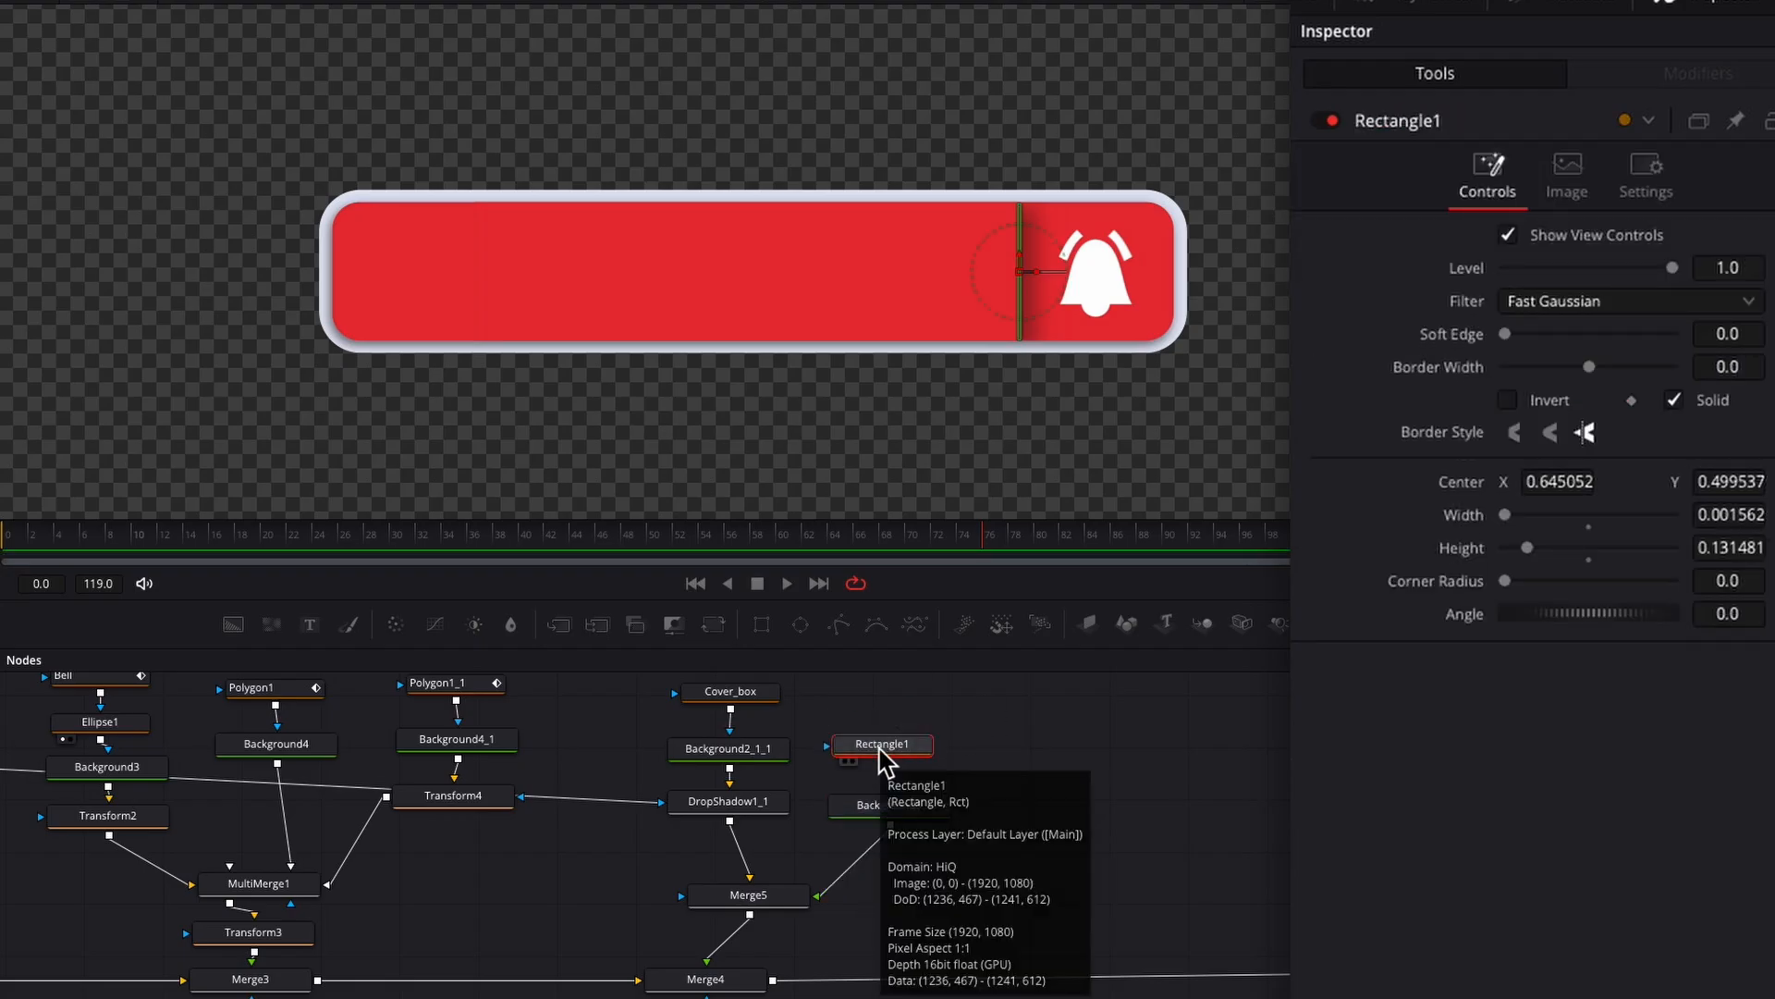
{"action": "key", "text": "F2"}
{"action": "type", "text": "H_line"}
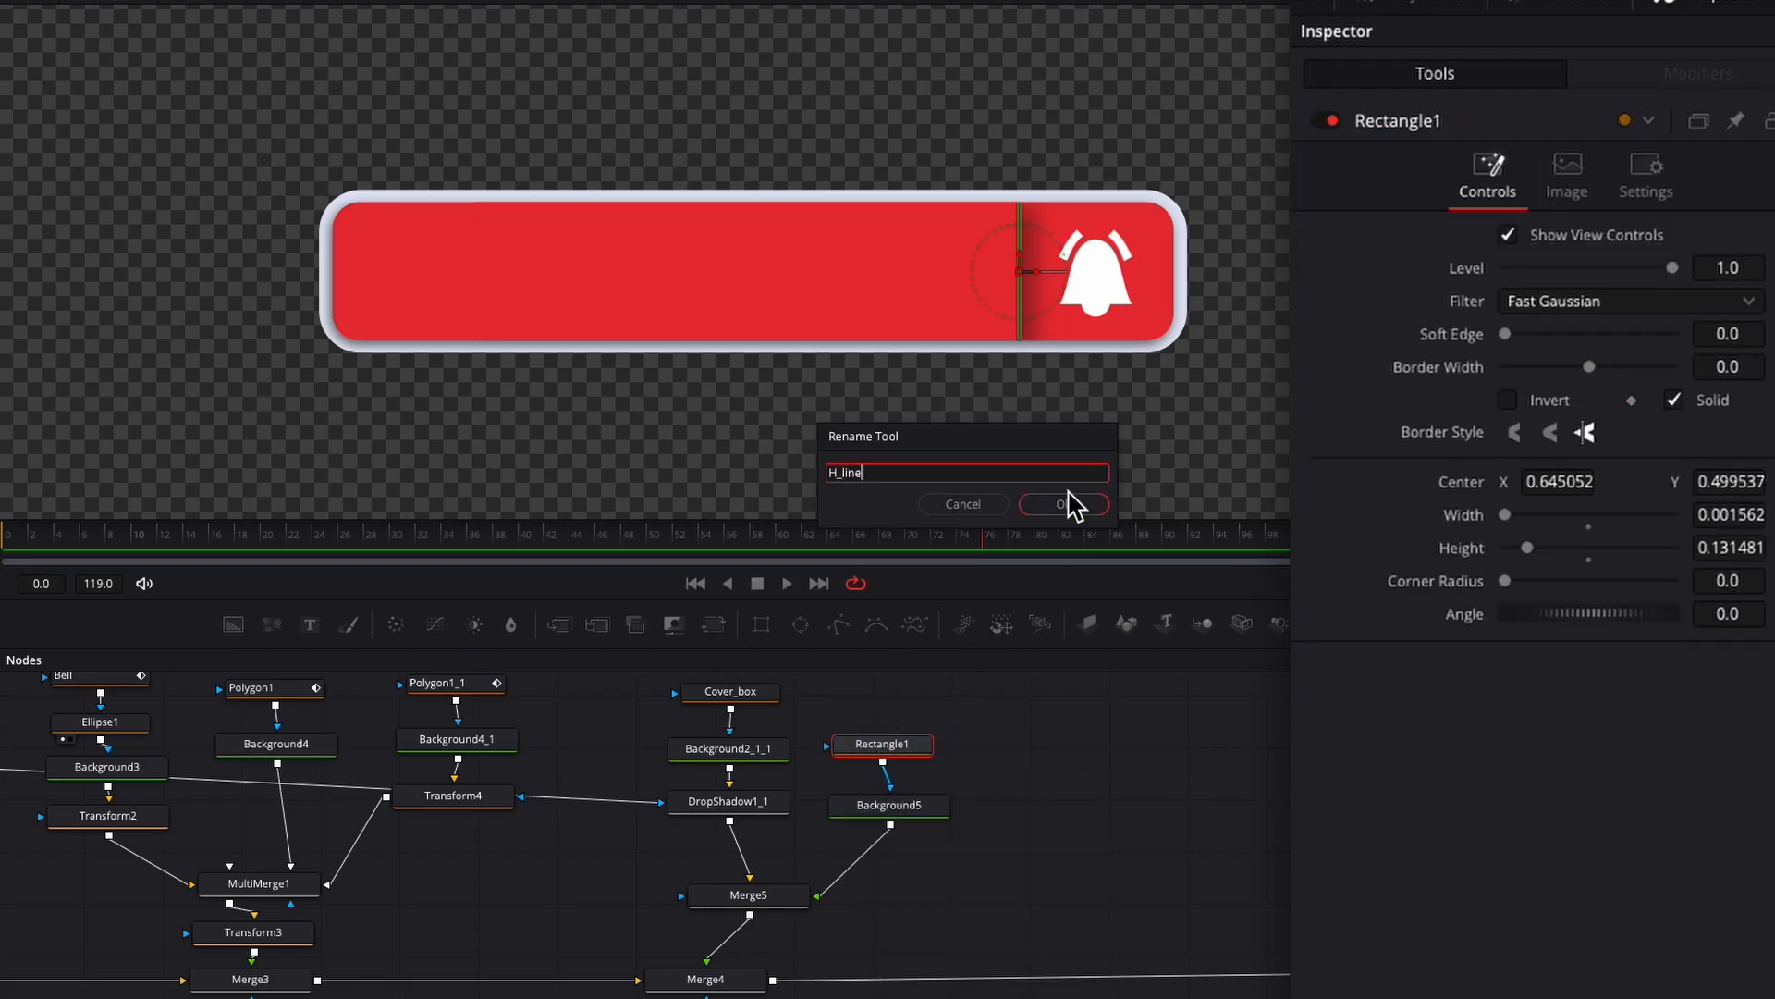
{"action": "left_click", "coordinate": [1068, 499]}
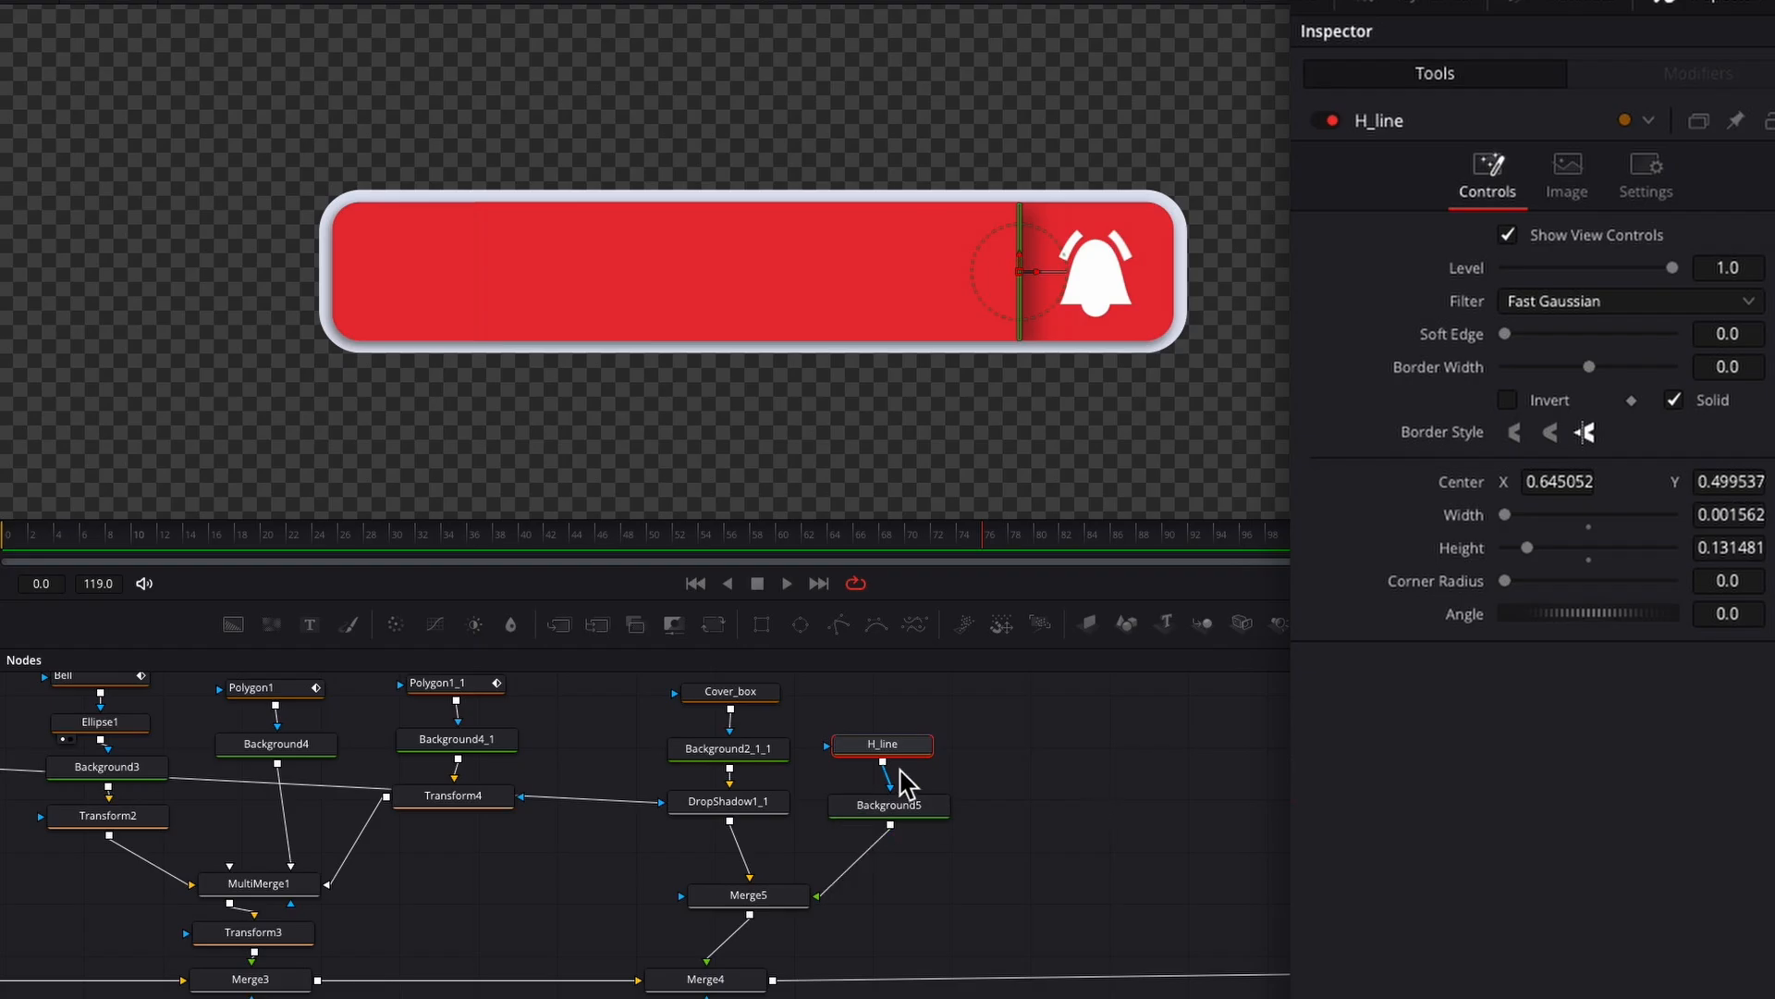
Step: Add a Text node merged over Merge4's output and set its text to SUBSCRIBE
{"action": "left_click_drag", "start_coordinate": [310, 625], "coordinate": [775, 978]}
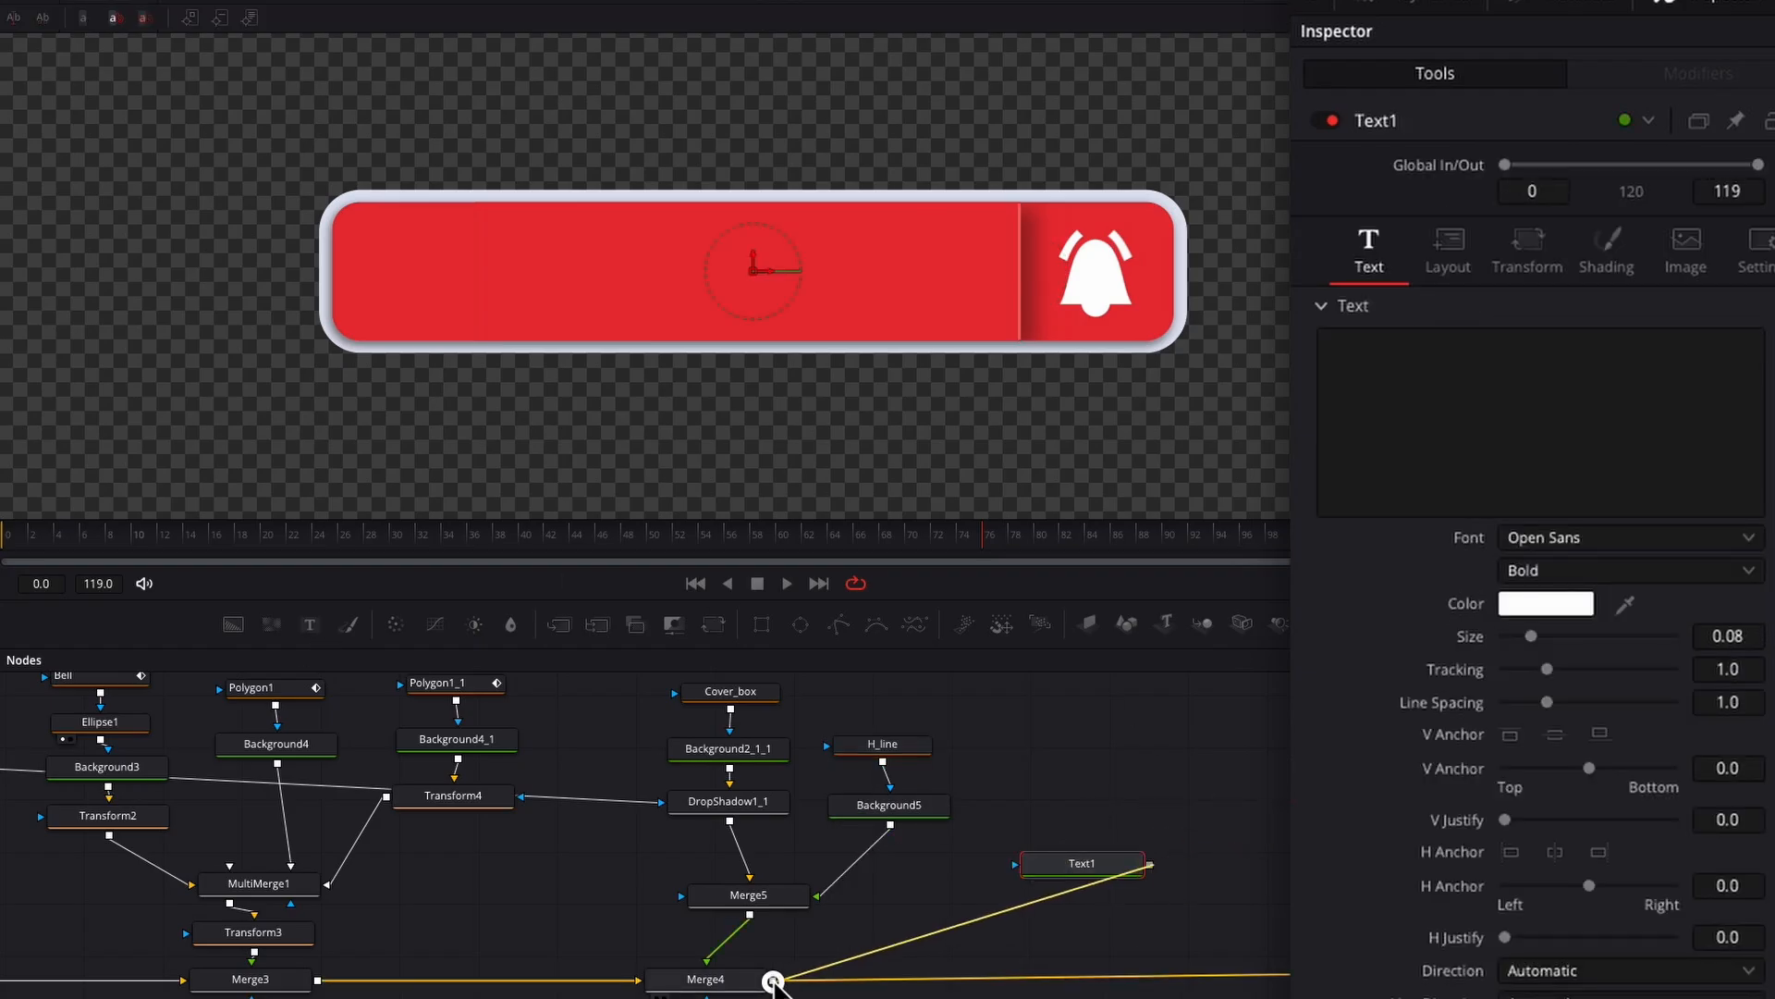
{"action": "left_click_drag", "start_coordinate": [1080, 864], "coordinate": [1064, 896]}
{"action": "left_click", "coordinate": [1420, 386]}
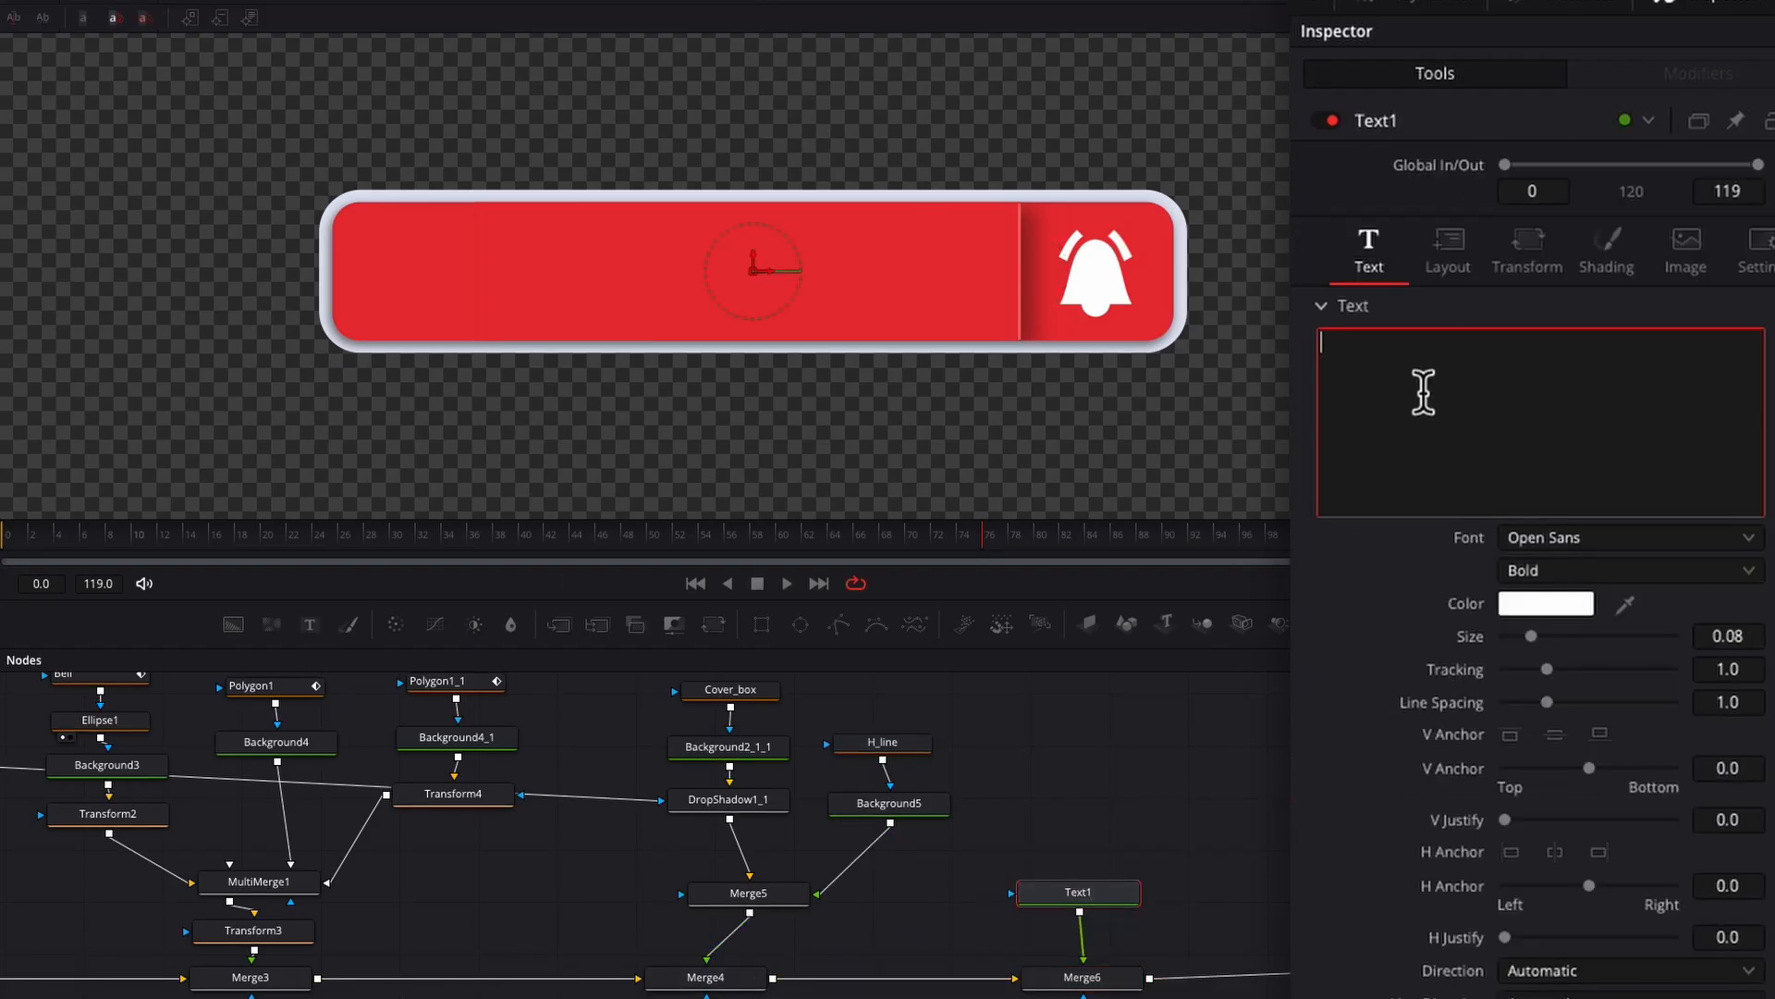
{"action": "type", "text": "SUBSCRIBE"}
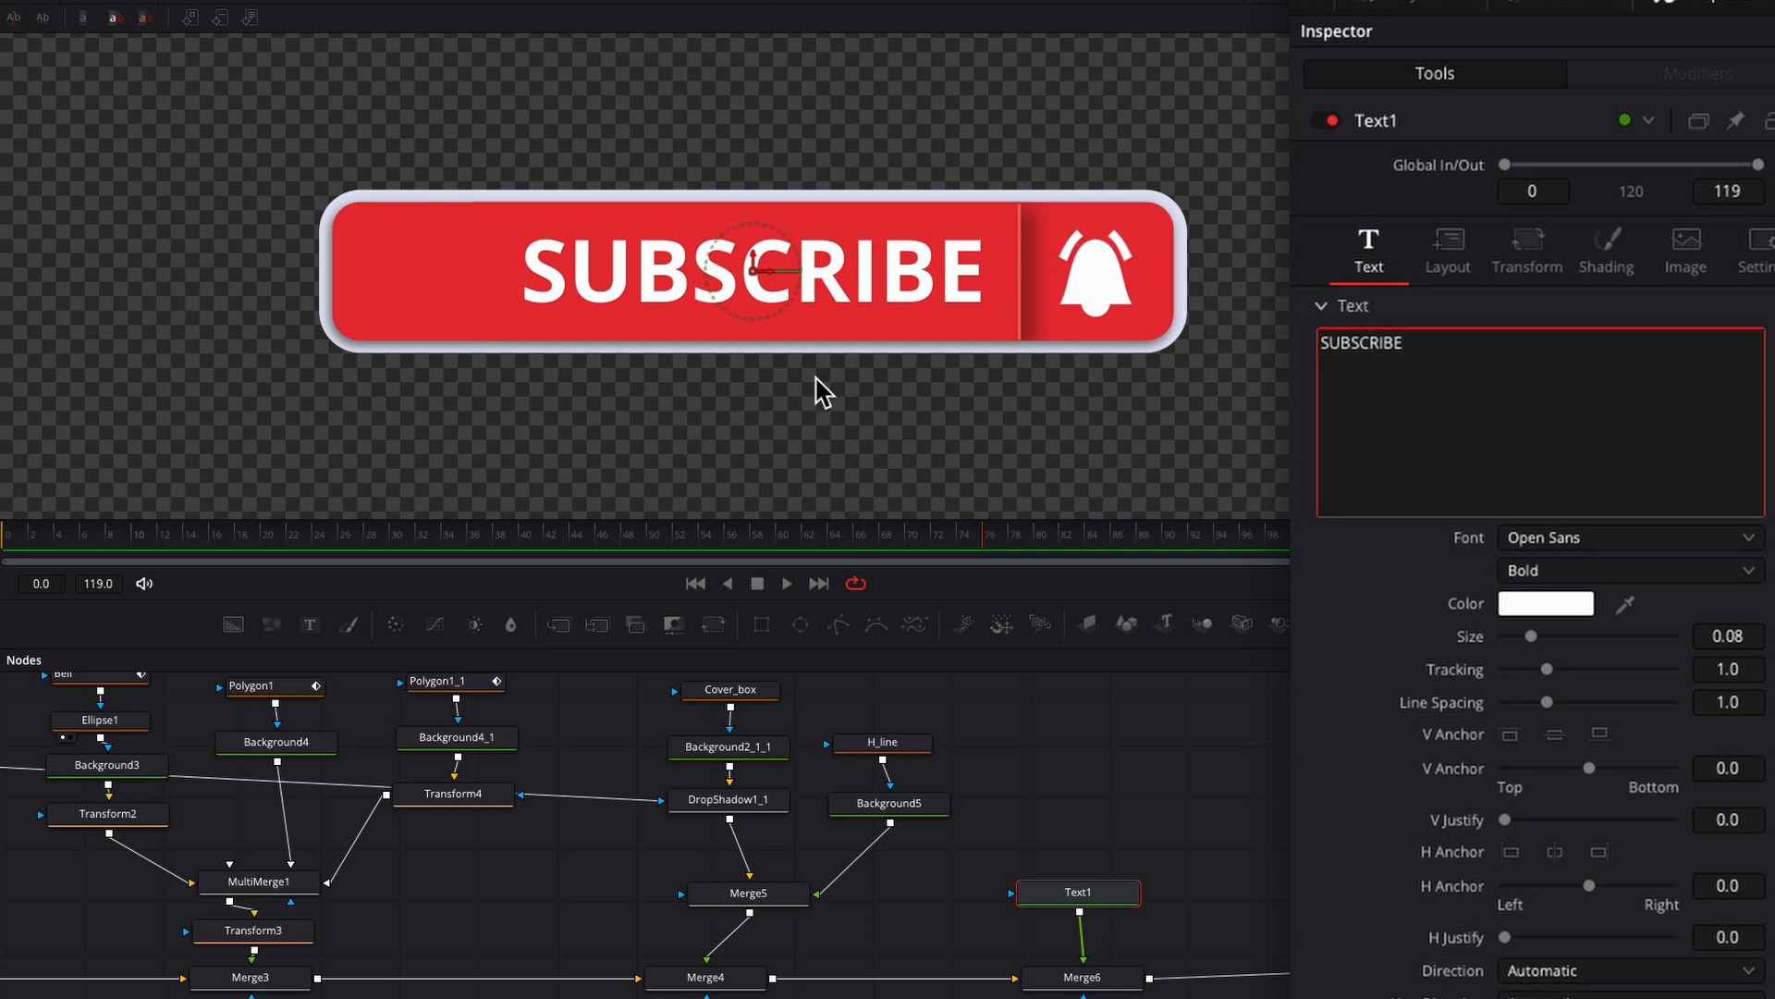
Step: Change the SUBSCRIBE text's font to Futura and move the text left to center it on the red cover box
{"action": "left_click", "coordinate": [1555, 534]}
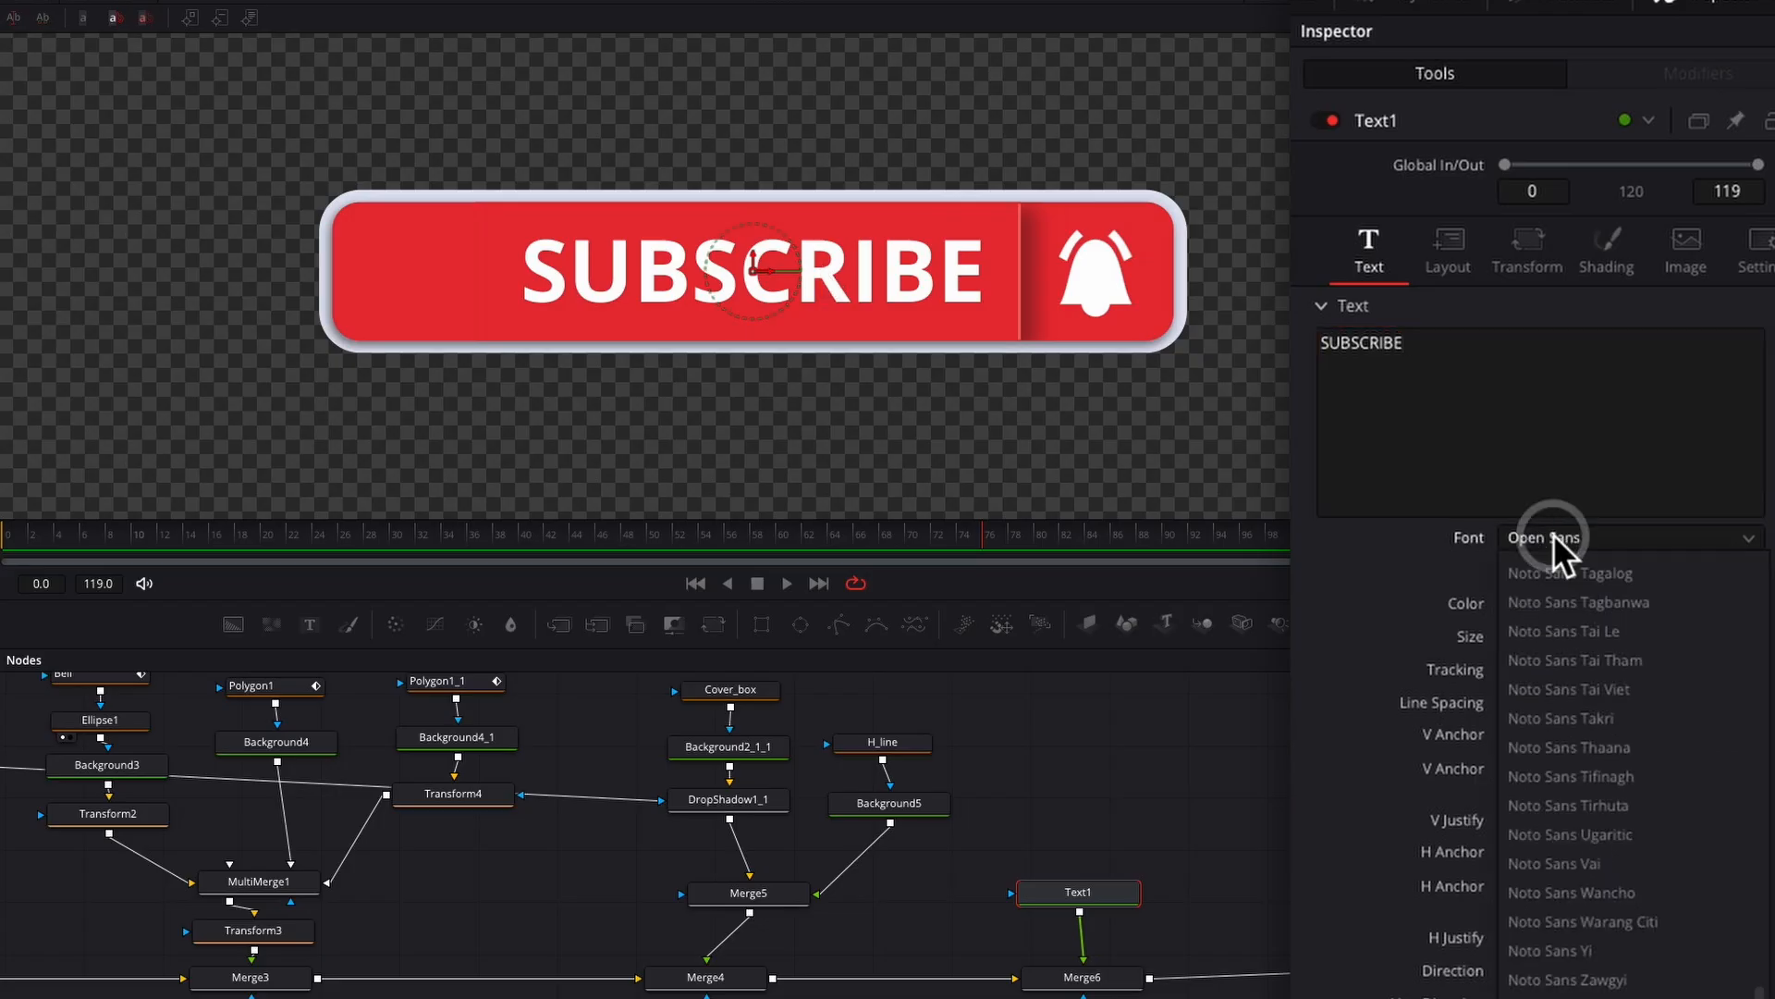
{"action": "key", "text": "f"}
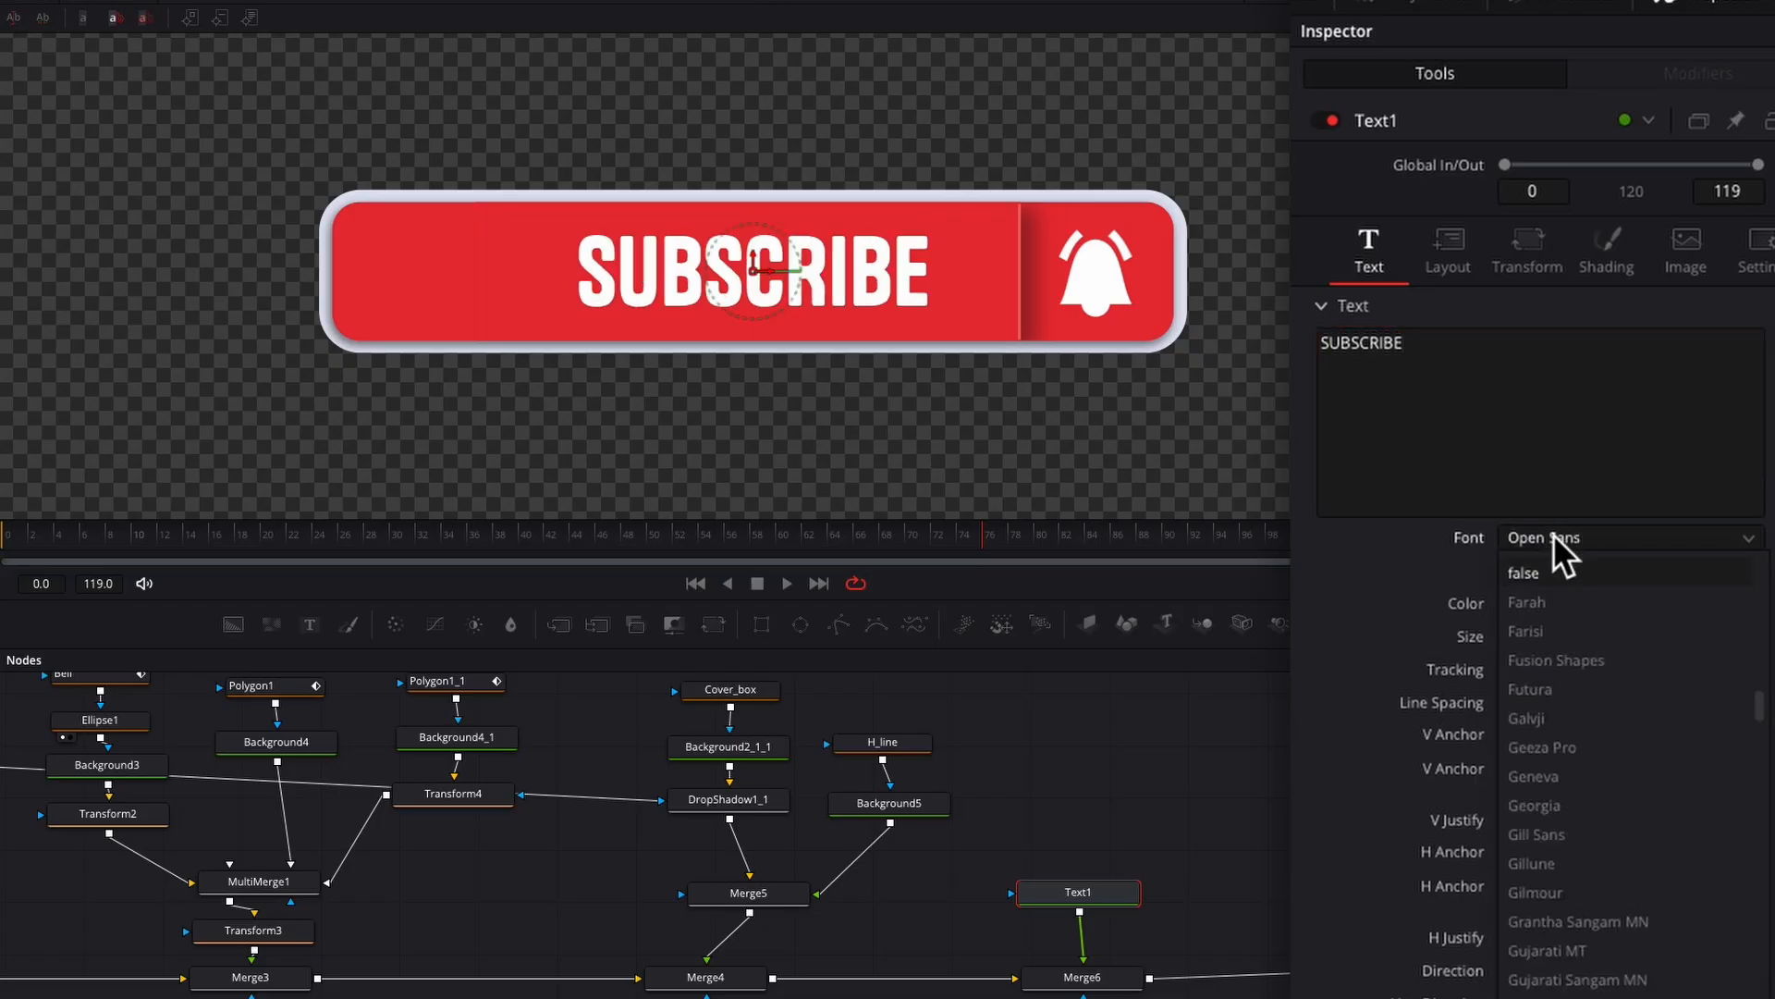
{"action": "left_click", "coordinate": [1552, 689]}
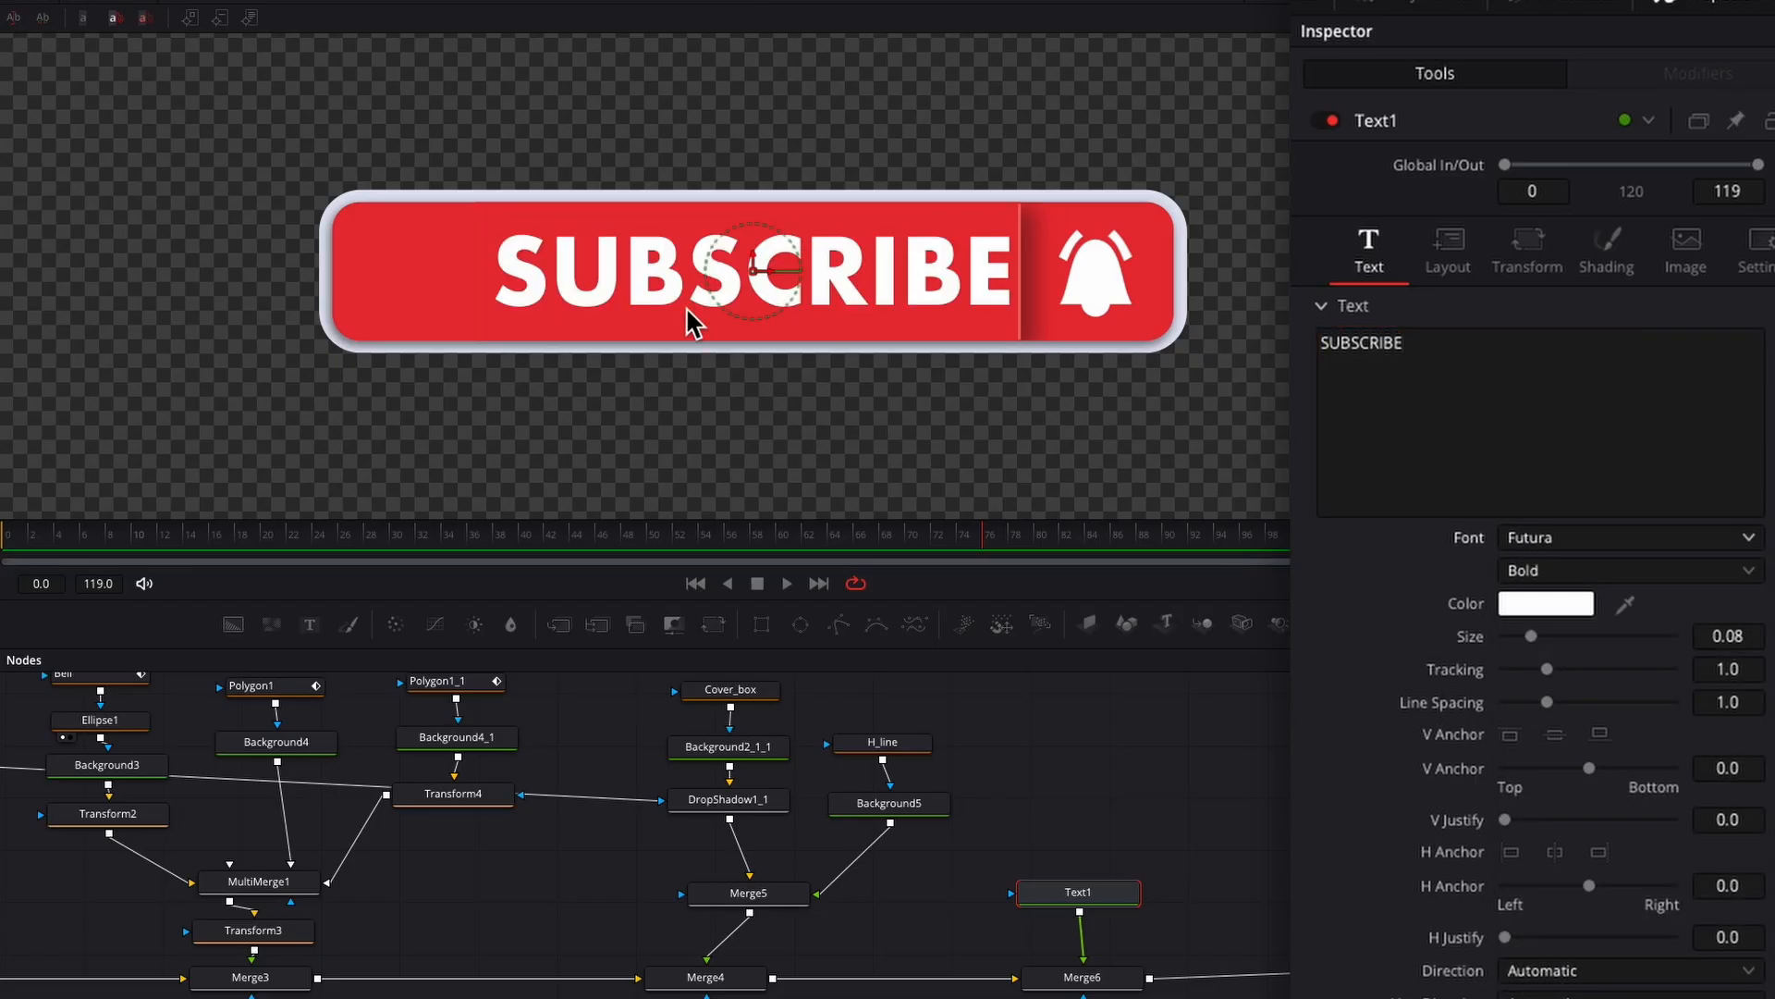
{"action": "left_click_drag", "start_coordinate": [752, 270], "coordinate": [680, 275]}
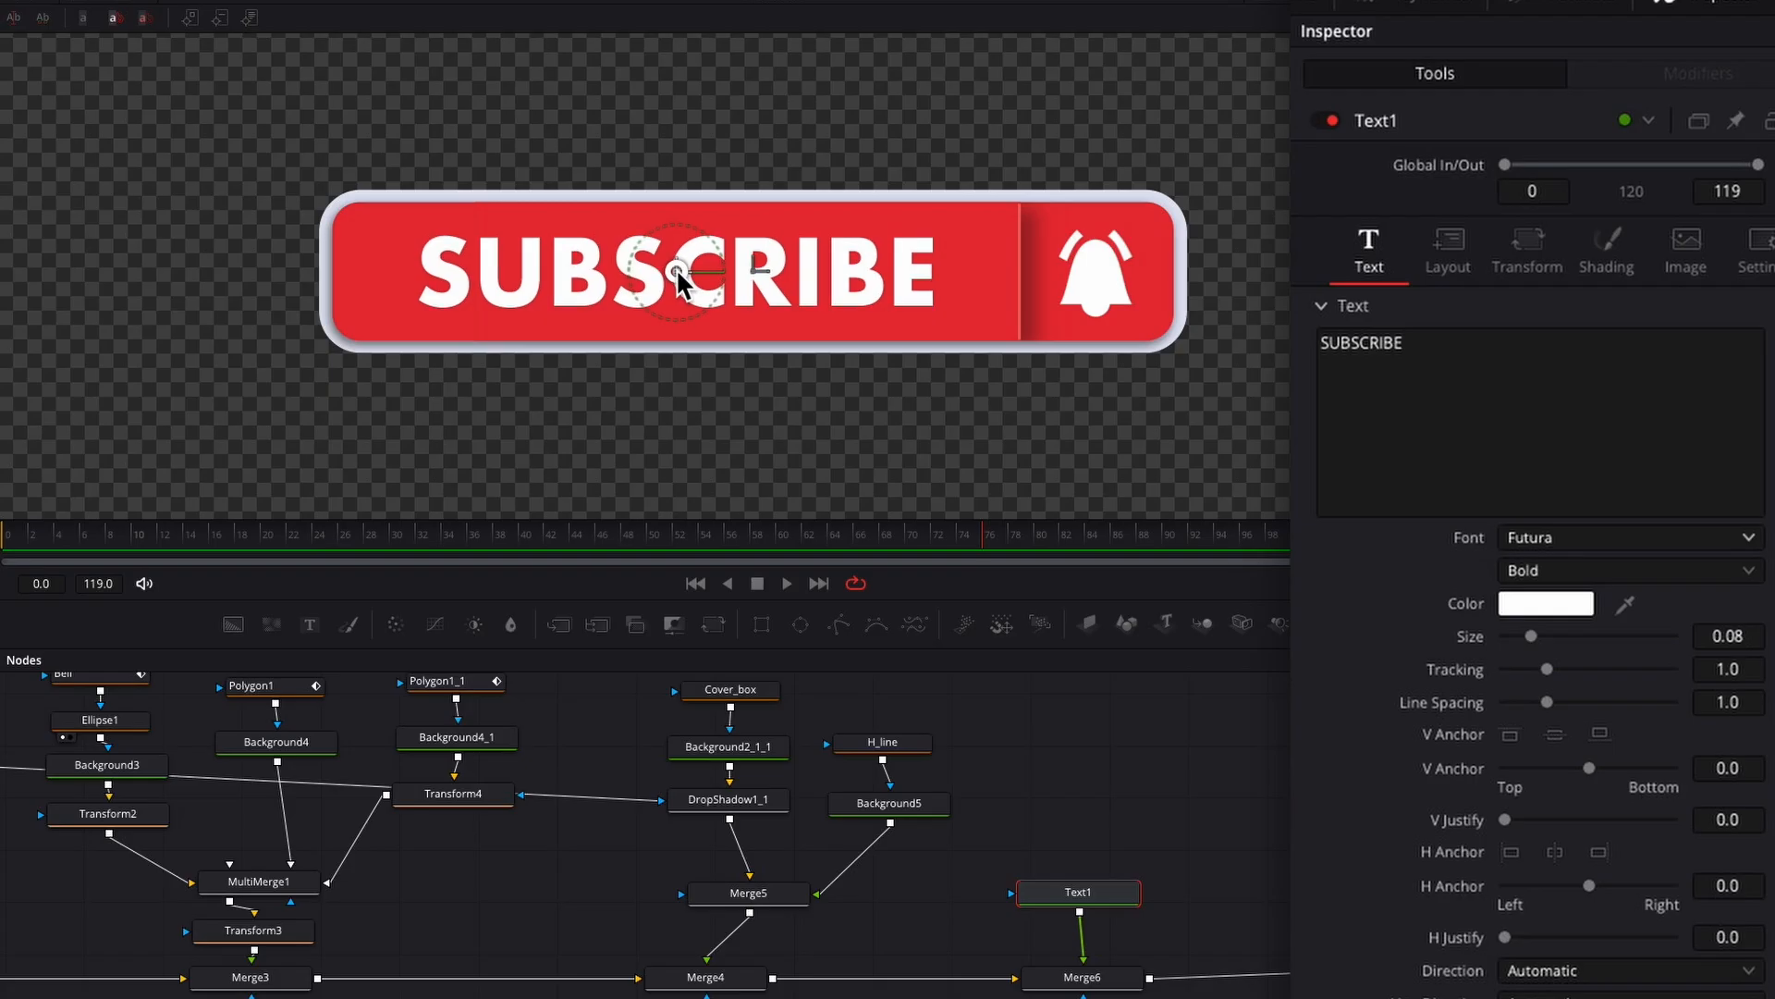